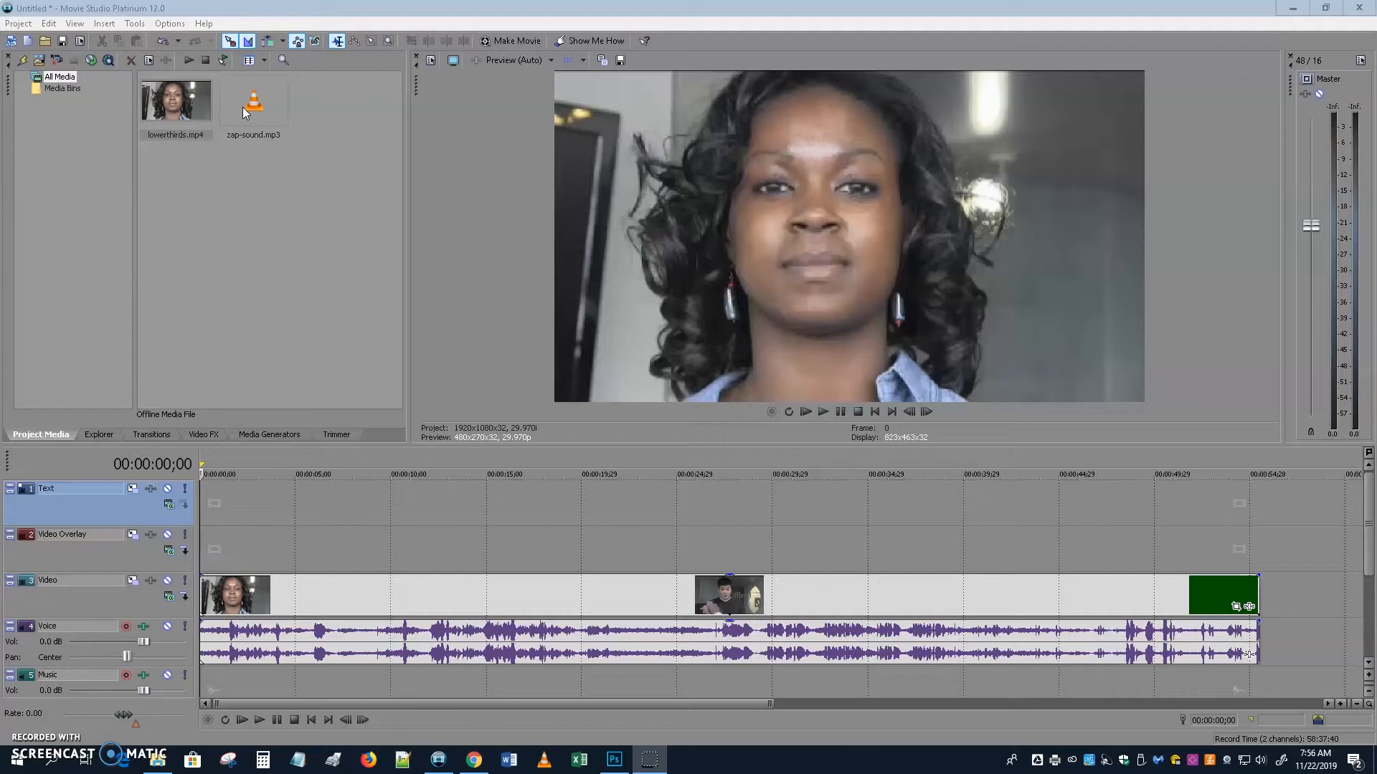
# Select the interview clip, scrub to about 00:00:23, then switch to Photoshop.
pyautogui.click(289, 582)
pyautogui.moveTo(287, 560); pyautogui.dragTo(201, 585)
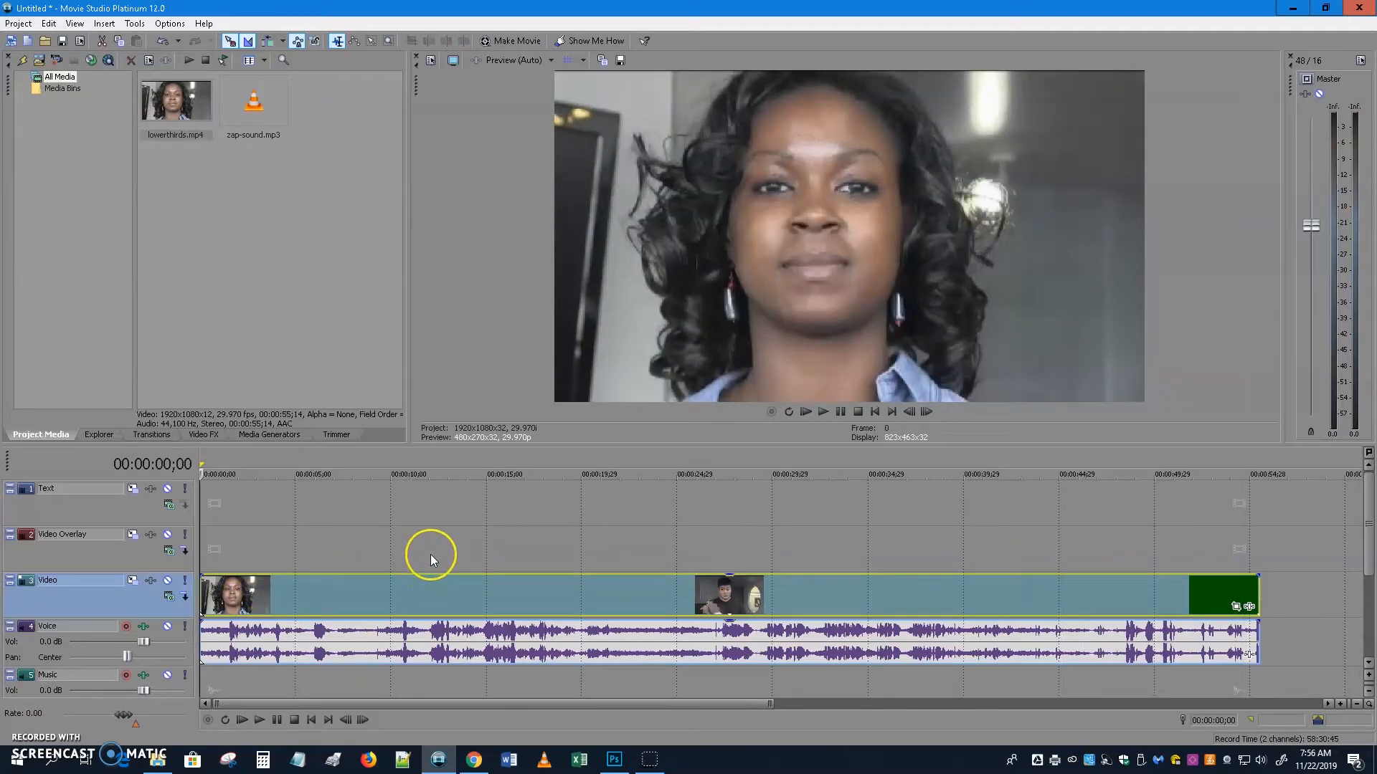
pyautogui.click(609, 755)
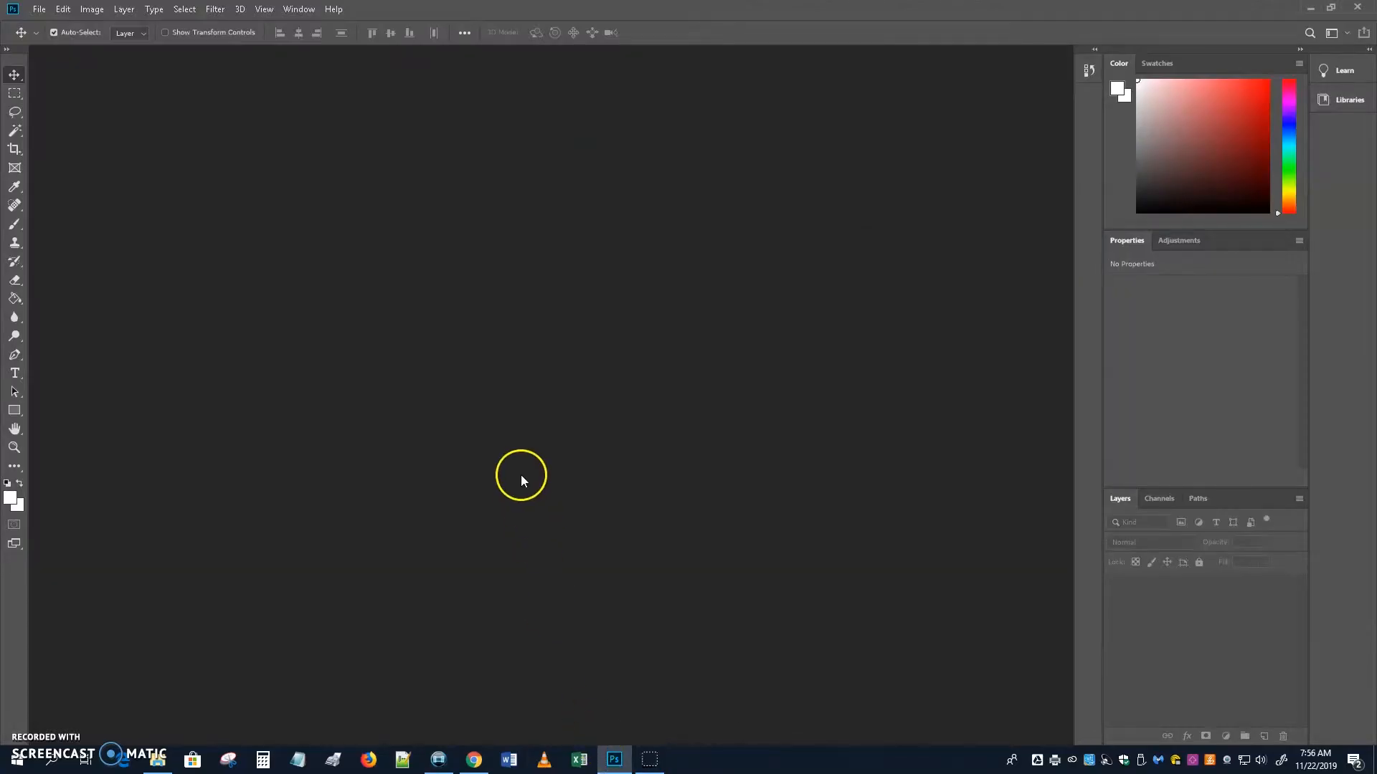
# Start a new document named lower-jack, sized 1920 × 250 with units kept in pixels.
pyautogui.click(39, 10)
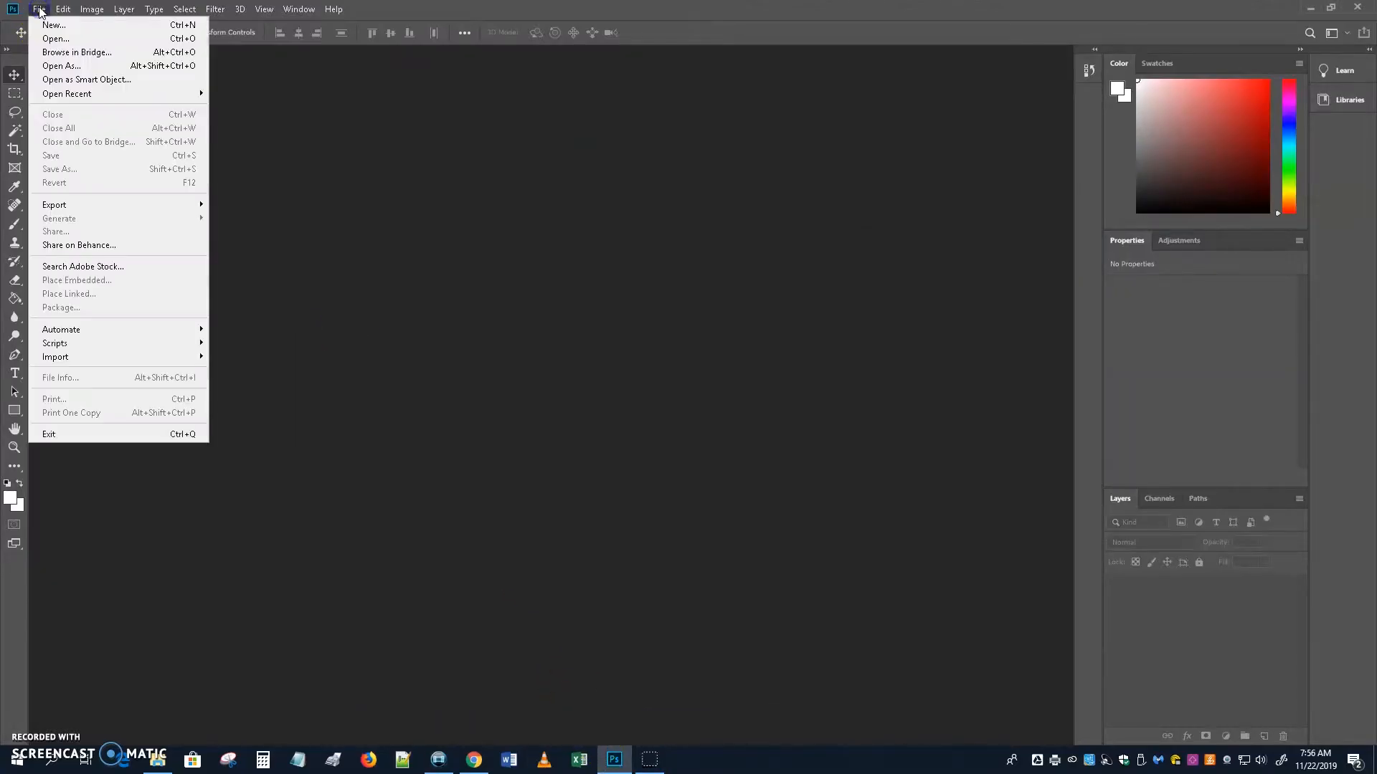
pyautogui.click(50, 22)
pyautogui.click(211, 43)
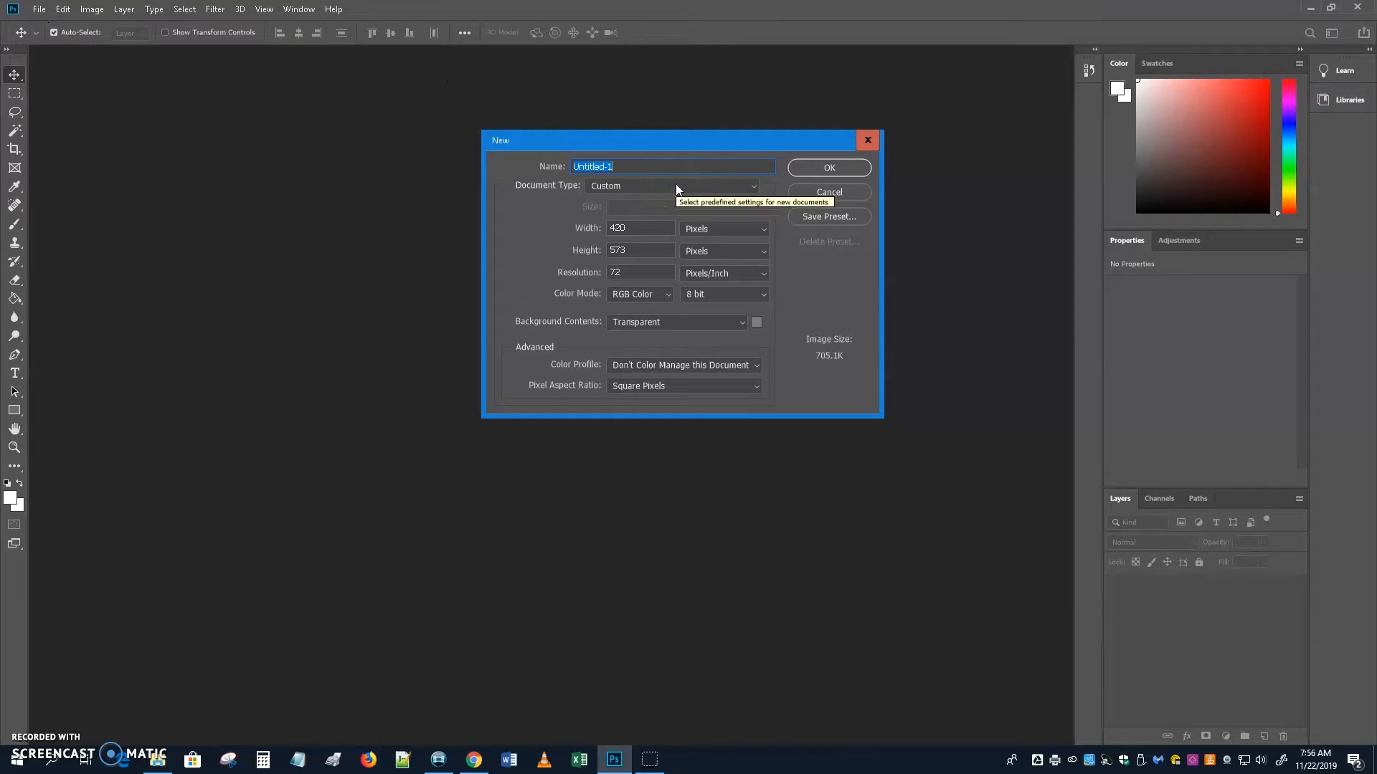
pyautogui.write('lower-jack')
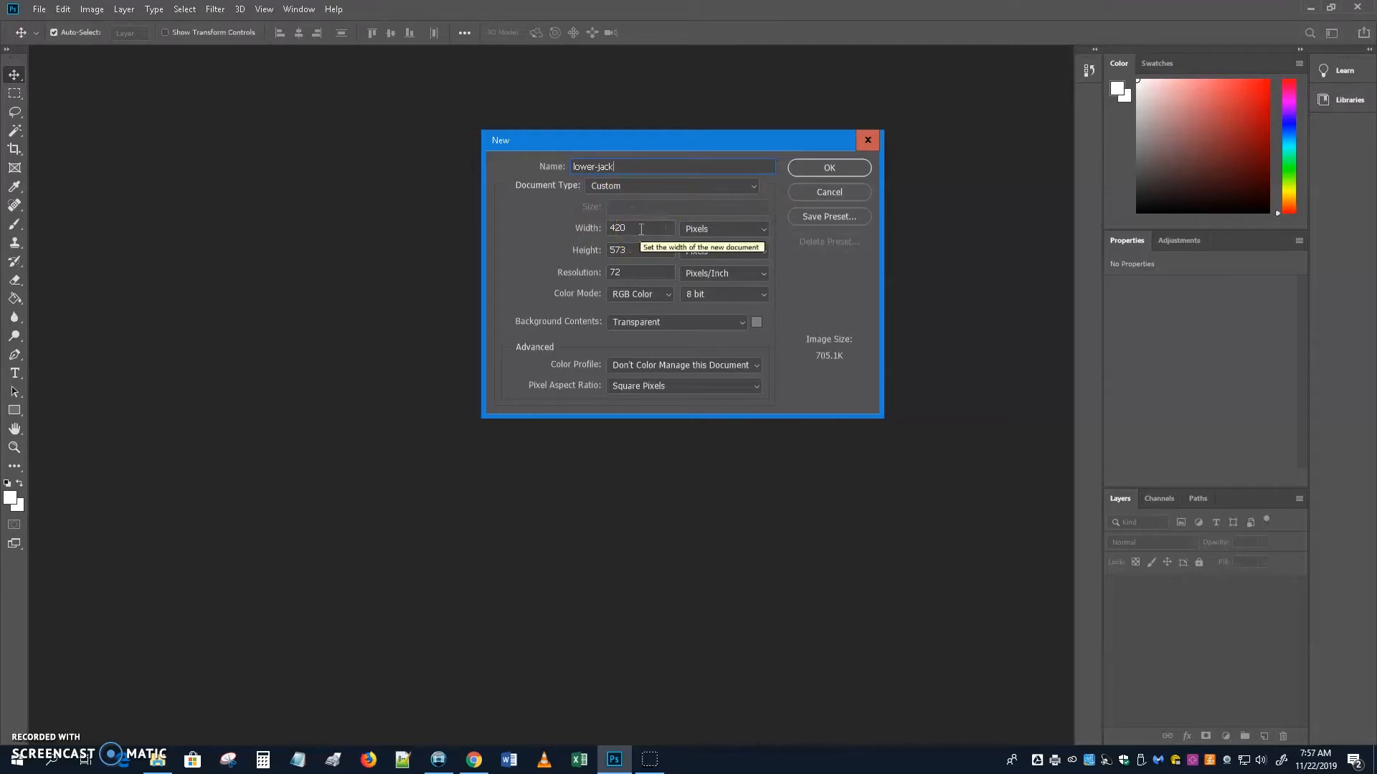
pyautogui.click(722, 231)
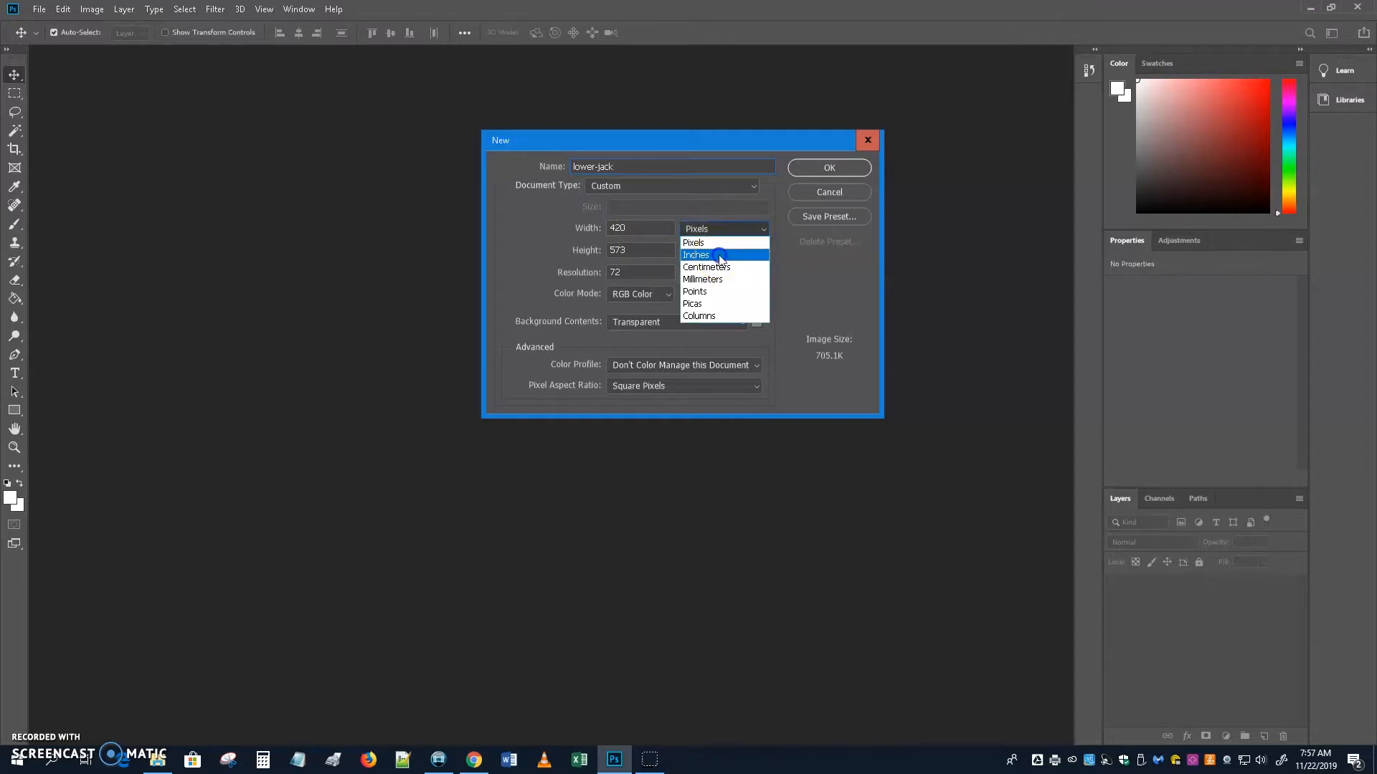
pyautogui.click(720, 256)
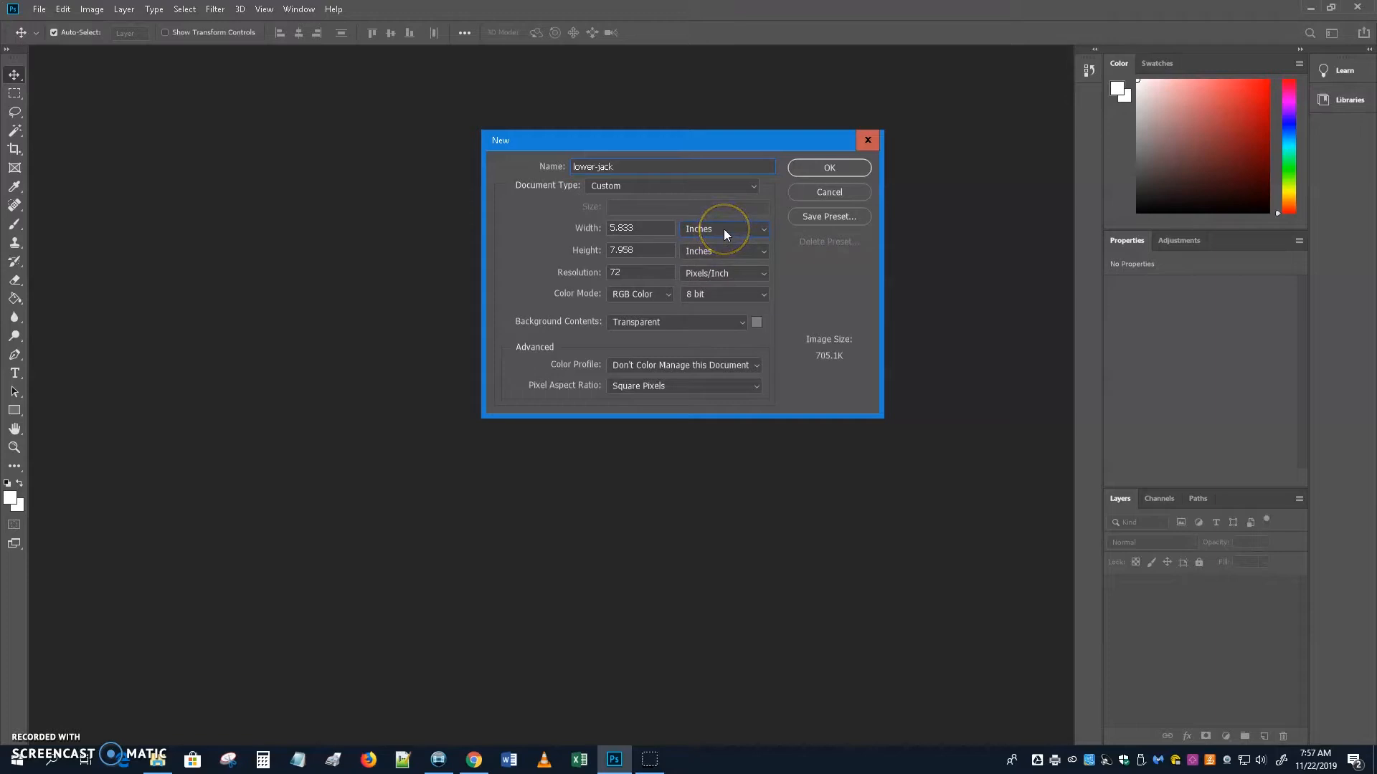
pyautogui.click(725, 230)
pyautogui.click(724, 243)
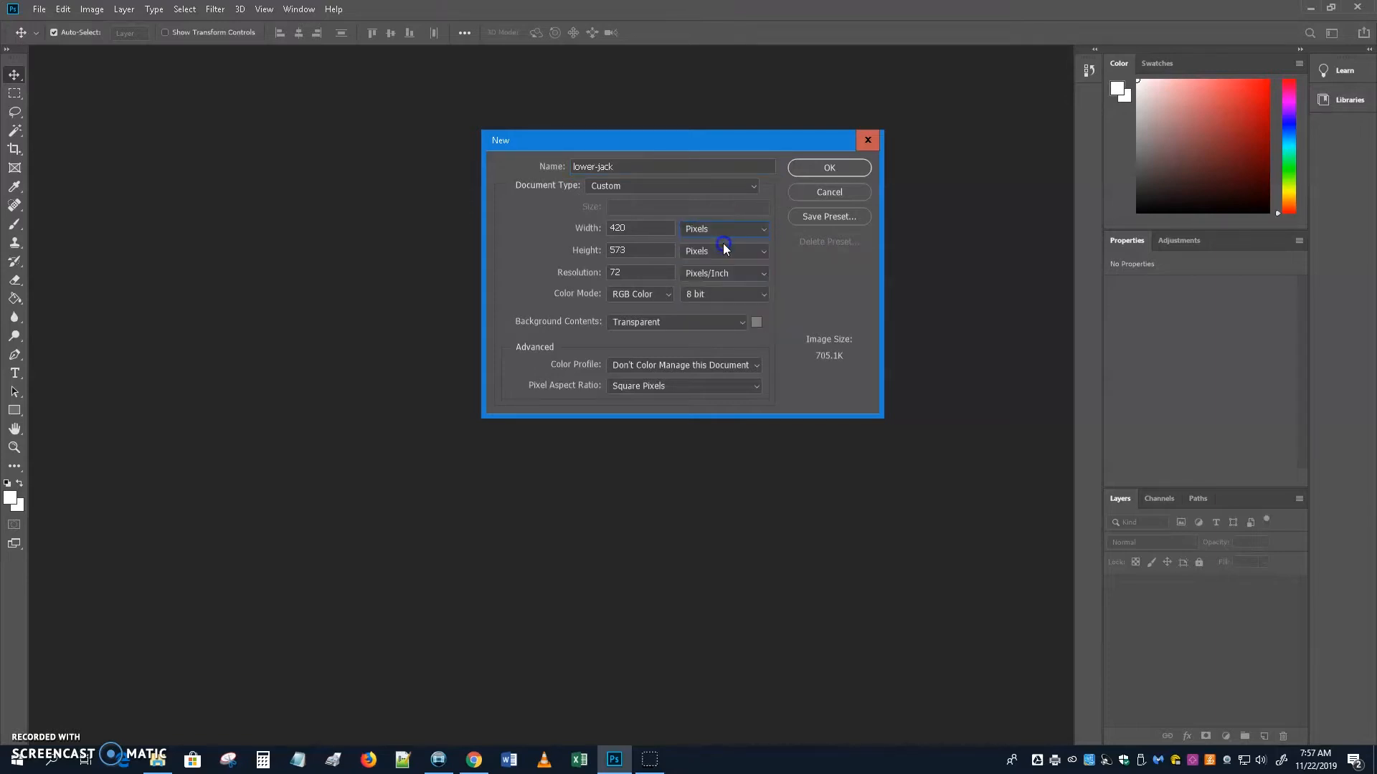
pyautogui.moveTo(643, 229); pyautogui.dragTo(585, 231)
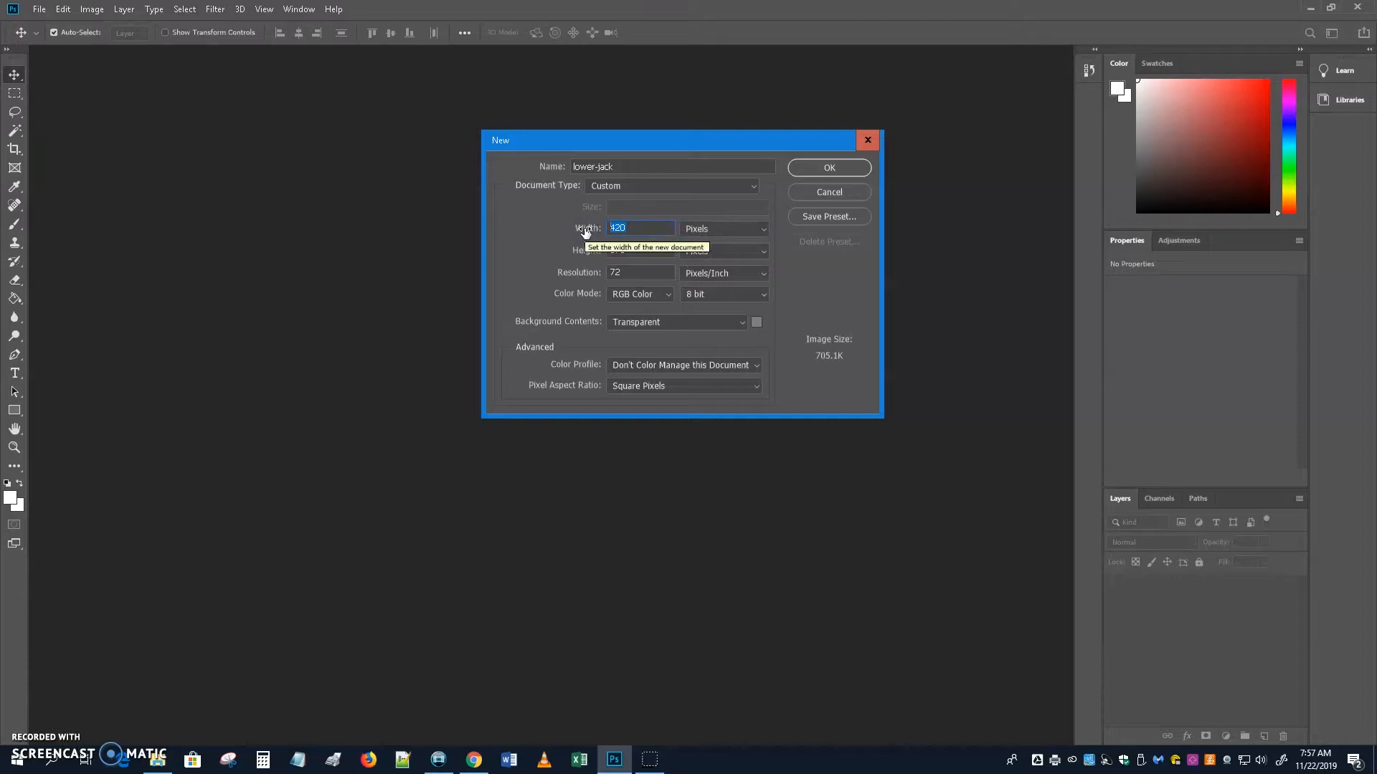
pyautogui.write('1920')
pyautogui.click(592, 249)
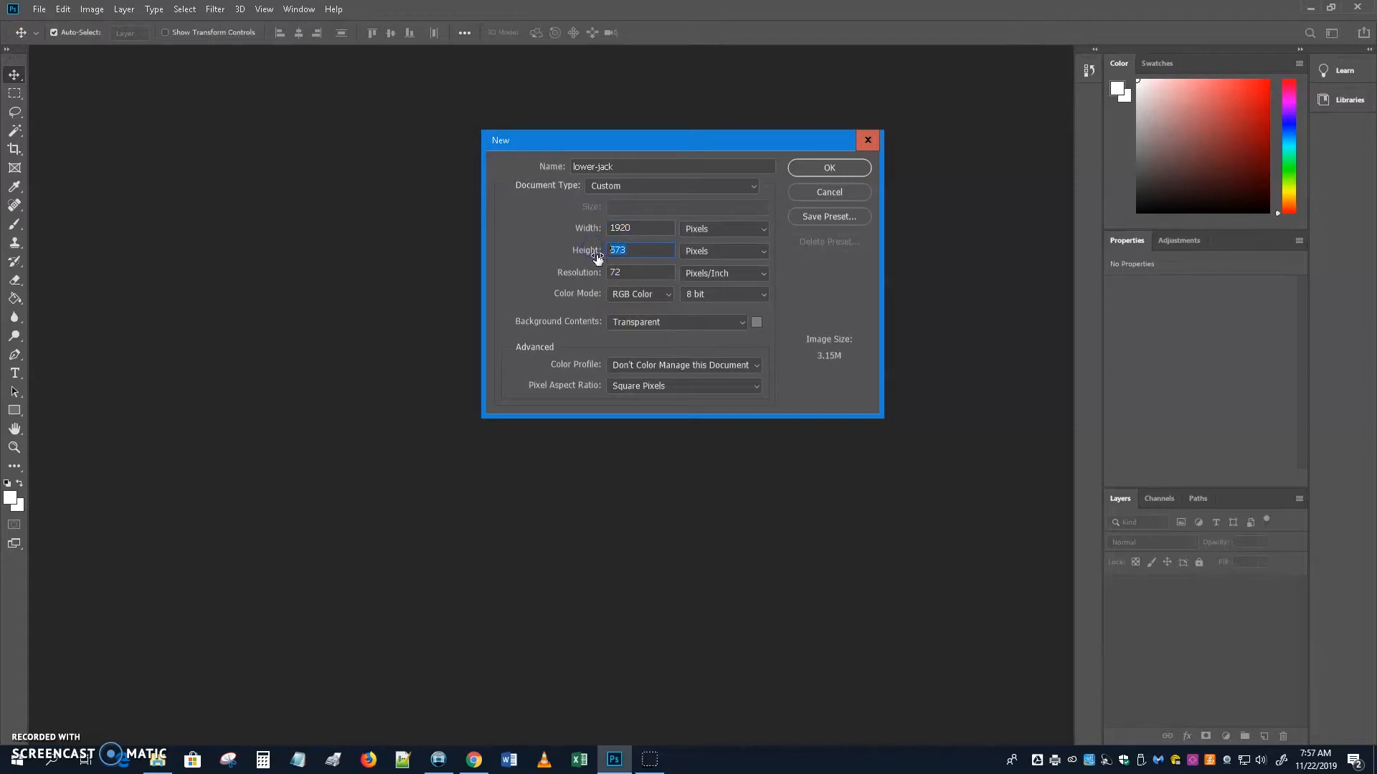
pyautogui.write('250')
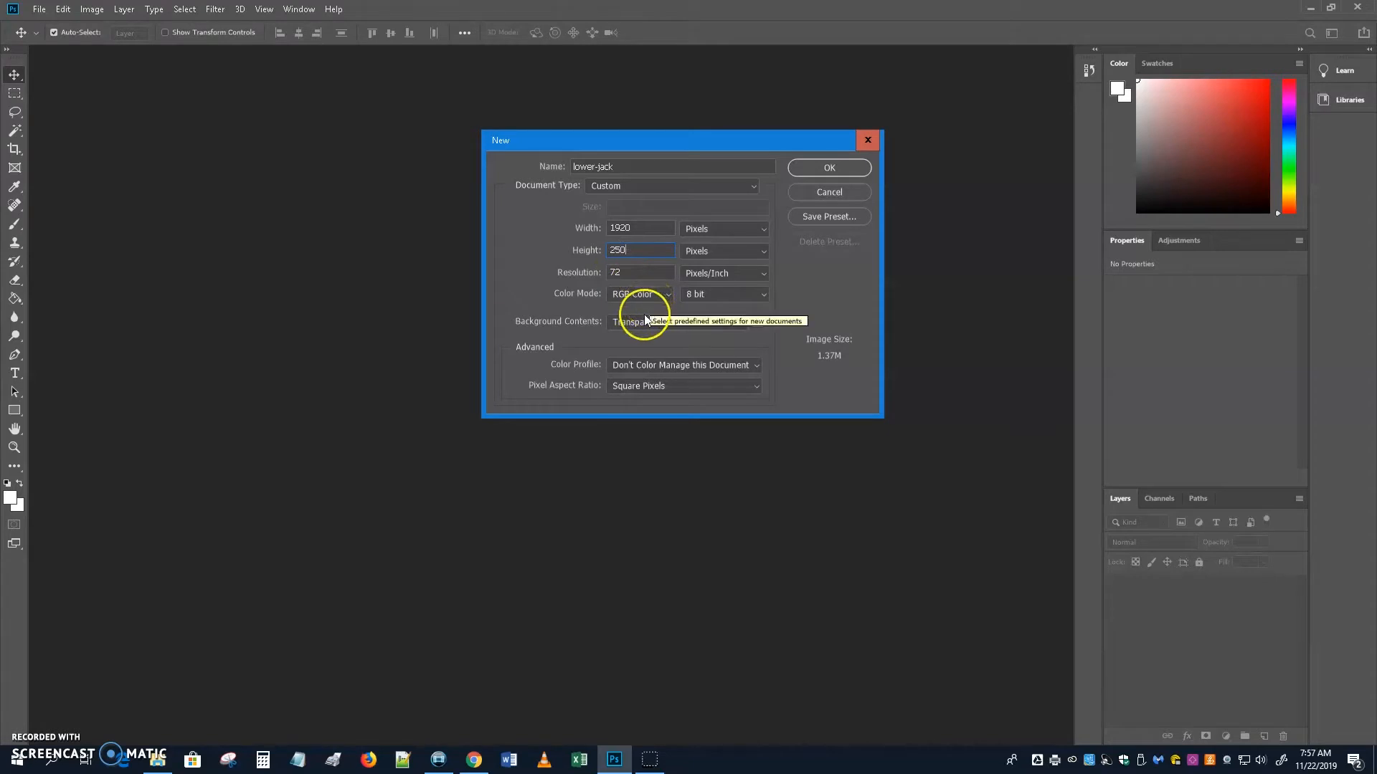
# Set Background Contents to Transparent and create the 1920 × 250 lower-jack canvas.
pyautogui.click(730, 323)
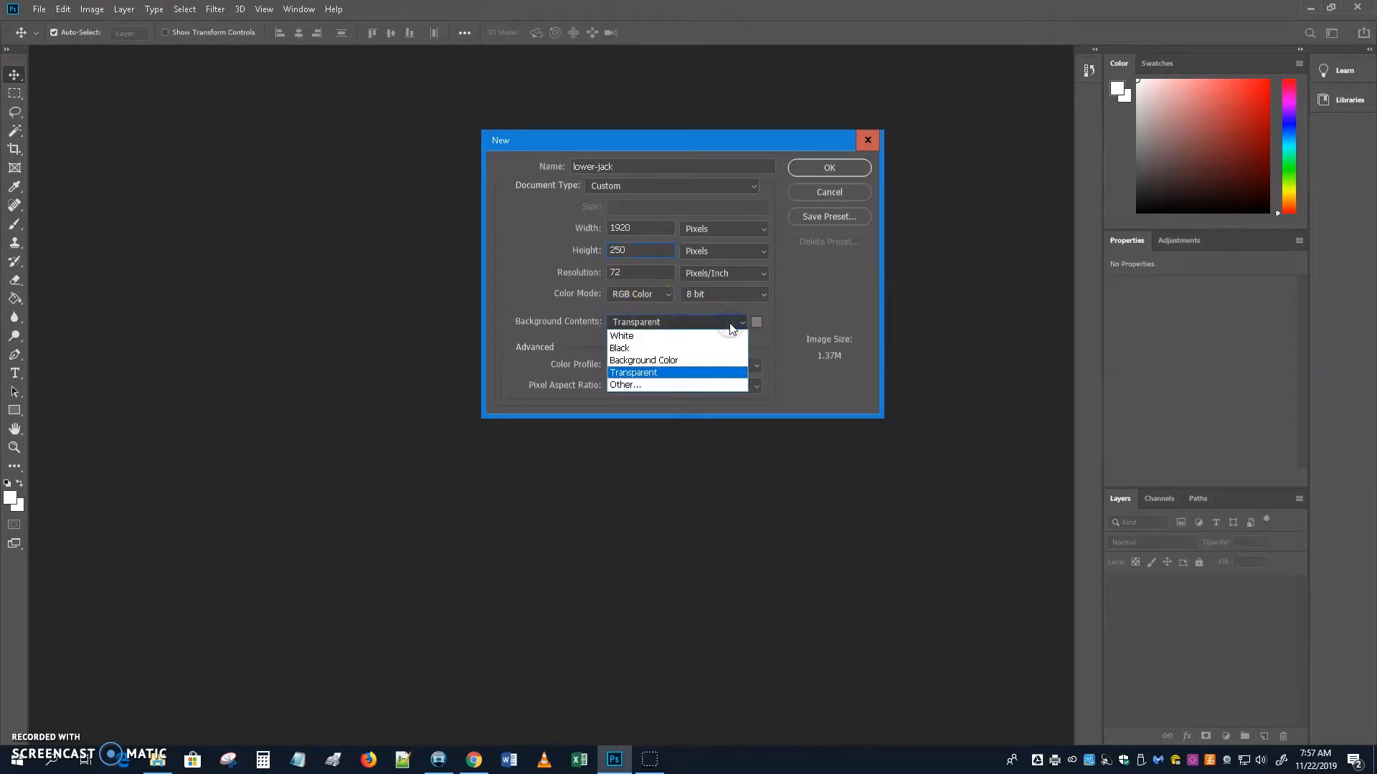
pyautogui.click(666, 337)
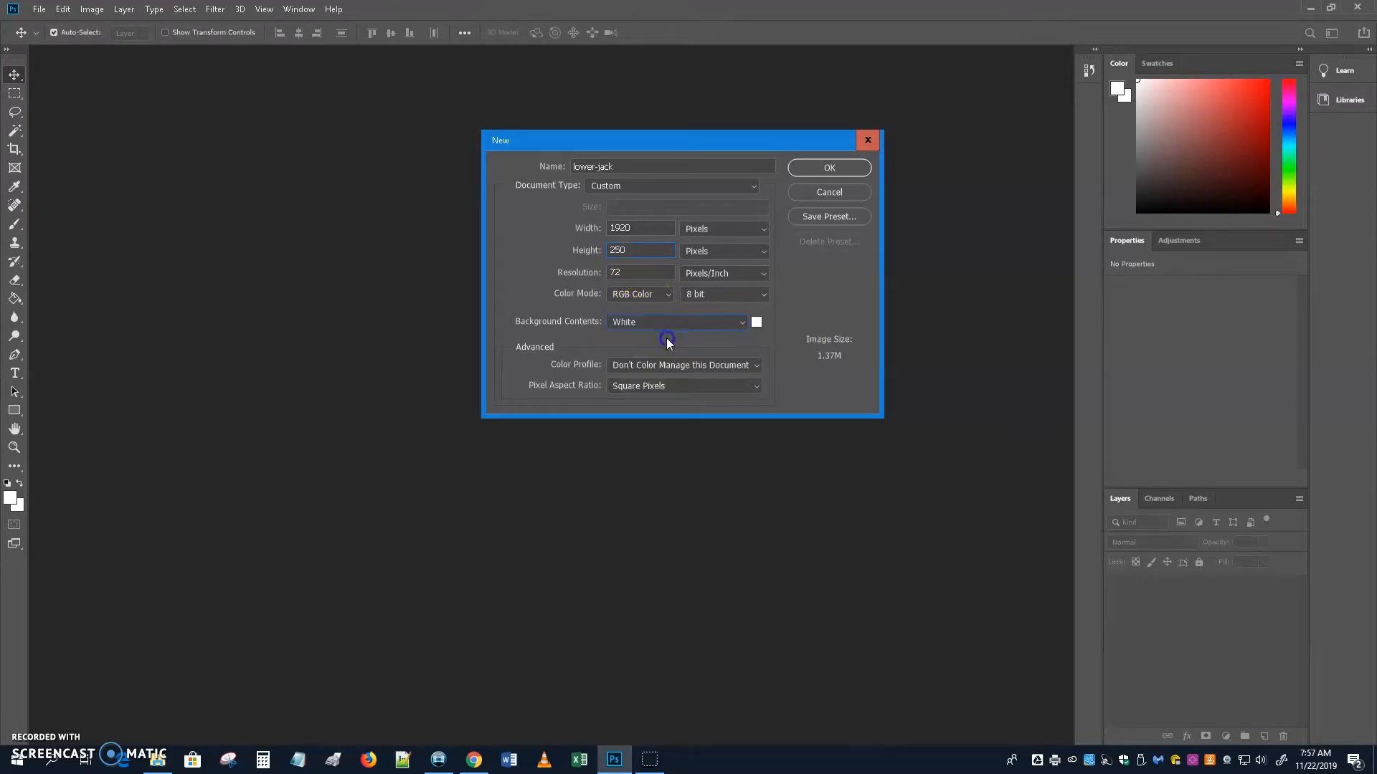
pyautogui.click(720, 327)
pyautogui.click(723, 348)
pyautogui.click(694, 325)
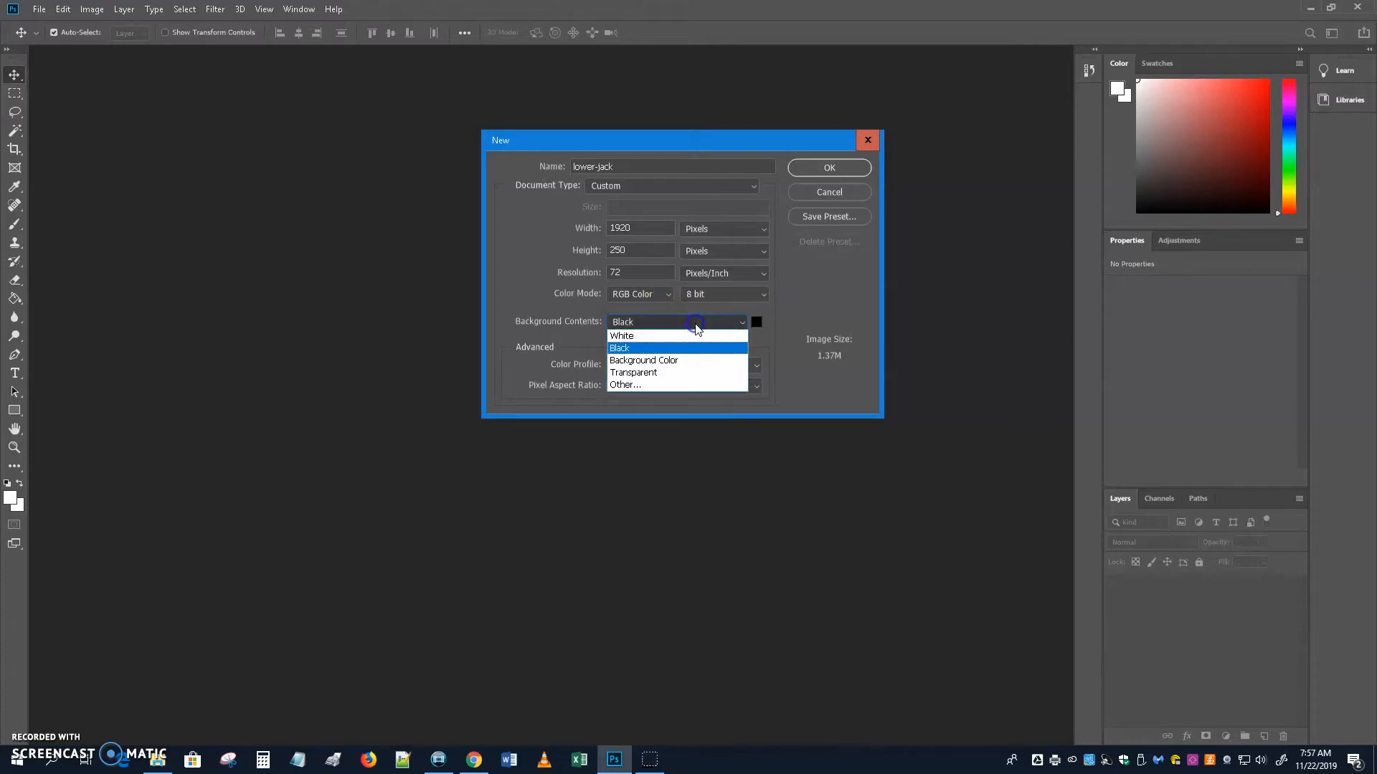
pyautogui.click(674, 374)
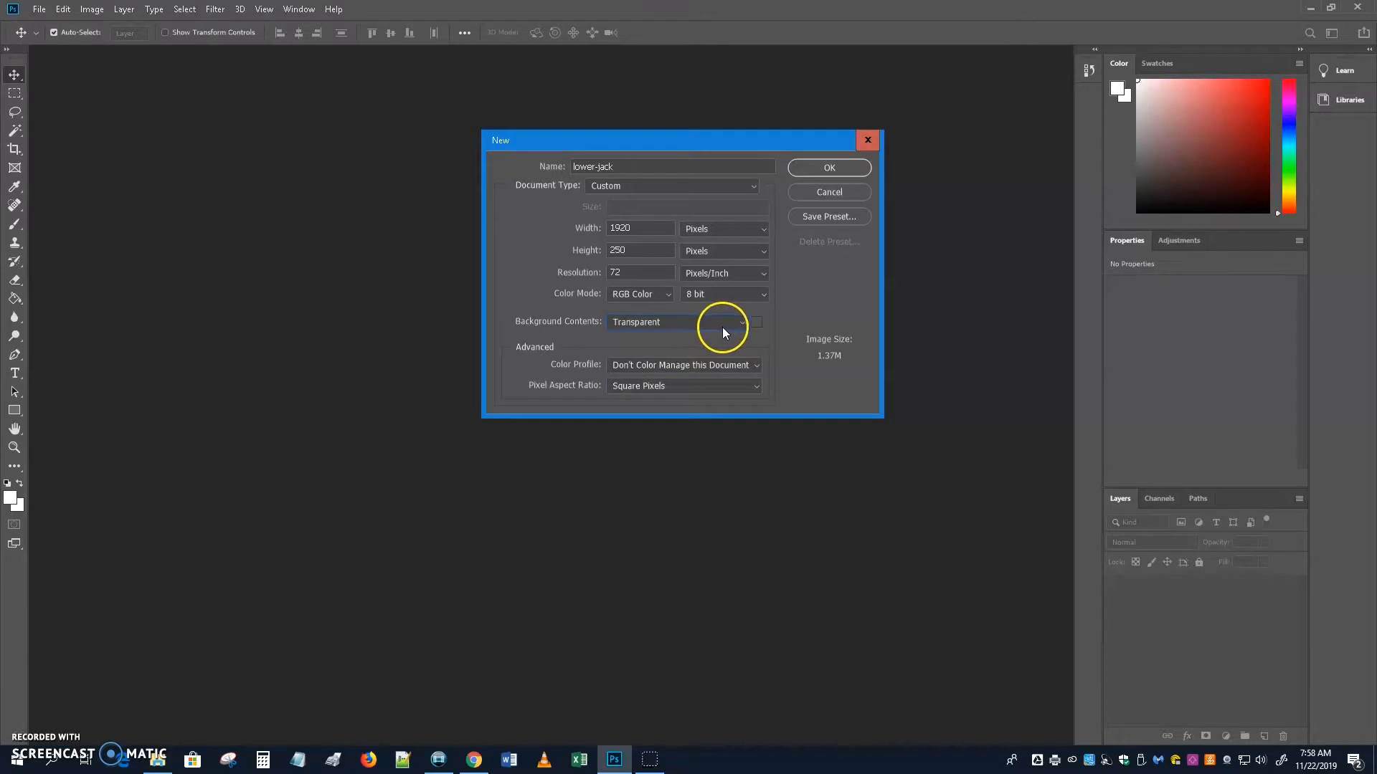
pyautogui.click(831, 165)
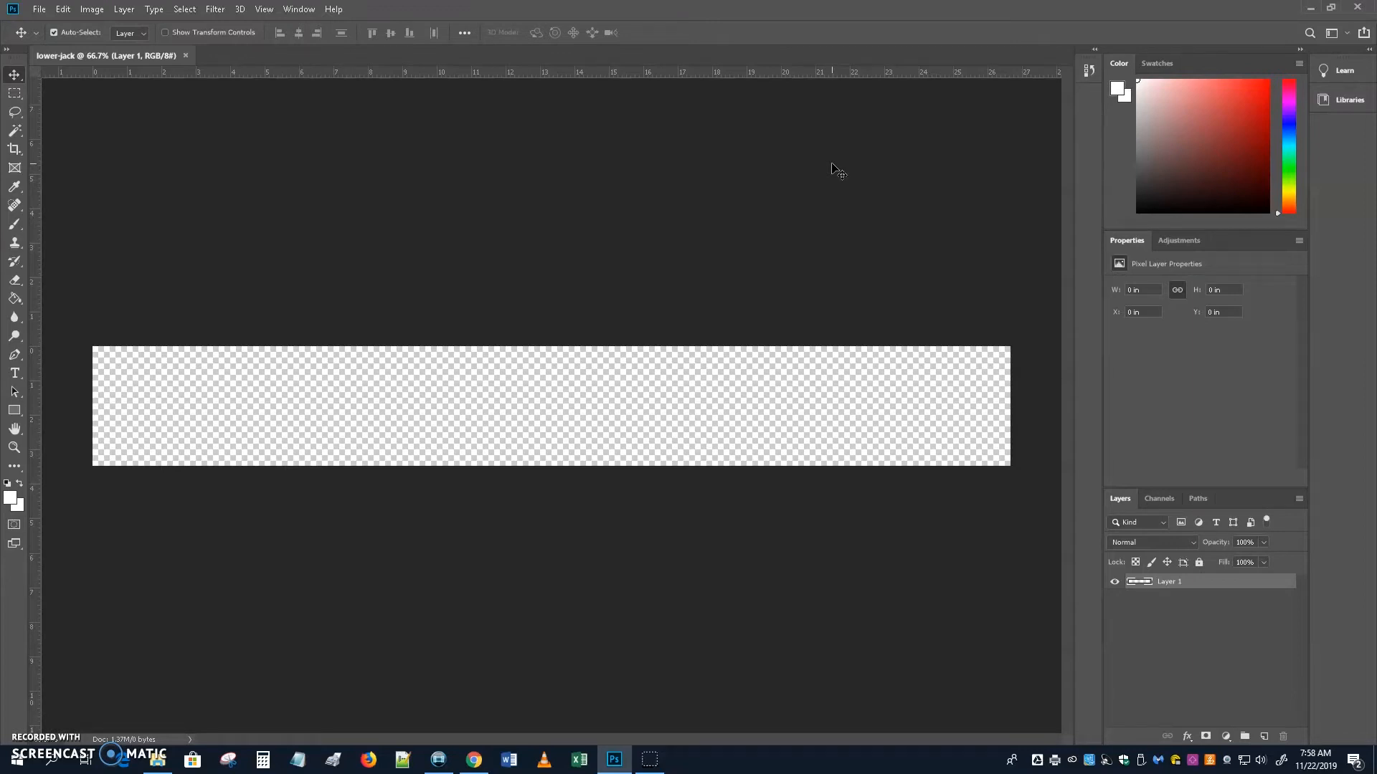
# Set the foreground colour to bright blue 4437f4.
pyautogui.click(683, 266)
pyautogui.click(12, 500)
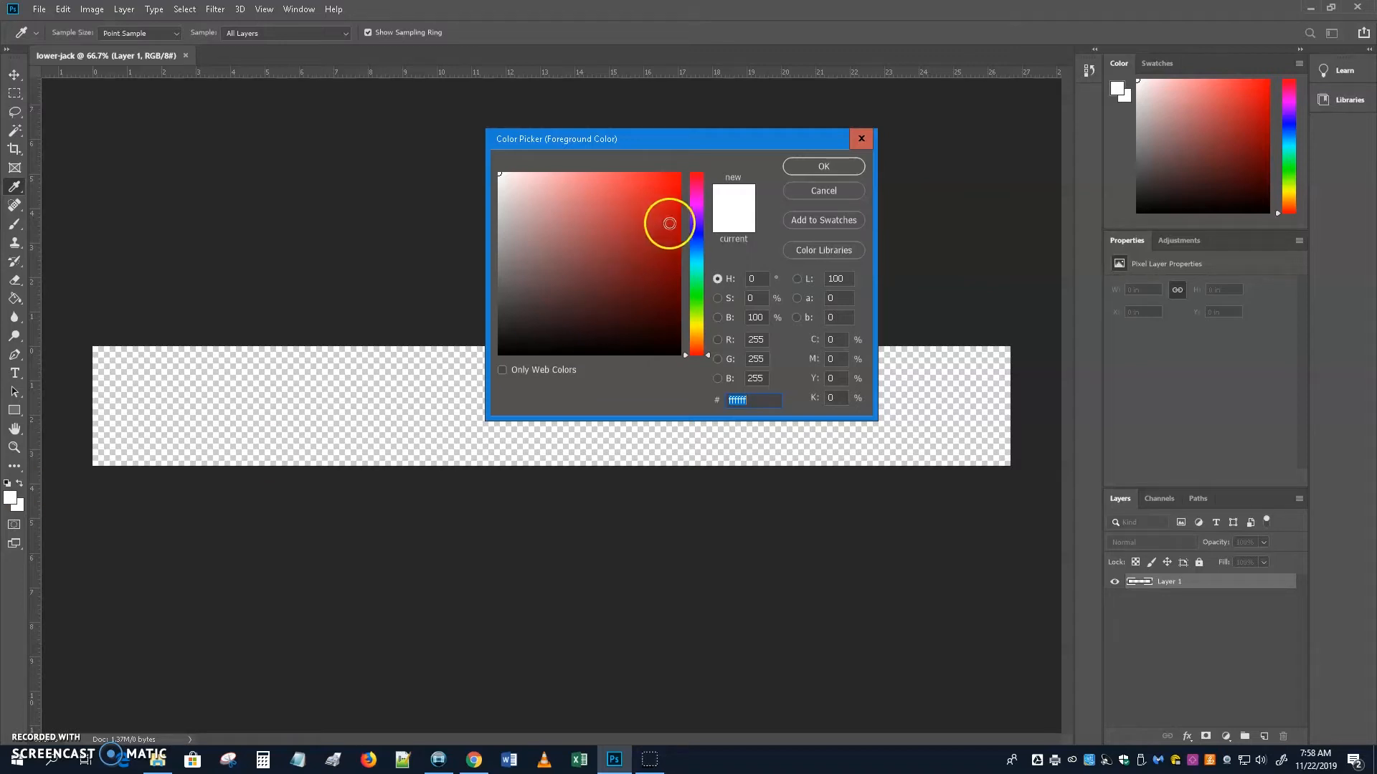
pyautogui.click(695, 231)
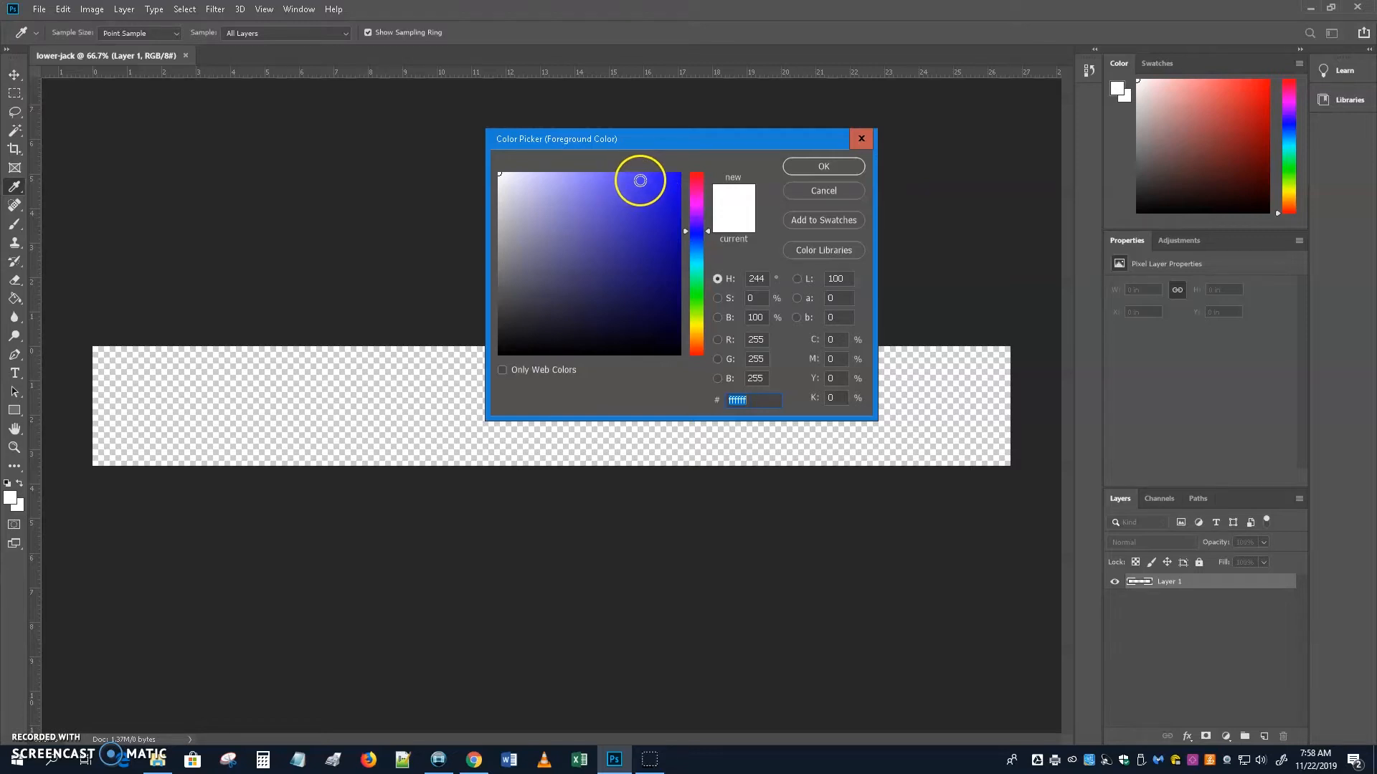
pyautogui.click(640, 181)
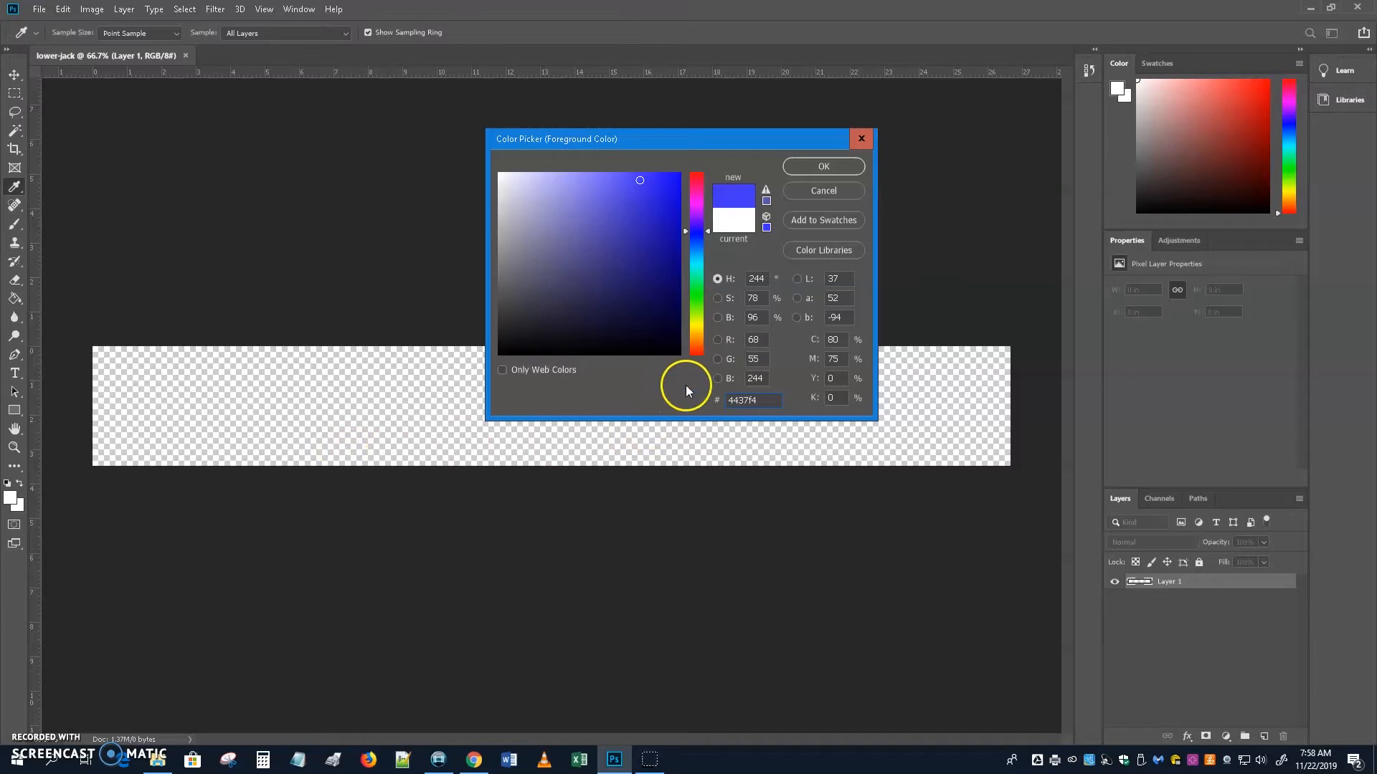
pyautogui.click(829, 168)
# Set the background colour to bright green 2eef1f.
pyautogui.click(16, 505)
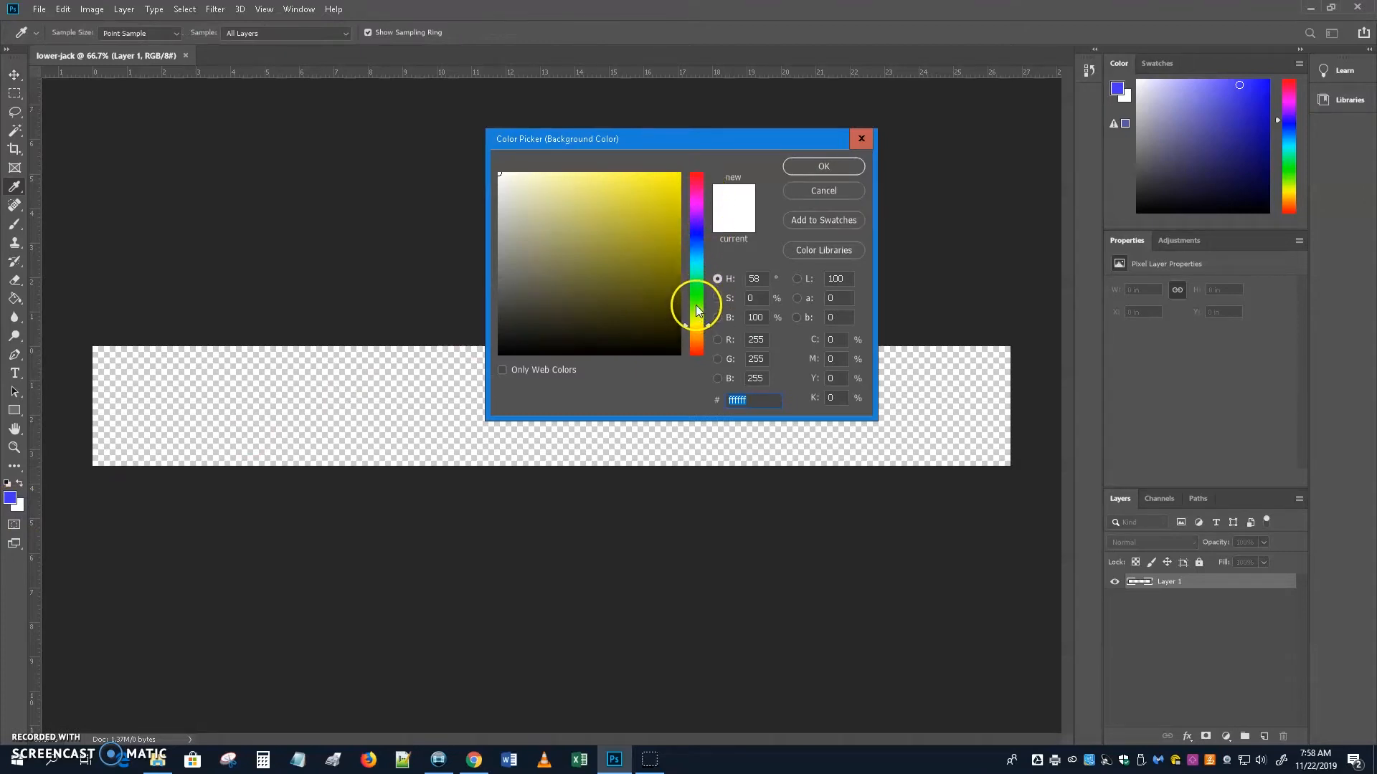
pyautogui.click(697, 305)
pyautogui.moveTo(698, 310); pyautogui.dragTo(684, 251)
pyautogui.click(656, 183)
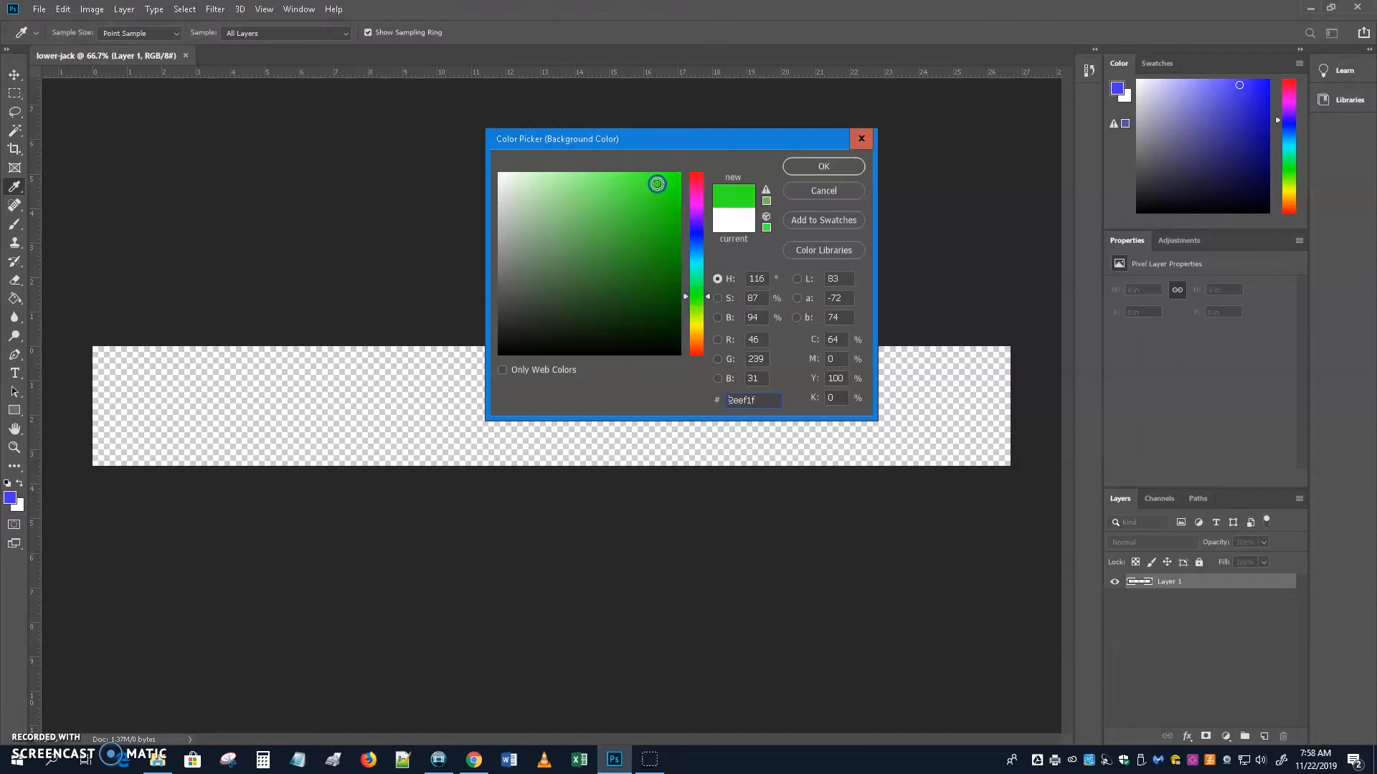
pyautogui.click(833, 165)
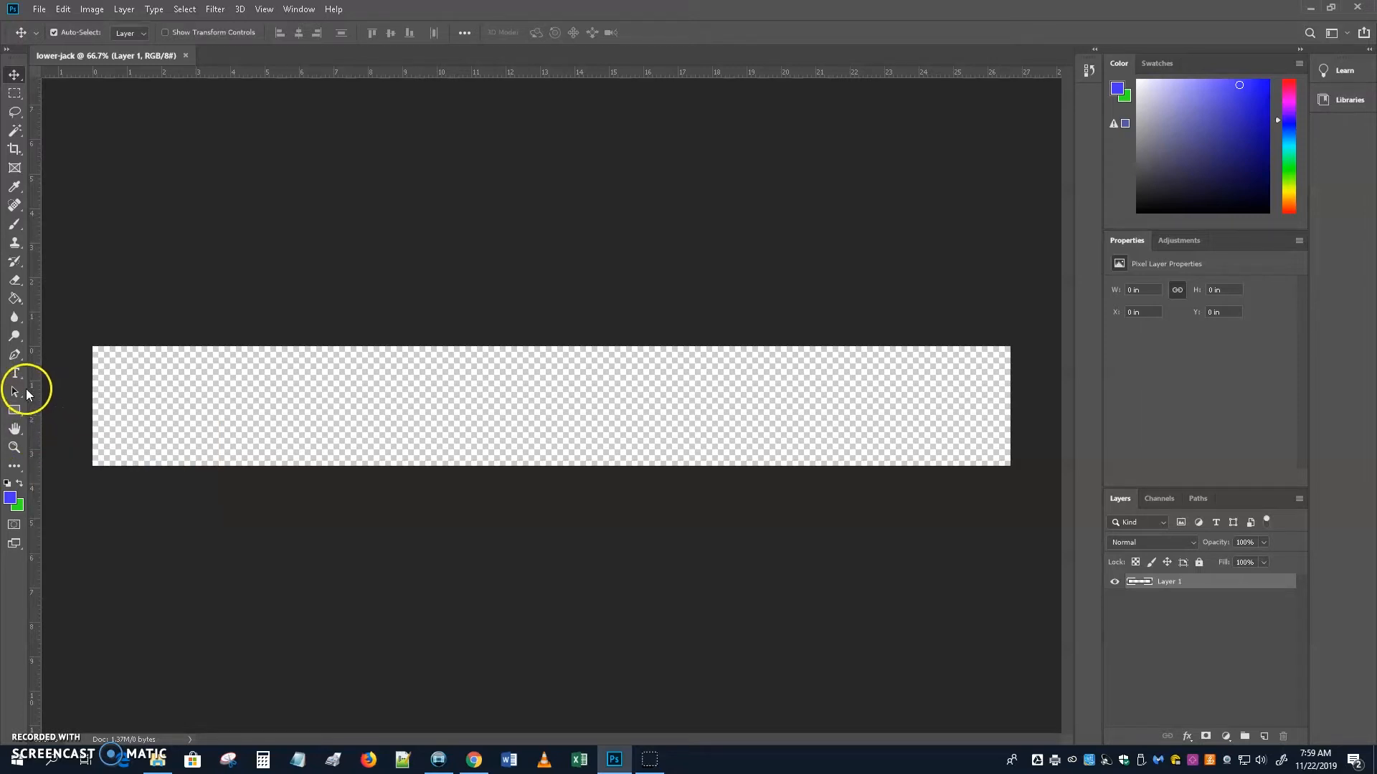
# With the Gradient Tool, drag a horizontal blue-to-green gradient across the strip until evenly blended.
pyautogui.moveTo(15, 299); pyautogui.dragTo(60, 300)
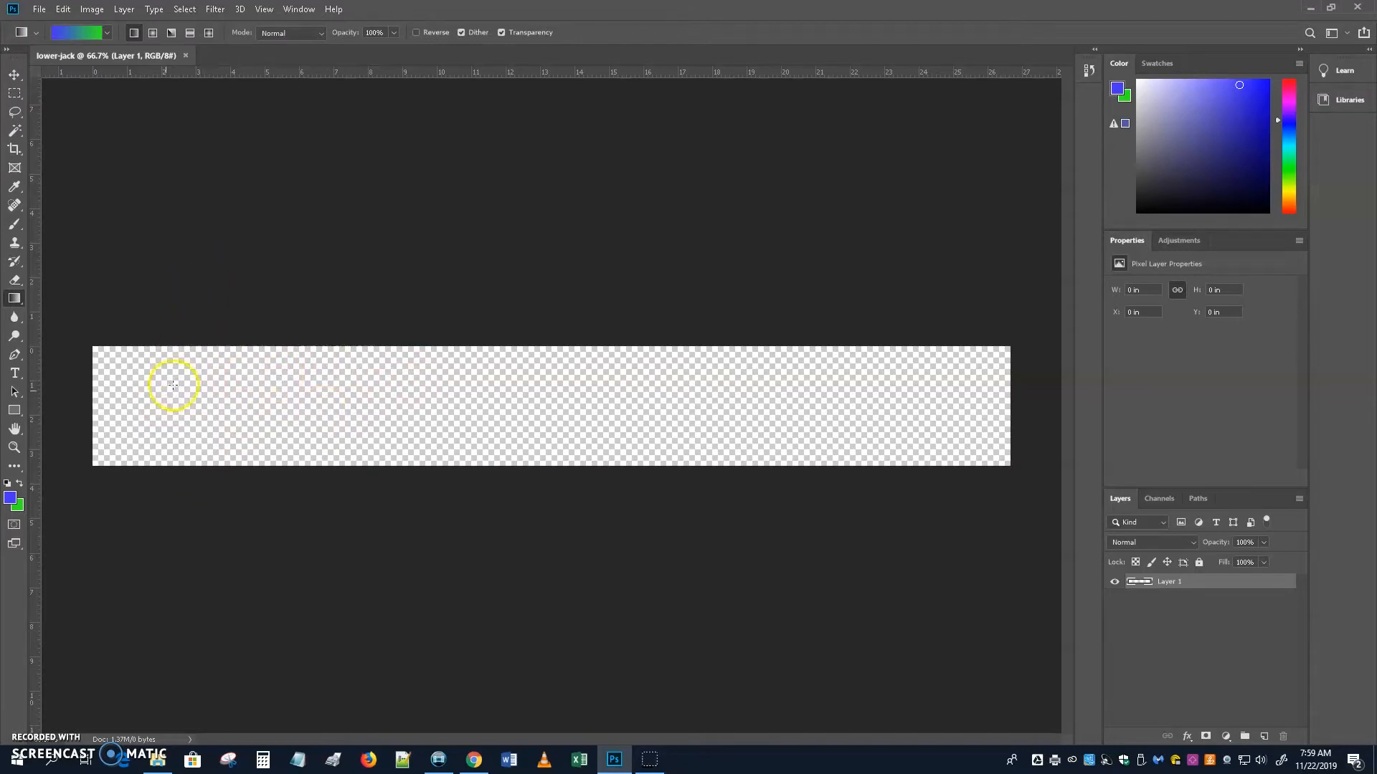
pyautogui.moveTo(161, 402); pyautogui.dragTo(953, 390)
pyautogui.moveTo(539, 423); pyautogui.dragTo(642, 423)
pyautogui.moveTo(536, 366); pyautogui.dragTo(553, 459)
pyautogui.moveTo(401, 369); pyautogui.dragTo(662, 431)
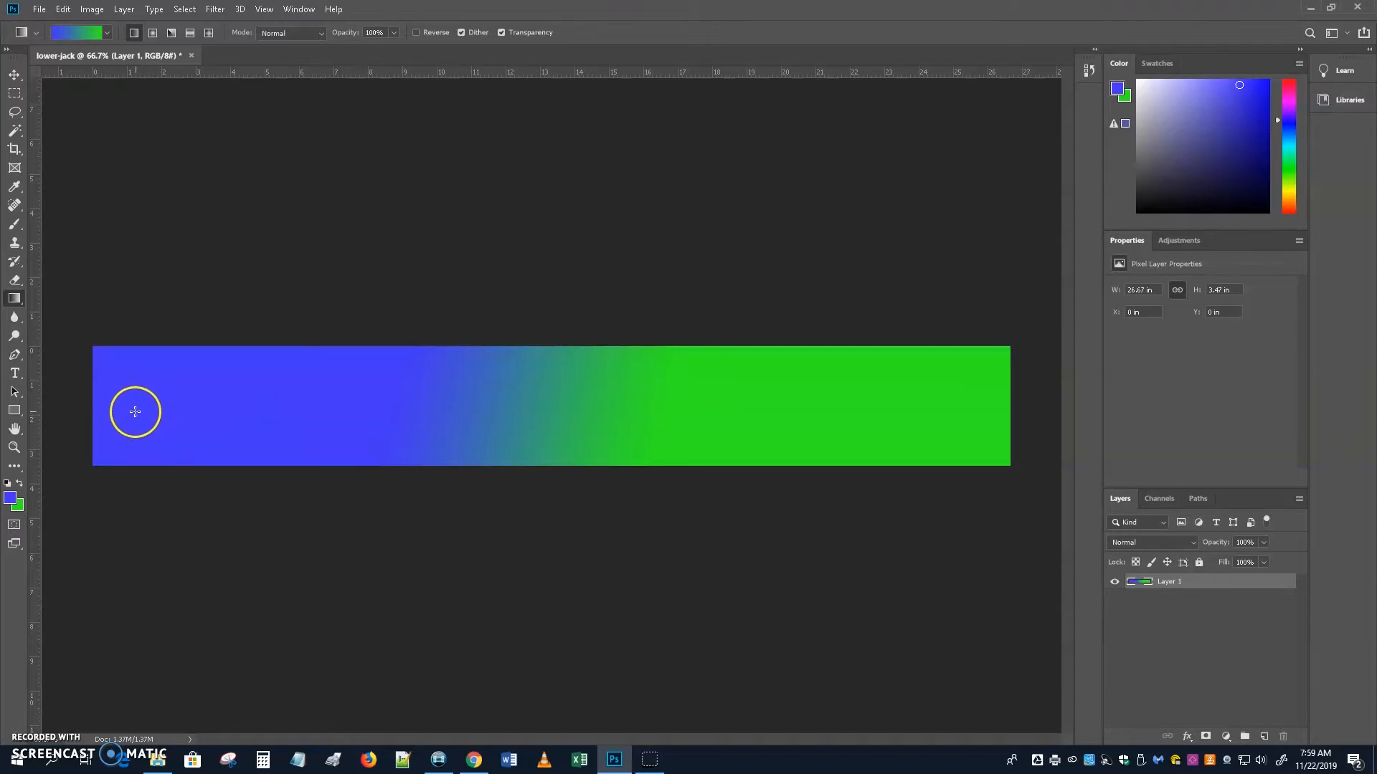
pyautogui.moveTo(117, 412); pyautogui.dragTo(453, 418)
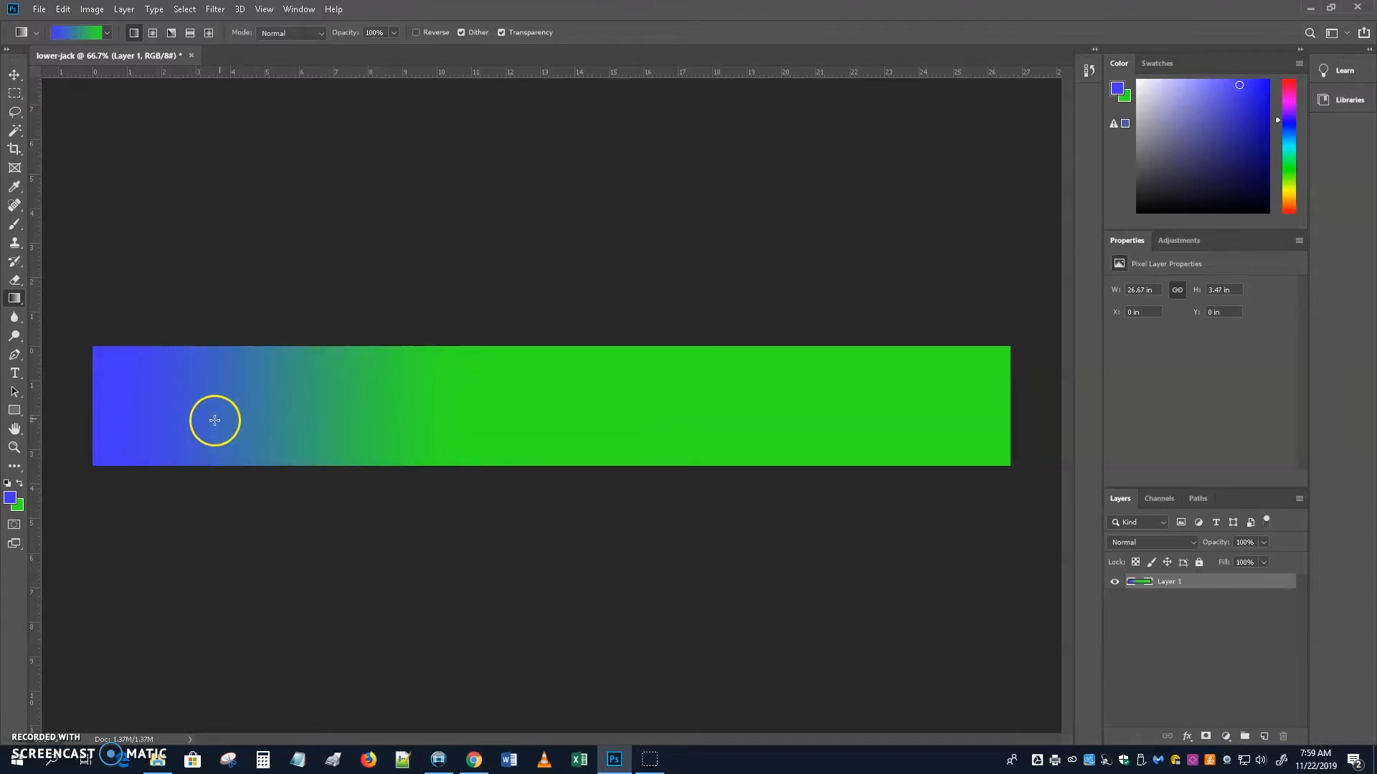
pyautogui.moveTo(722, 403); pyautogui.dragTo(970, 399)
pyautogui.moveTo(271, 406); pyautogui.dragTo(856, 400)
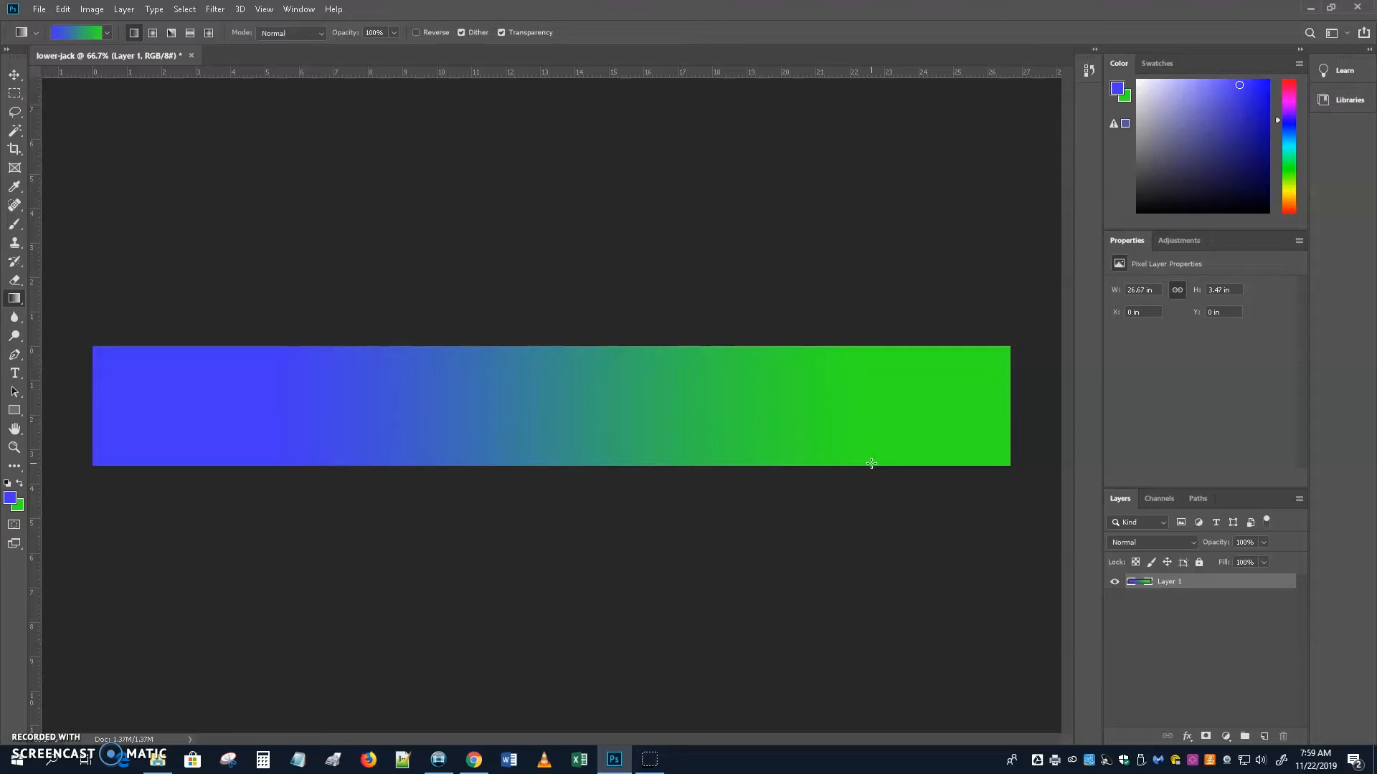
# In Save As, browse to H:\~~~2019-fall\240-fall-2019\lower-thirds\lowerthirds-current.
pyautogui.click(37, 10)
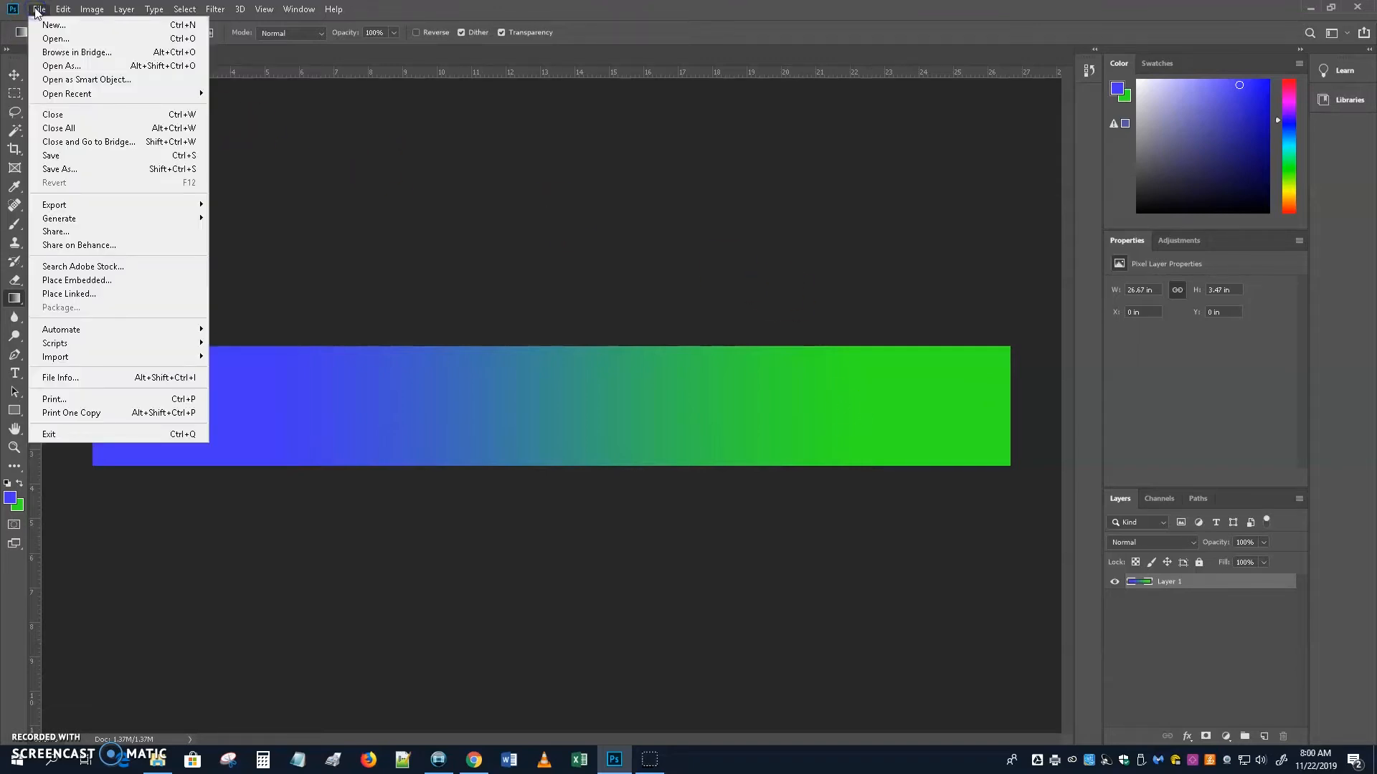
pyautogui.click(55, 40)
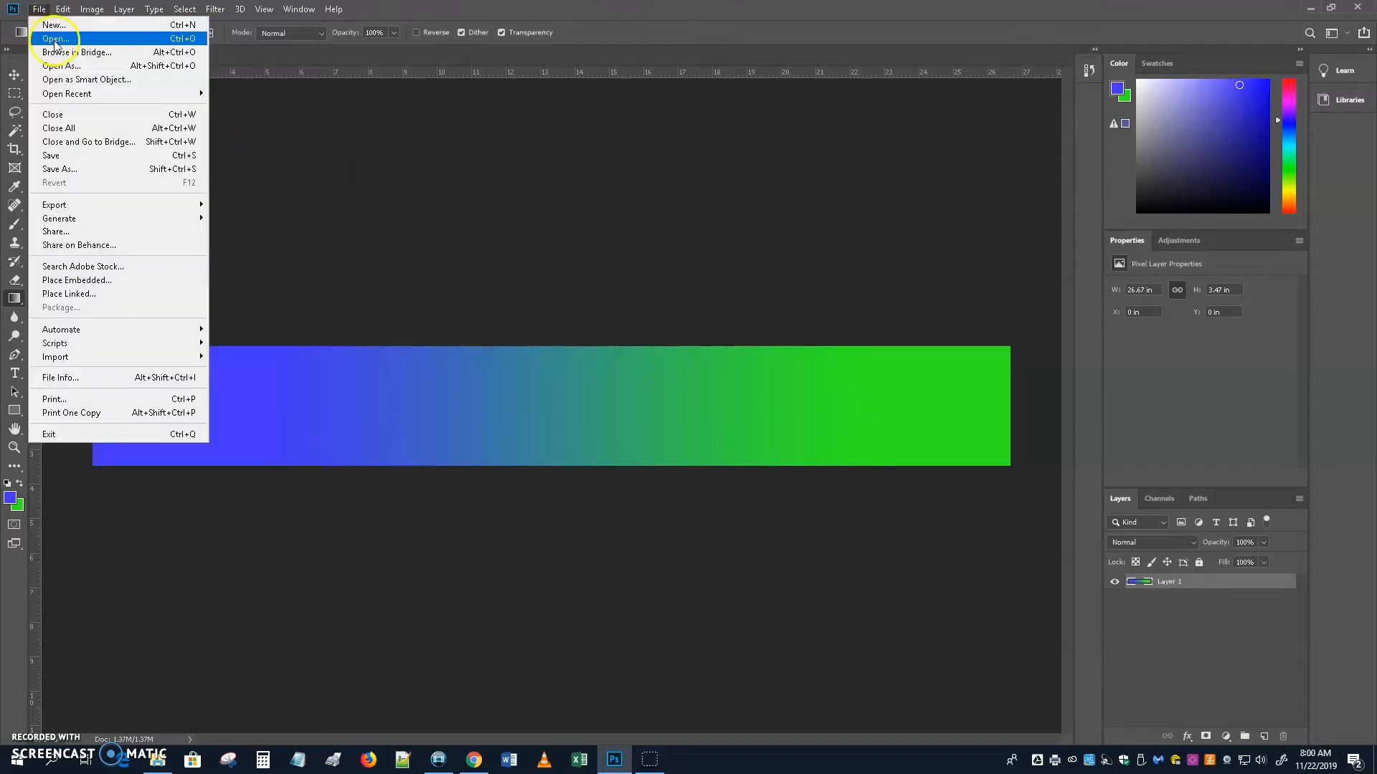
pyautogui.click(64, 170)
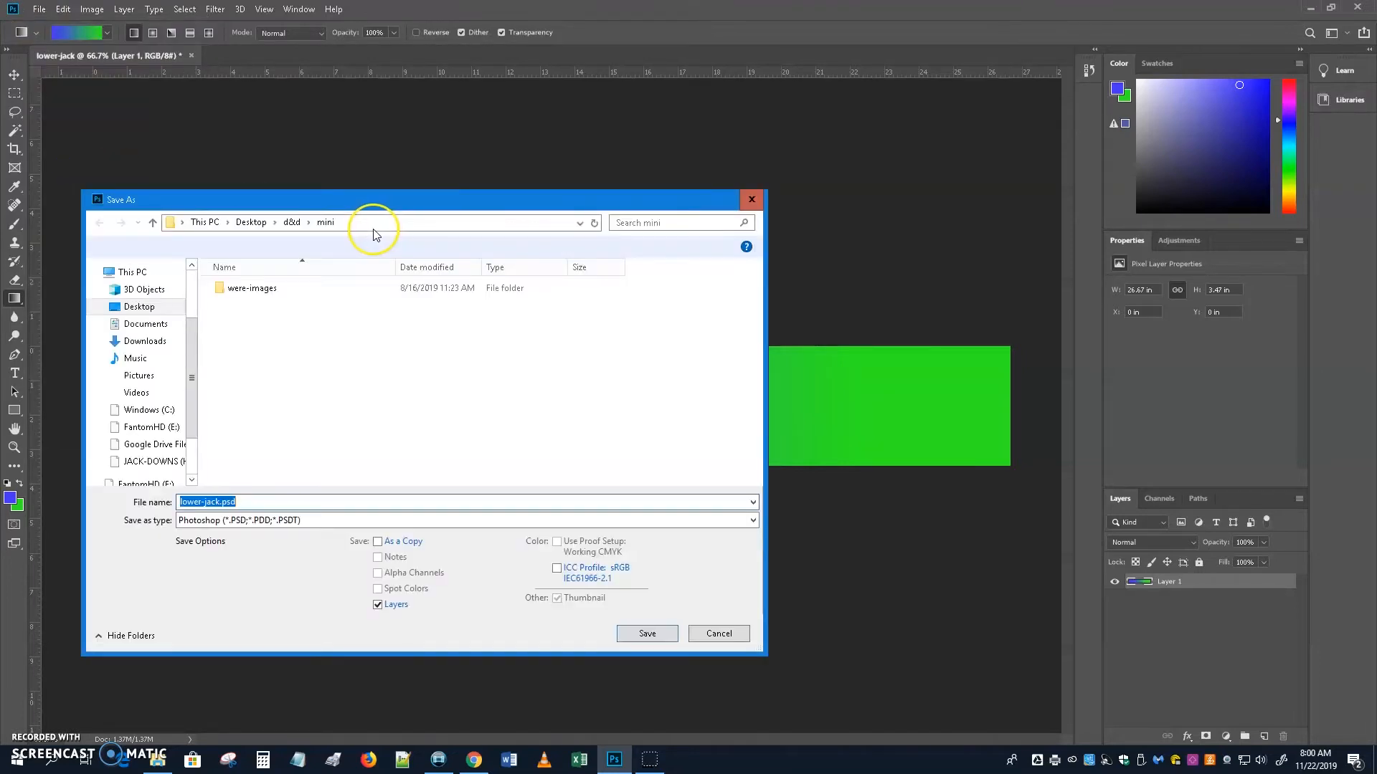
pyautogui.click(205, 223)
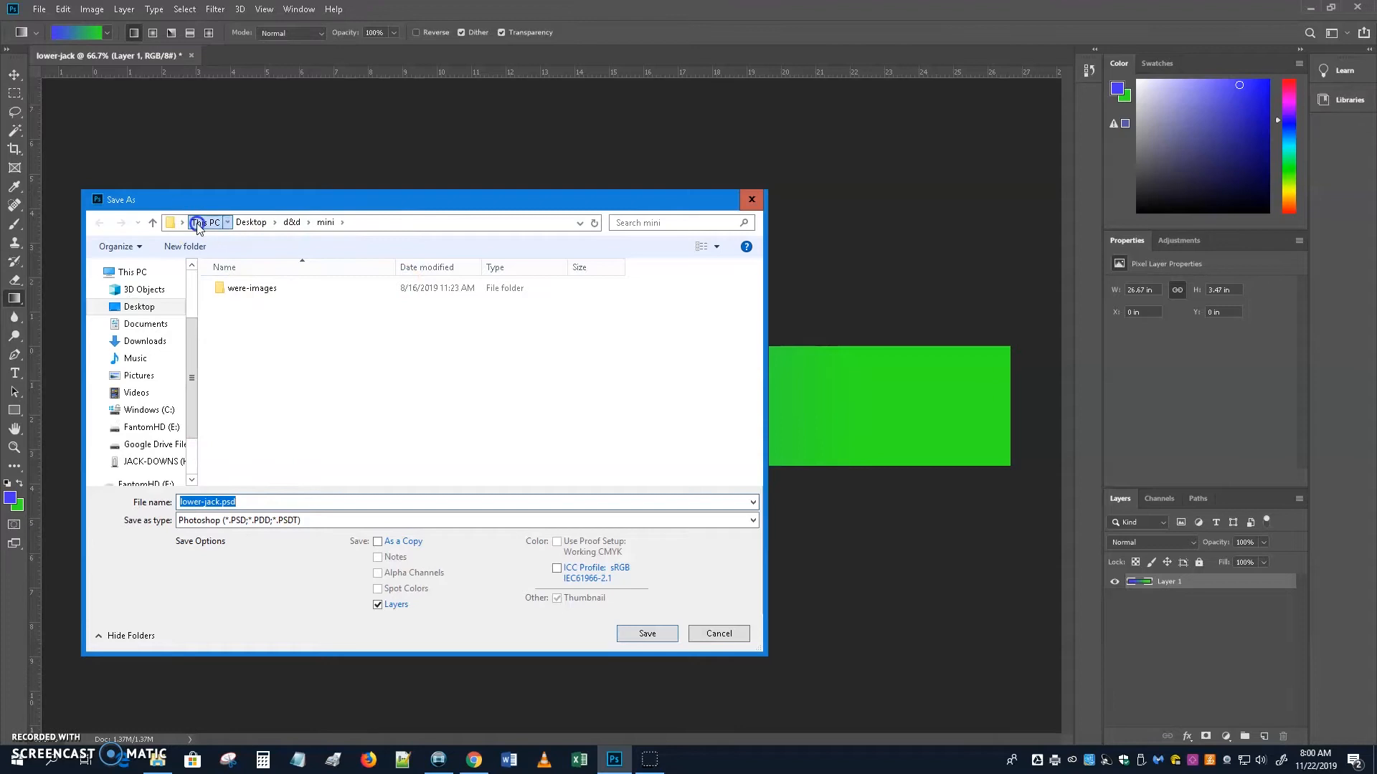
pyautogui.click(155, 463)
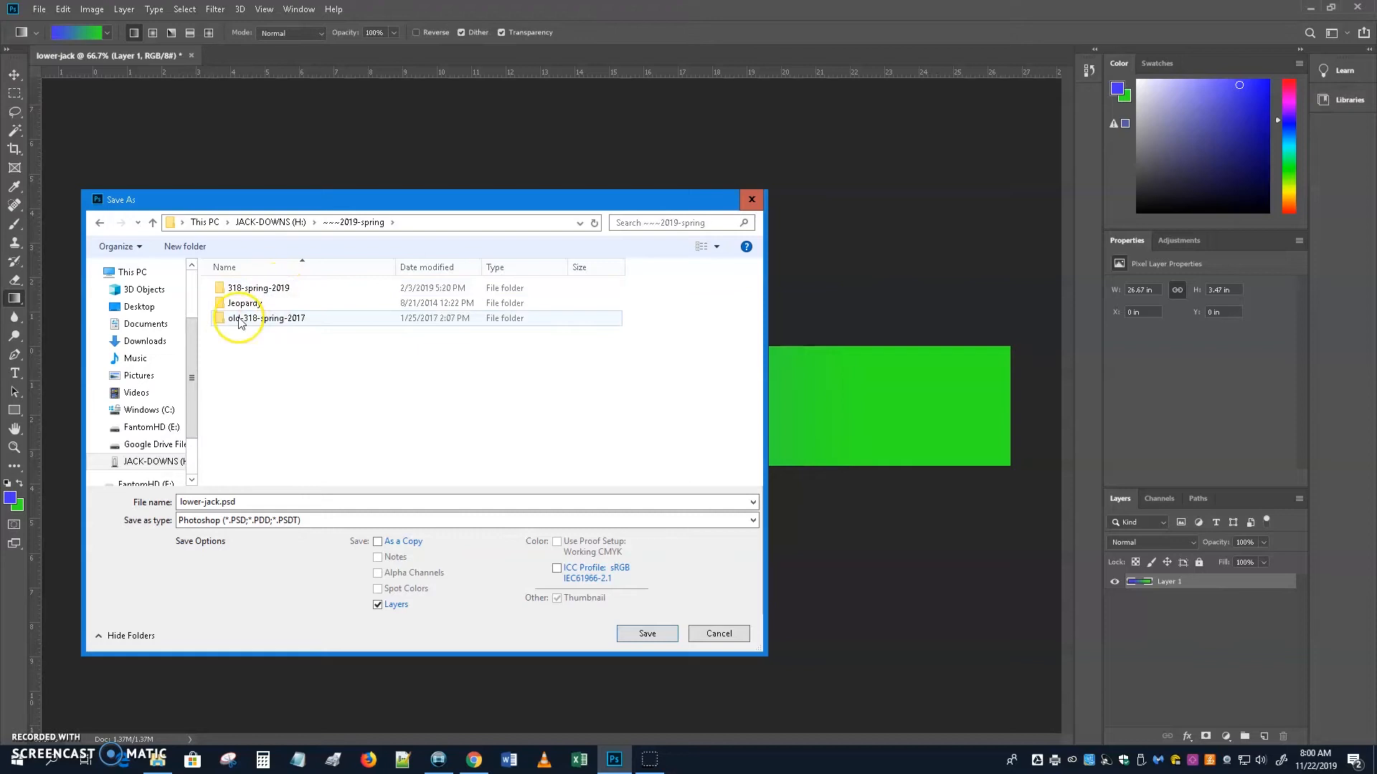
pyautogui.click(271, 223)
pyautogui.doubleClick(263, 322)
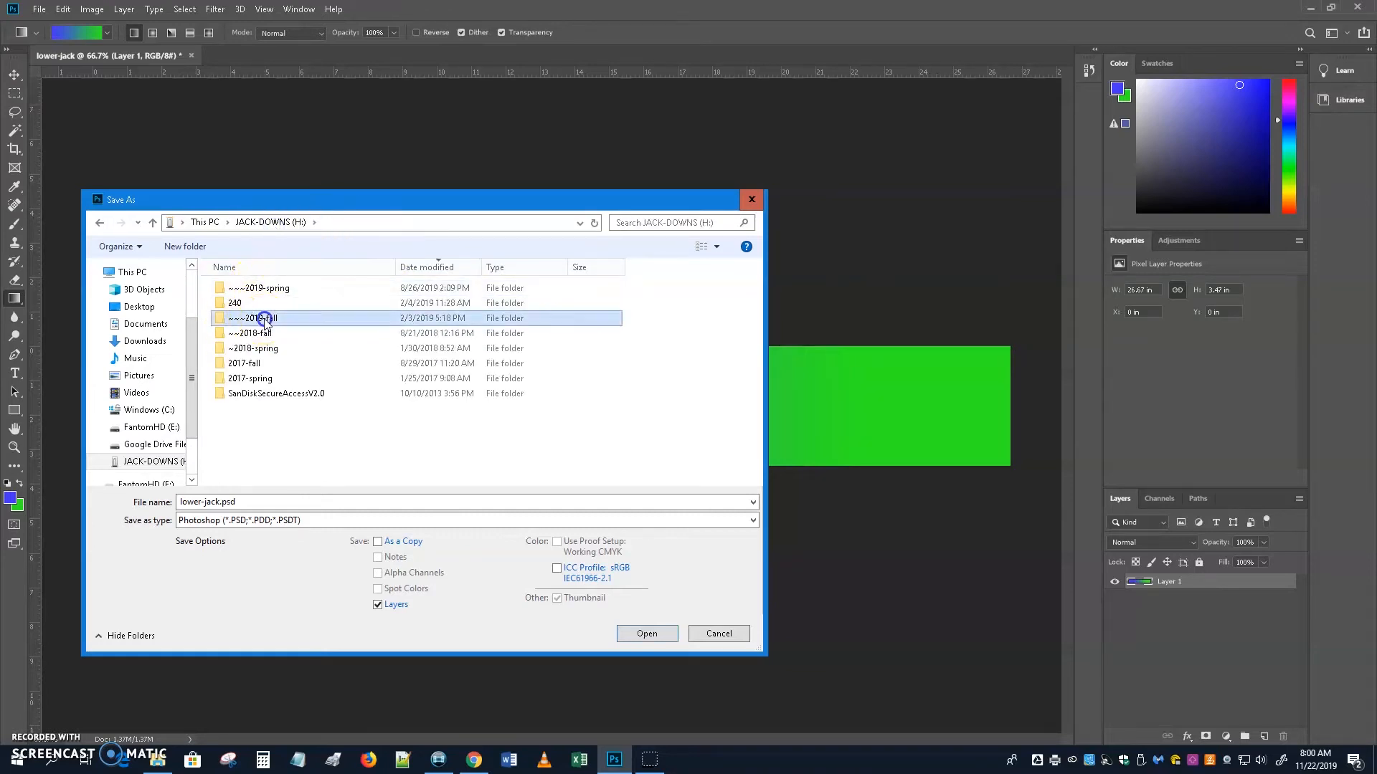
pyautogui.doubleClick(252, 288)
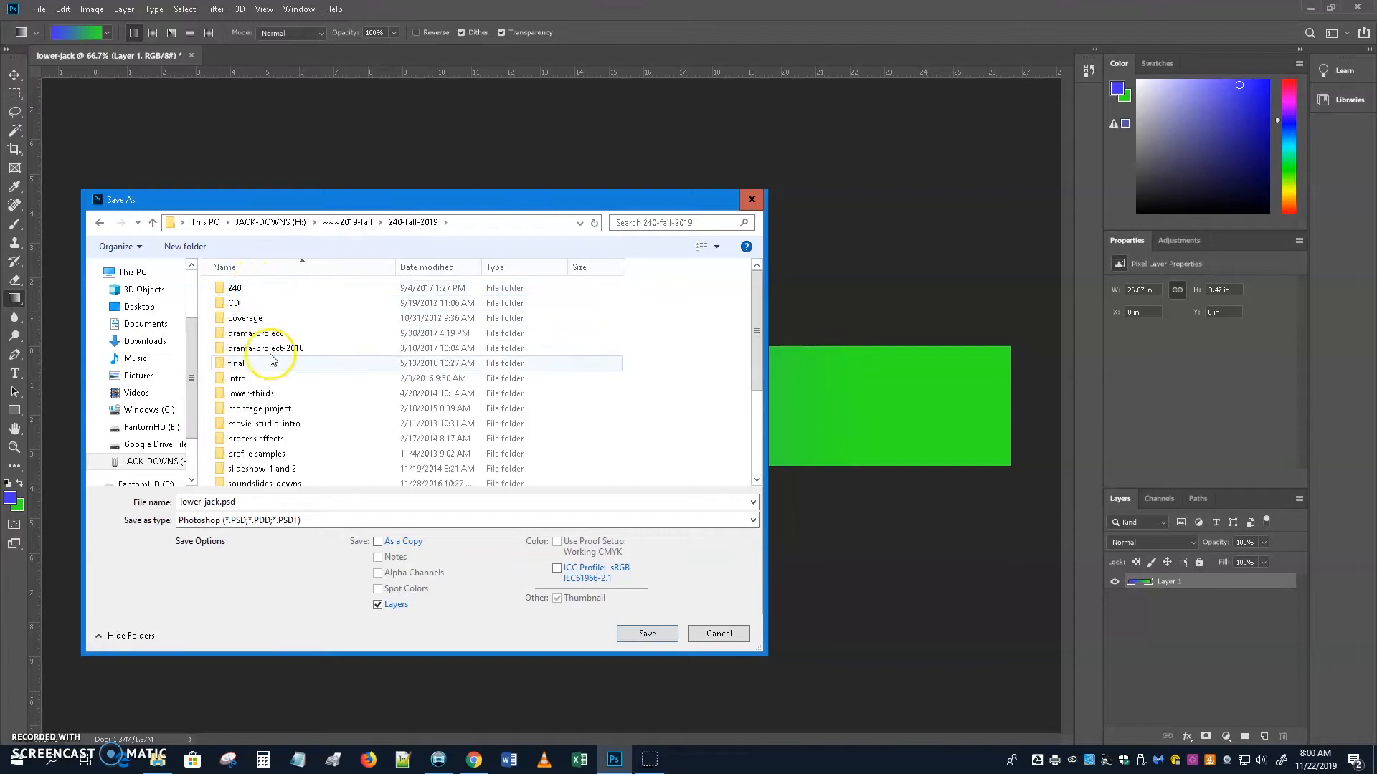
pyautogui.doubleClick(247, 393)
pyautogui.doubleClick(279, 289)
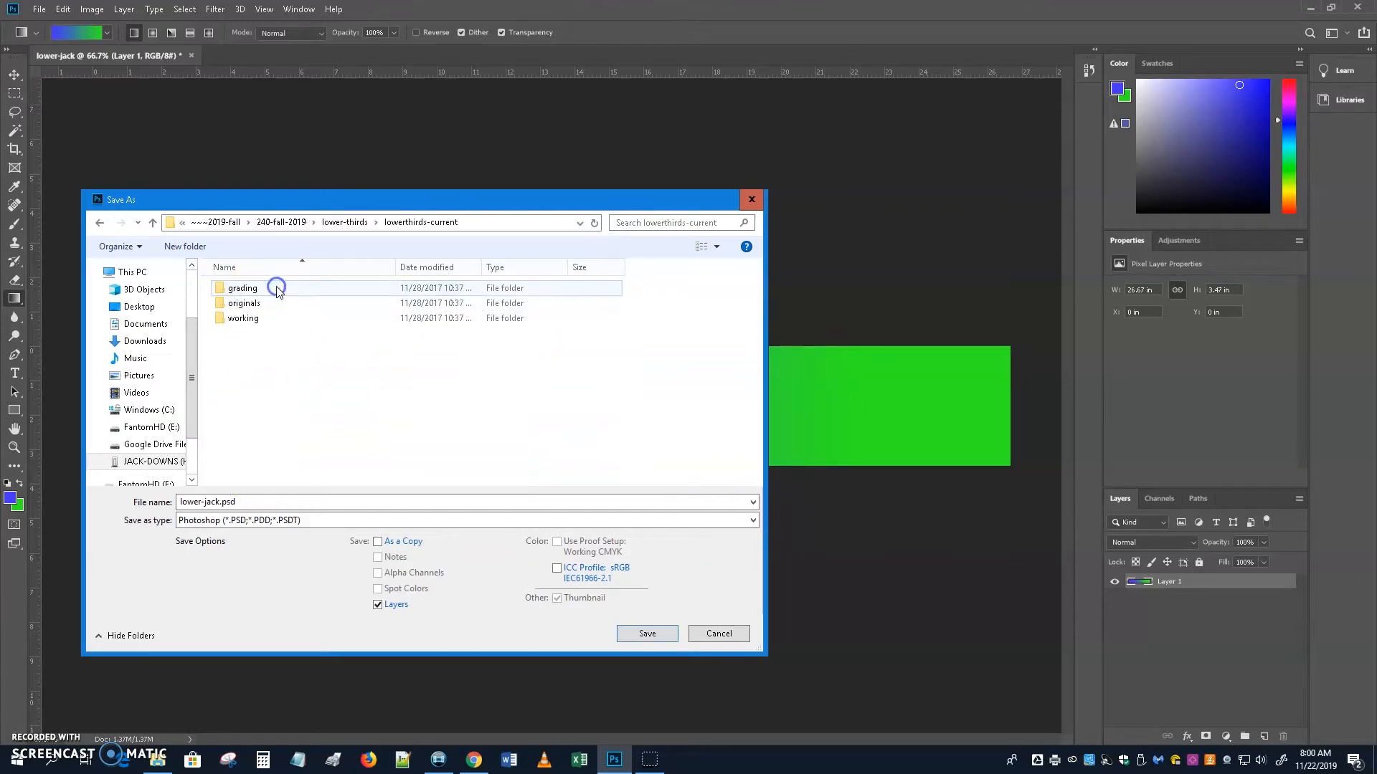
# Save lower-jack.psd into the originals folder, accept Format Options, and close the document.
pyautogui.click(245, 304)
pyautogui.doubleClick(245, 304)
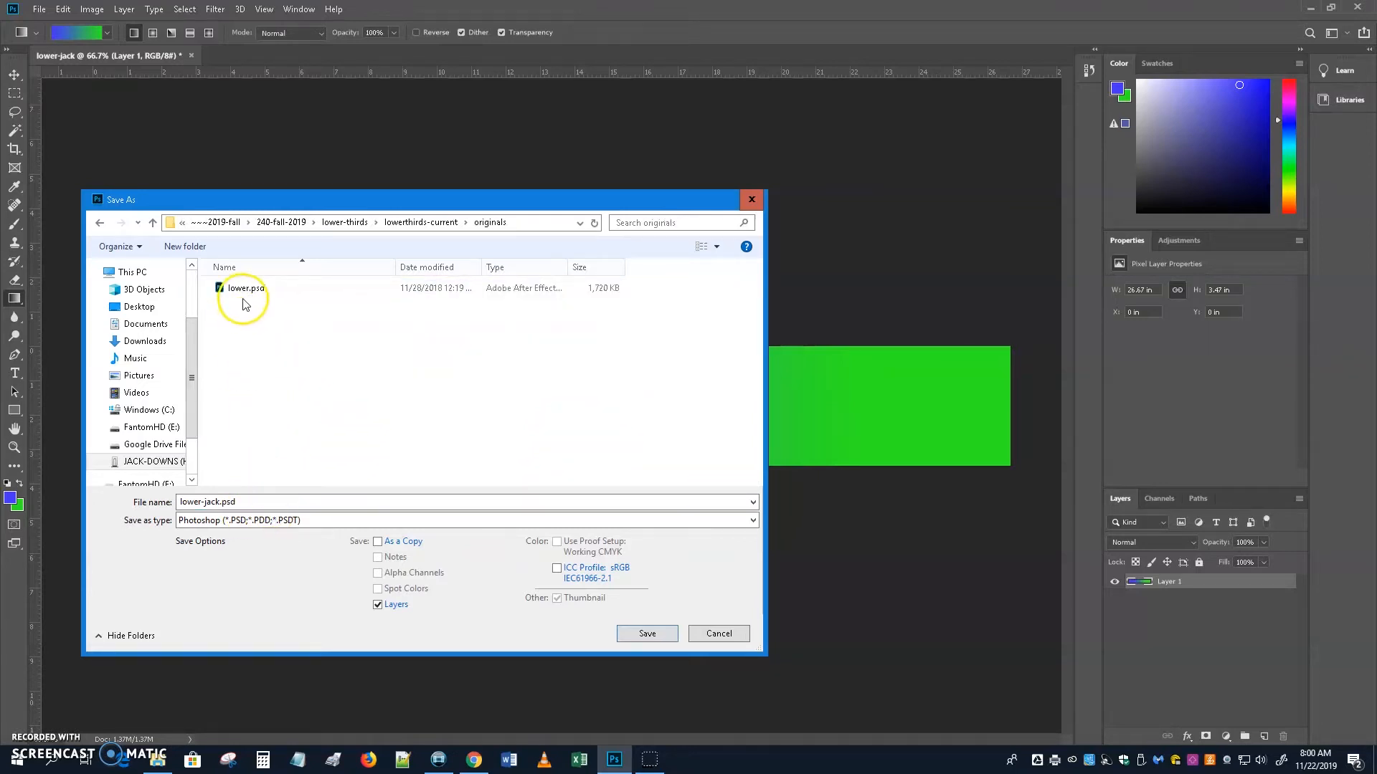
pyautogui.click(648, 634)
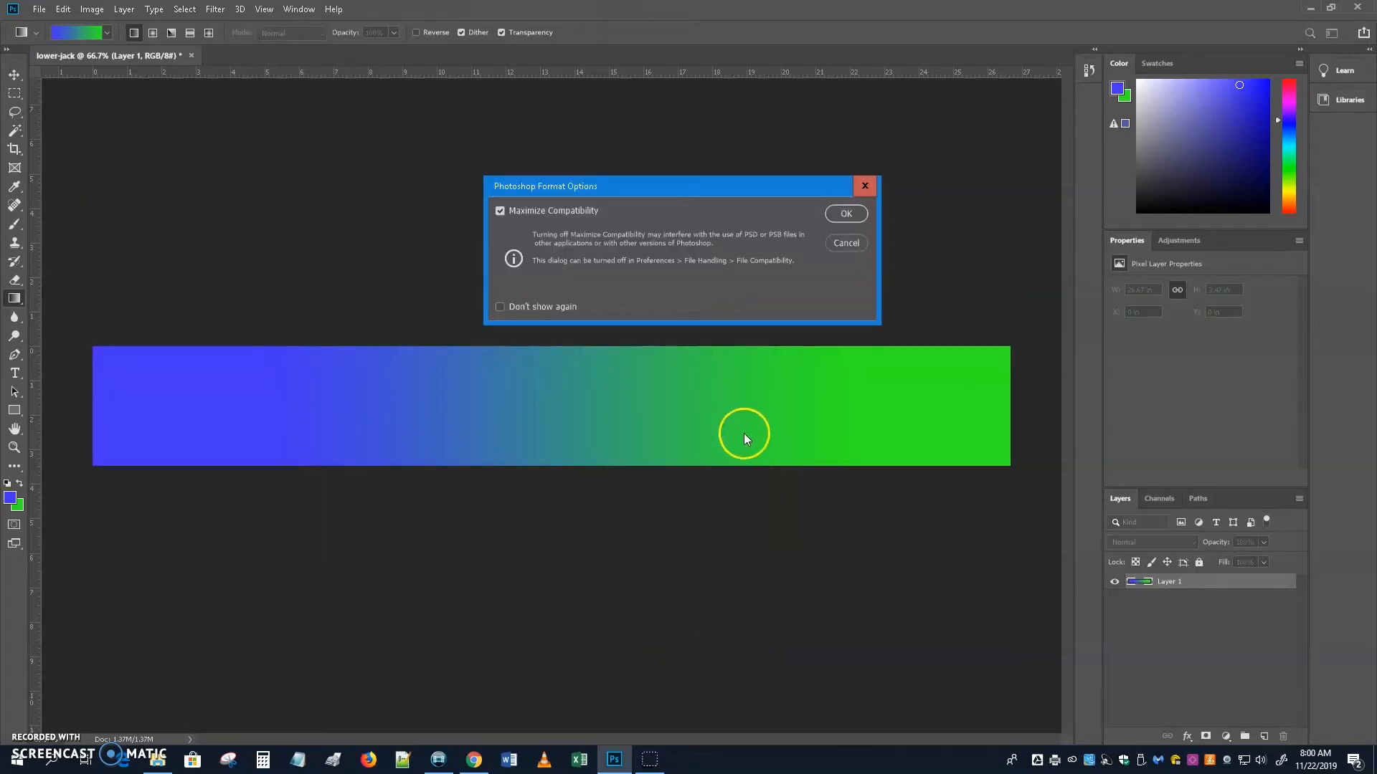
pyautogui.click(848, 213)
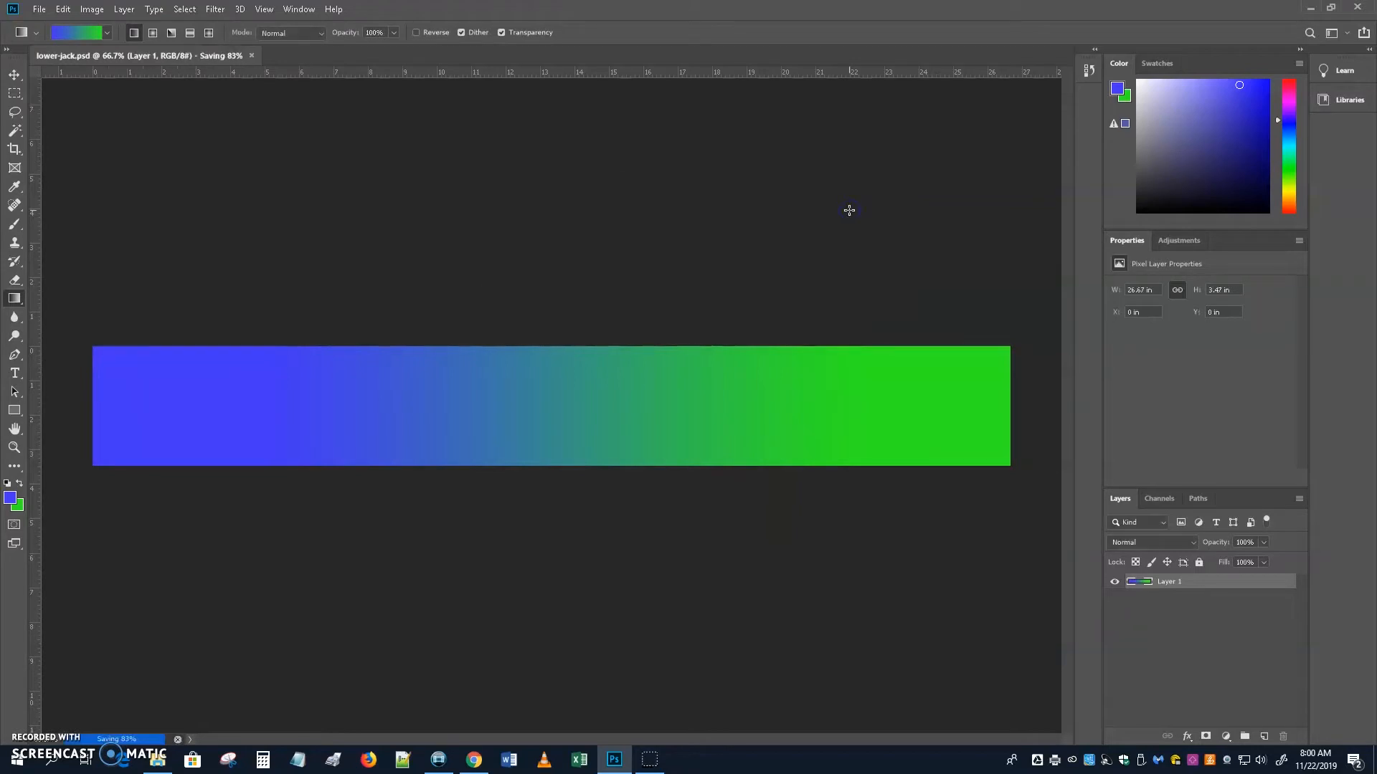
pyautogui.click(1358, 8)
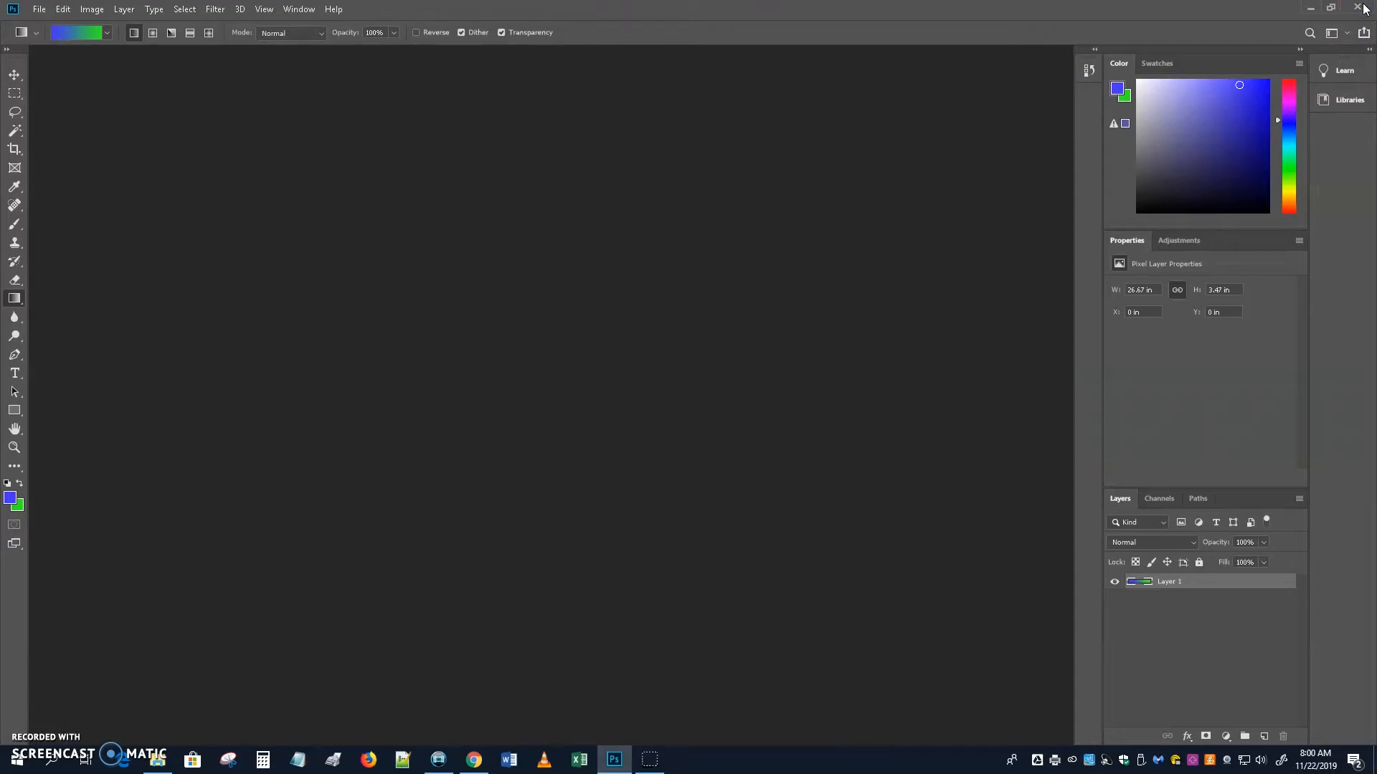
# Drag lower-jack.psd from the originals folder into Project Media, then minimize Explorer.
pyautogui.click(441, 759)
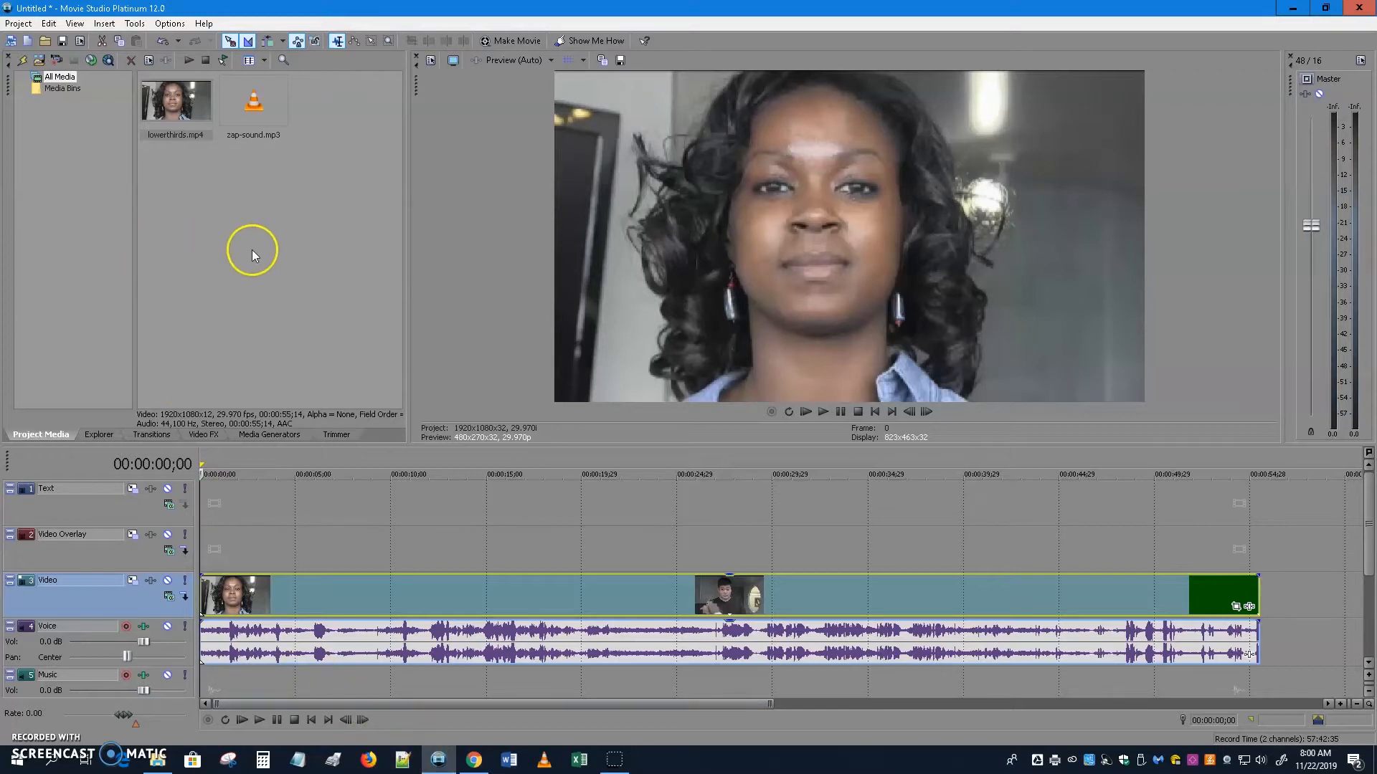
pyautogui.moveTo(166, 767)
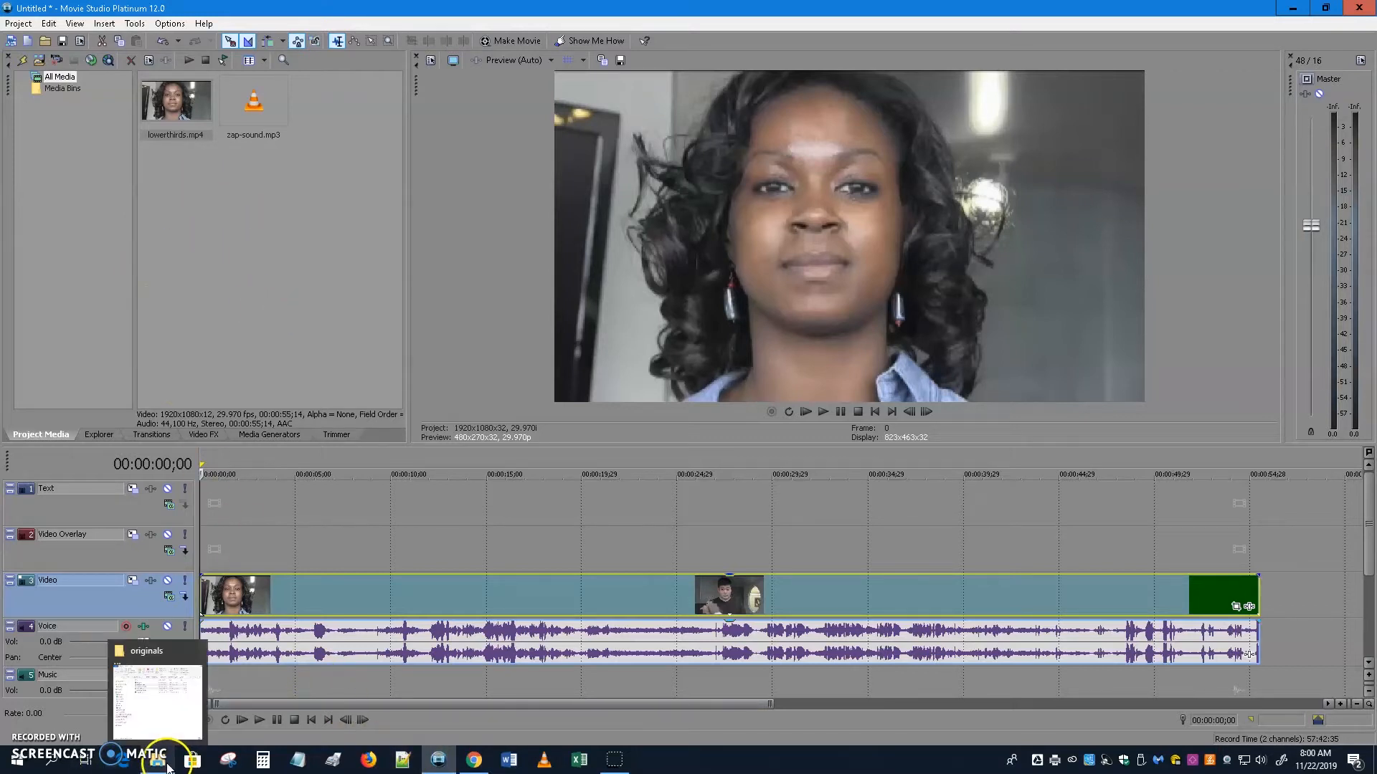
pyautogui.click(158, 699)
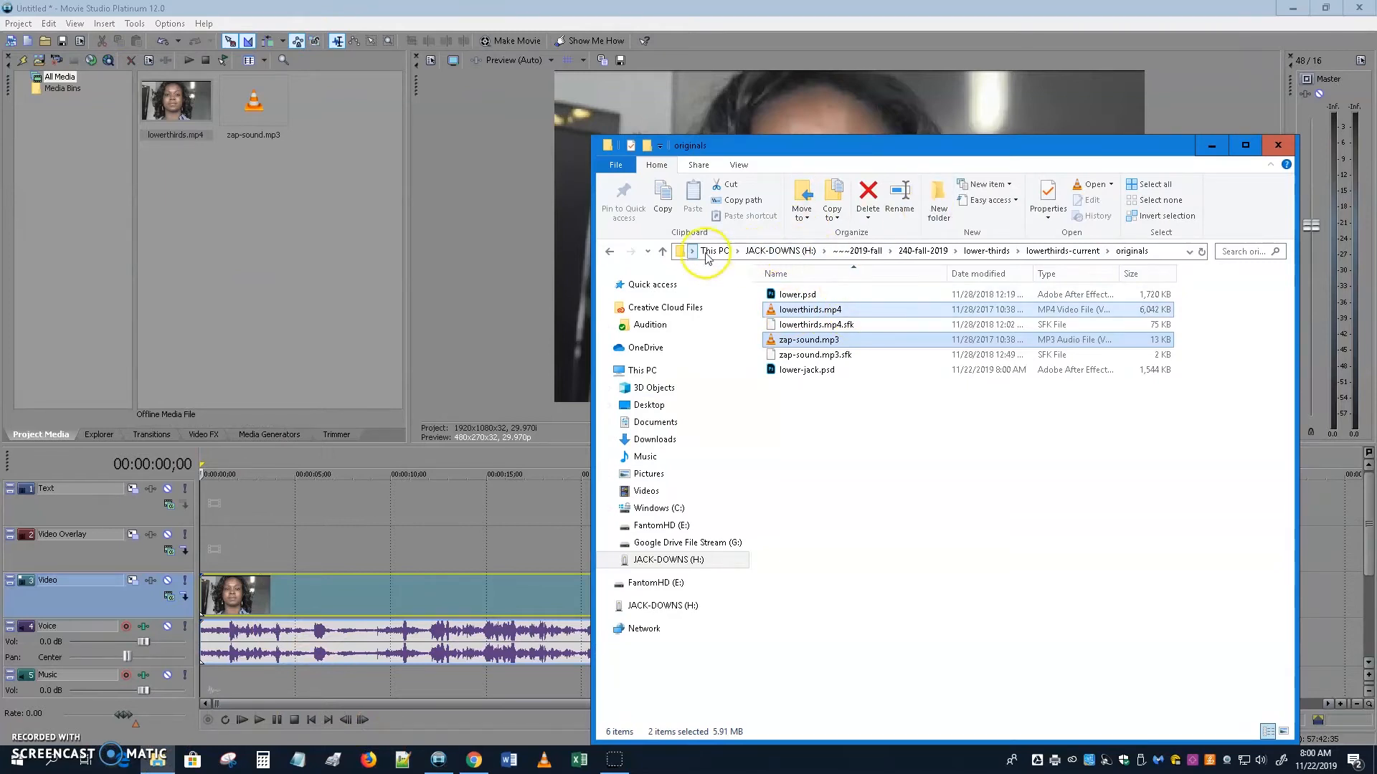
pyautogui.click(1054, 251)
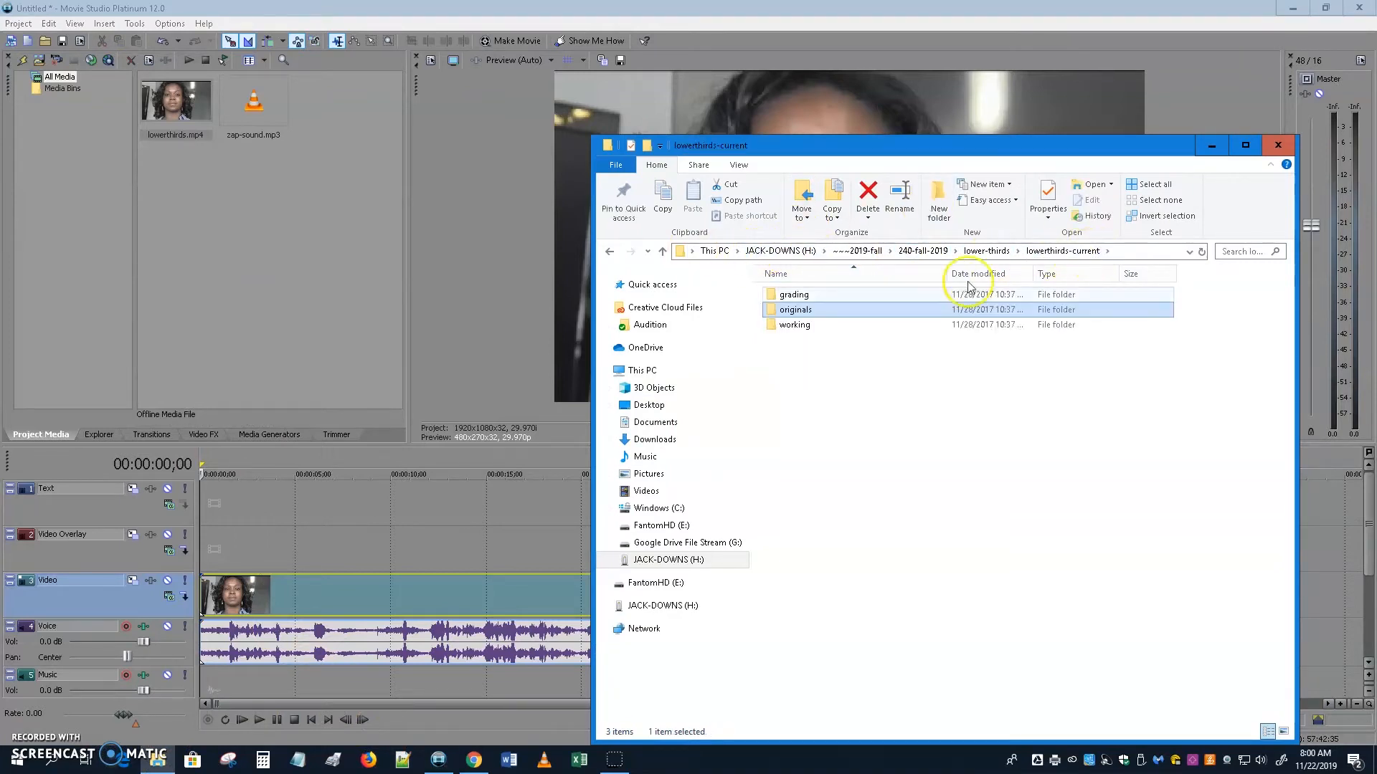
pyautogui.doubleClick(798, 313)
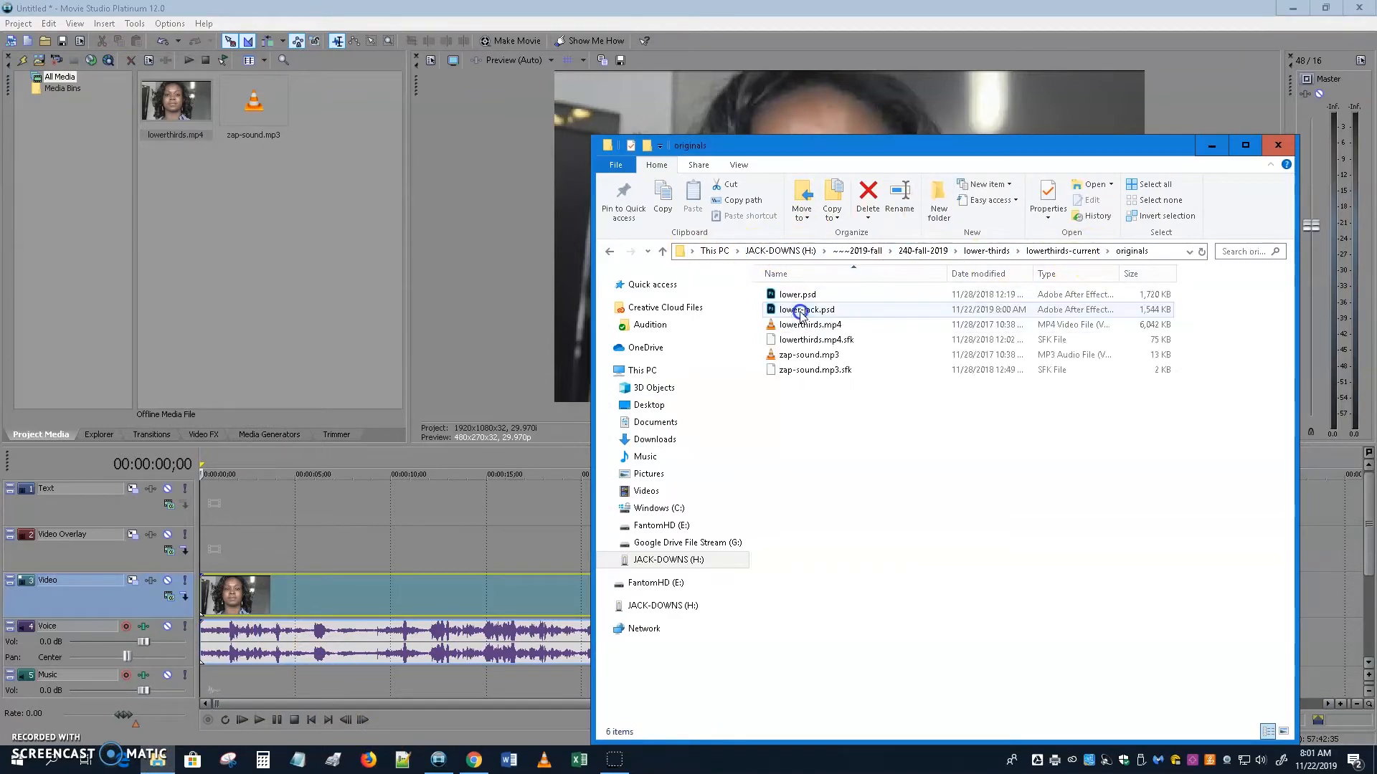
pyautogui.moveTo(801, 314); pyautogui.dragTo(224, 284)
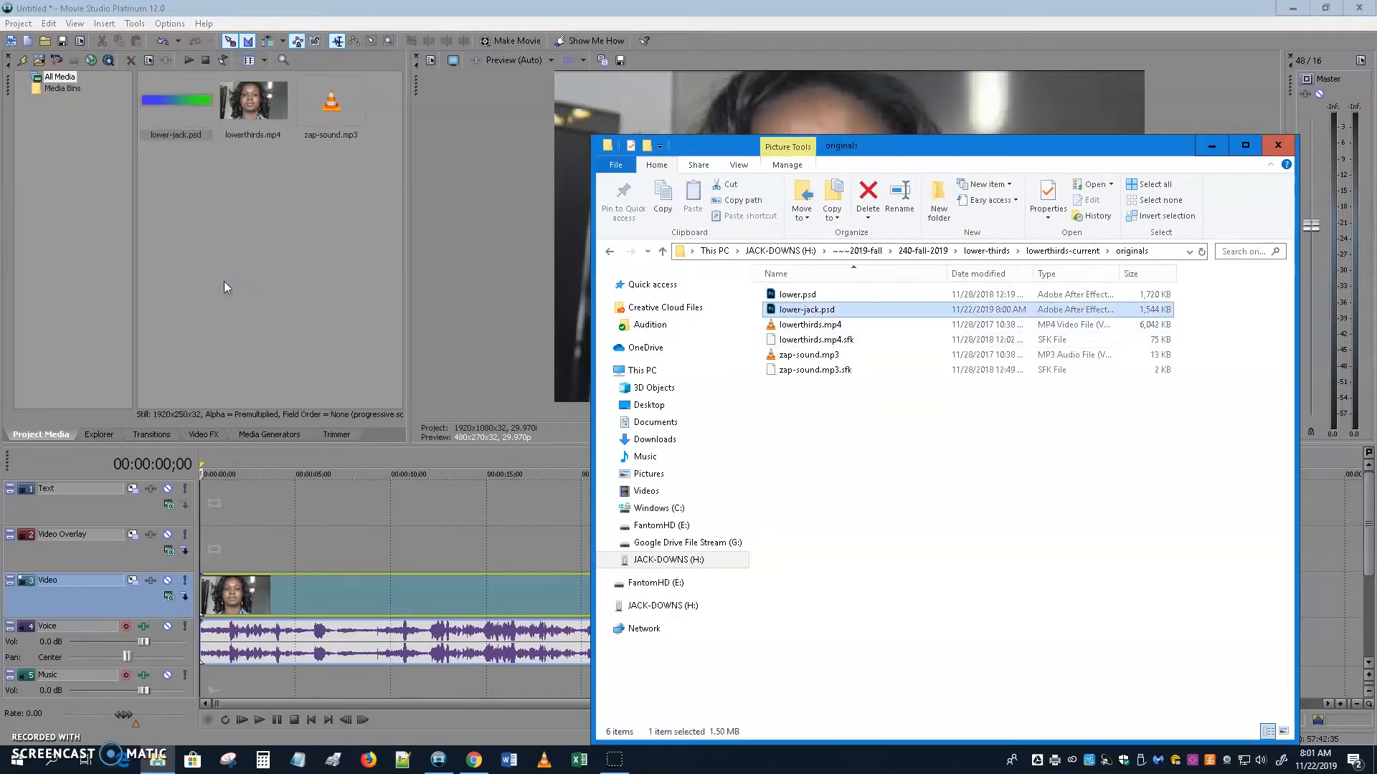
pyautogui.click(158, 760)
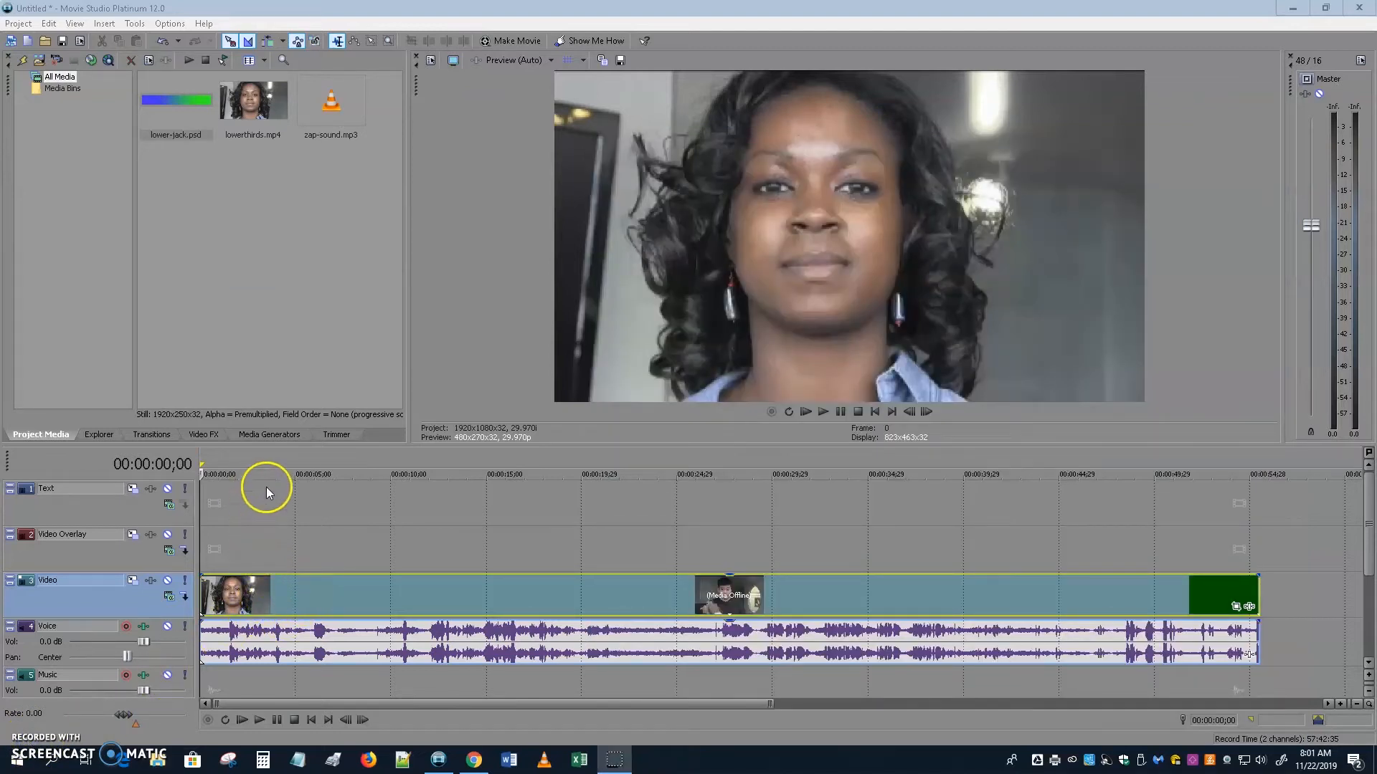
# Place lower-jack.psd on the Video Overlay track at the interview's start.
pyautogui.moveTo(172, 100); pyautogui.dragTo(254, 554)
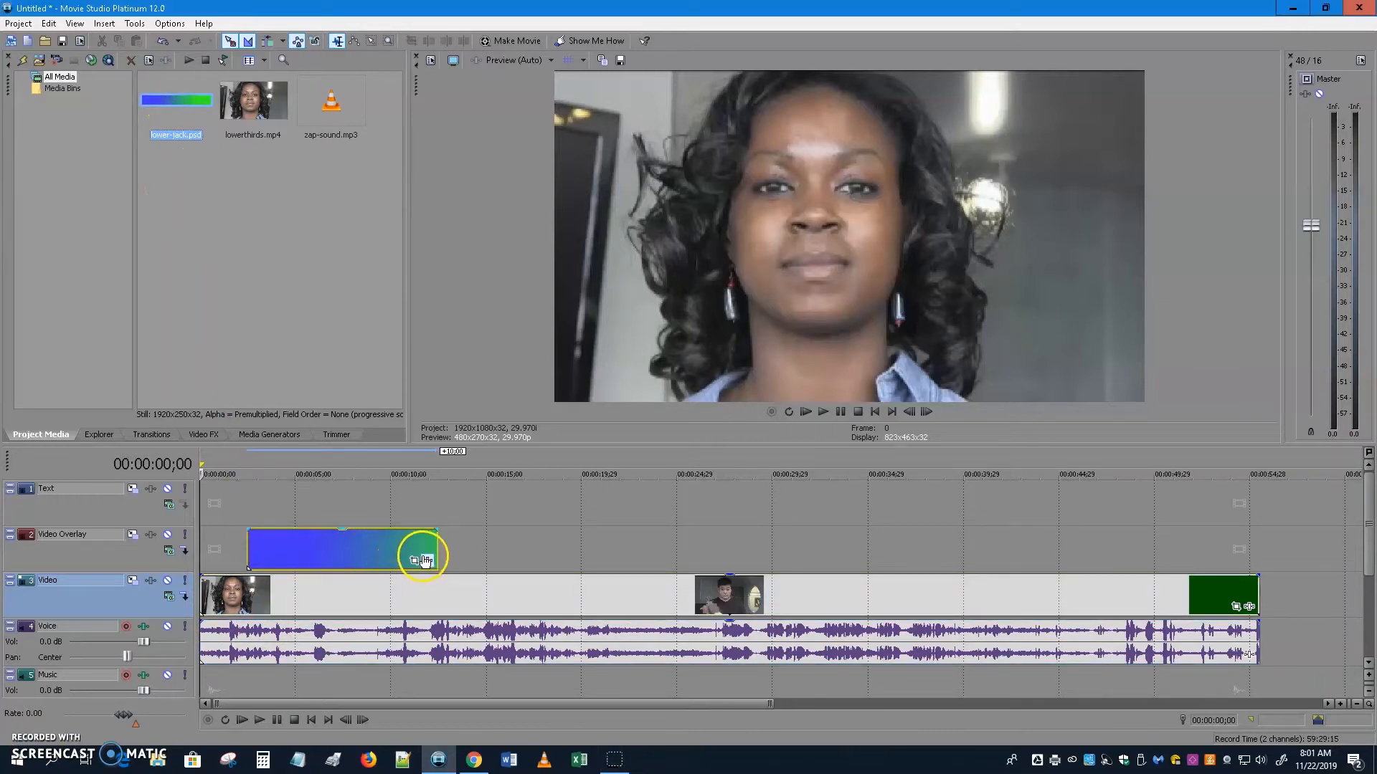
pyautogui.click(342, 552)
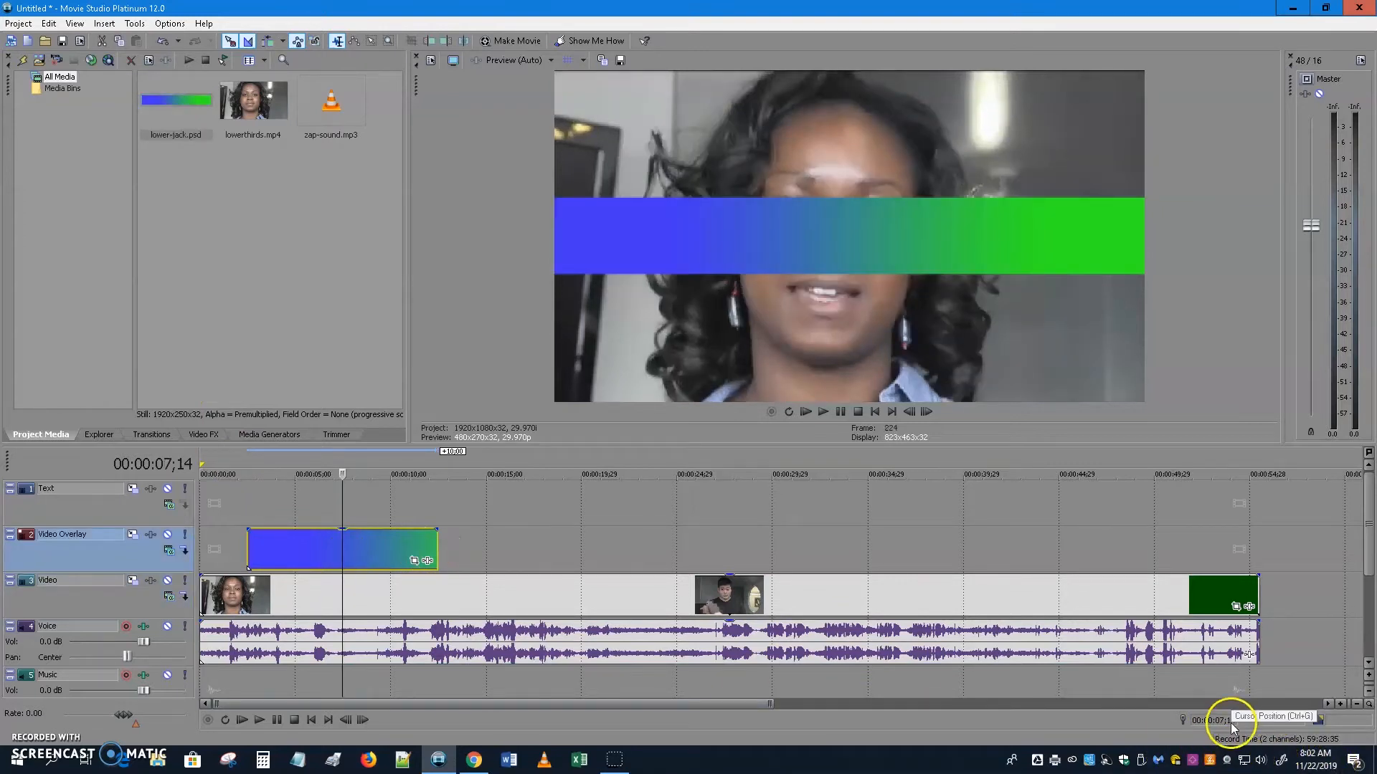
pyautogui.doubleClick(283, 548)
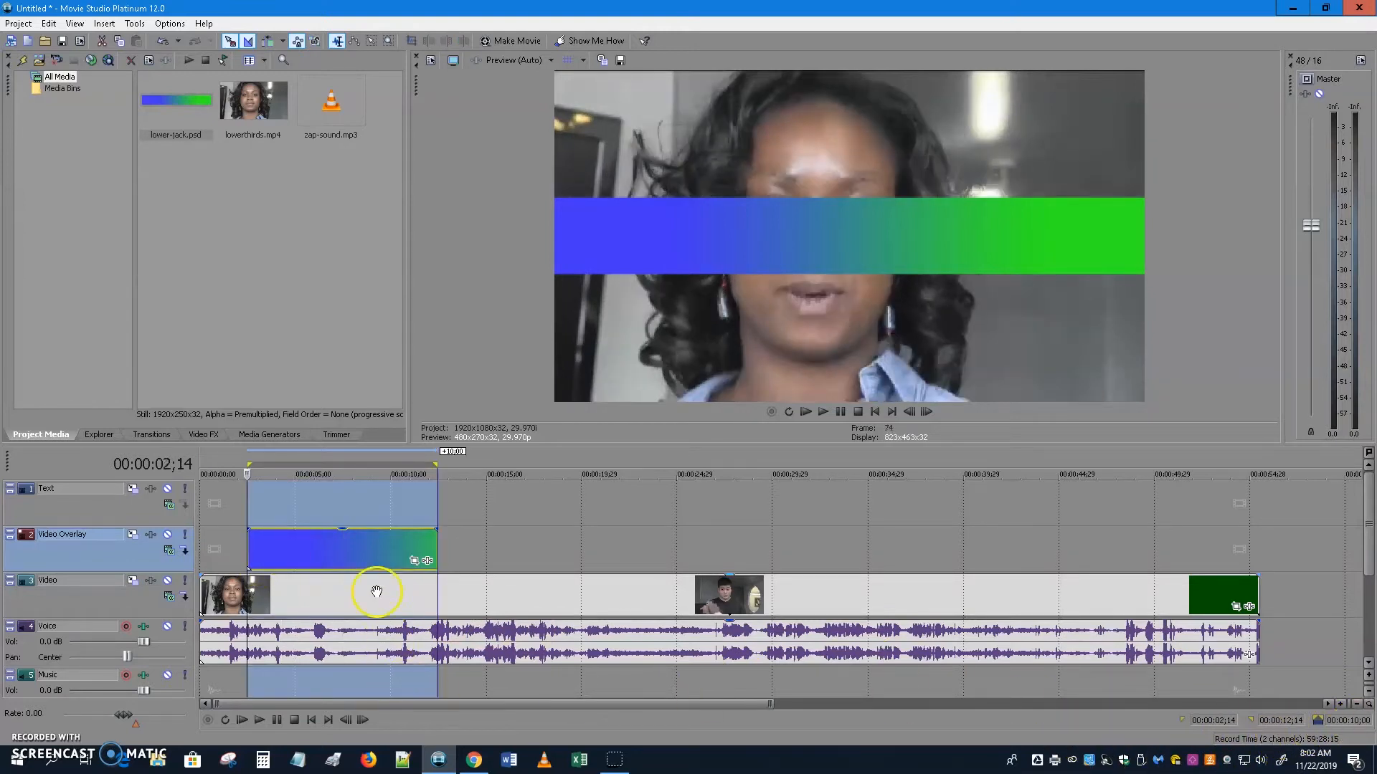
pyautogui.click(479, 529)
# Trim the overlay event's end to a few seconds and park the cursor at 00:00:04;28.
pyautogui.click(381, 551)
pyautogui.moveTo(437, 548); pyautogui.dragTo(342, 550)
pyautogui.click(294, 583)
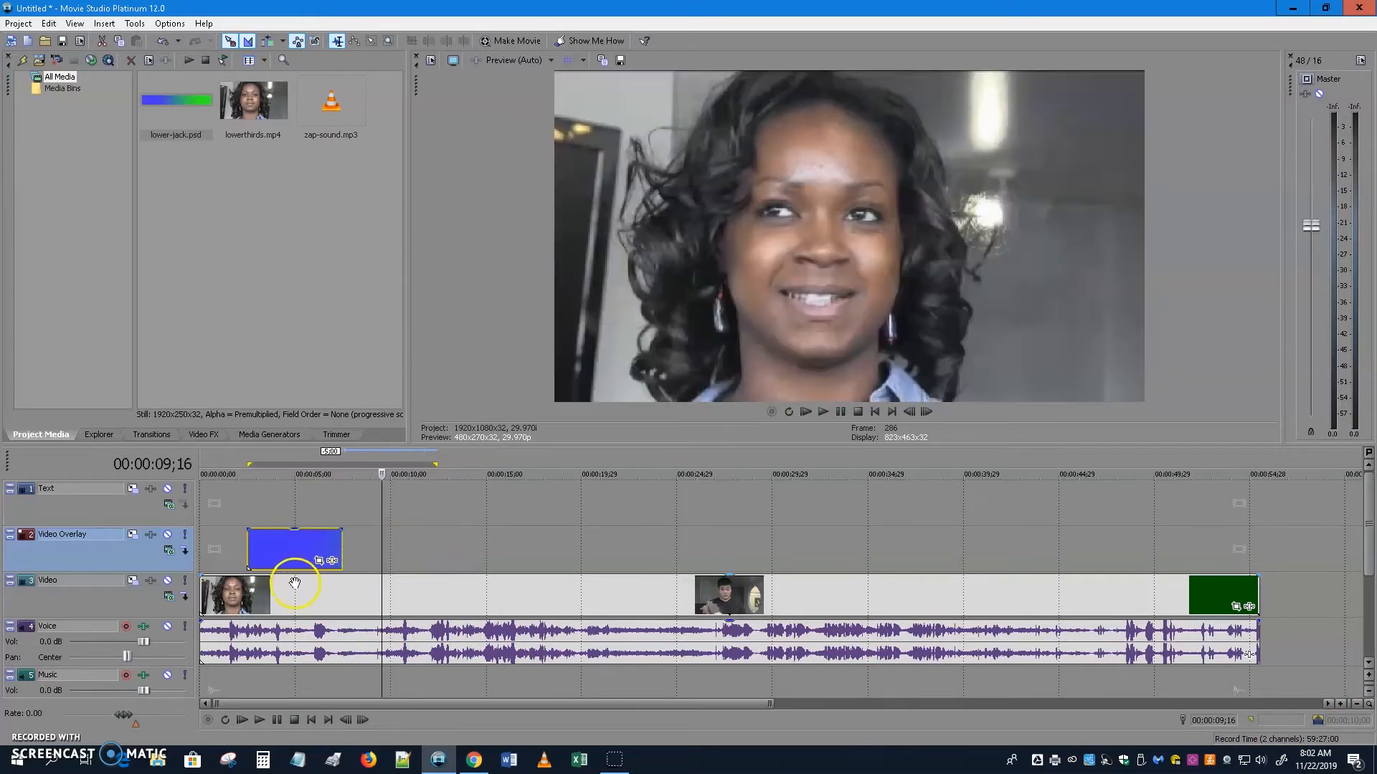
pyautogui.click(294, 487)
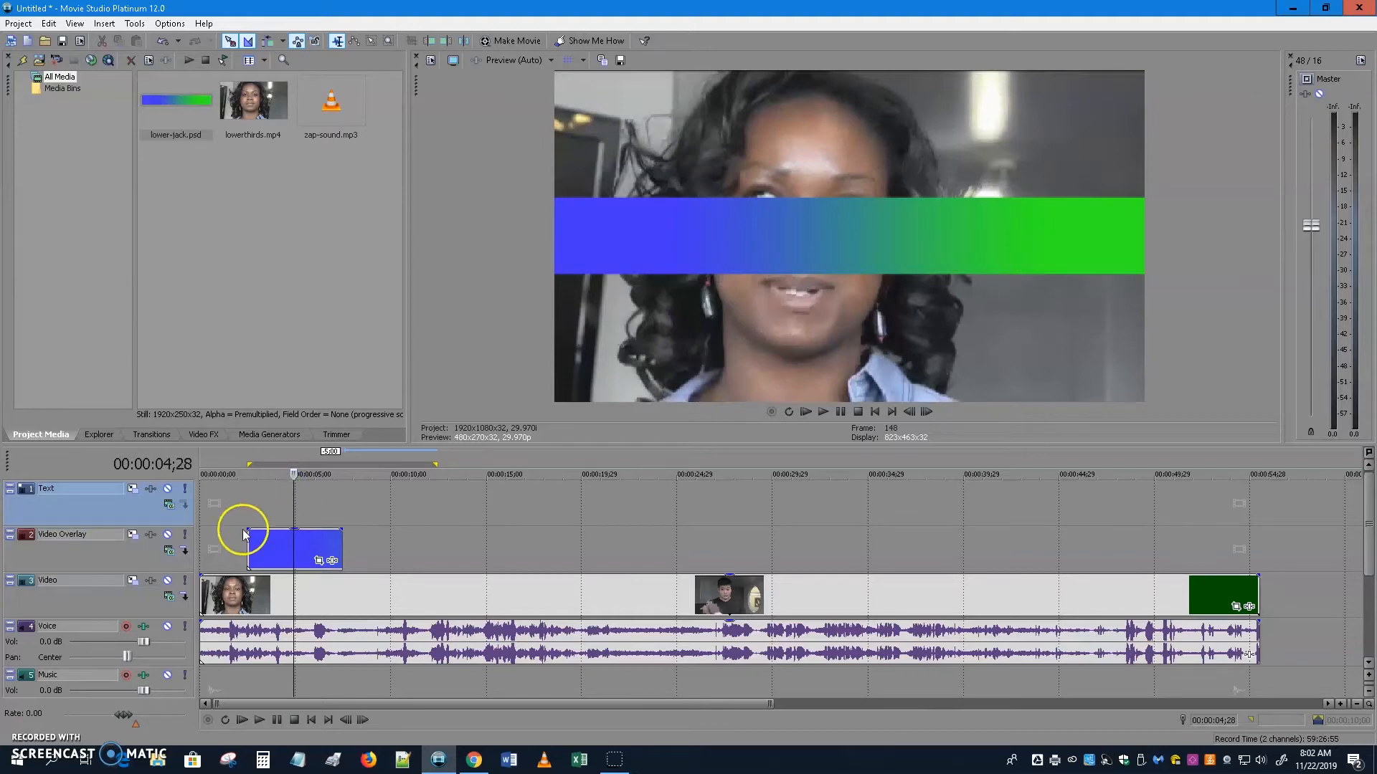
# Open the overlay track's Track Motion window, resize it, and expand Workspace and Snap Settings.
pyautogui.click(132, 535)
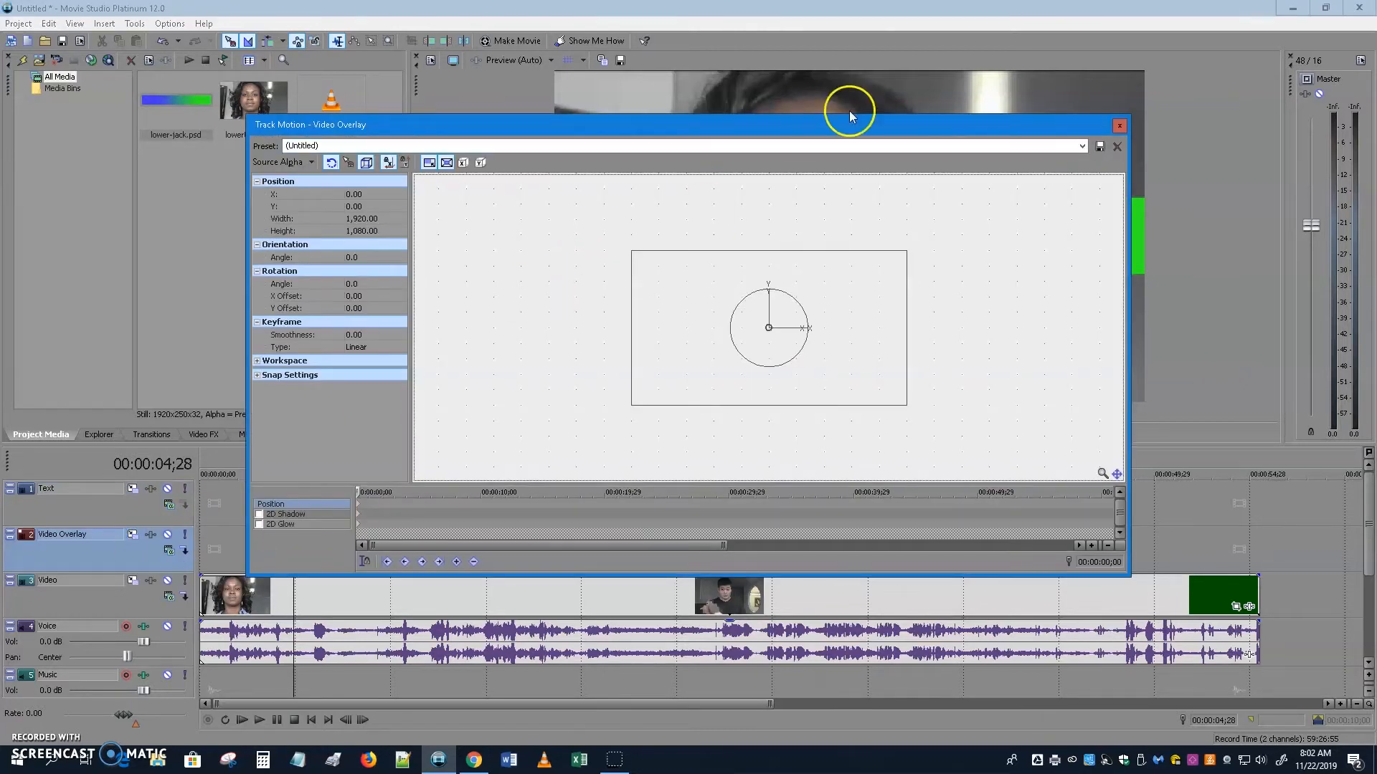
pyautogui.moveTo(1127, 574); pyautogui.dragTo(978, 573)
pyautogui.moveTo(241, 446); pyautogui.dragTo(271, 446)
pyautogui.moveTo(658, 124); pyautogui.dragTo(399, 121)
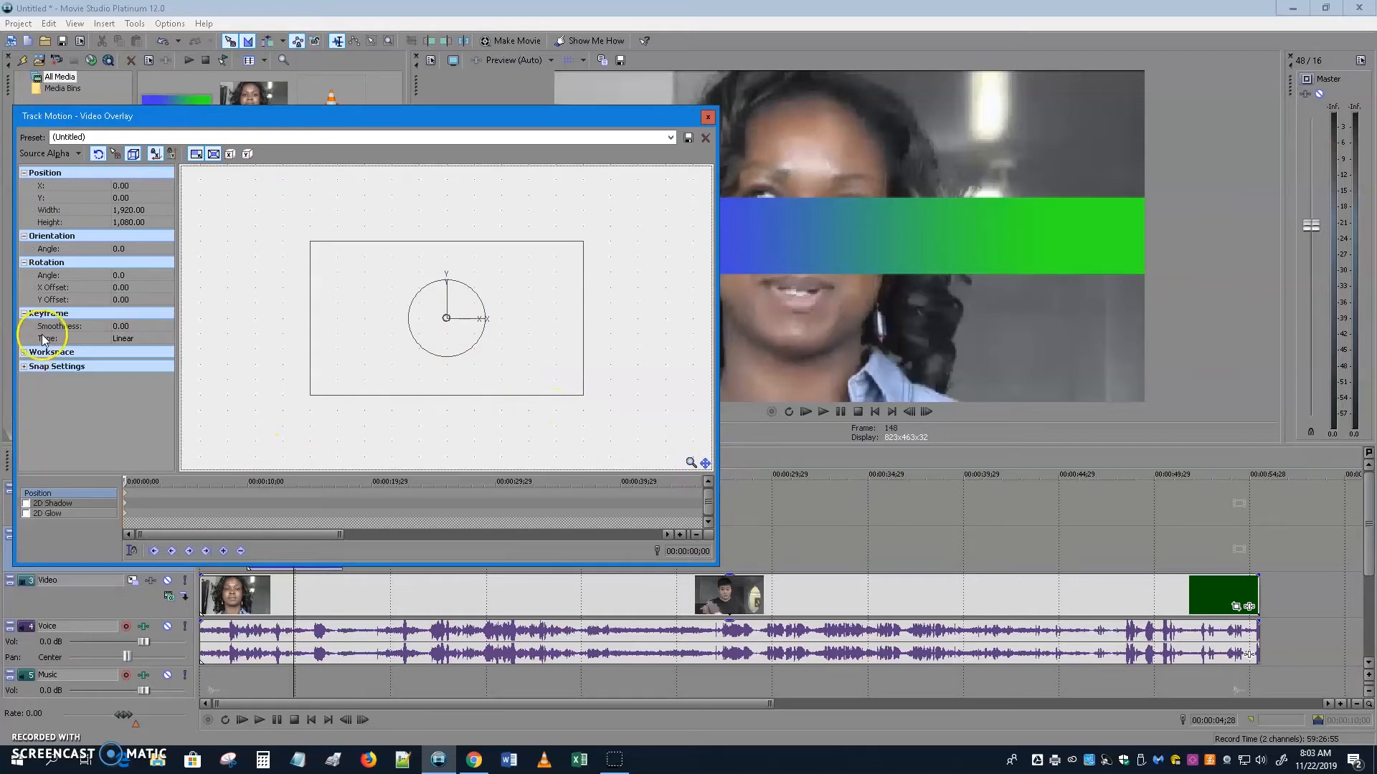
pyautogui.click(23, 352)
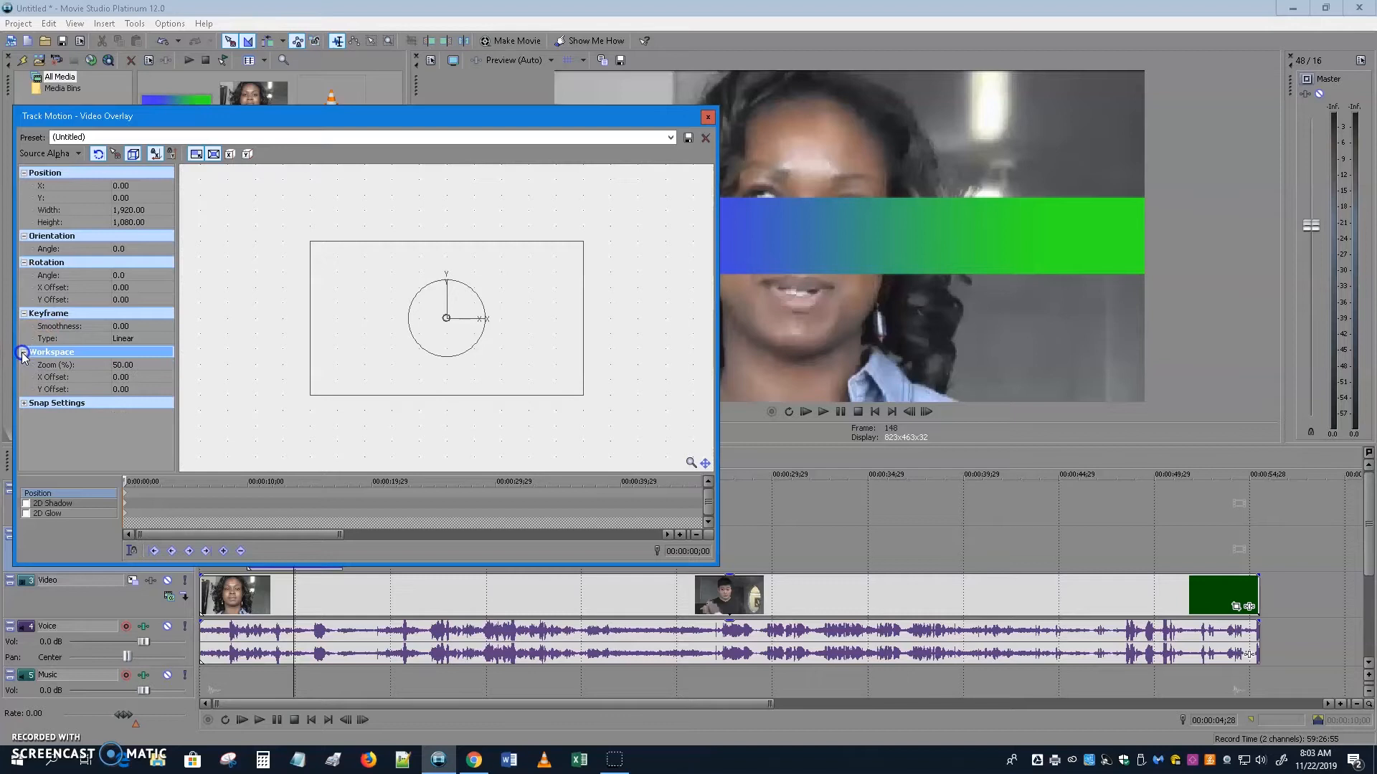
pyautogui.click(24, 404)
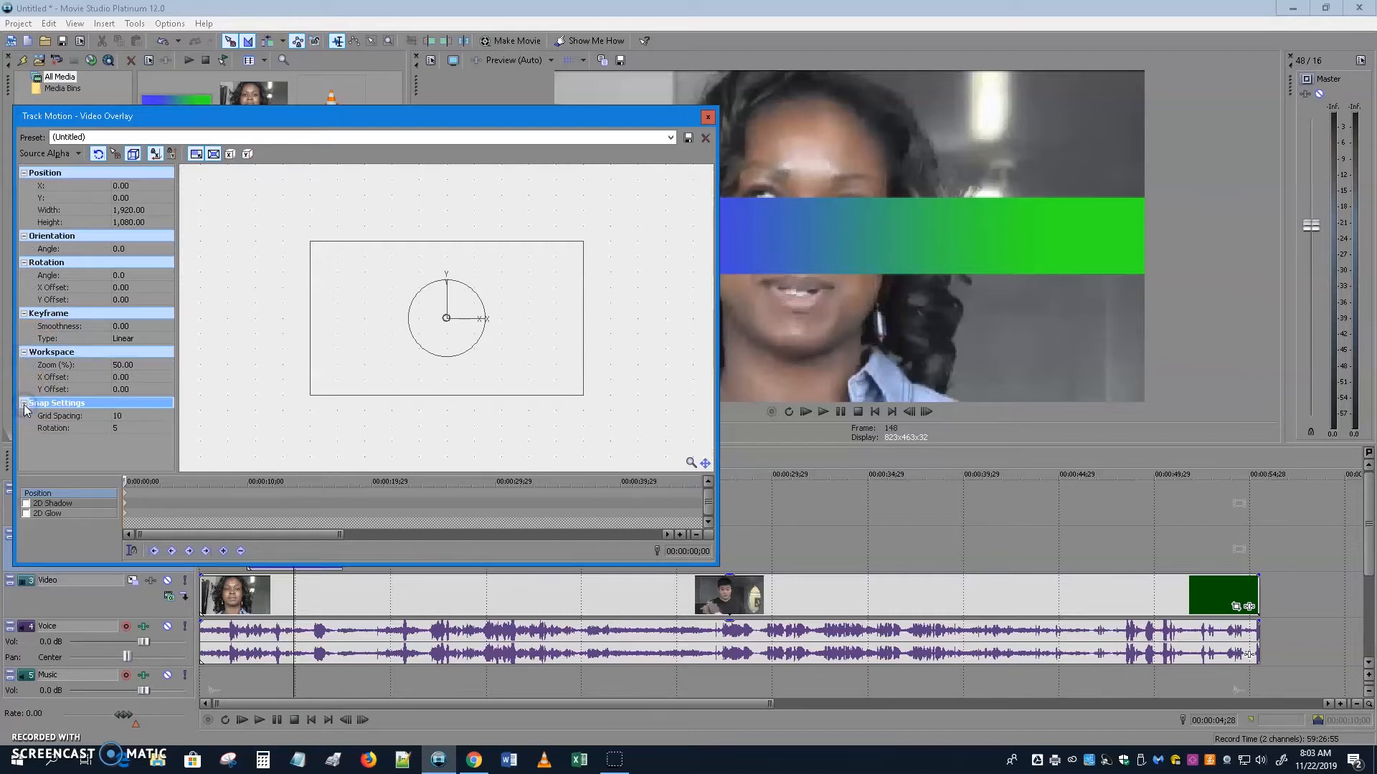
pyautogui.click(452, 291)
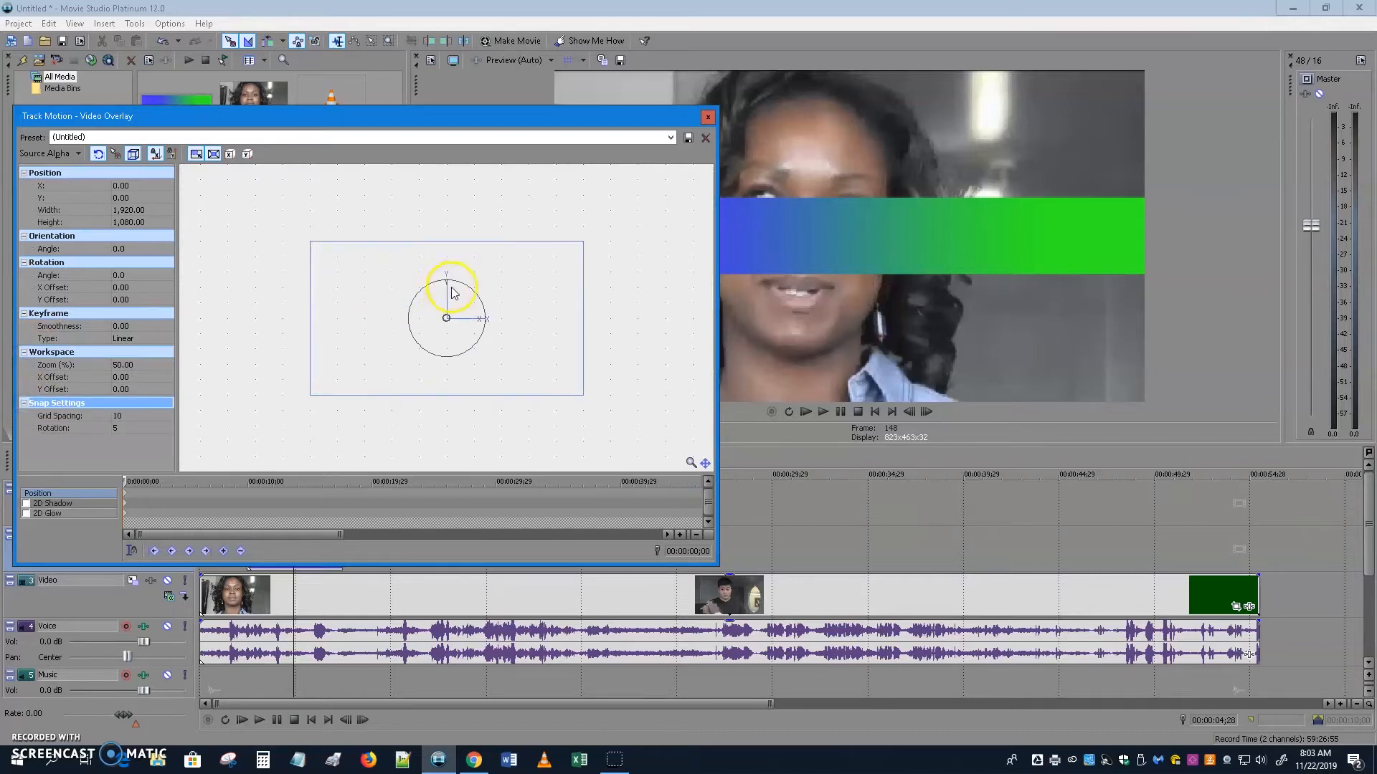
pyautogui.click(447, 323)
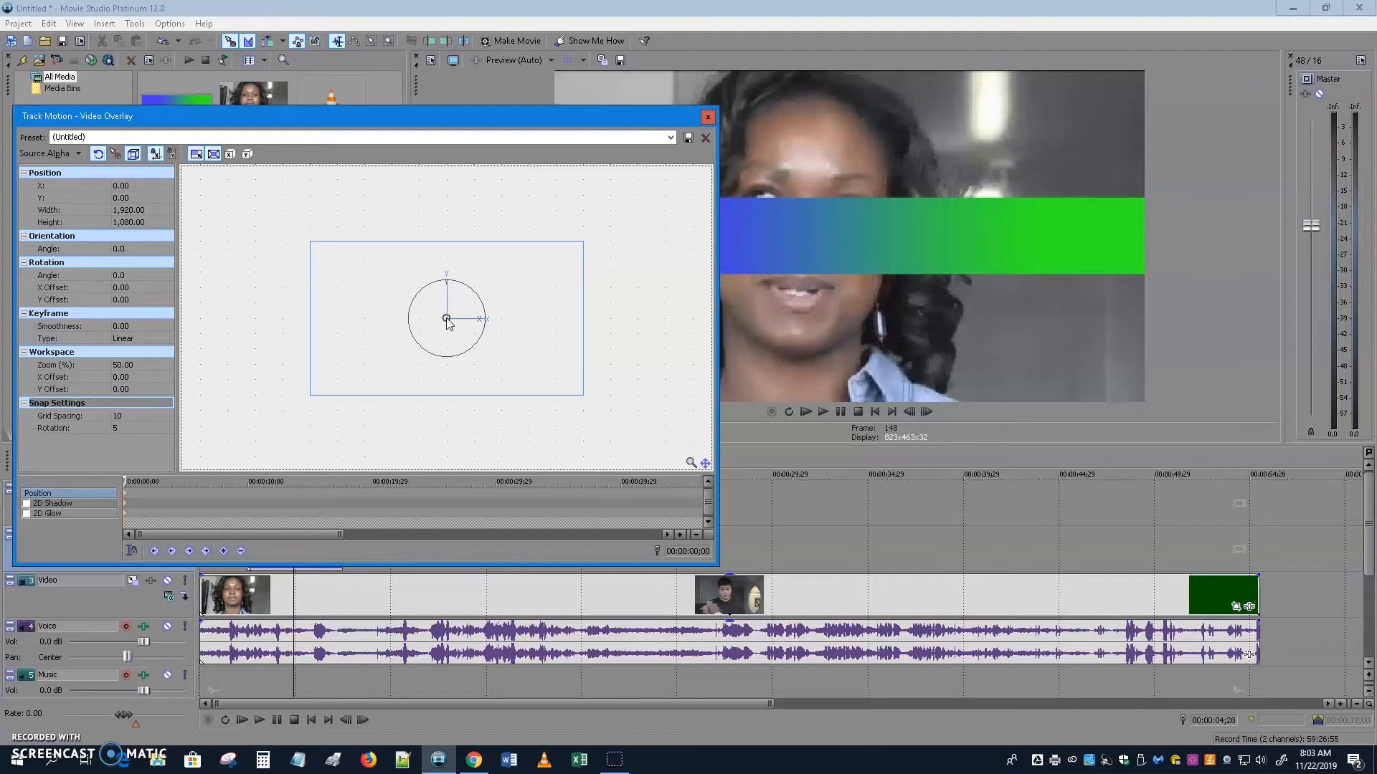
# Move the gradient bar down to Y position -337.34, then close Track Motion.
pyautogui.moveTo(447, 319); pyautogui.dragTo(447, 319)
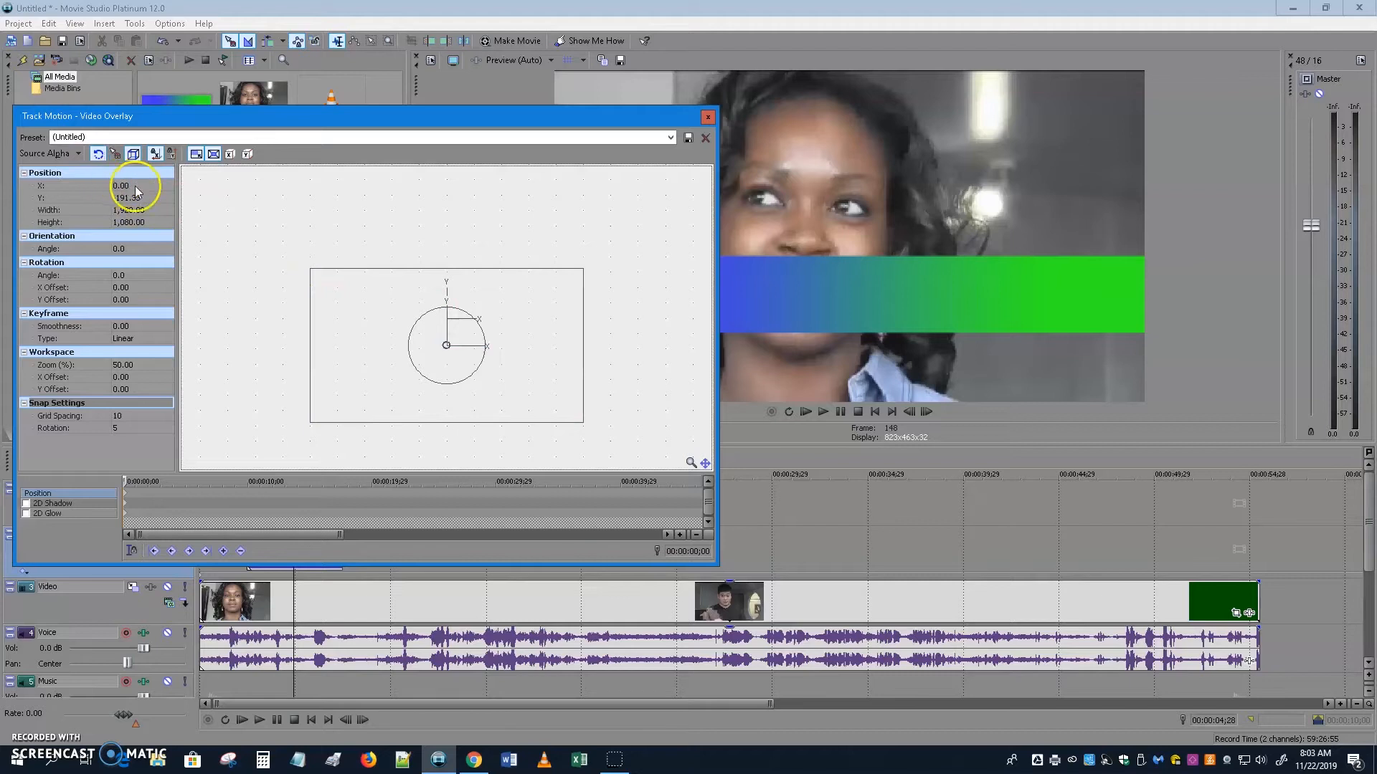
pyautogui.press('Down')
pyautogui.press('Down')
pyautogui.press('Down')
pyautogui.press('Down')
pyautogui.press('Down')
pyautogui.press('Down')
pyautogui.press('Down')
pyautogui.press('Down')
pyautogui.press('Down')
pyautogui.press('Down')
pyautogui.press('Down')
pyautogui.press('Down')
pyautogui.press('Down')
pyautogui.press('Down')
pyautogui.press('Down')
pyautogui.press('Down')
pyautogui.press('Down')
pyautogui.press('Down')
pyautogui.press('Down')
pyautogui.press('Down')
pyautogui.press('Down')
pyautogui.press('Down')
pyautogui.press('Down')
pyautogui.press('Down')
pyautogui.press('Down')
pyautogui.press('Down')
pyautogui.press('Down')
pyautogui.press('Down')
pyautogui.press('Down')
pyautogui.press('Down')
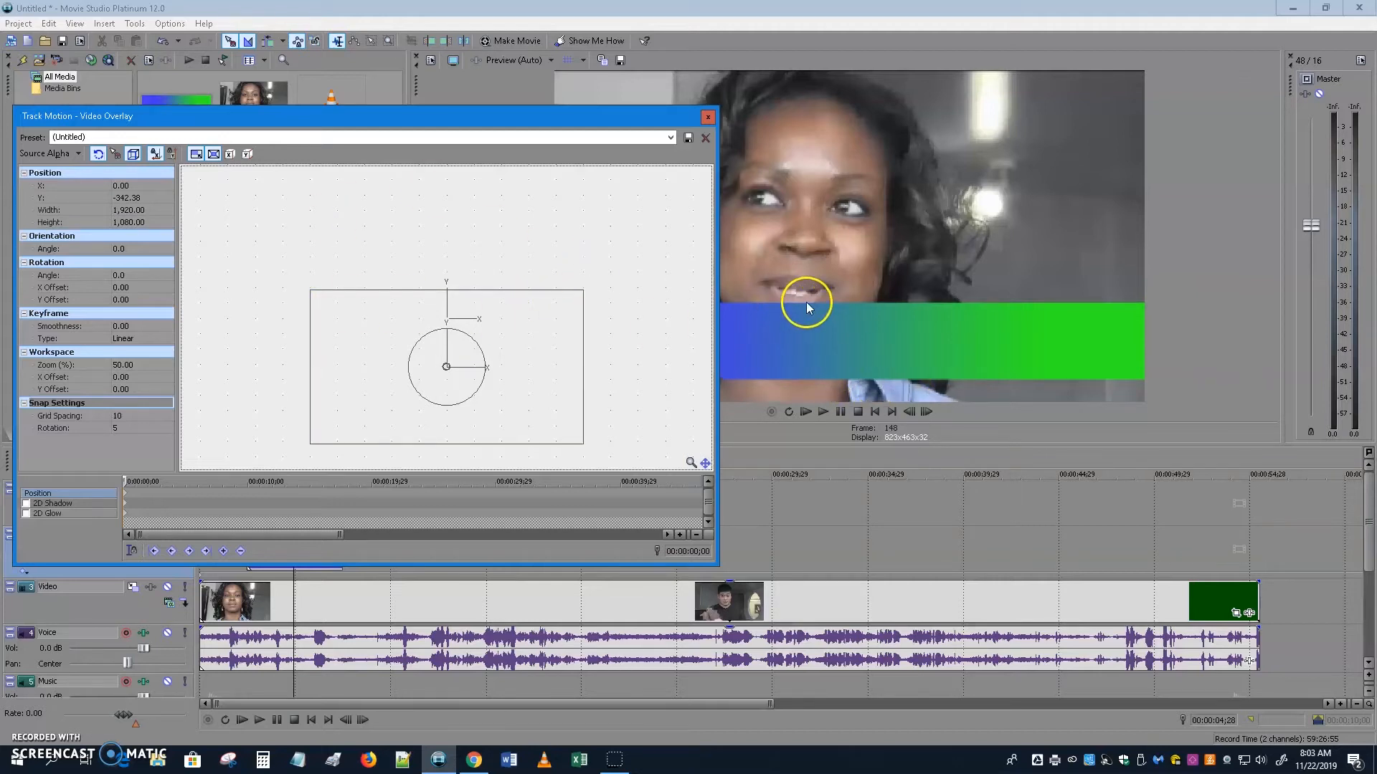
pyautogui.press('Up')
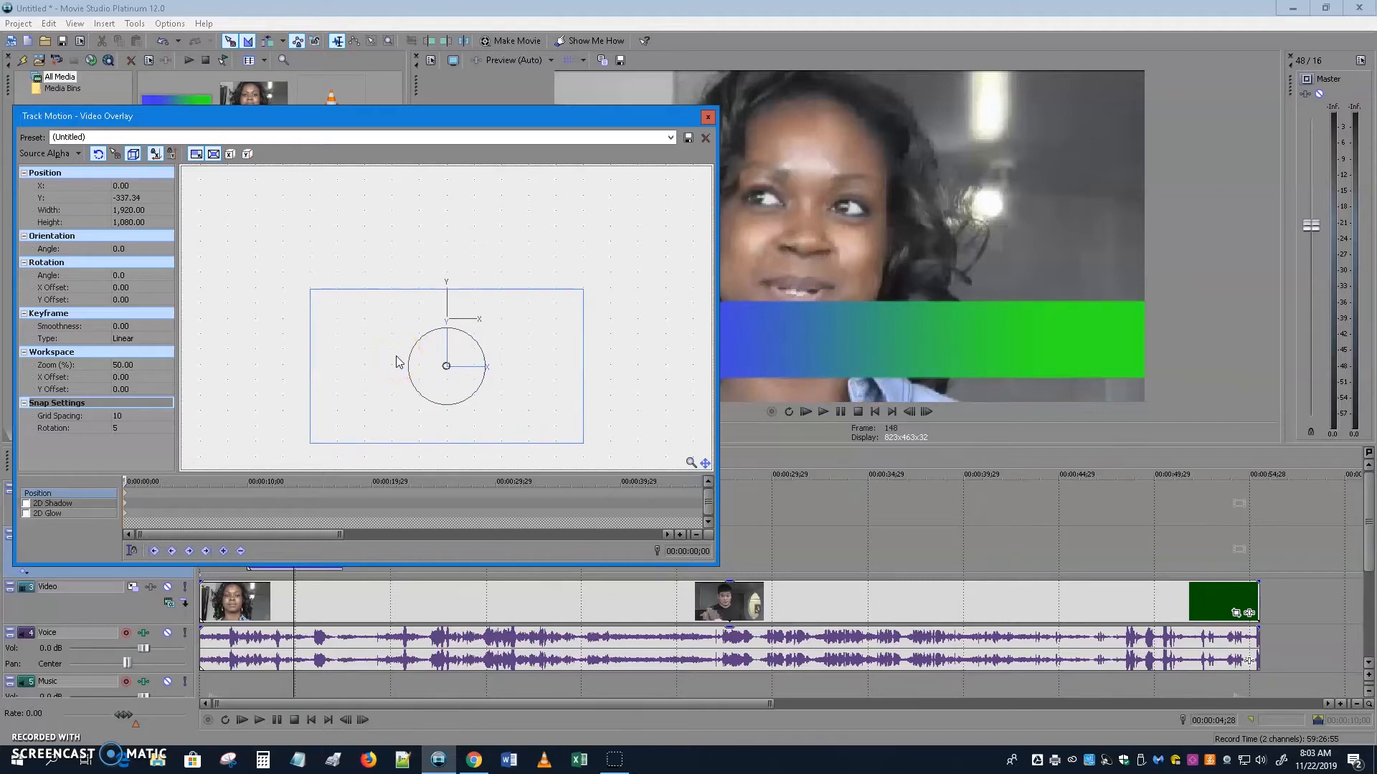
pyautogui.click(707, 118)
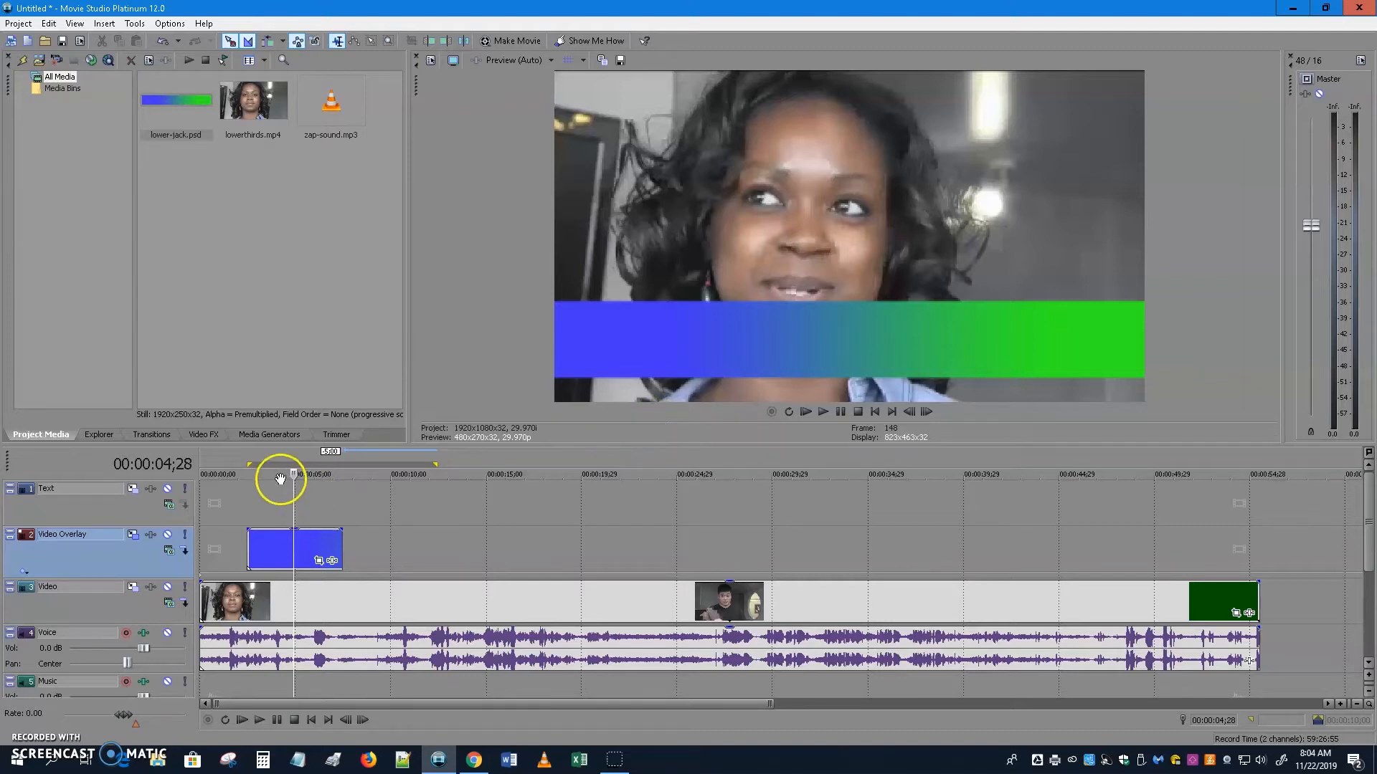
# Leave motion settings and bring up the Media Generators list with Titles & Text, Solid Color and Color Gradient.
pyautogui.click(271, 435)
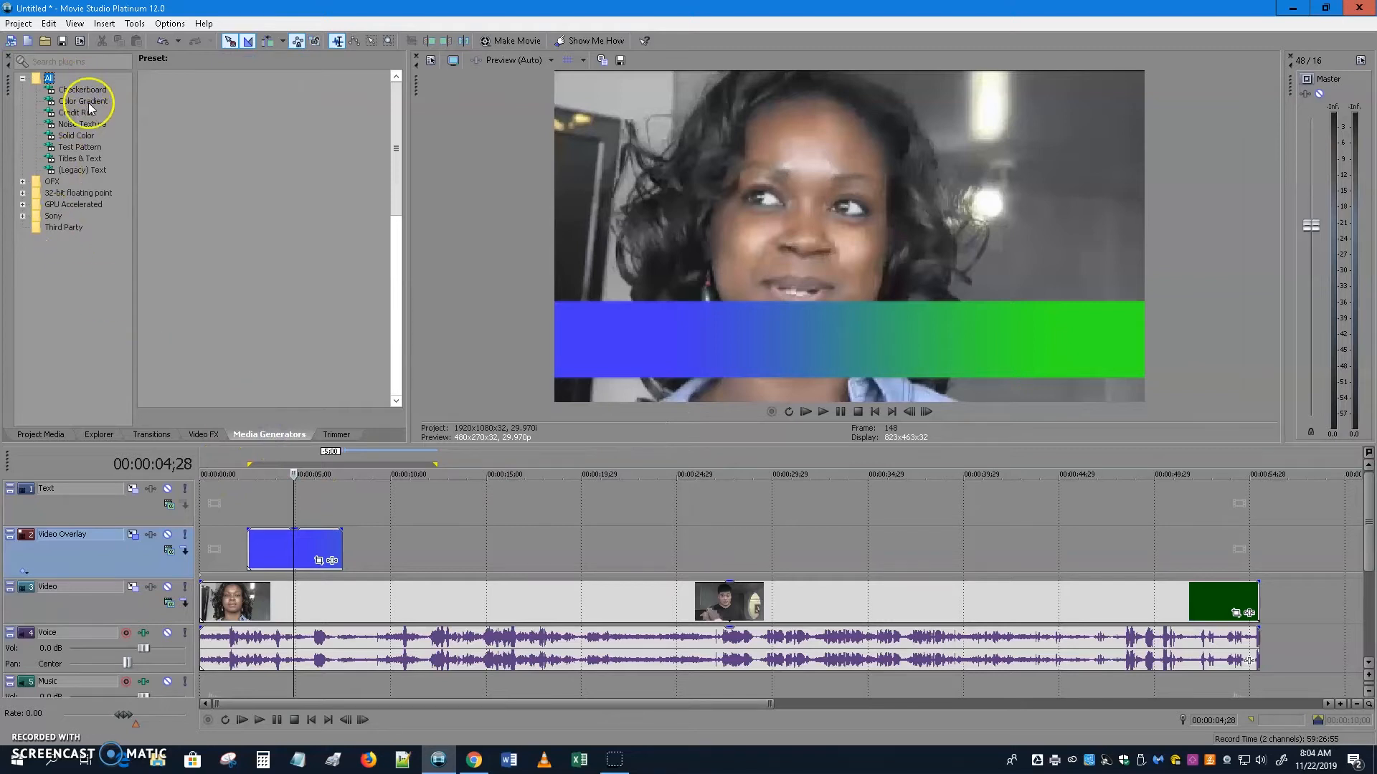
# Place a Titles & Text Sample Text title on the Text track and browse its text animations.
pyautogui.click(81, 161)
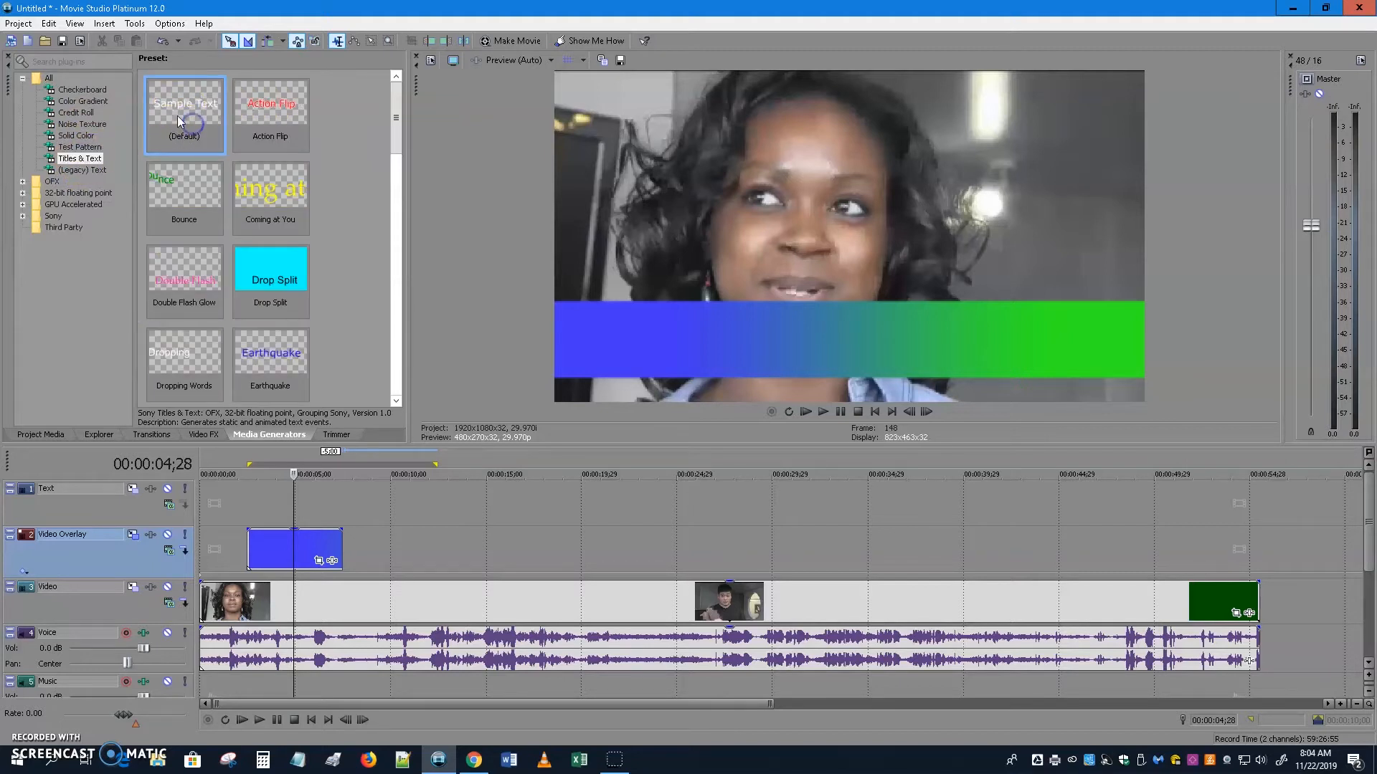
pyautogui.moveTo(180, 105); pyautogui.dragTo(255, 510)
pyautogui.moveTo(354, 510); pyautogui.dragTo(352, 513)
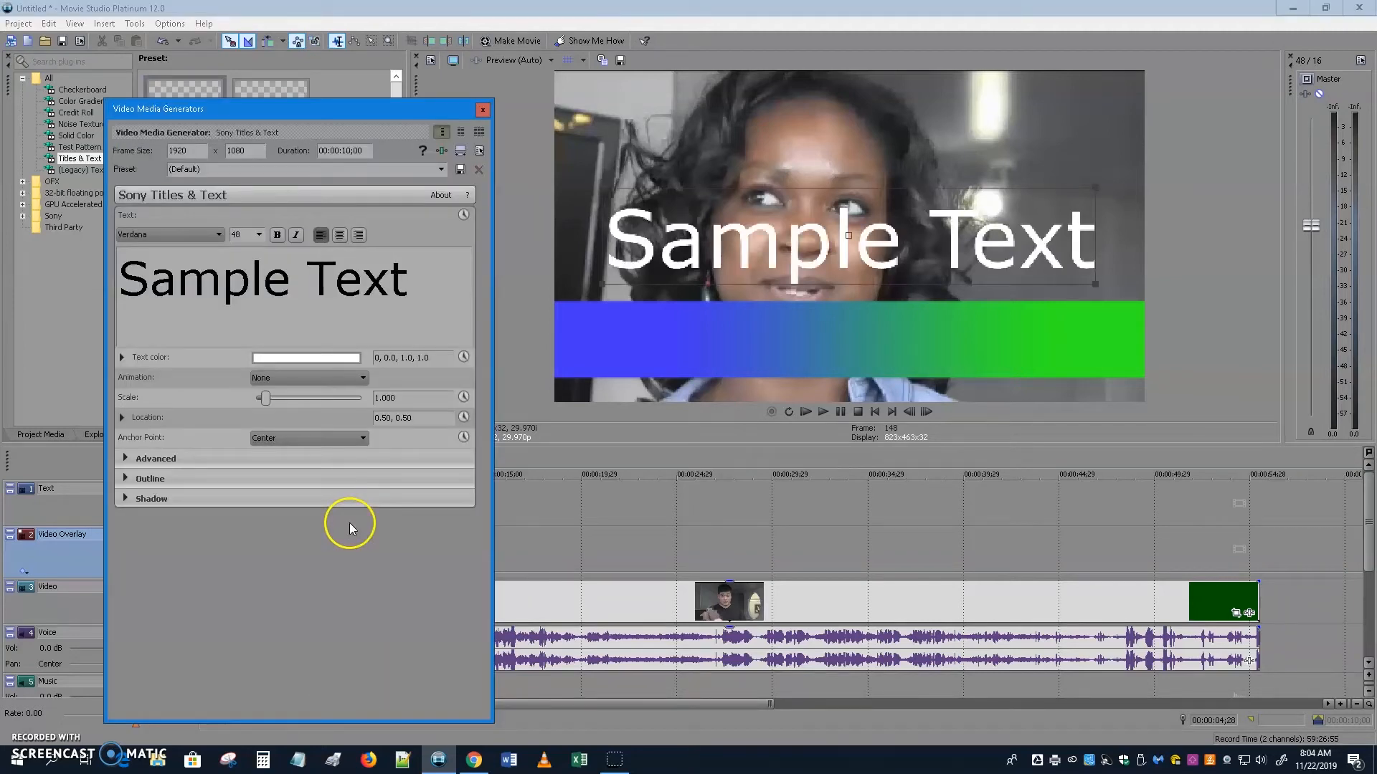
pyautogui.click(341, 372)
pyautogui.click(483, 111)
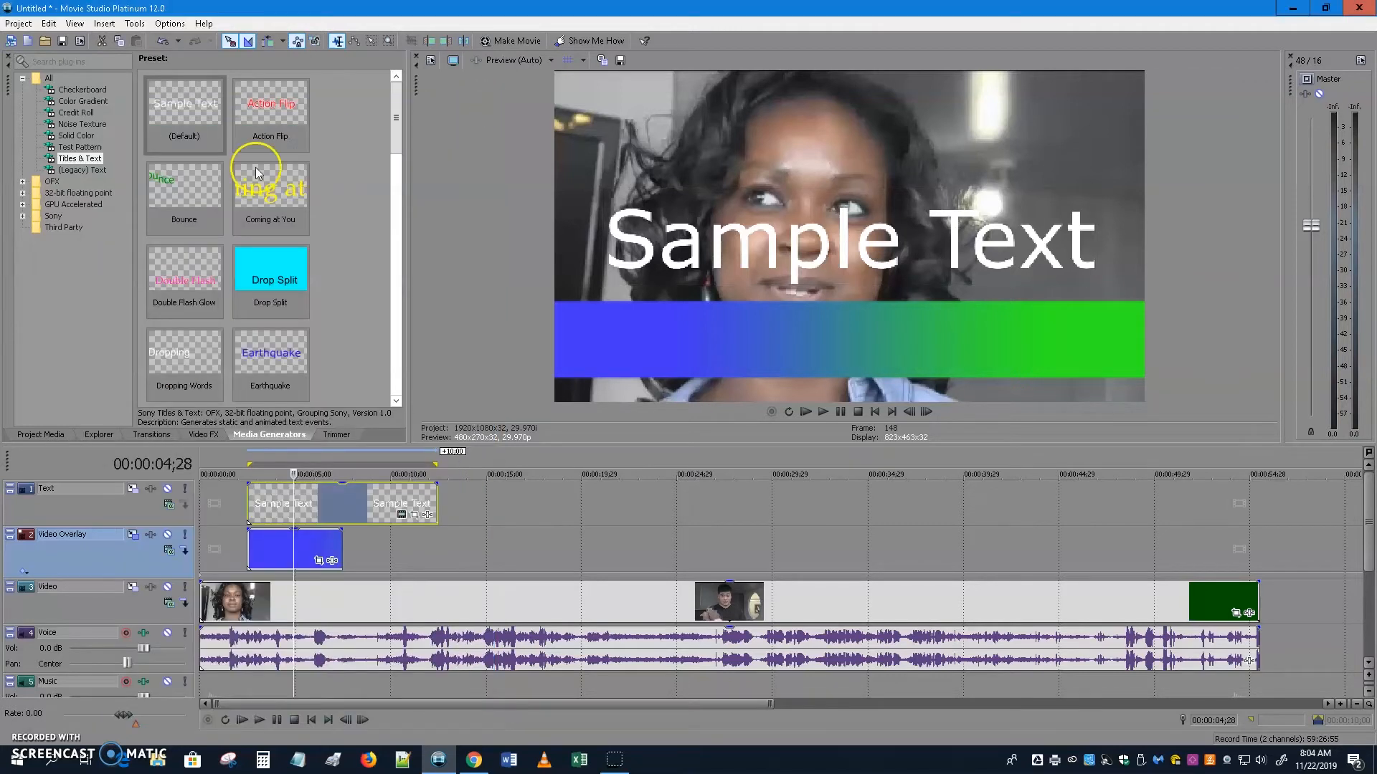
# Add a Legacy Text Default Text title to the Text track after the Sample Text title.
pyautogui.click(54, 172)
pyautogui.moveTo(201, 147); pyautogui.dragTo(462, 513)
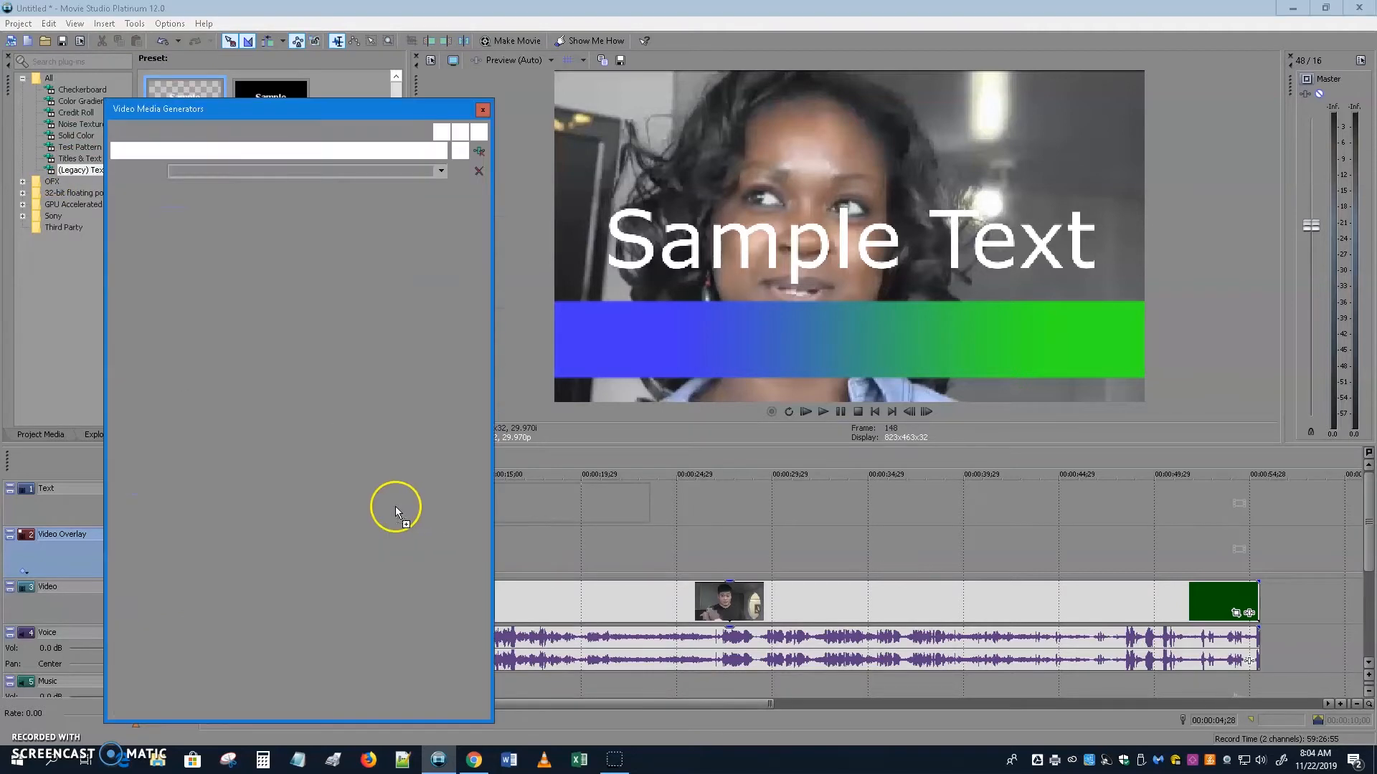
pyautogui.click(482, 110)
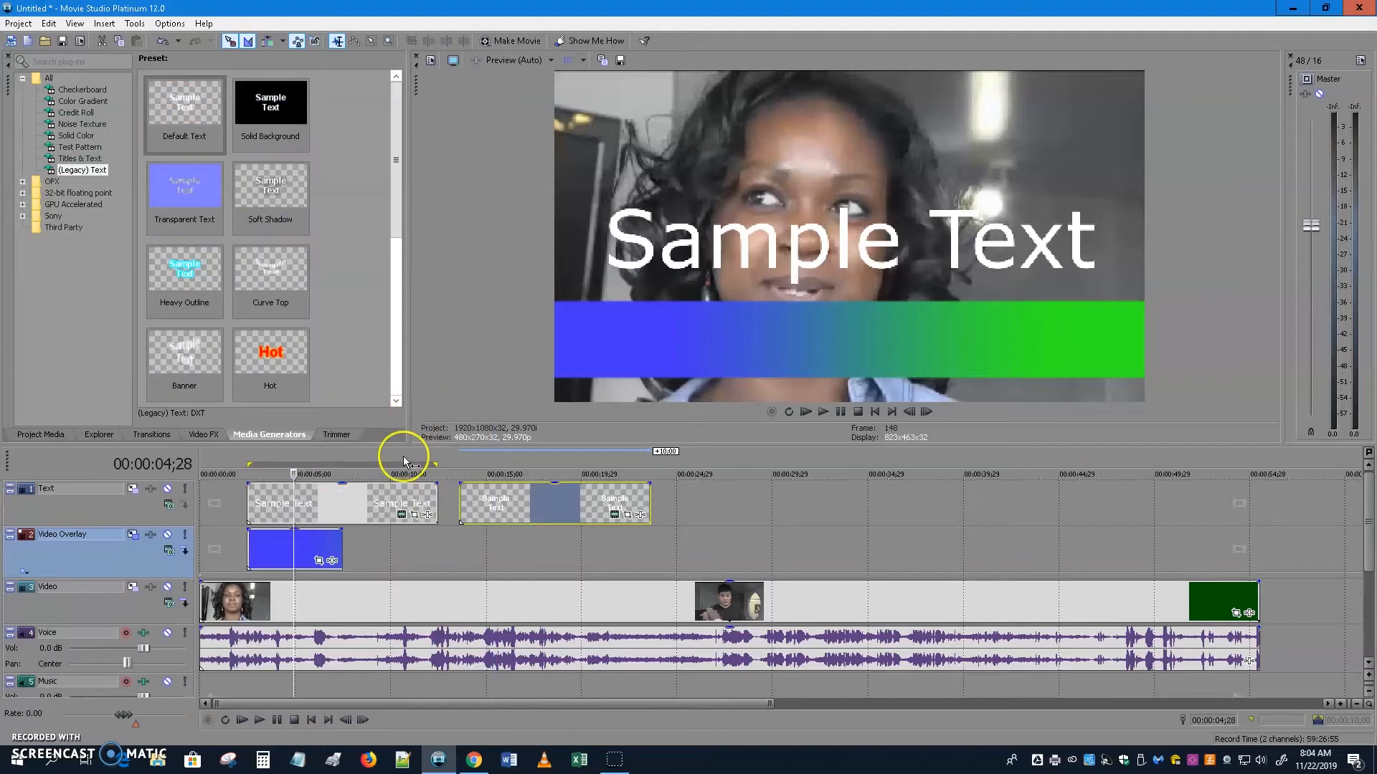
# Delete the Sample Text clip and move the Legacy Text clip to start with the blue overlay.
pyautogui.click(367, 510)
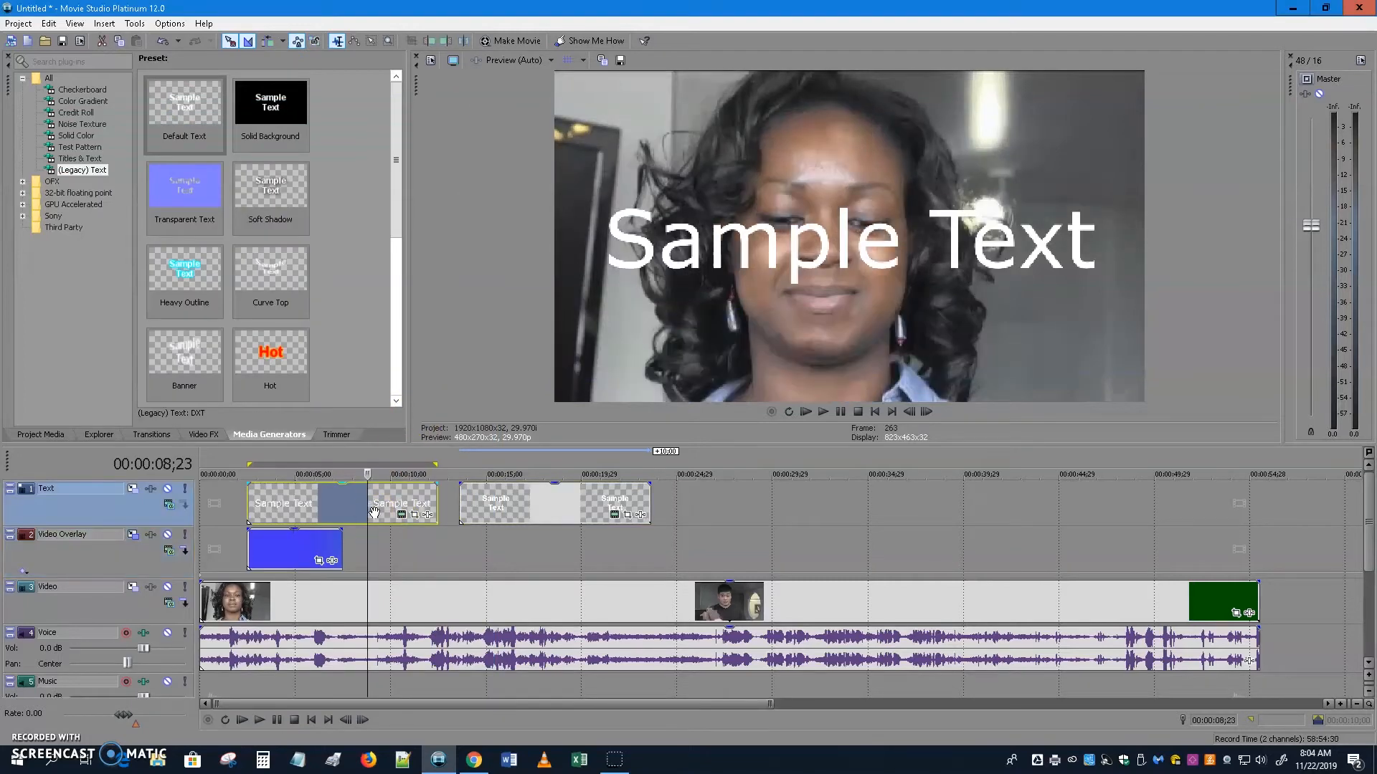
pyautogui.press('Delete')
pyautogui.moveTo(544, 504); pyautogui.dragTo(332, 509)
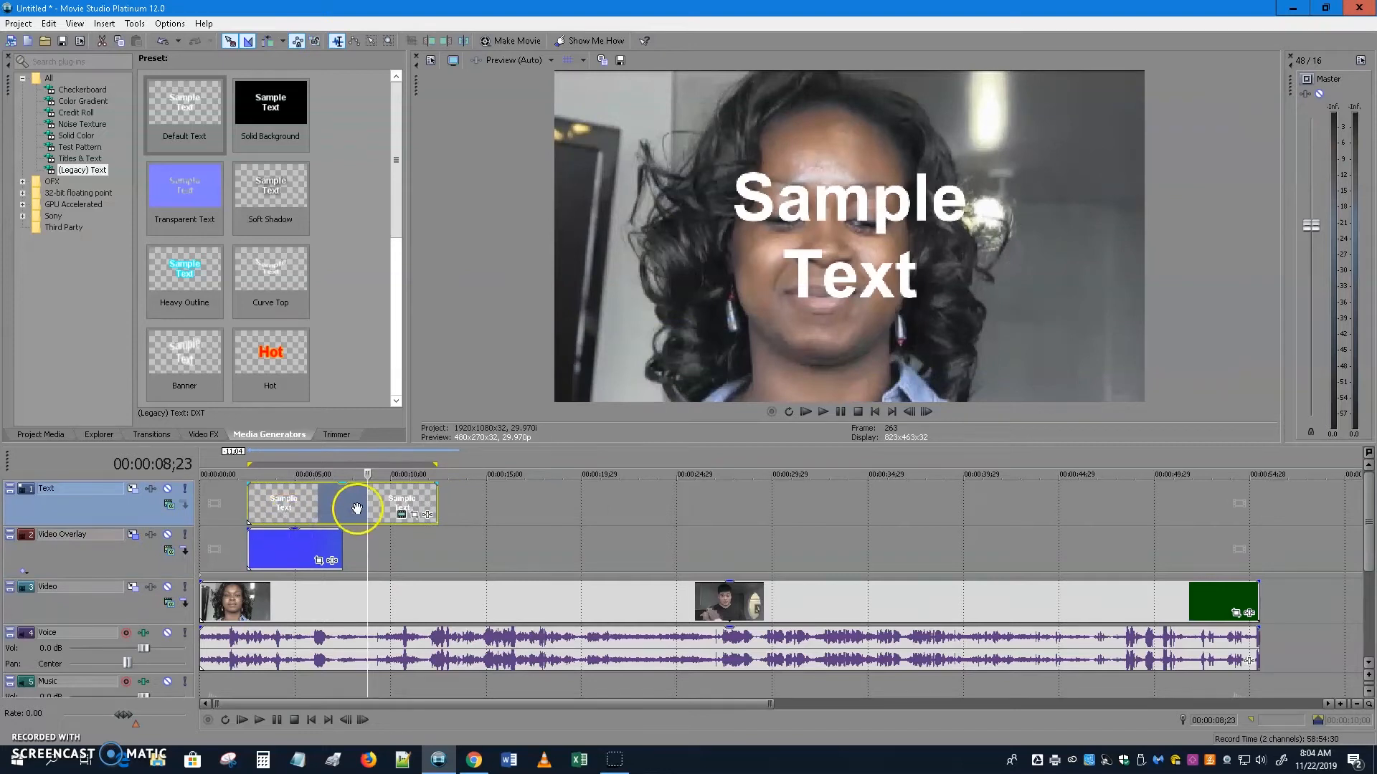
pyautogui.click(346, 543)
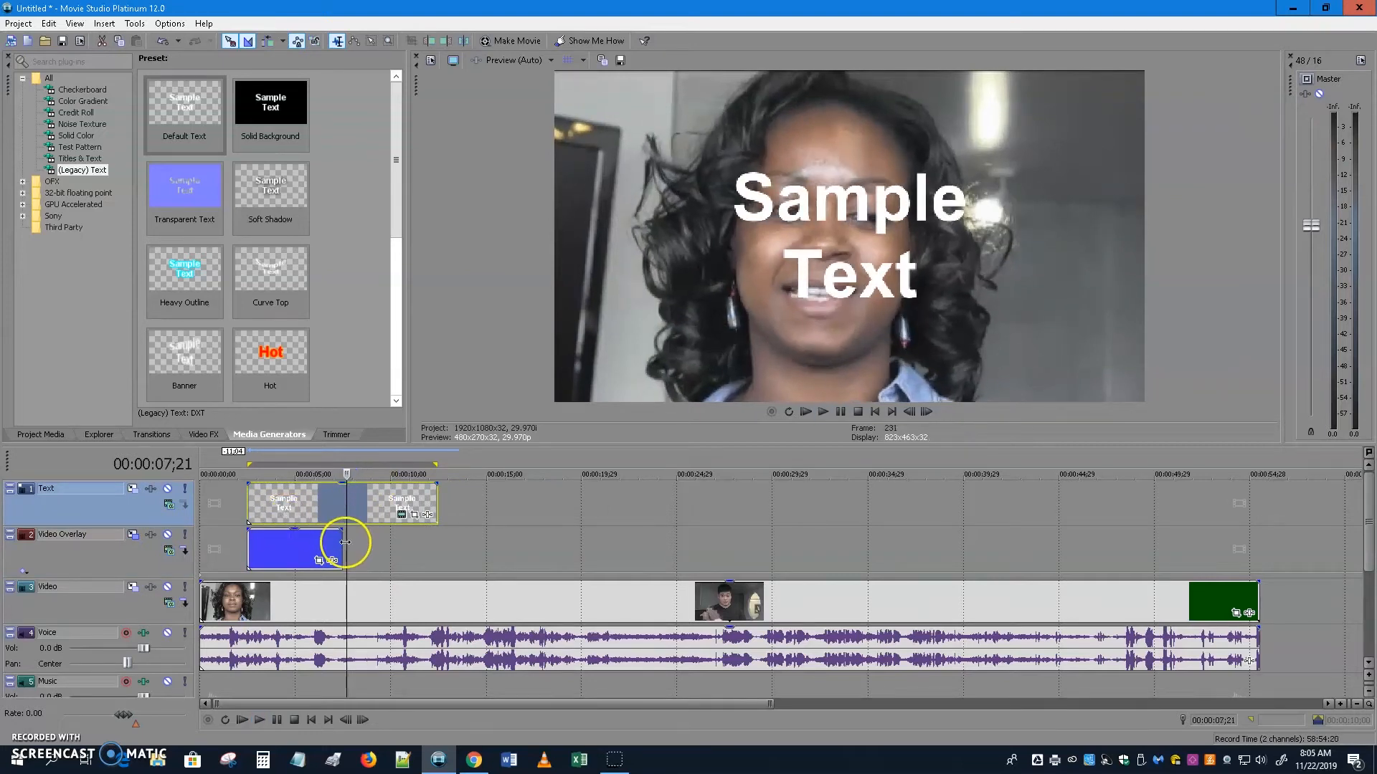
pyautogui.moveTo(347, 550); pyautogui.dragTo(280, 548)
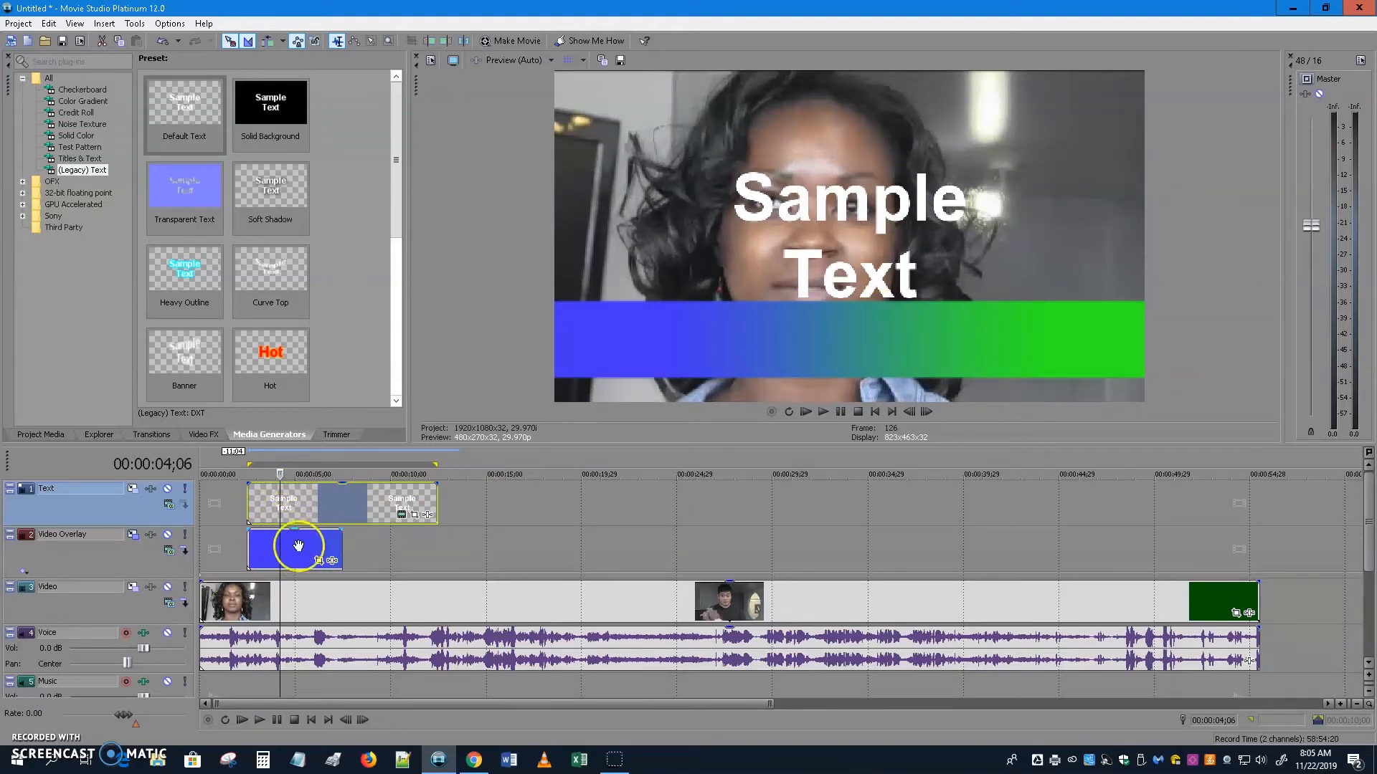
# Trim the Legacy Text clip to the overlay's length and open its Arial 72 text settings.
pyautogui.moveTo(435, 501); pyautogui.dragTo(342, 502)
pyautogui.click(277, 508)
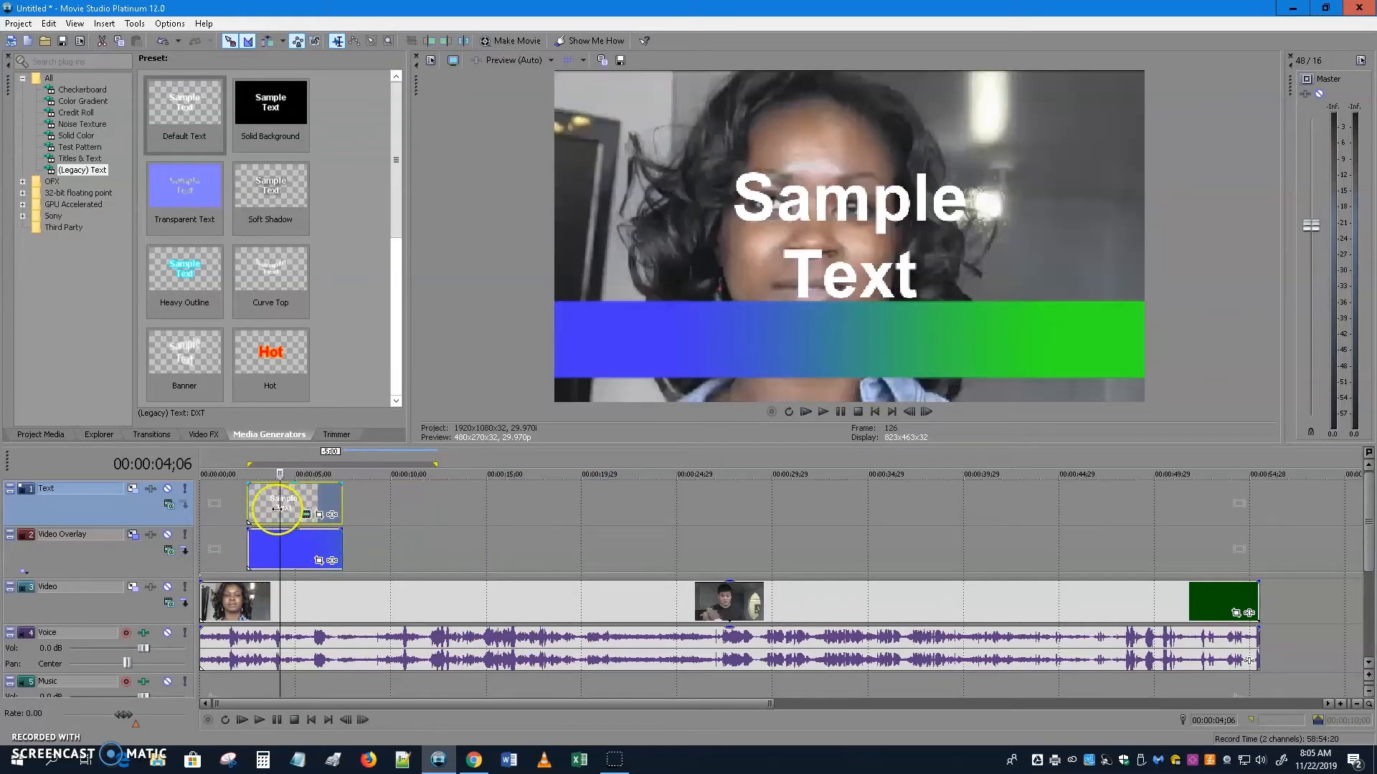
pyautogui.click(319, 514)
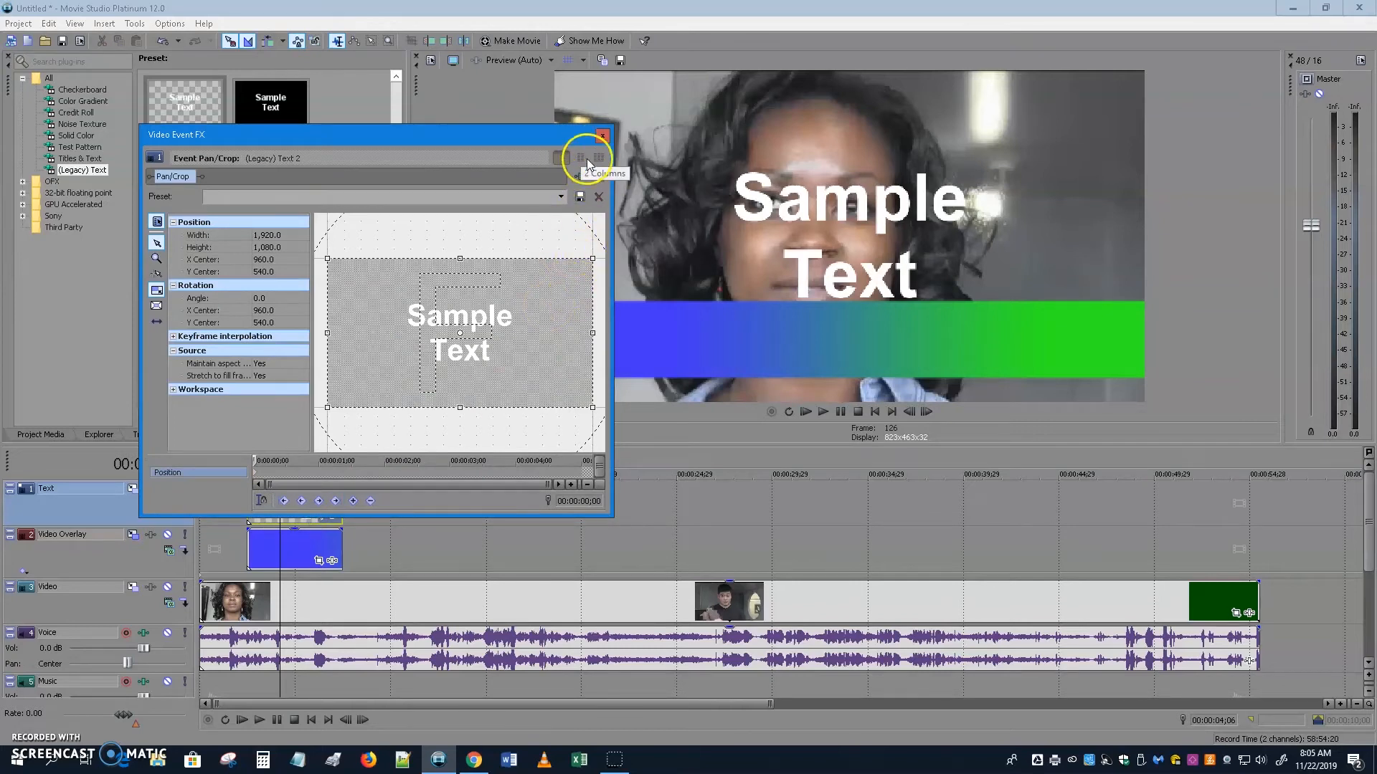
pyautogui.click(601, 136)
pyautogui.click(309, 514)
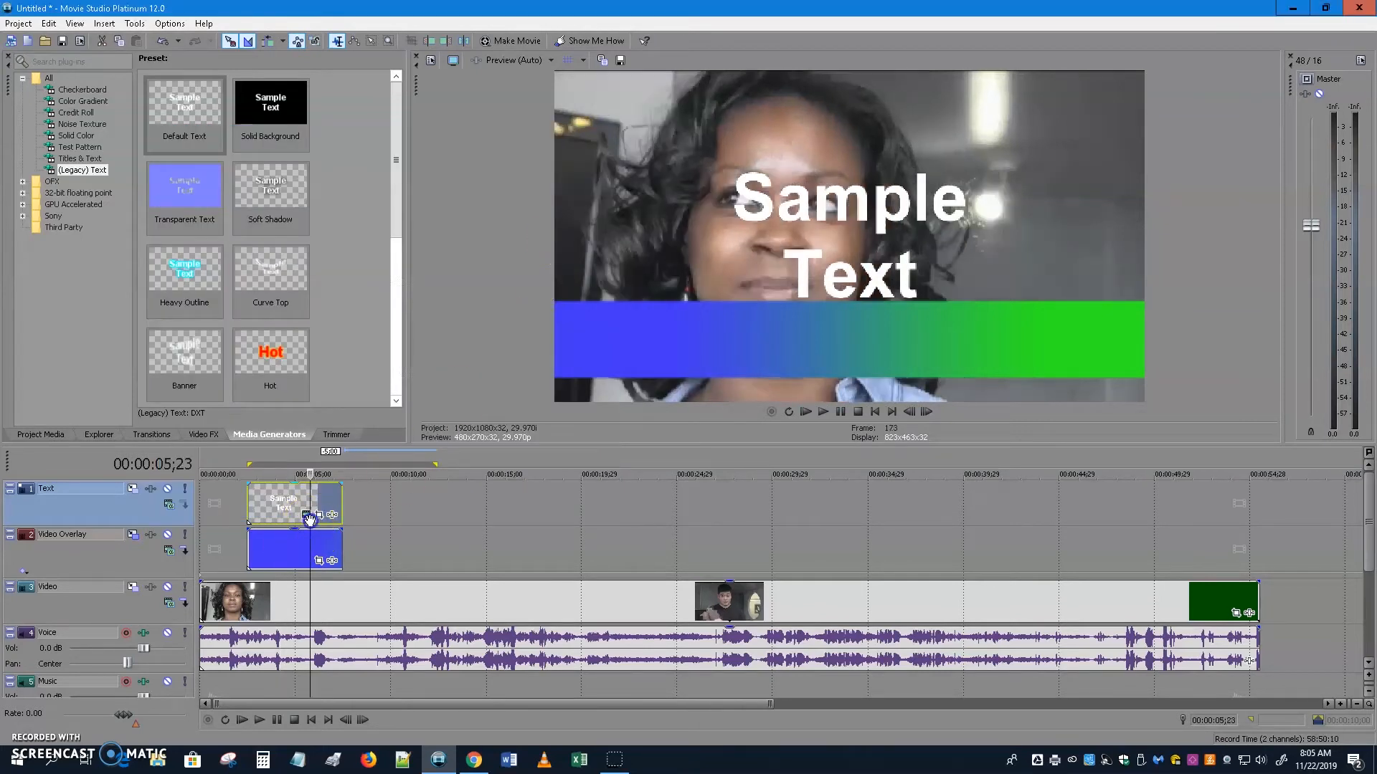
pyautogui.click(307, 517)
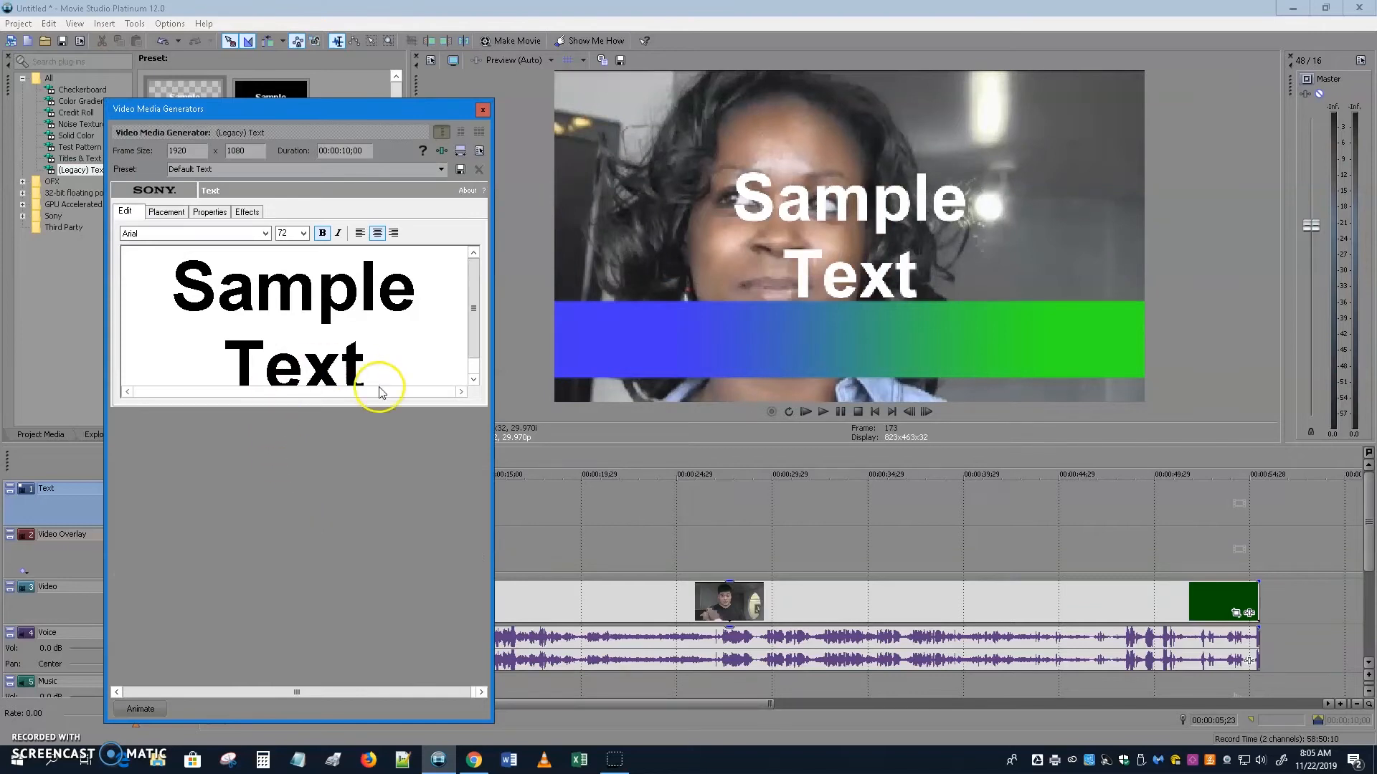
# Replace the title text with the interviewee's full name at 48 pt.
pyautogui.doubleClick(283, 304)
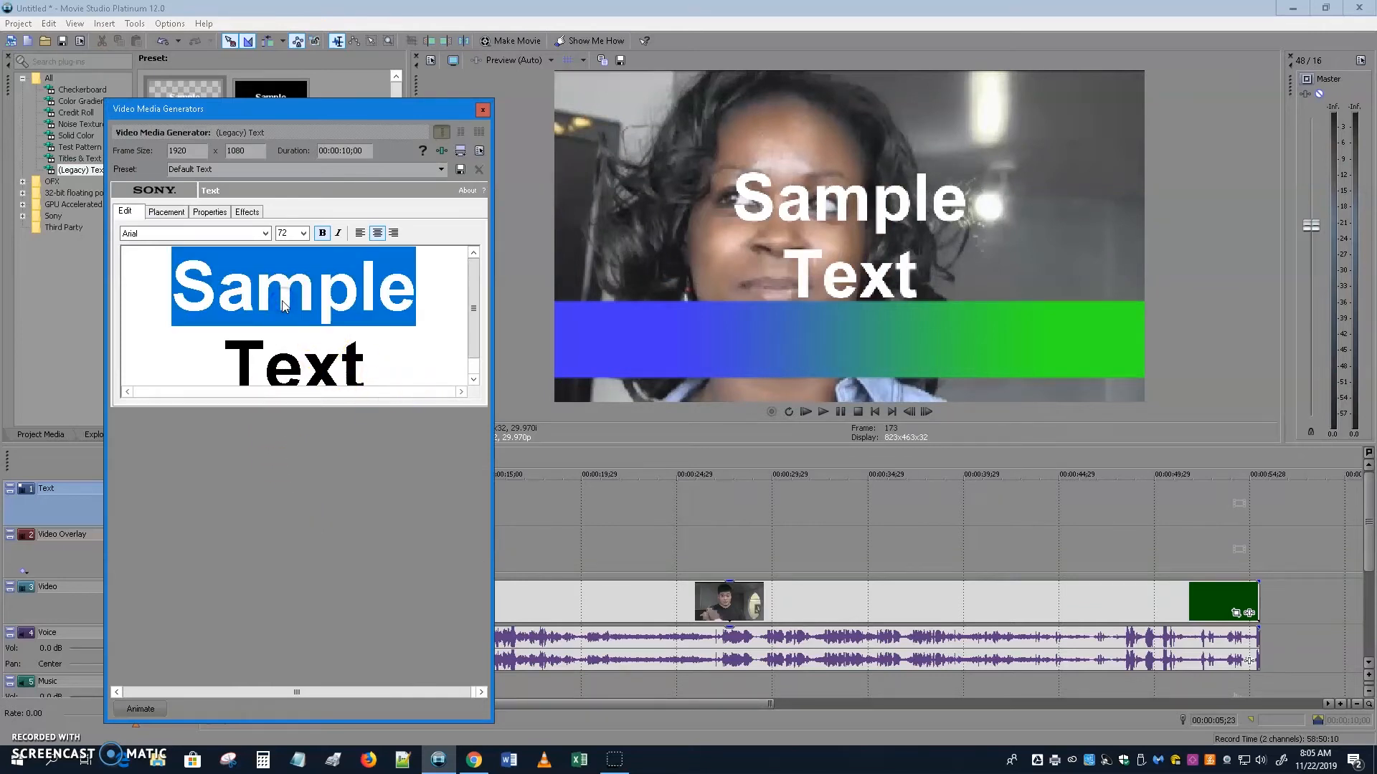
pyautogui.hotkey('ctrl', 'a')
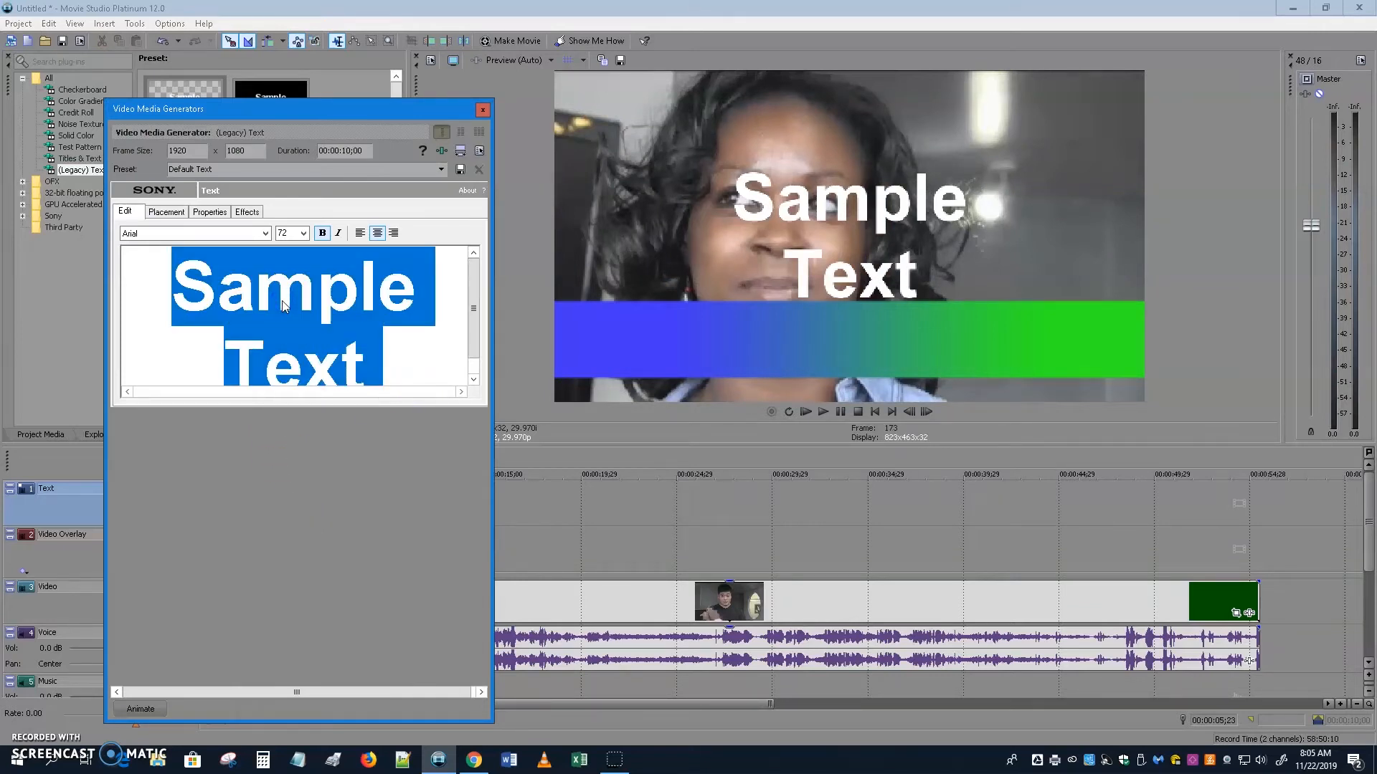
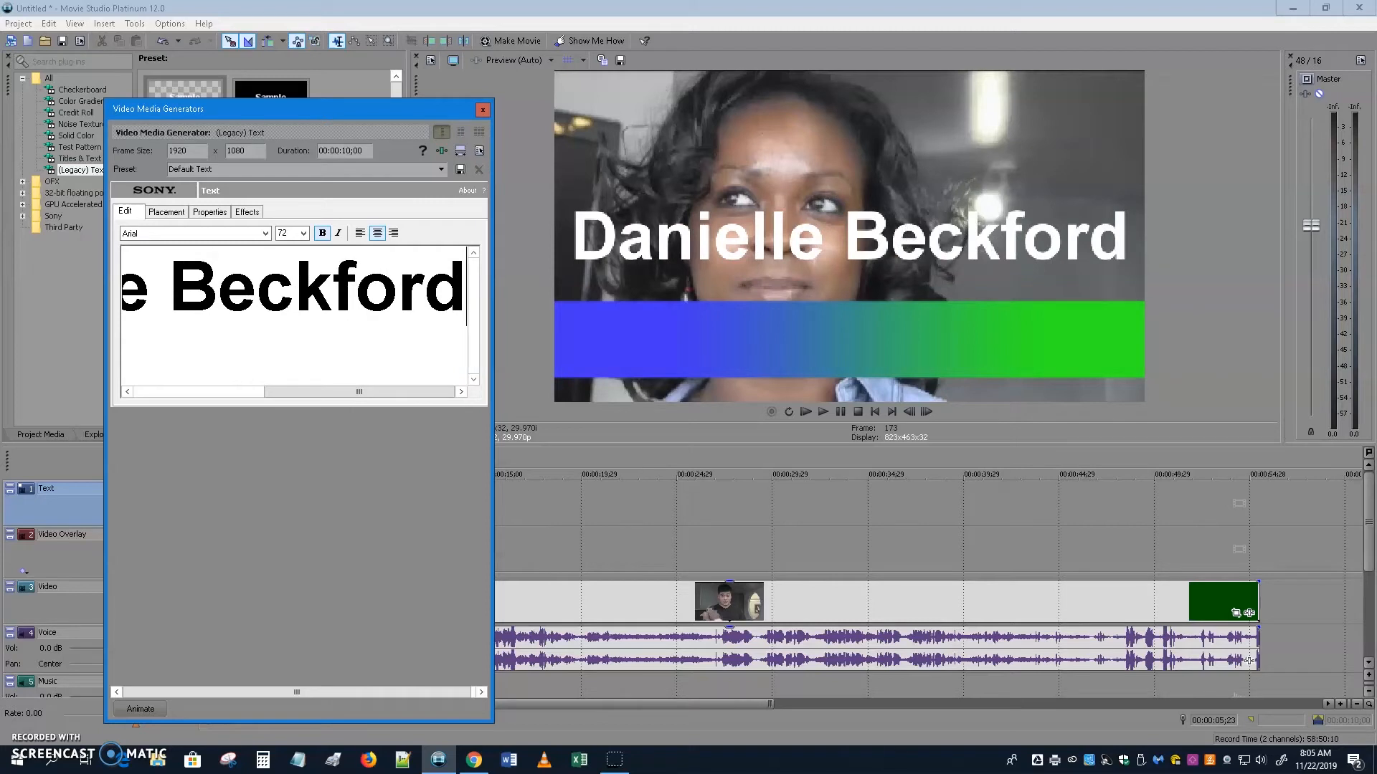
pyautogui.hotkey('ctrl', 'a')
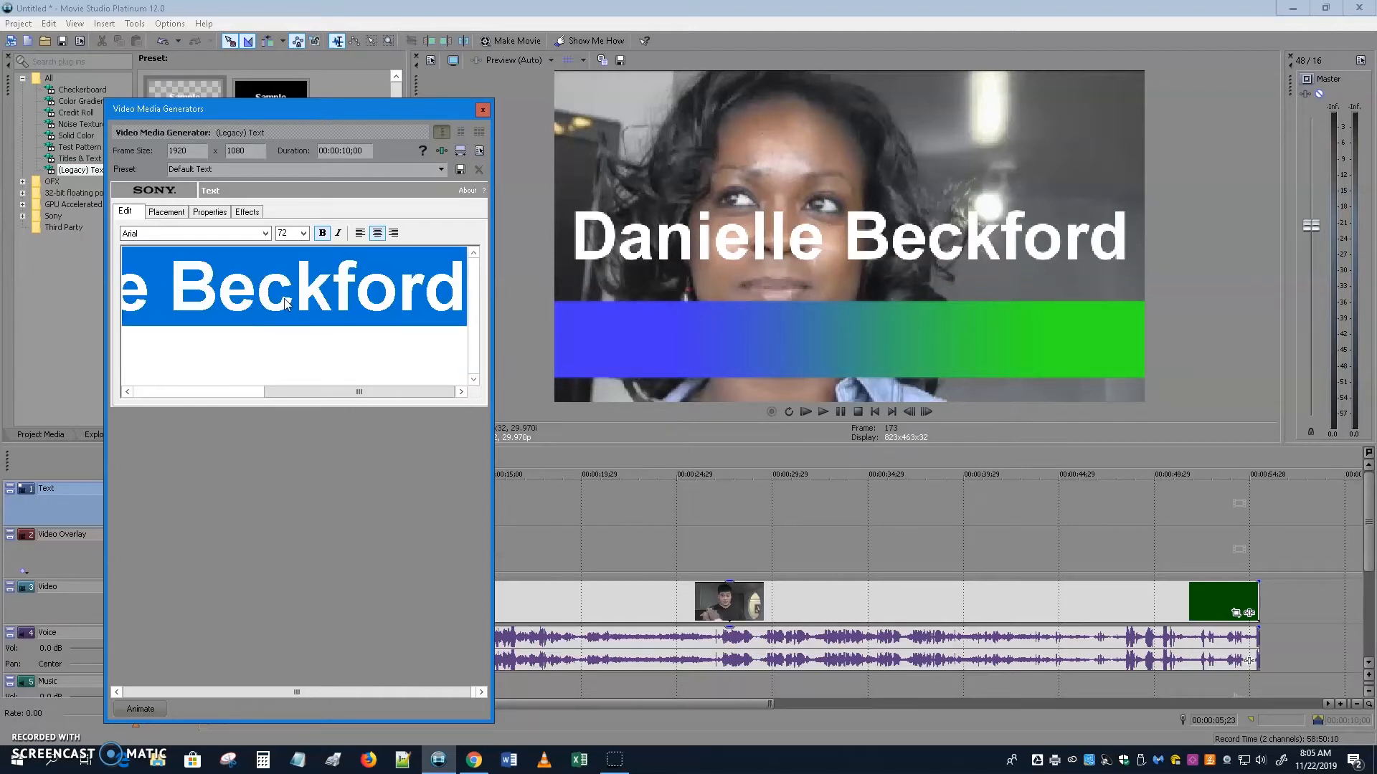
pyautogui.click(303, 233)
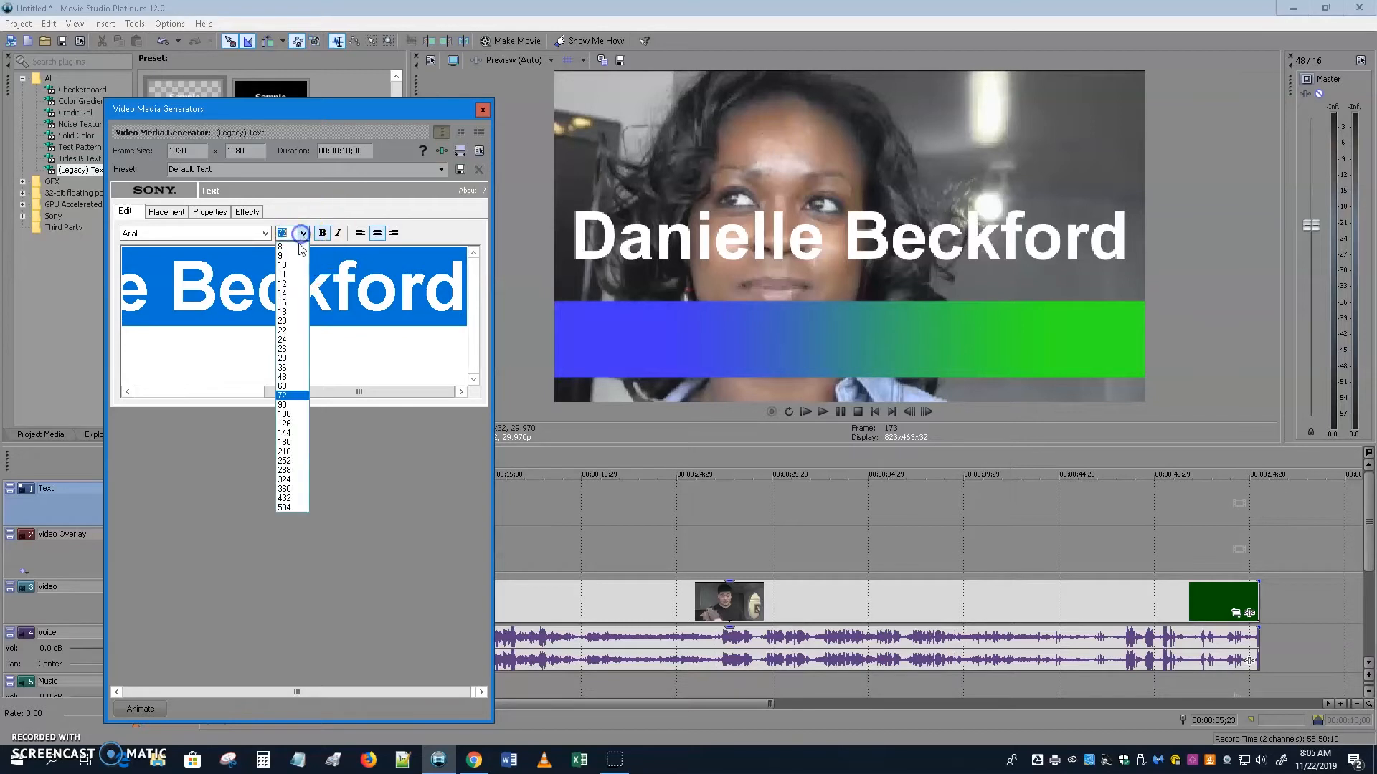
pyautogui.click(287, 367)
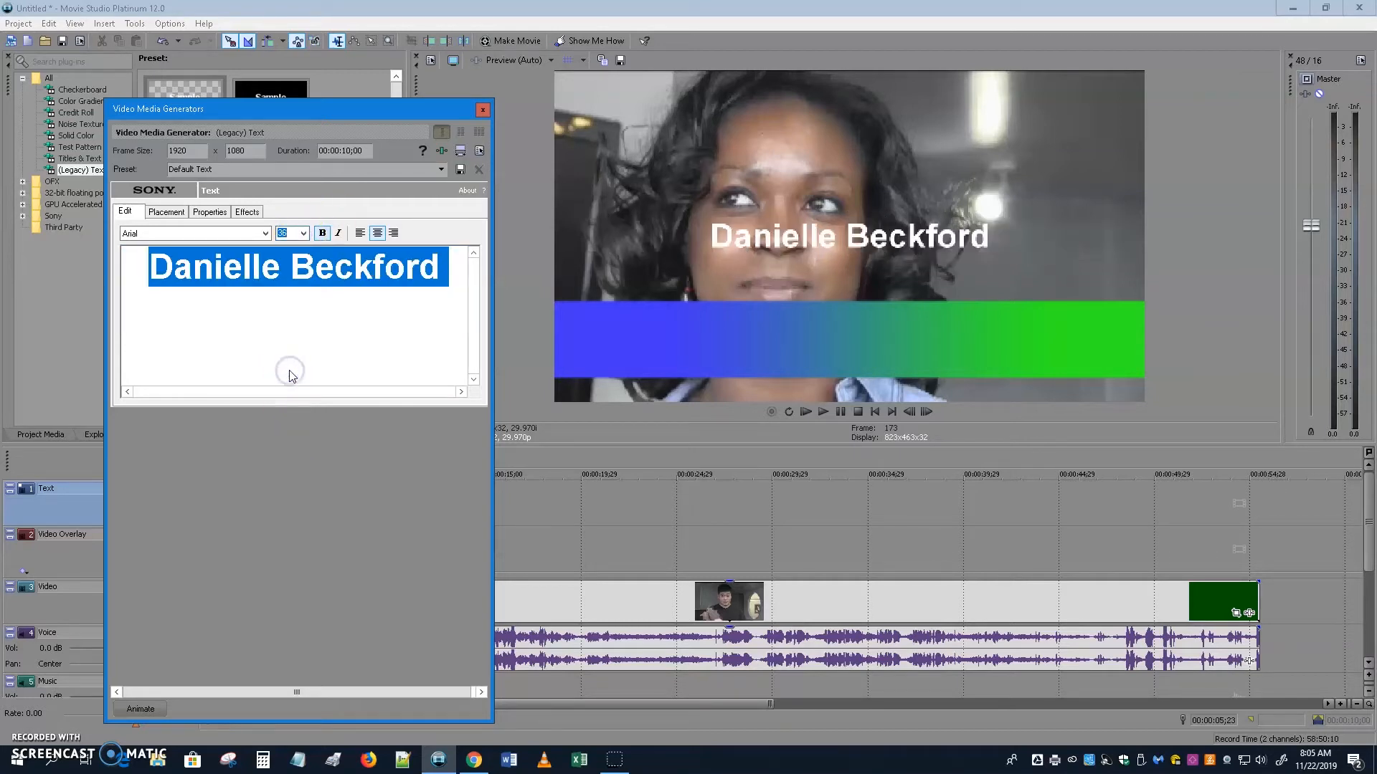
pyautogui.click(304, 233)
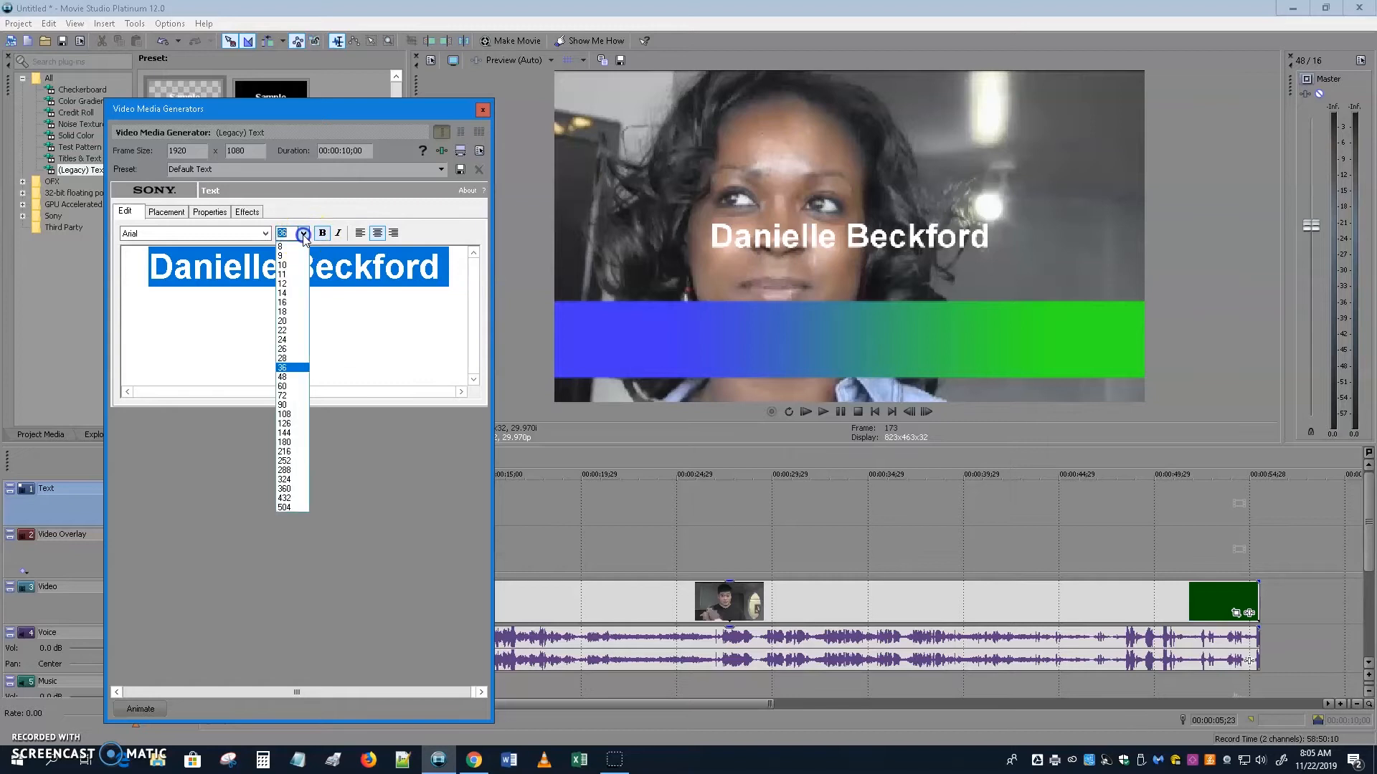
pyautogui.click(296, 376)
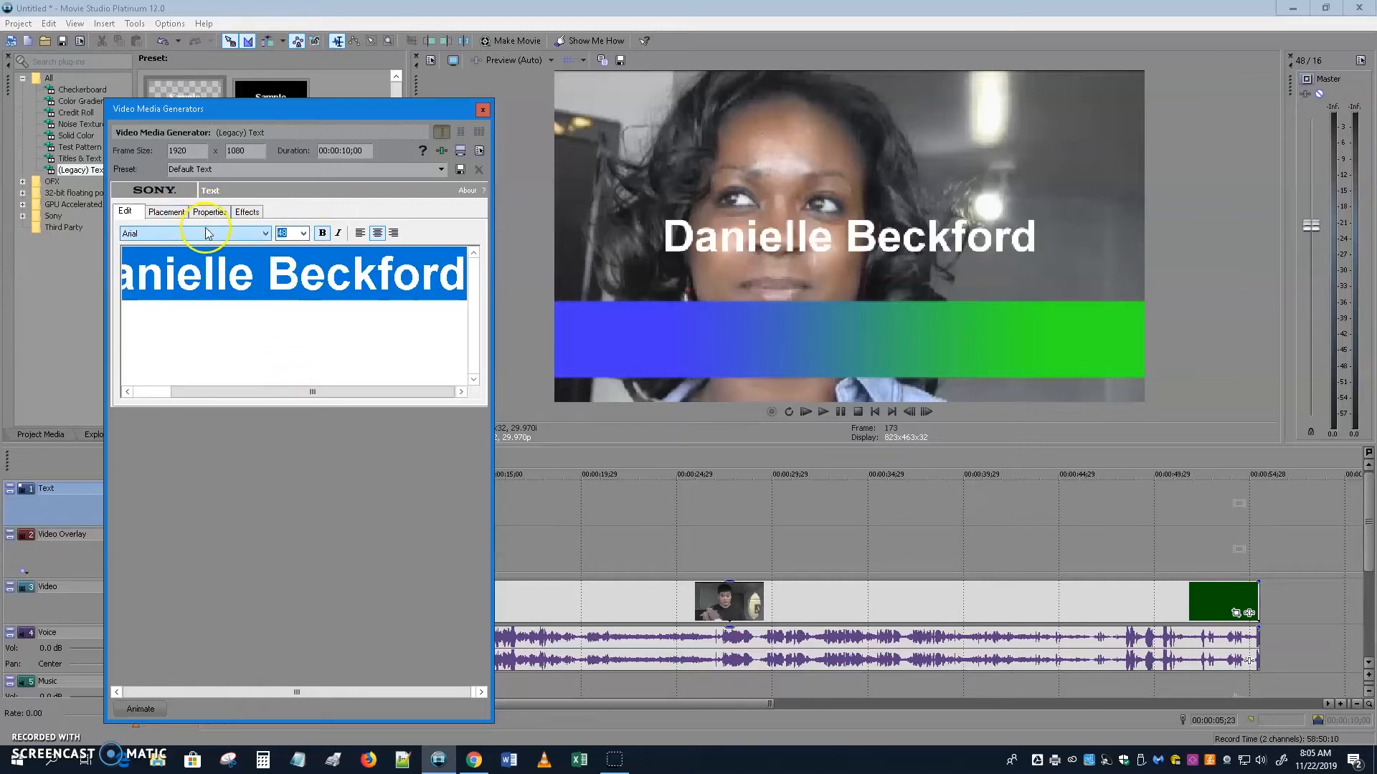
# Move the name down onto the colour bar and shrink it to 36 pt.
pyautogui.click(166, 211)
pyautogui.moveTo(227, 328); pyautogui.dragTo(207, 351)
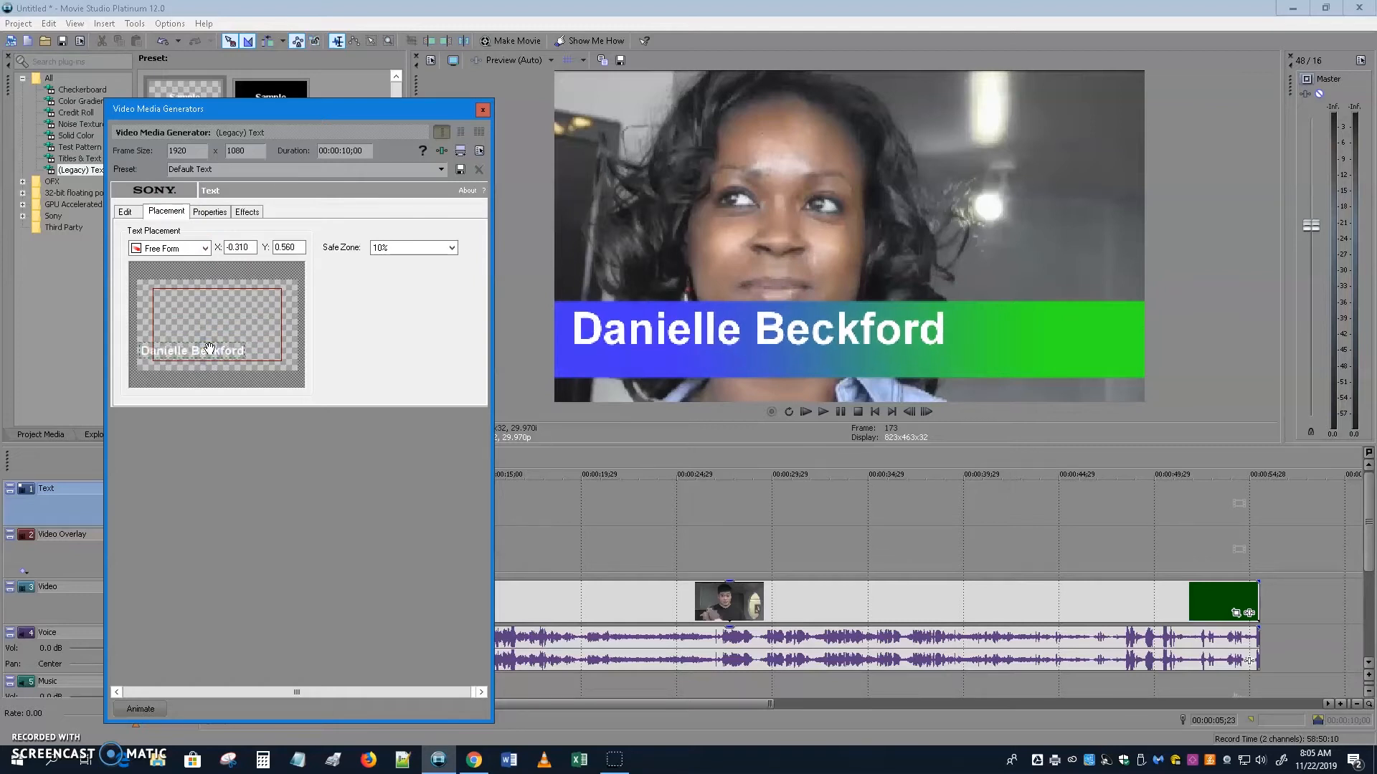
pyautogui.click(126, 213)
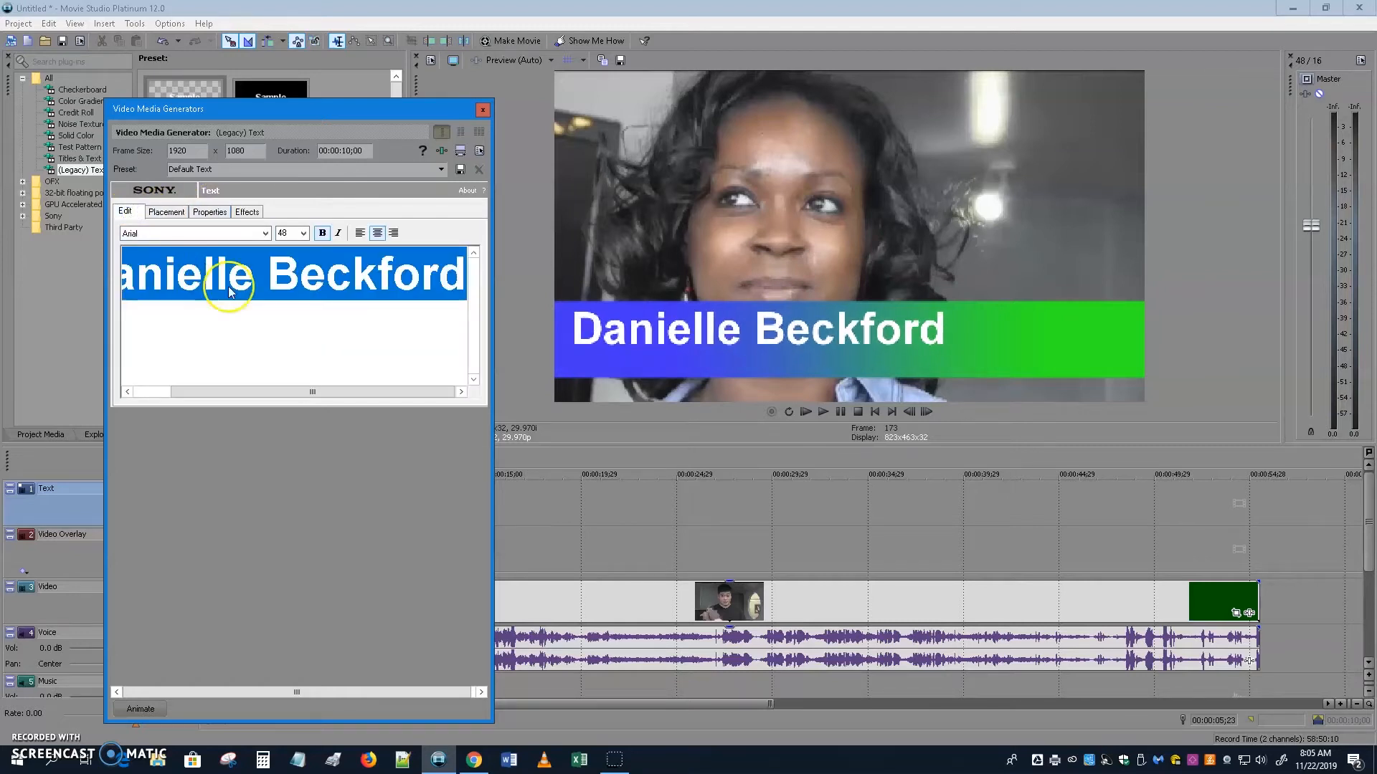
pyautogui.click(304, 233)
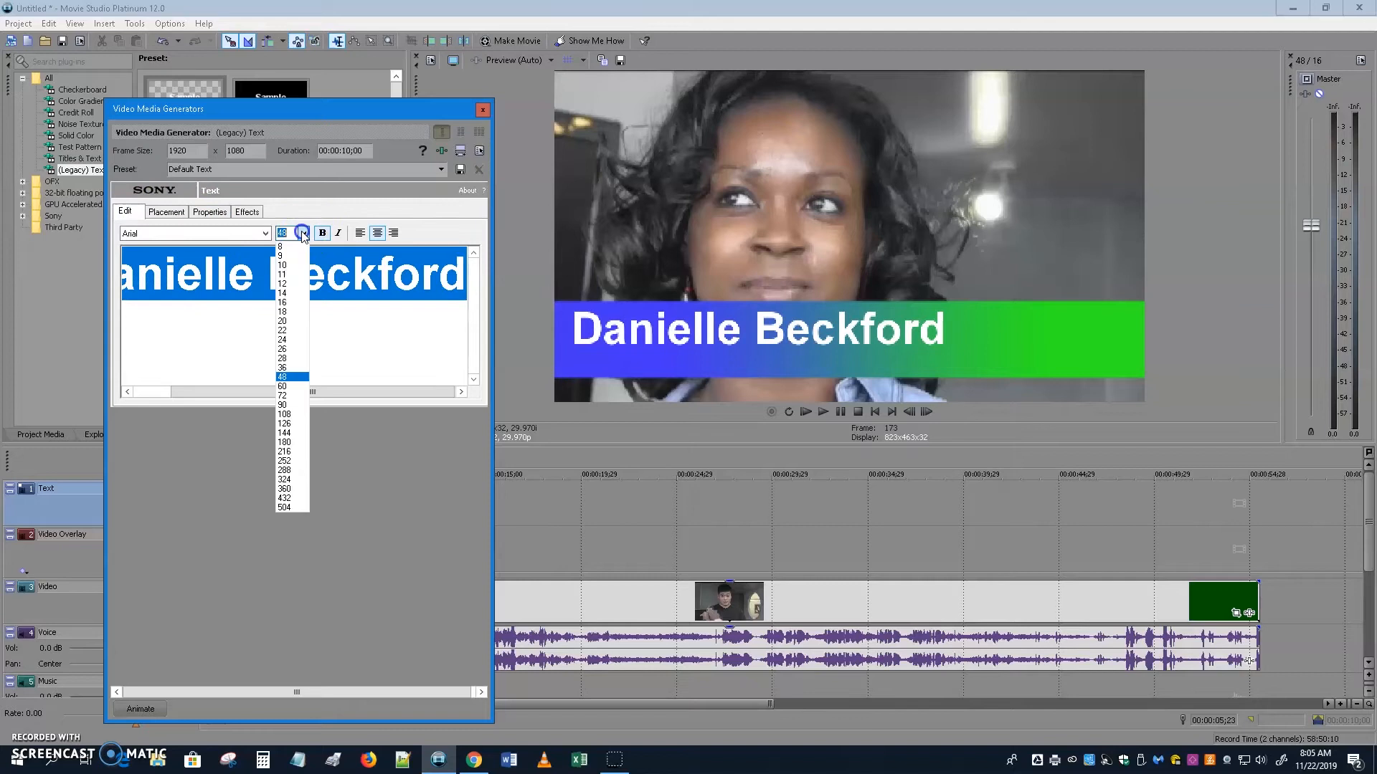
pyautogui.click(294, 368)
# Add a second line 'LIKES CHEESE PUFFS' under the name at 18 pt.
pyautogui.click(444, 266)
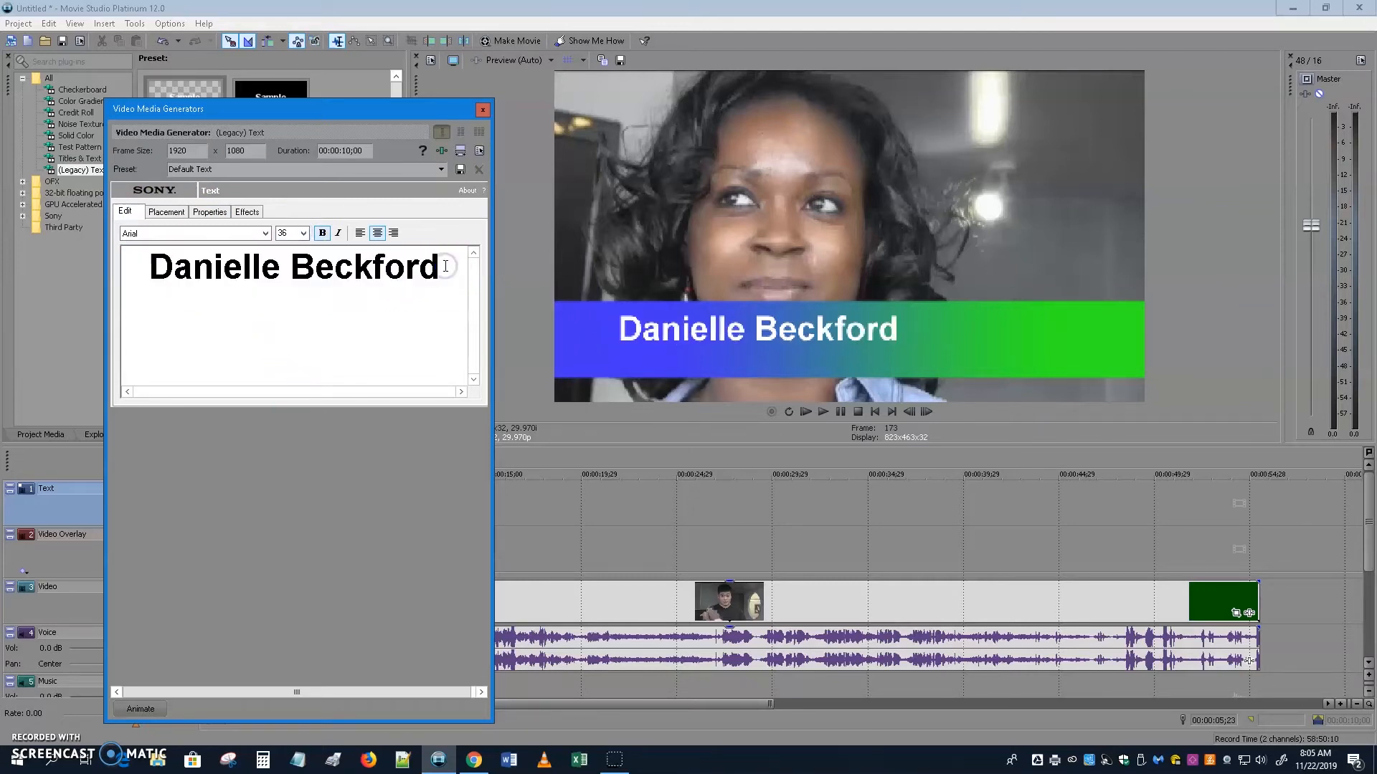
pyautogui.press('Return')
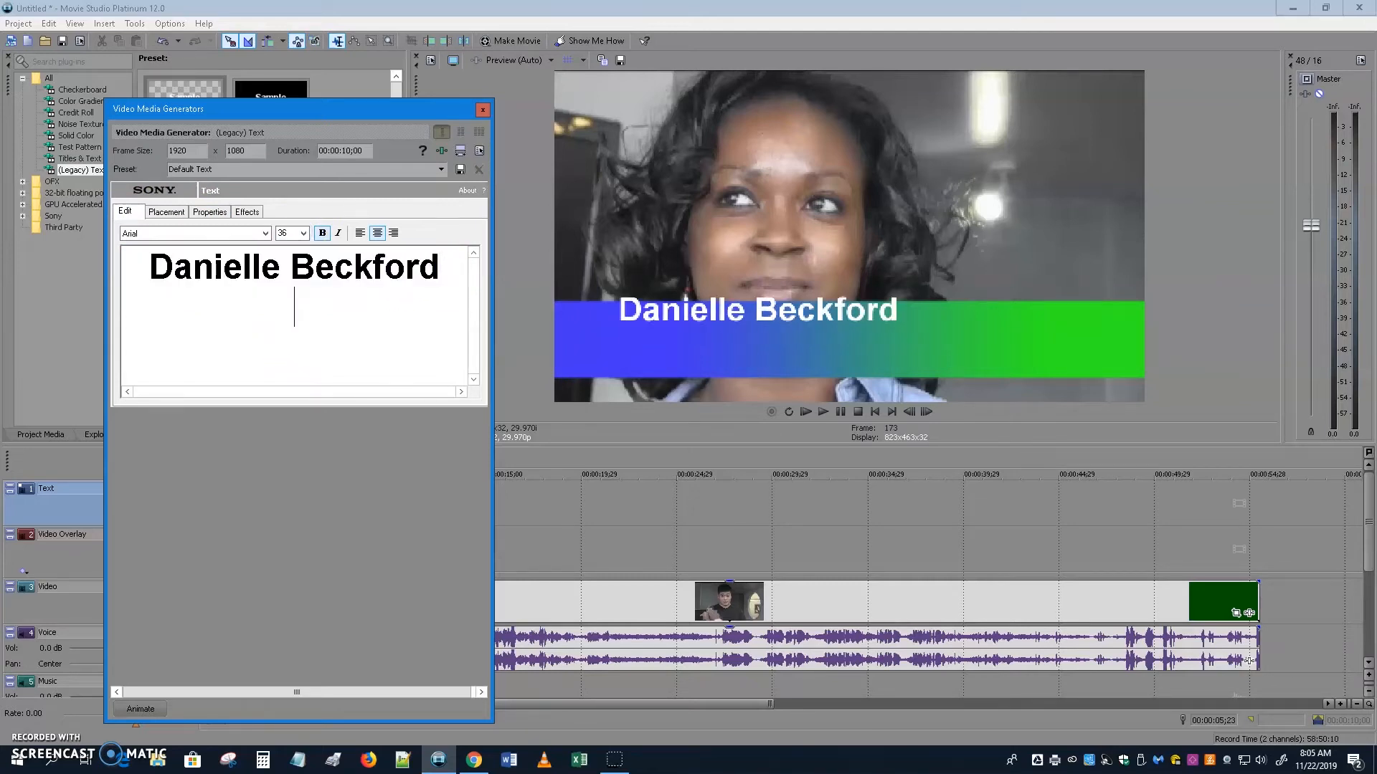
pyautogui.write('LIKES CHEESE PUFF')
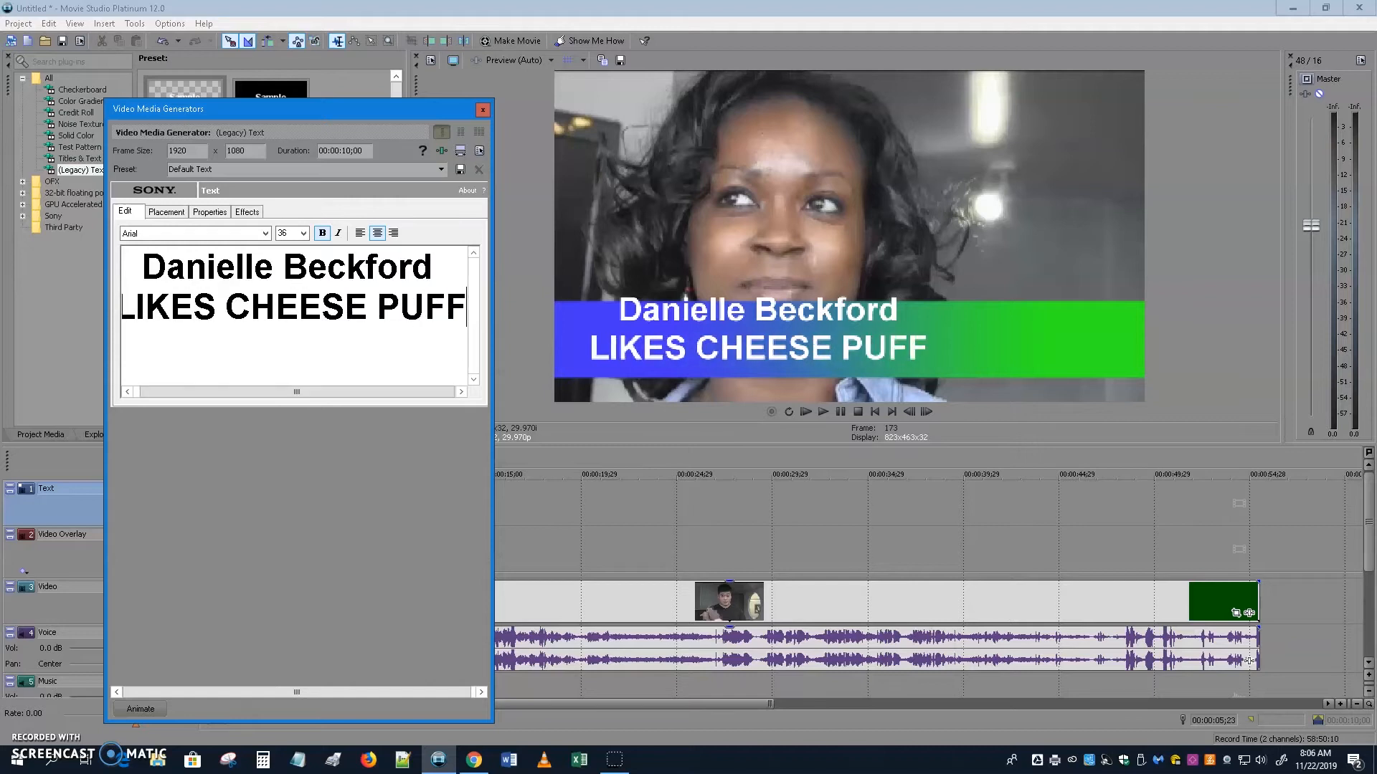
pyautogui.write('S')
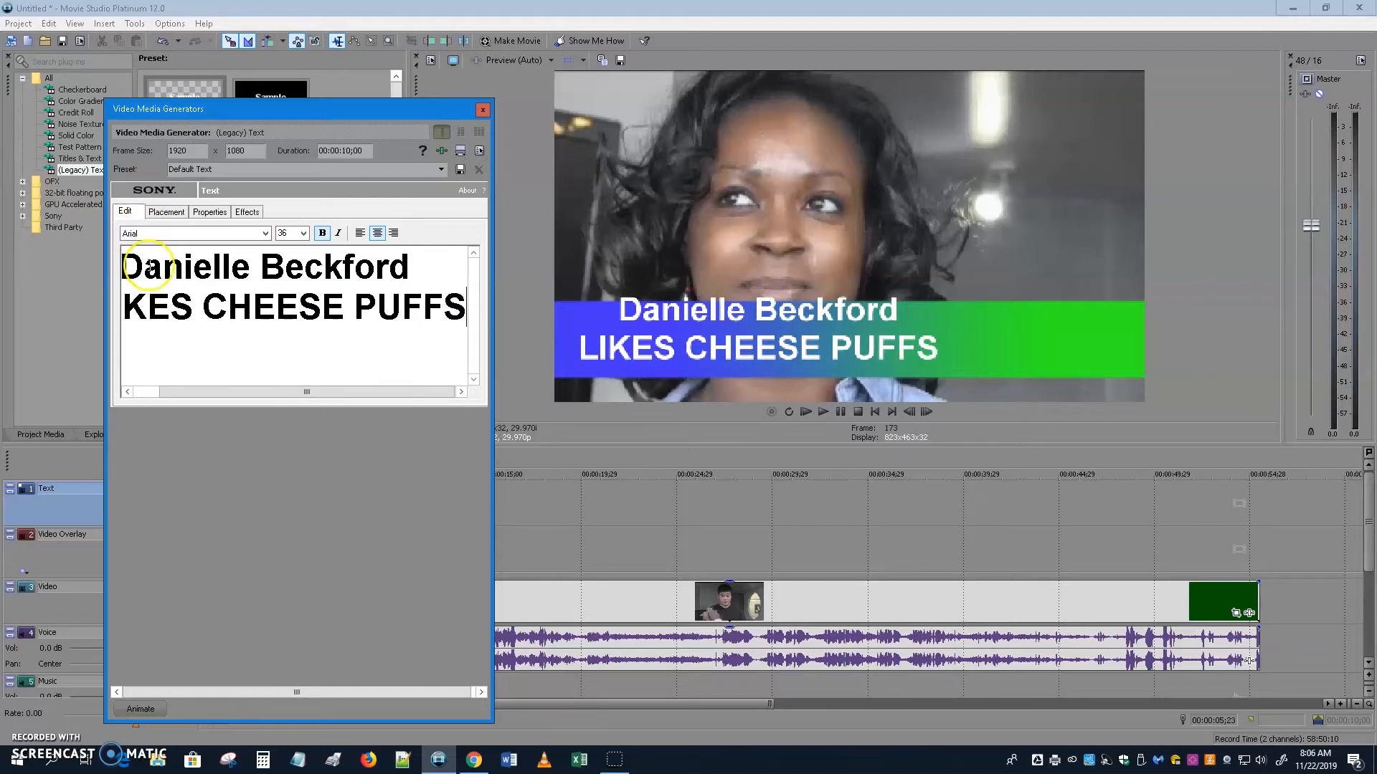
pyautogui.doubleClick(233, 300)
pyautogui.tripleClick(233, 300)
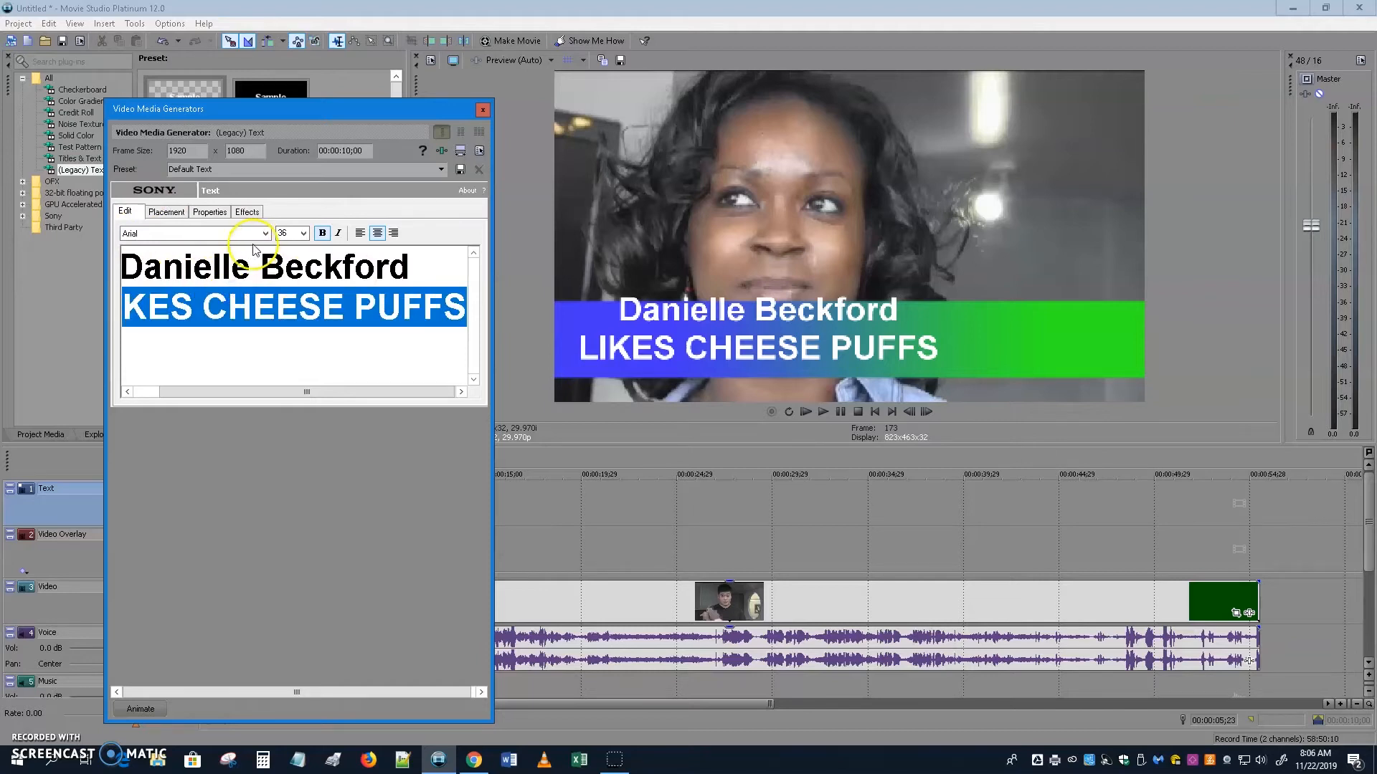
pyautogui.click(304, 233)
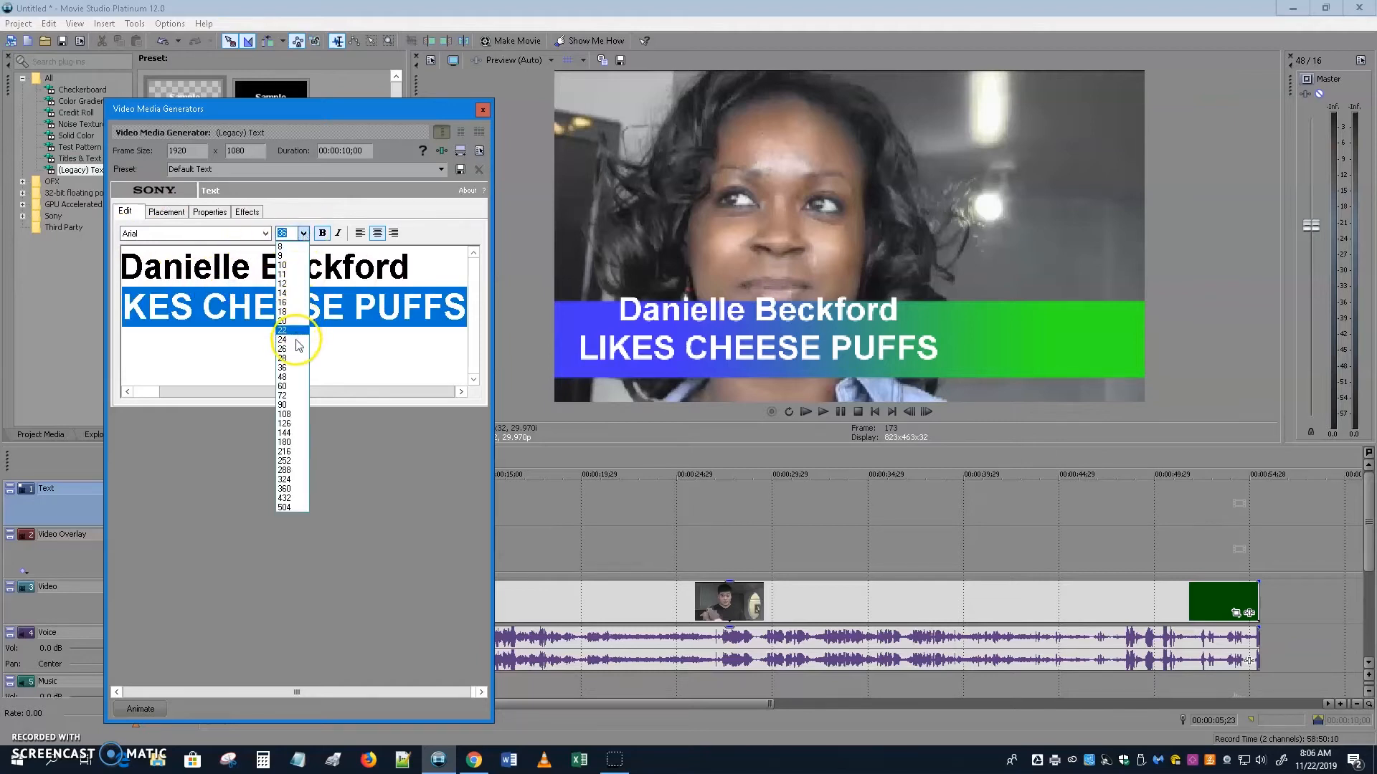
pyautogui.click(295, 314)
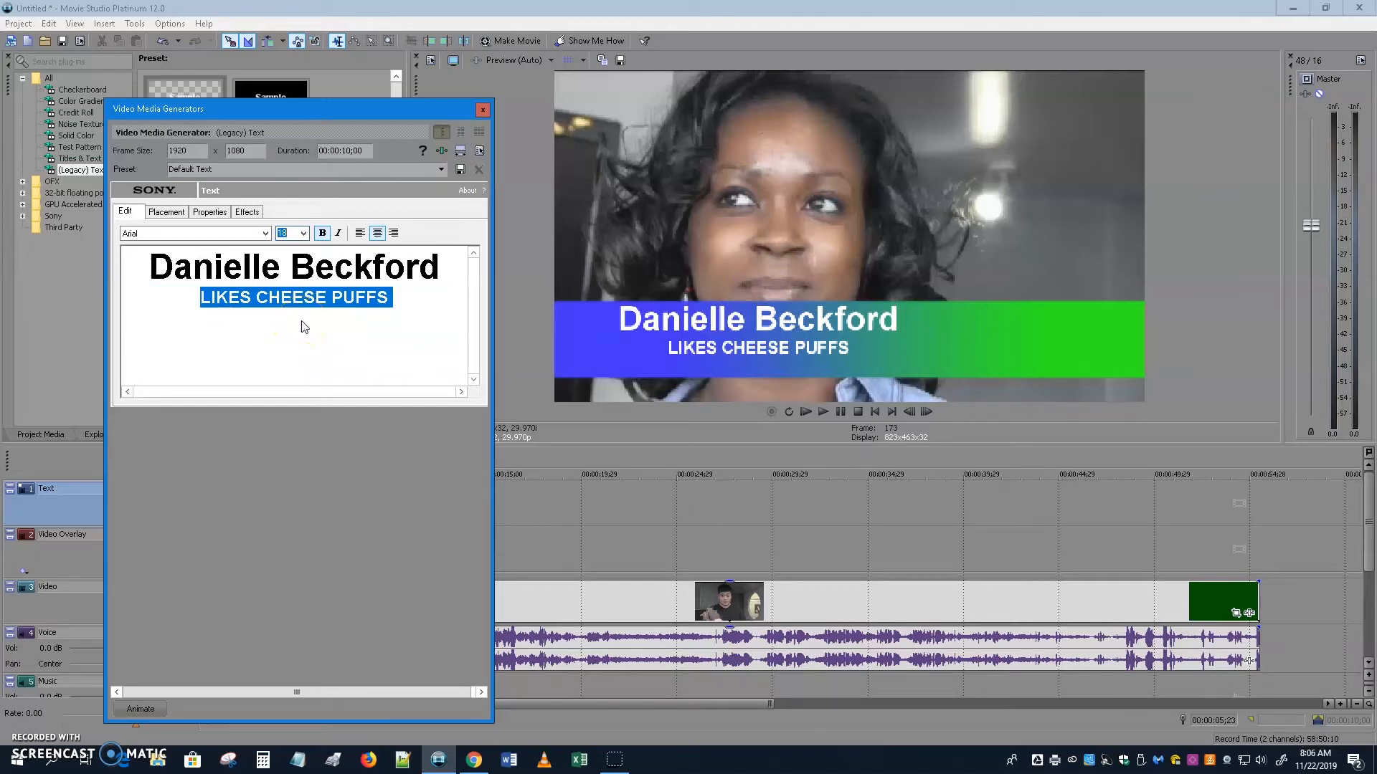
# Left-align both lines of the title.
pyautogui.click(345, 297)
pyautogui.hotkey('ctrl', 'a')
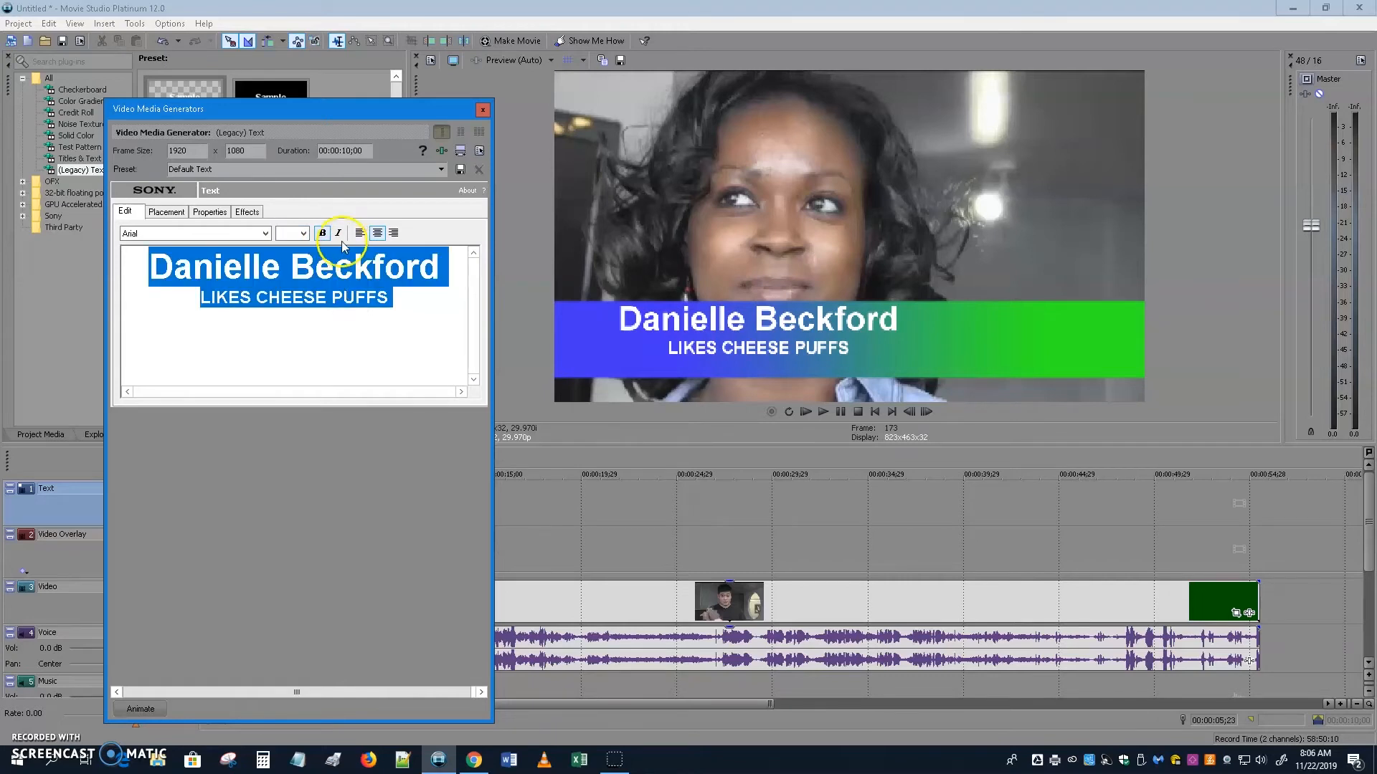
pyautogui.click(360, 233)
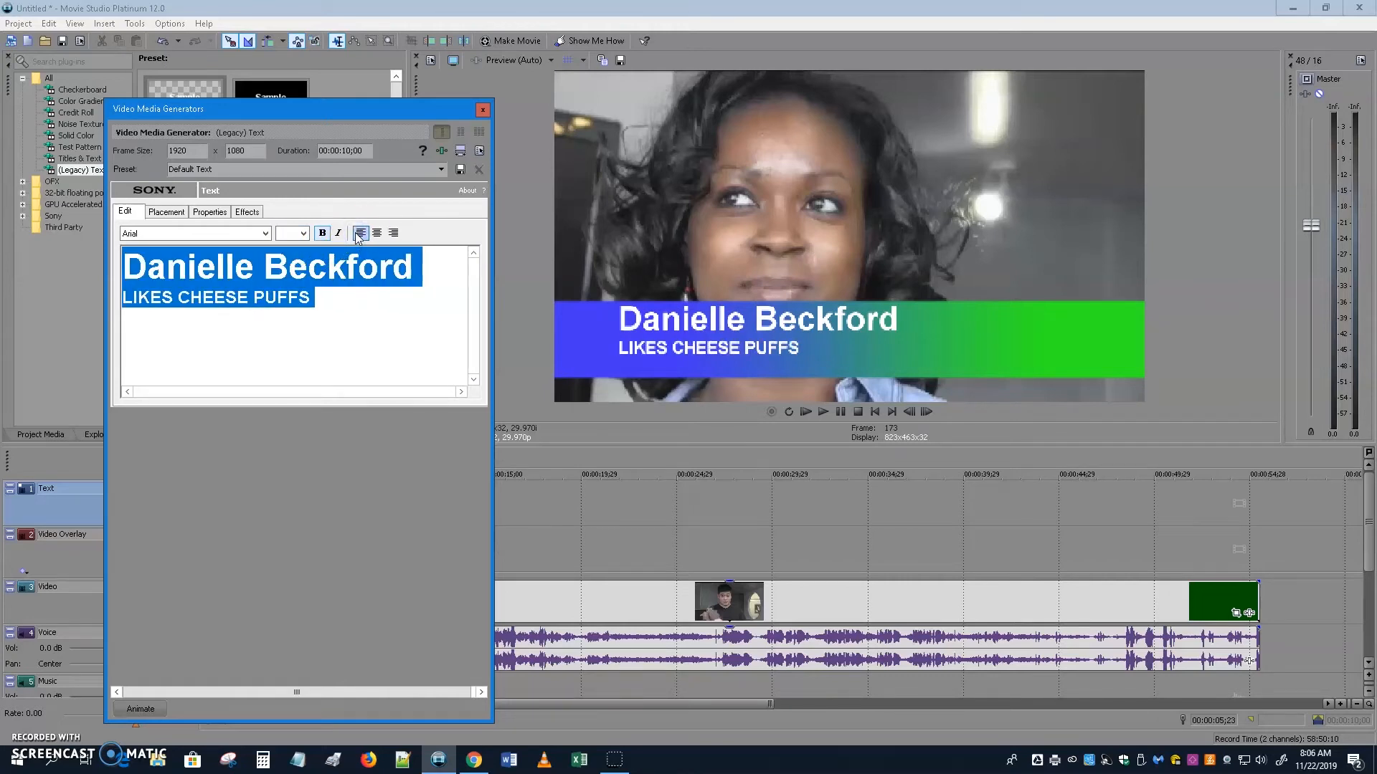
# Position the title at X -0.470, Y 0.591 so it rests on the bar's left end.
pyautogui.click(169, 212)
pyautogui.moveTo(190, 352); pyautogui.dragTo(178, 354)
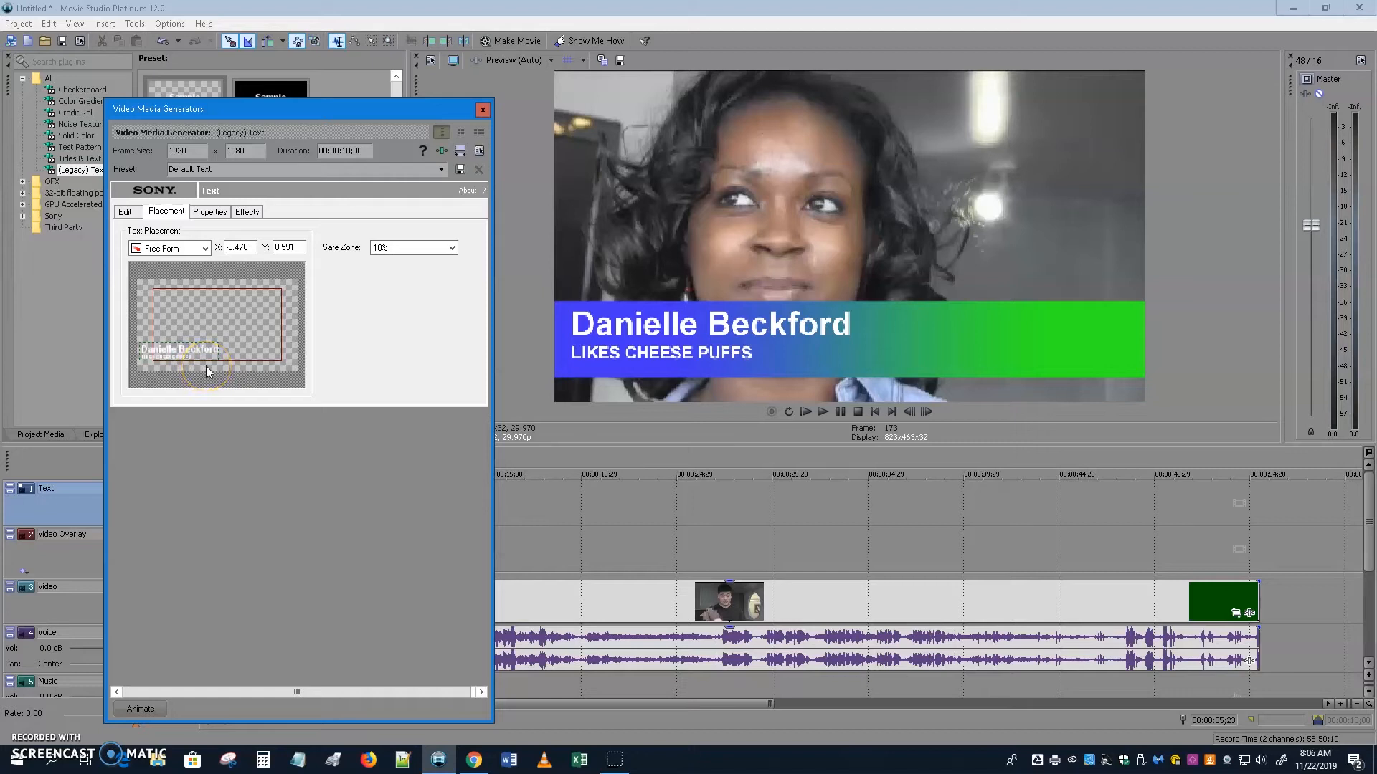
pyautogui.moveTo(206, 368); pyautogui.dragTo(206, 368)
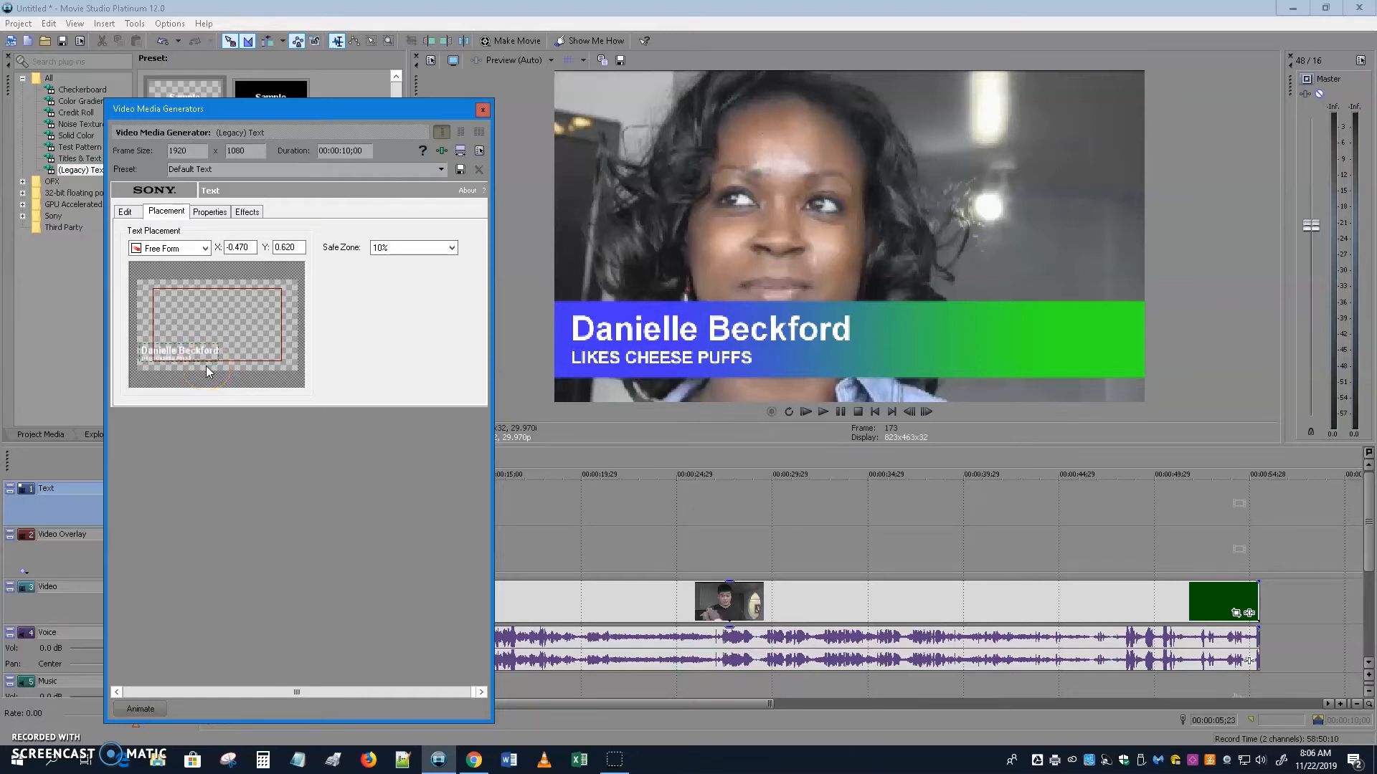
pyautogui.moveTo(189, 356); pyautogui.dragTo(189, 355)
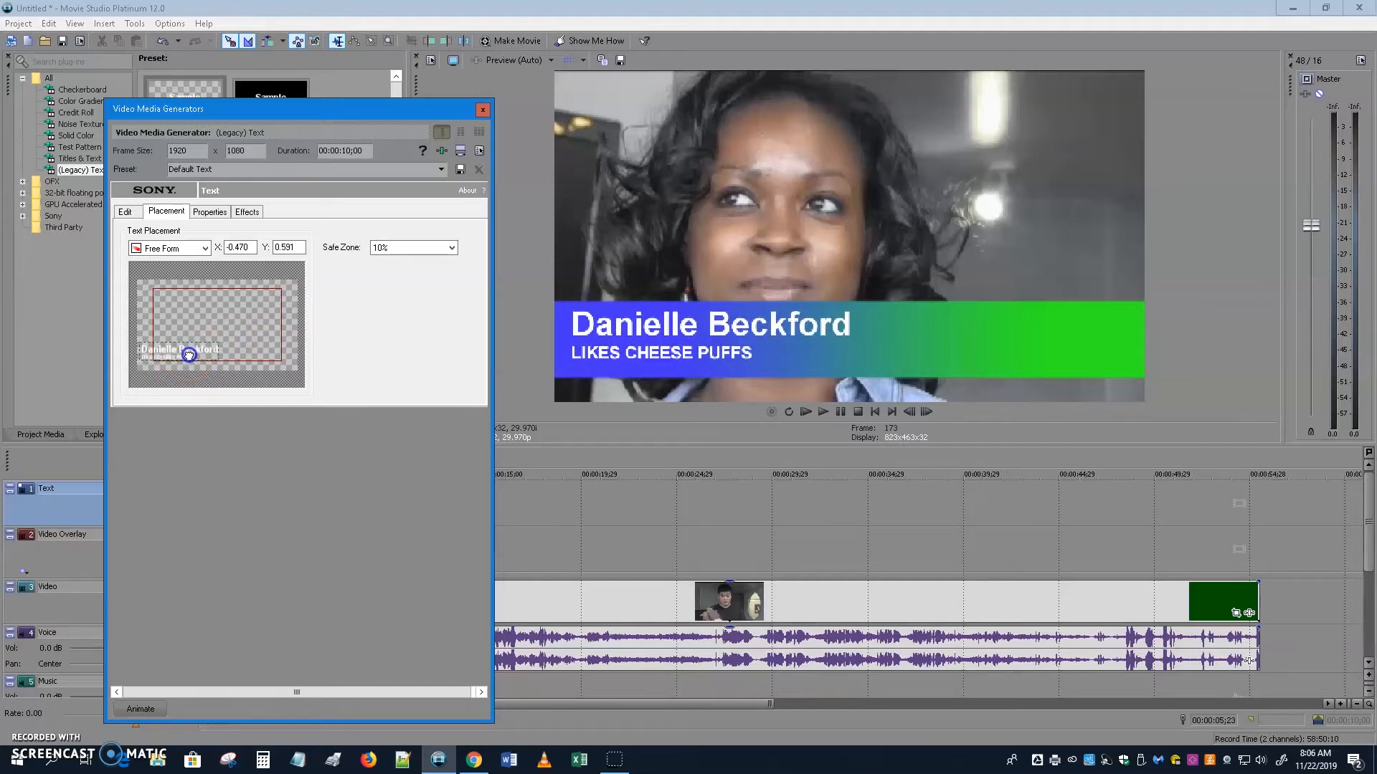
pyautogui.moveTo(189, 356); pyautogui.dragTo(188, 356)
# Give the title and blue bar clips fade-ins and fade-outs, and drop the bar's opacity to 55%.
pyautogui.click(482, 111)
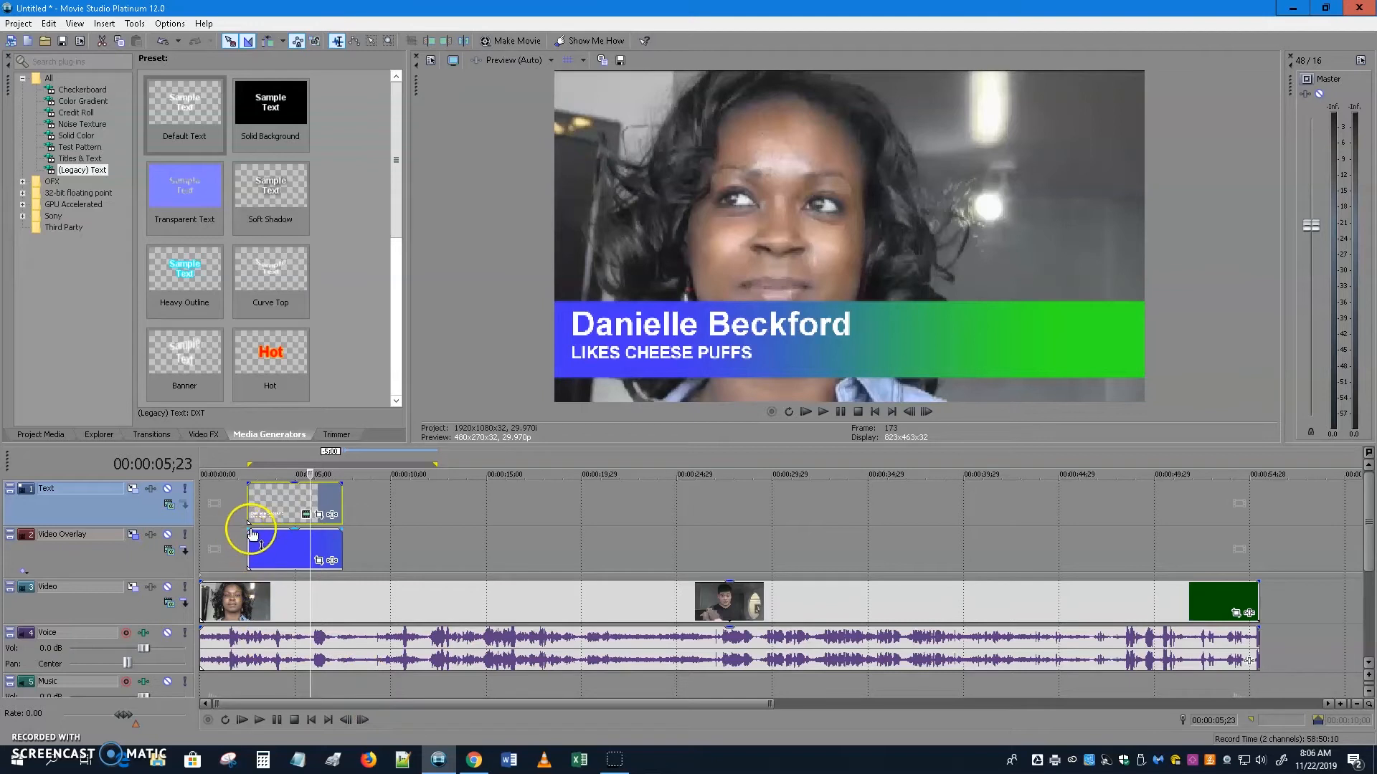
pyautogui.moveTo(247, 482); pyautogui.dragTo(264, 483)
pyautogui.moveTo(248, 530); pyautogui.dragTo(265, 527)
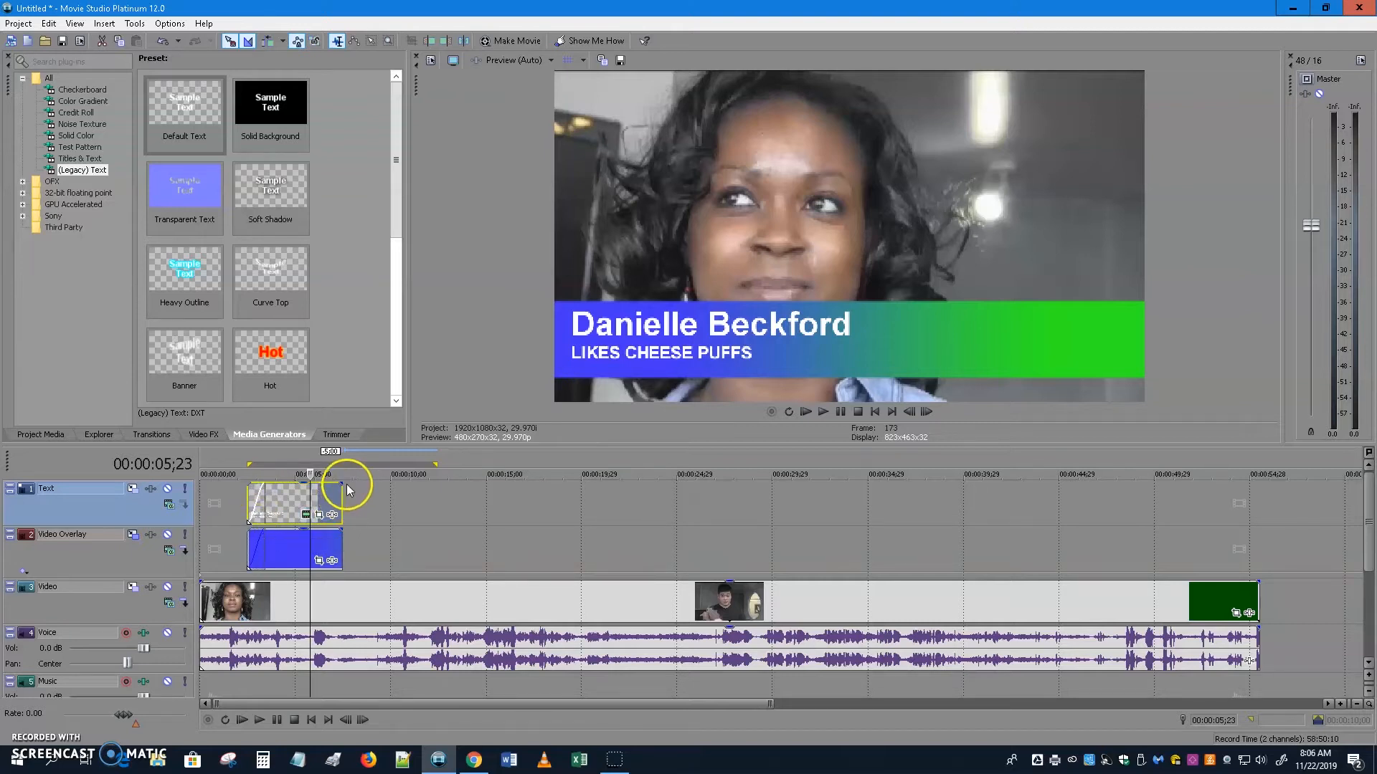
pyautogui.moveTo(341, 482); pyautogui.dragTo(325, 531)
pyautogui.click(280, 554)
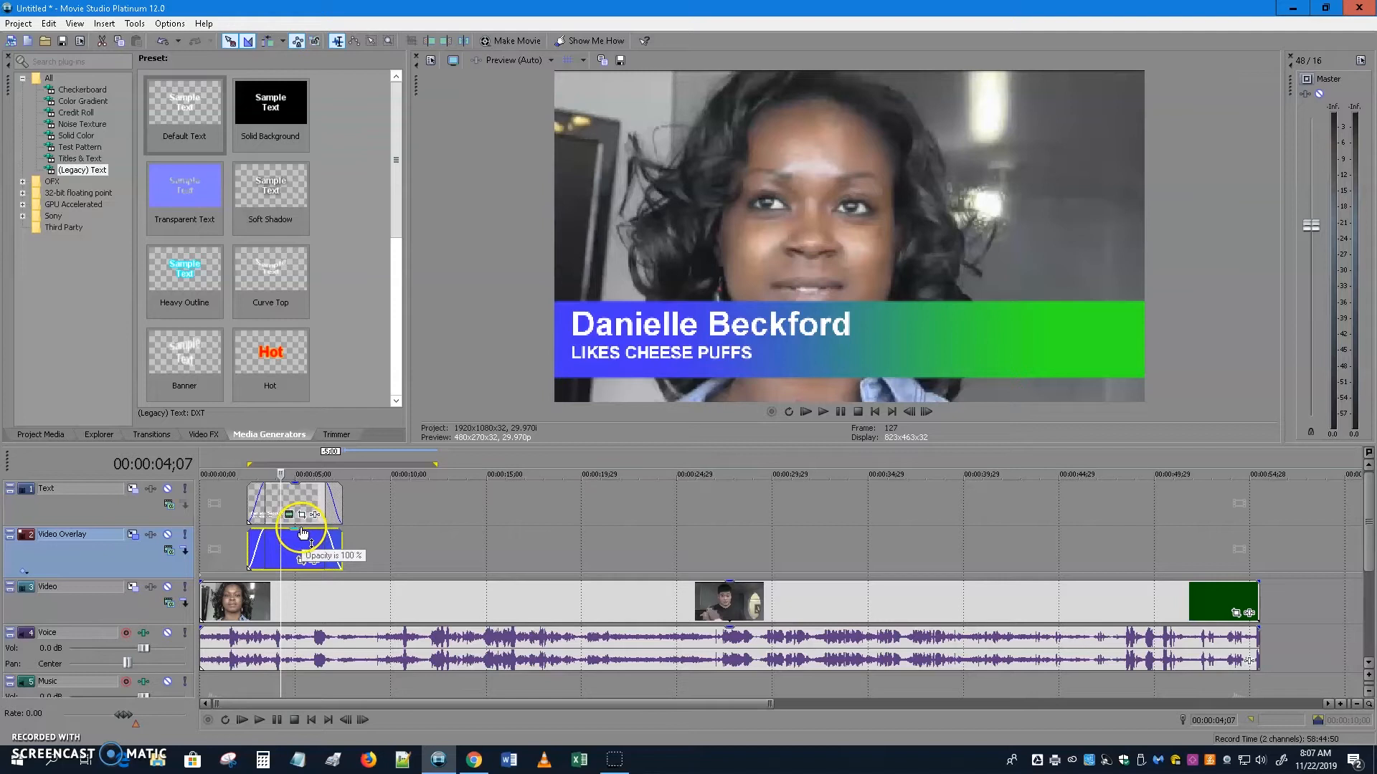
pyautogui.moveTo(297, 535); pyautogui.dragTo(300, 560)
# Play back the first lower third, then move the playhead to 00:00:25;13 on the second interview.
pyautogui.click(234, 513)
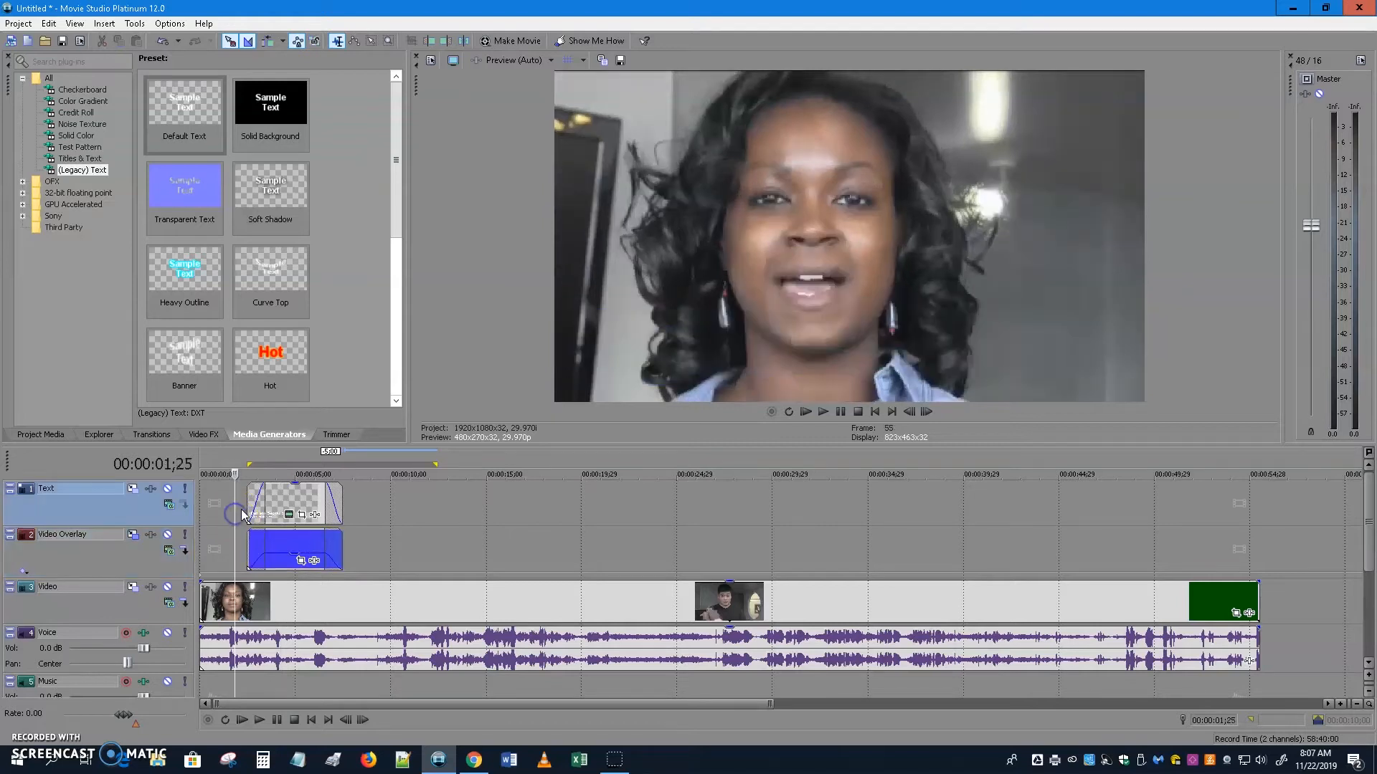
pyautogui.click(259, 721)
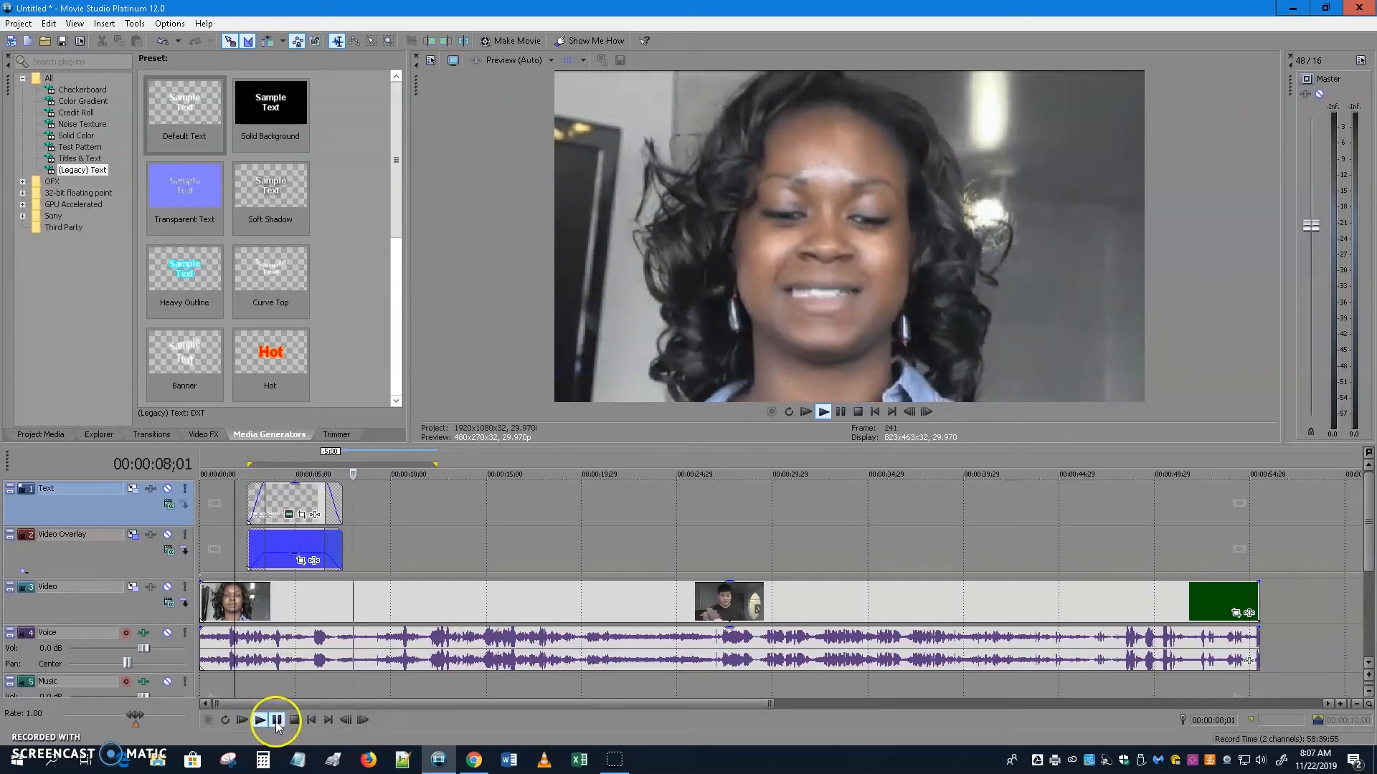
pyautogui.click(275, 721)
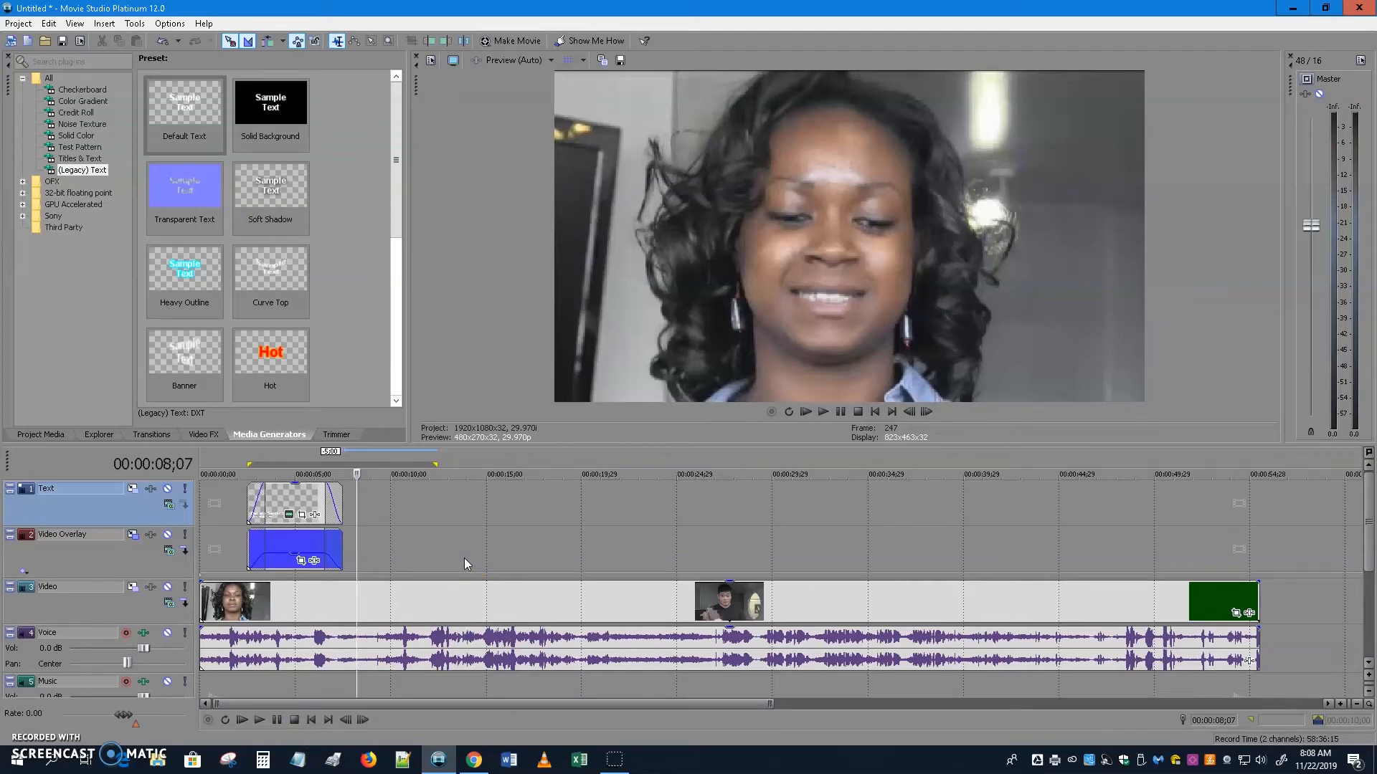
pyautogui.click(412, 557)
pyautogui.moveTo(359, 518); pyautogui.dragTo(687, 516)
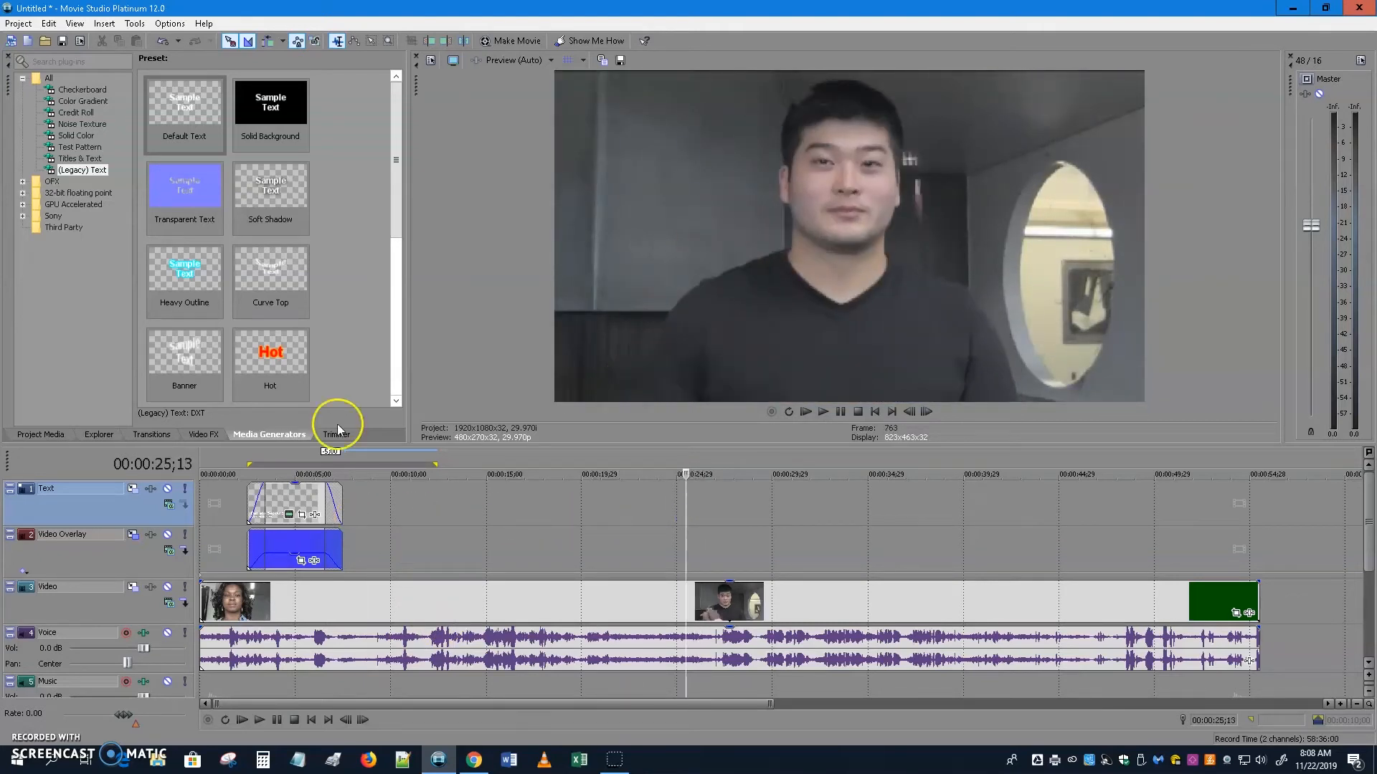
# Drag the Noise Texture Blood Cells preset onto the Text track over the second interview.
pyautogui.click(81, 124)
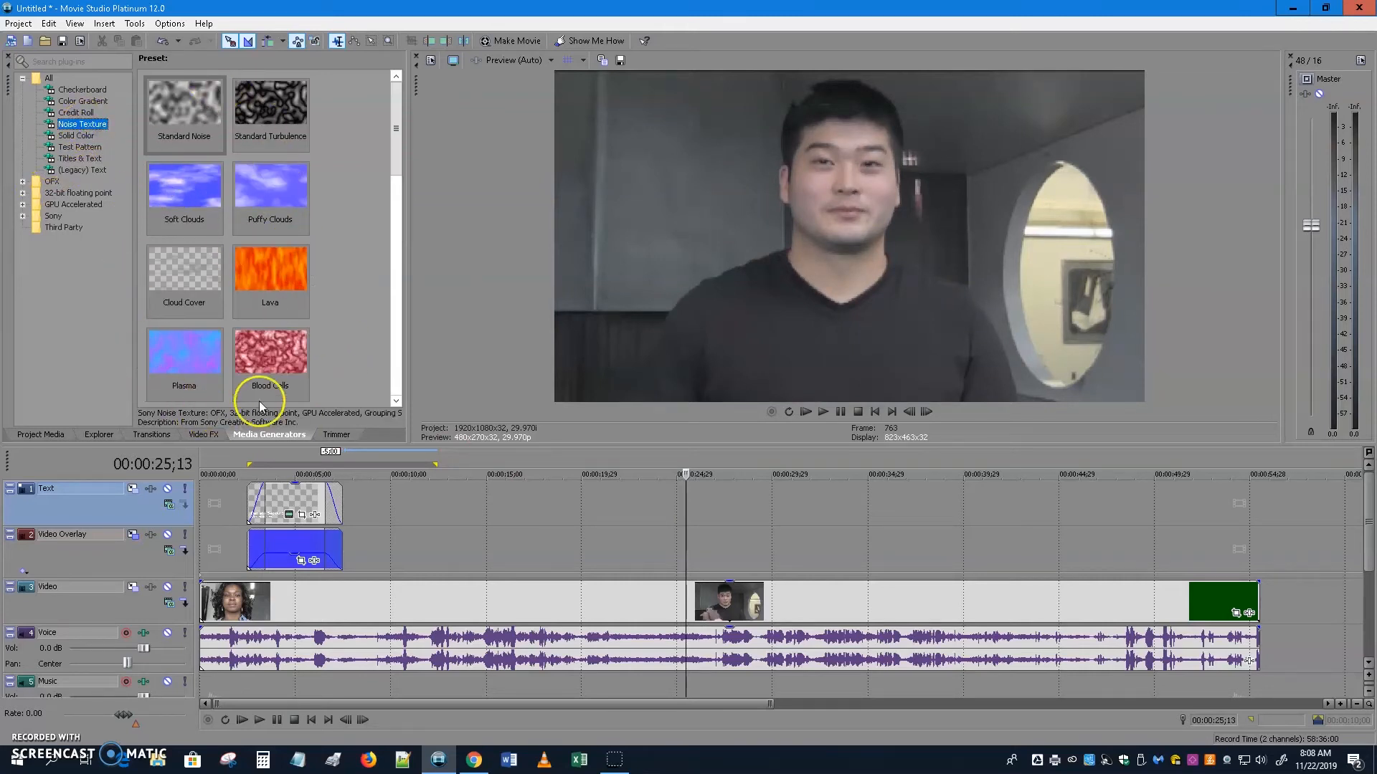
pyautogui.moveTo(396, 155)
pyautogui.mouseDown()
pyautogui.moveTo(399, 331)
pyautogui.moveTo(406, 179)
pyautogui.mouseUp()
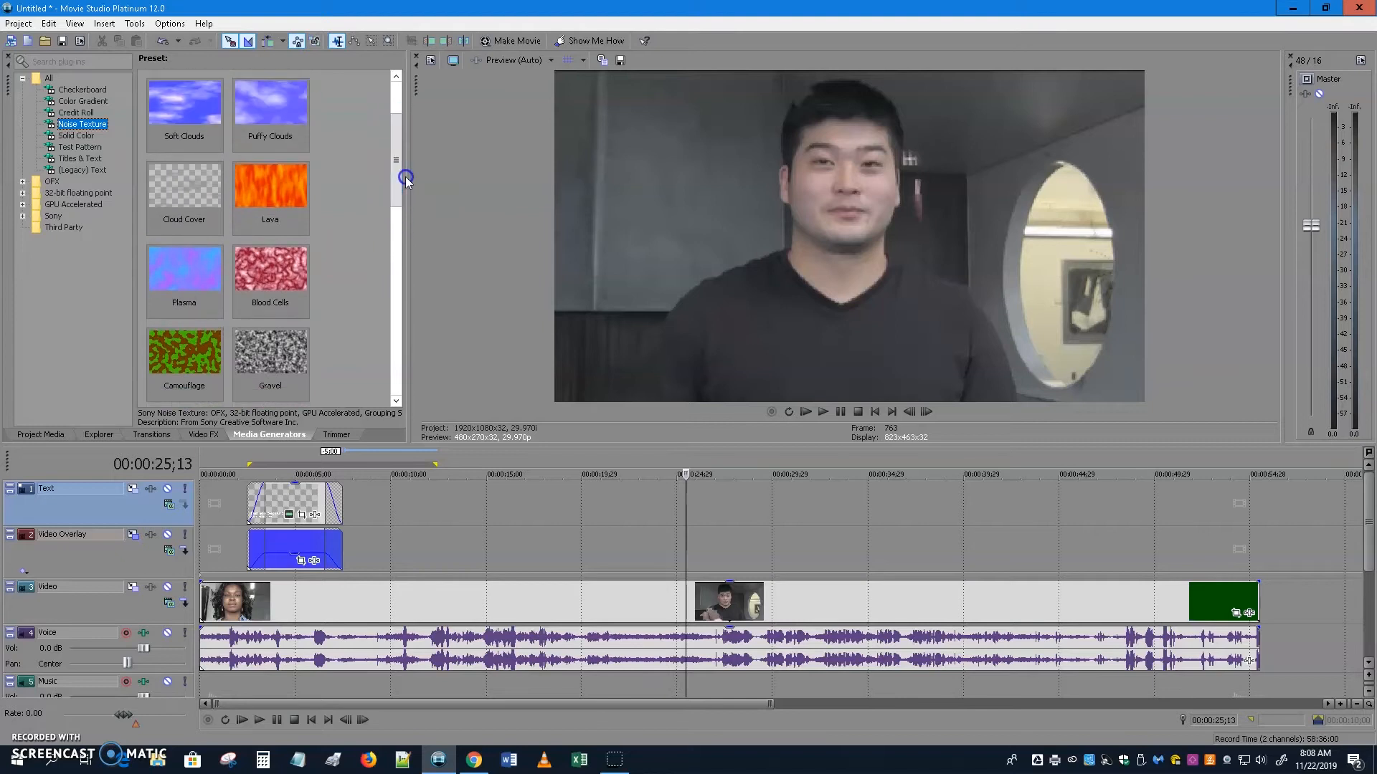
pyautogui.click(265, 271)
pyautogui.moveTo(268, 281); pyautogui.dragTo(692, 551)
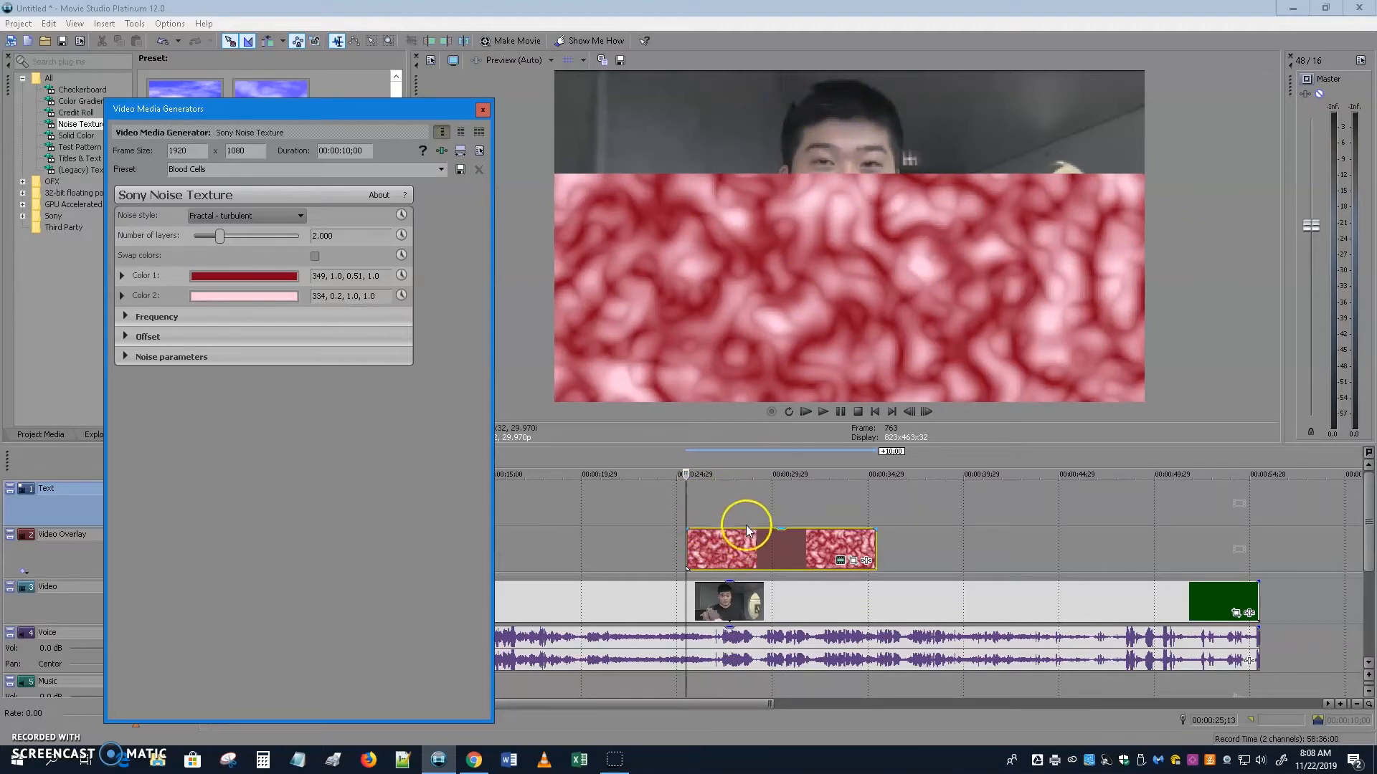
pyautogui.click(712, 546)
pyautogui.moveTo(712, 546); pyautogui.dragTo(721, 512)
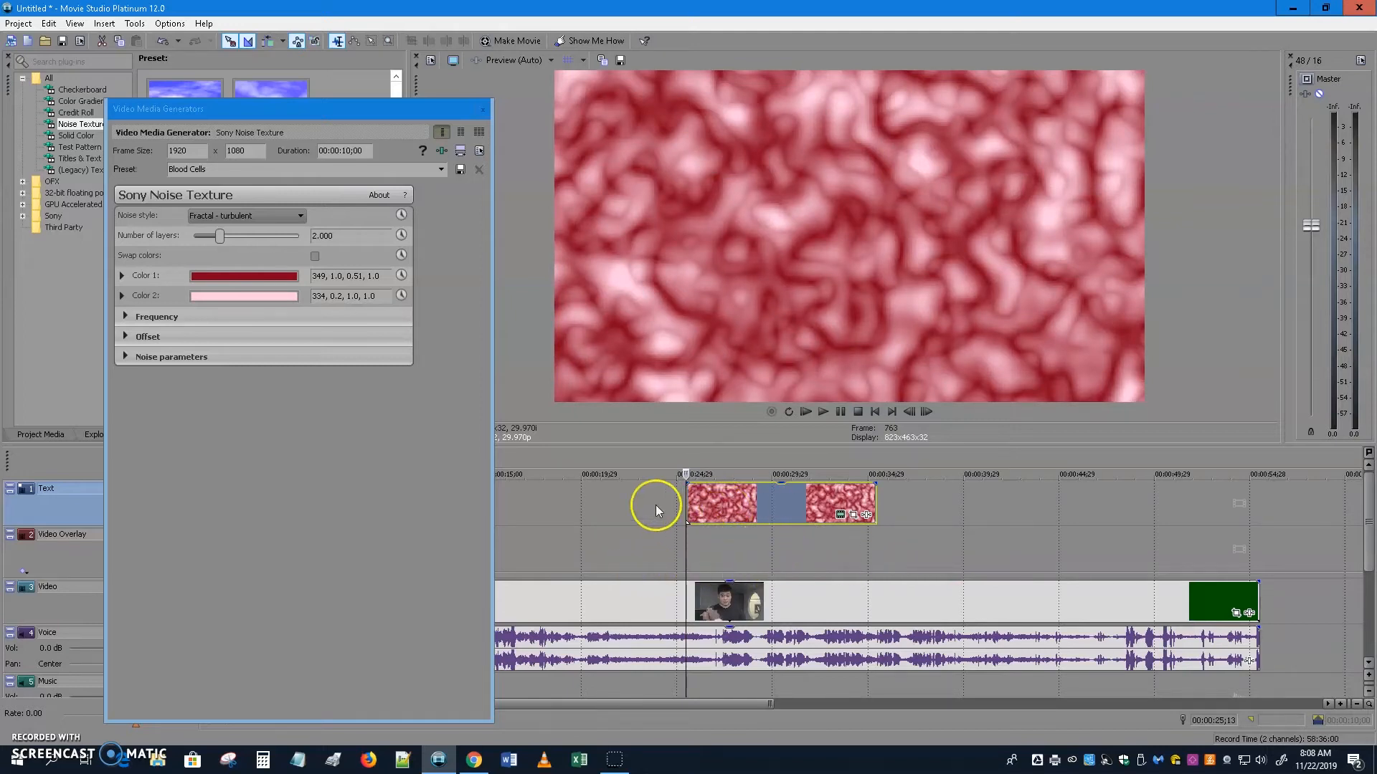
pyautogui.click(483, 113)
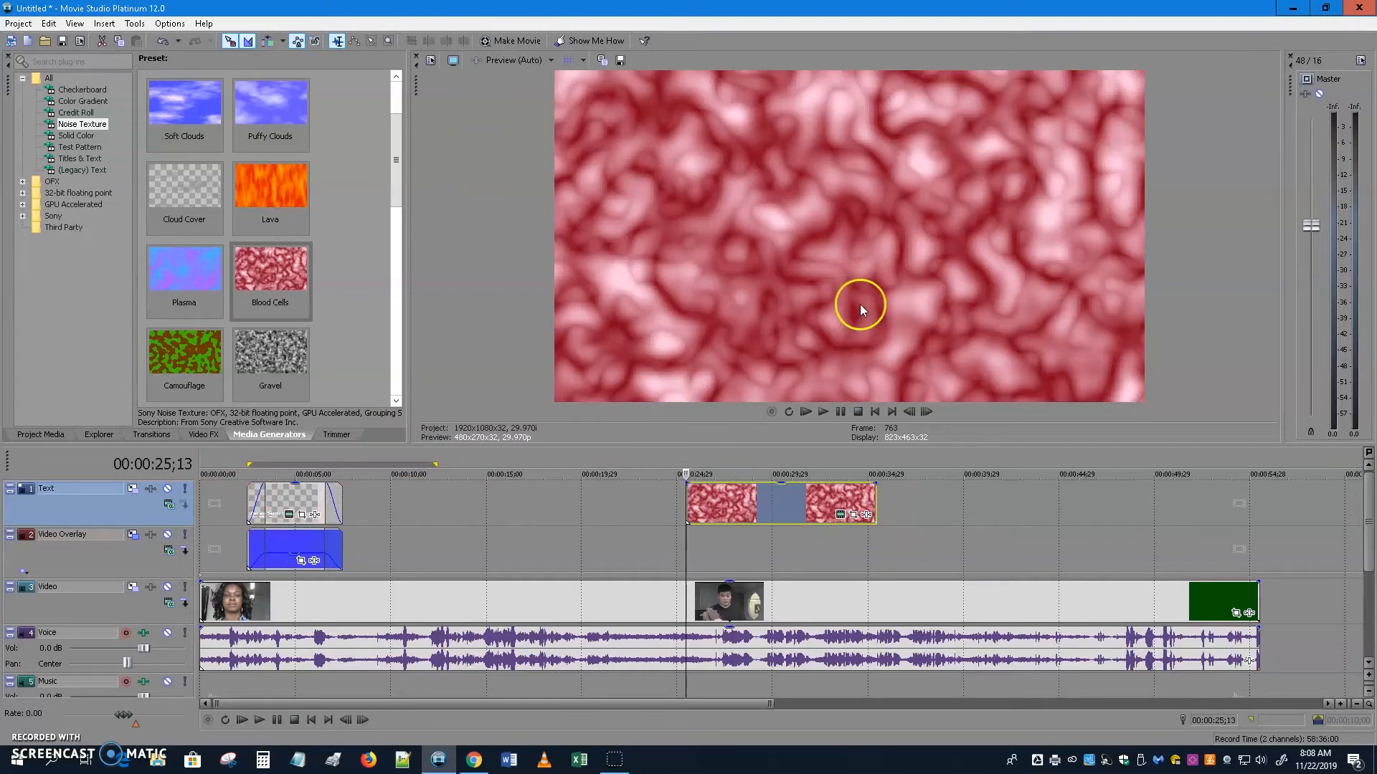
# Insert a new video track at the top and trim the Blood Cells clip to a few seconds.
pyautogui.rightClick(130, 508)
pyautogui.click(180, 538)
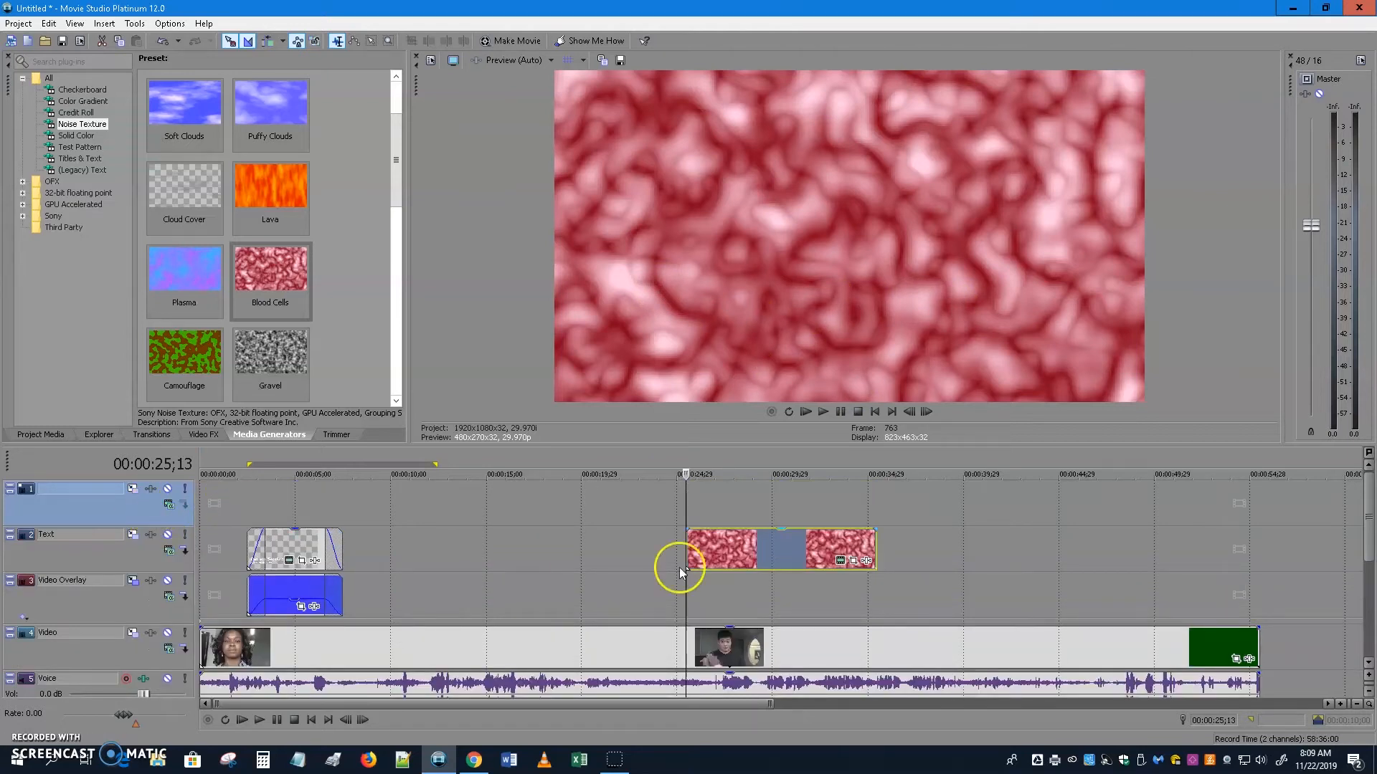
pyautogui.moveTo(875, 549); pyautogui.dragTo(772, 555)
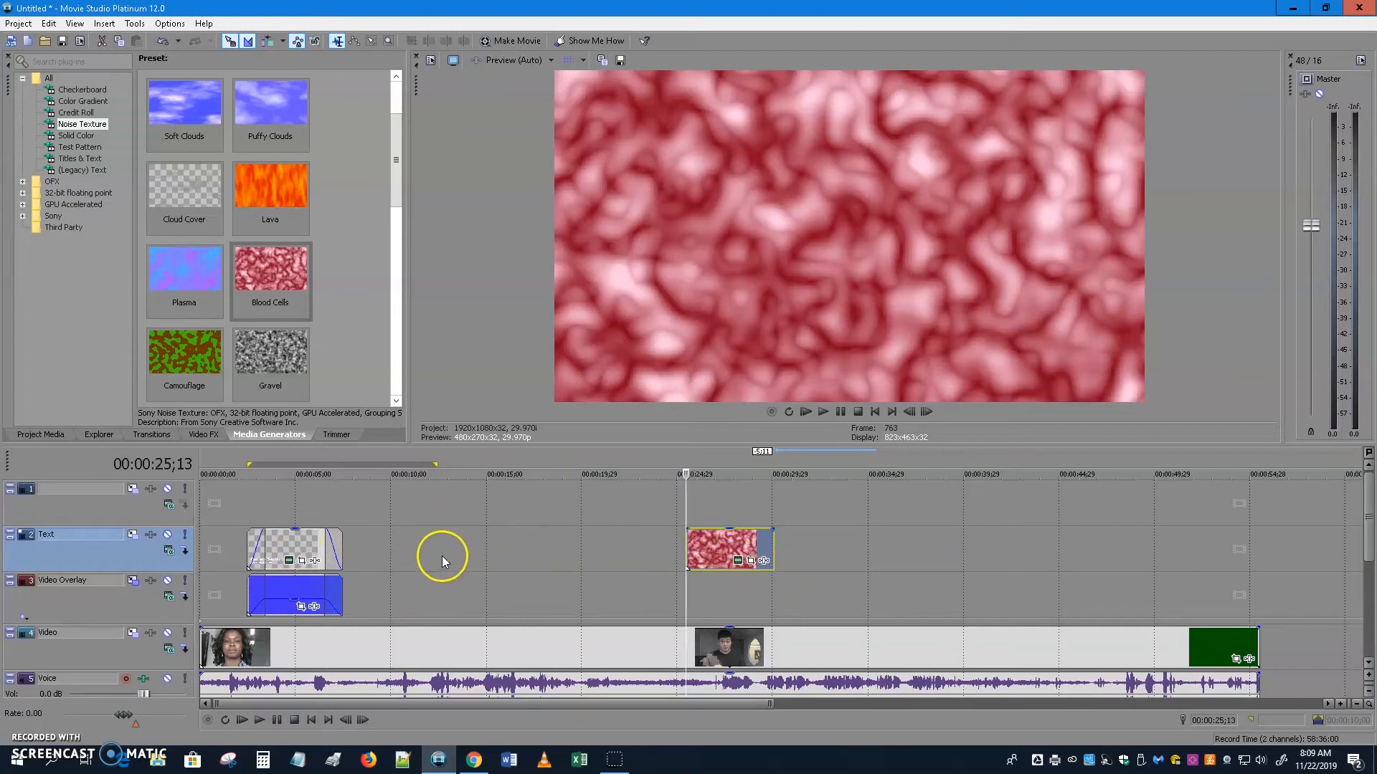
pyautogui.click(280, 548)
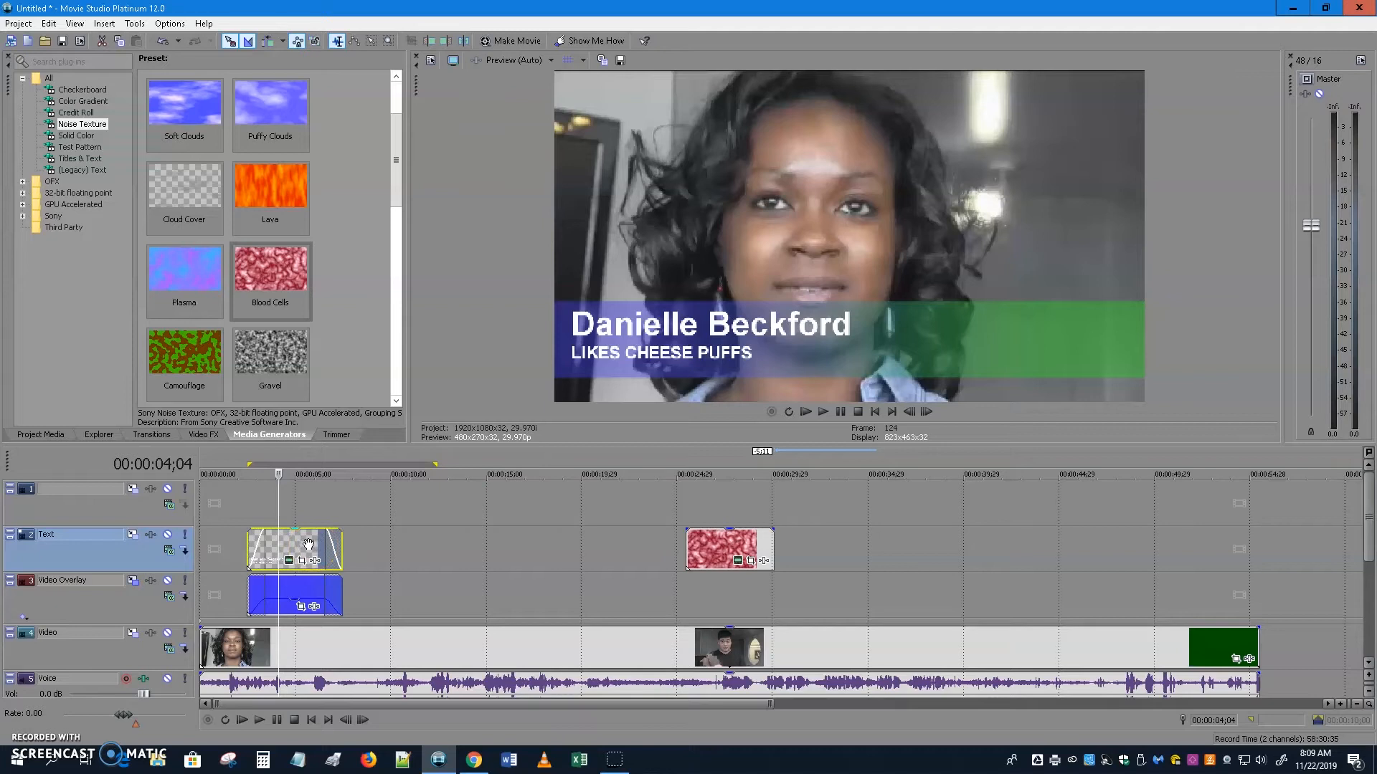
# Paste a new copy of the name title onto the top track, aligned above the Blood Cells clip.
pyautogui.click(273, 545)
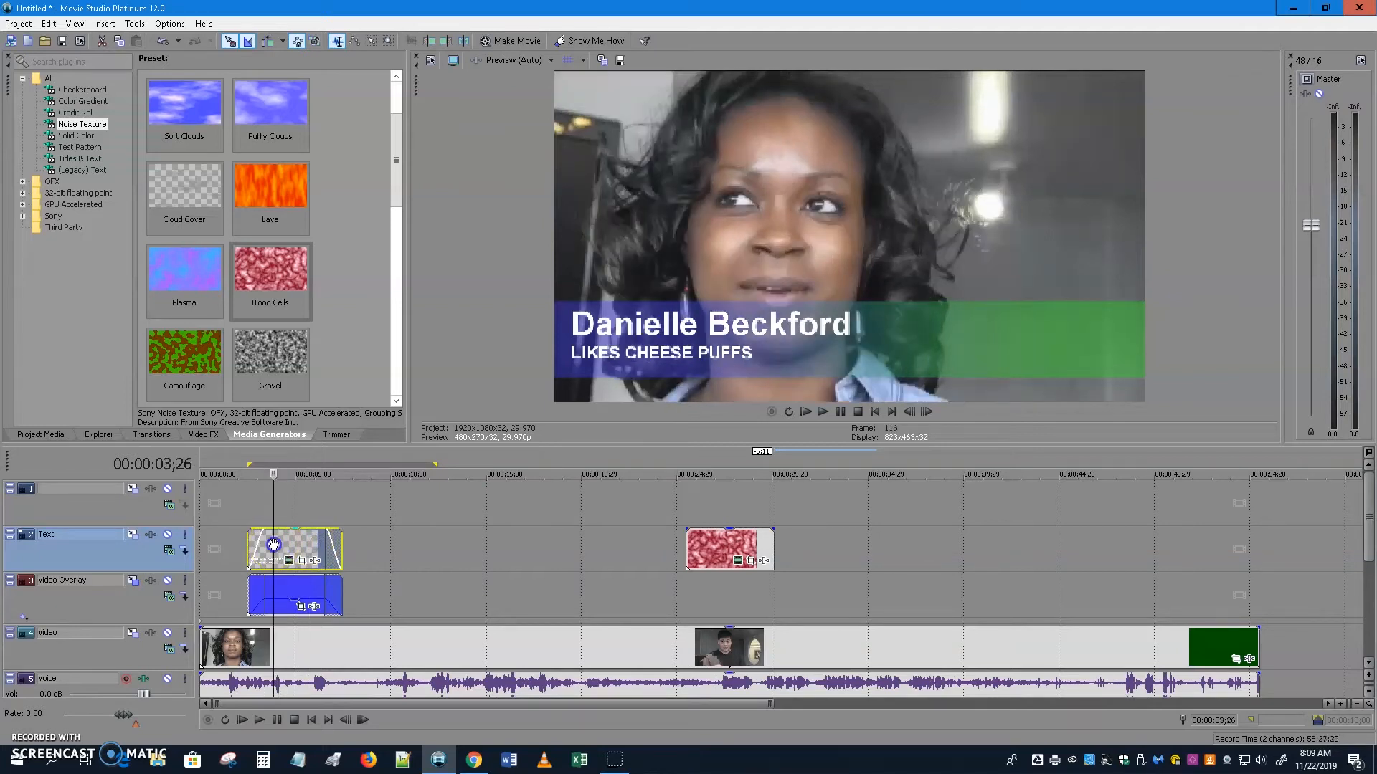
pyautogui.click(678, 491)
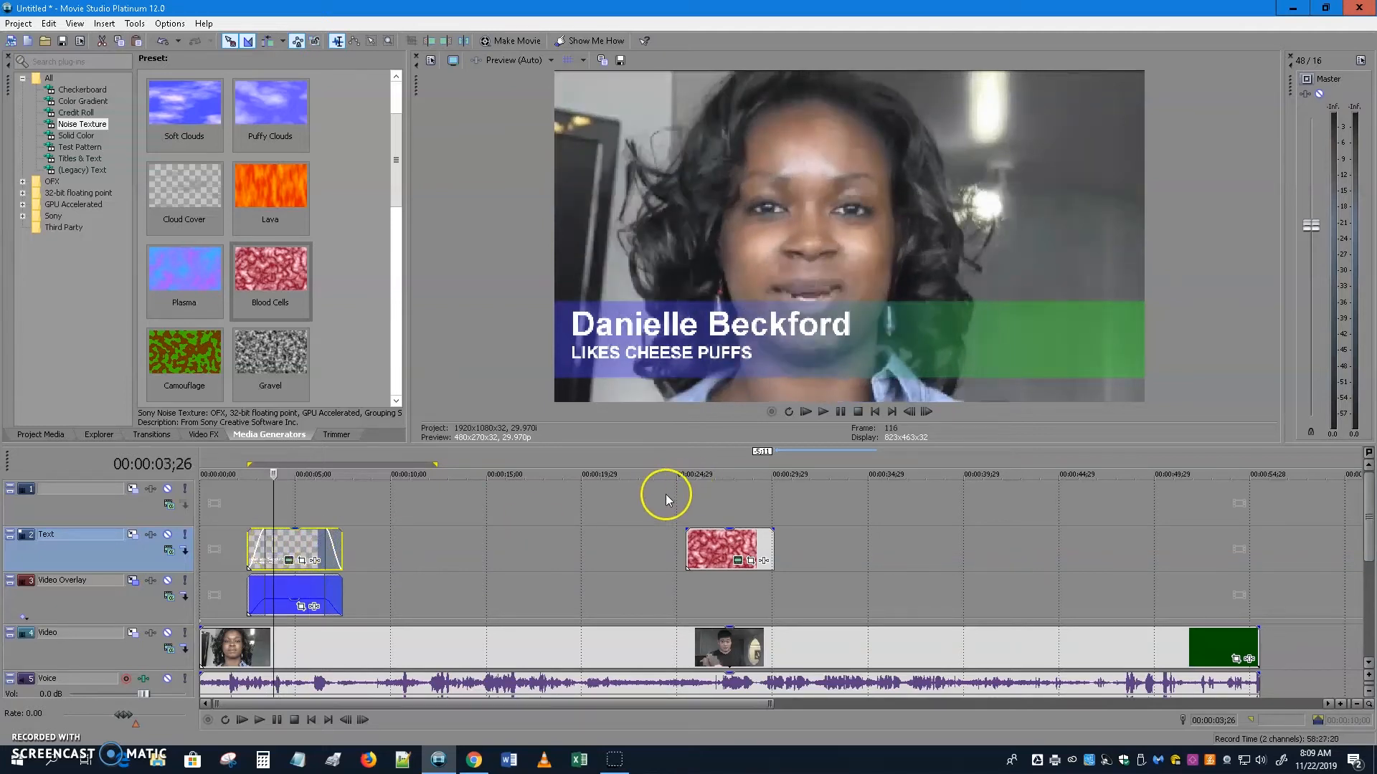
pyautogui.click(678, 501)
pyautogui.click(561, 498)
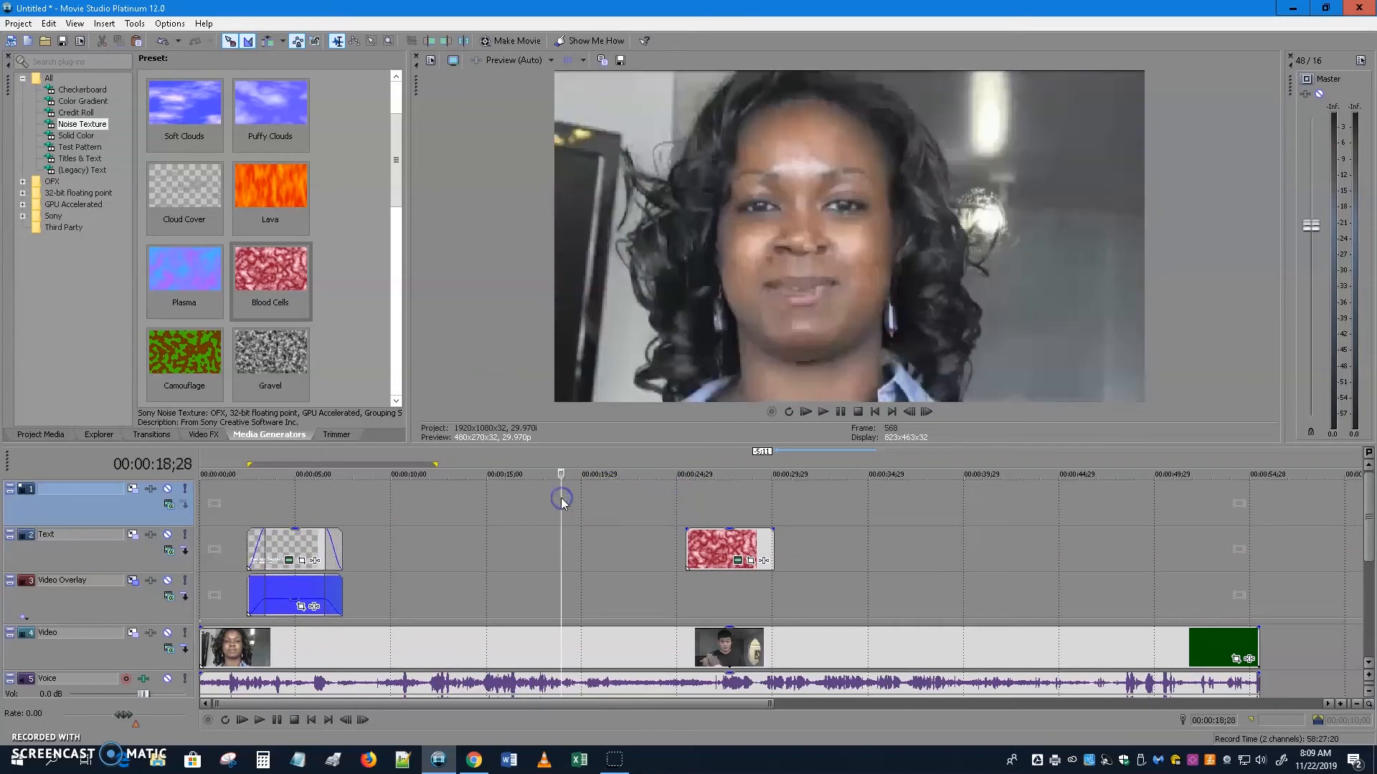
pyautogui.hotkey('ctrl', 'v')
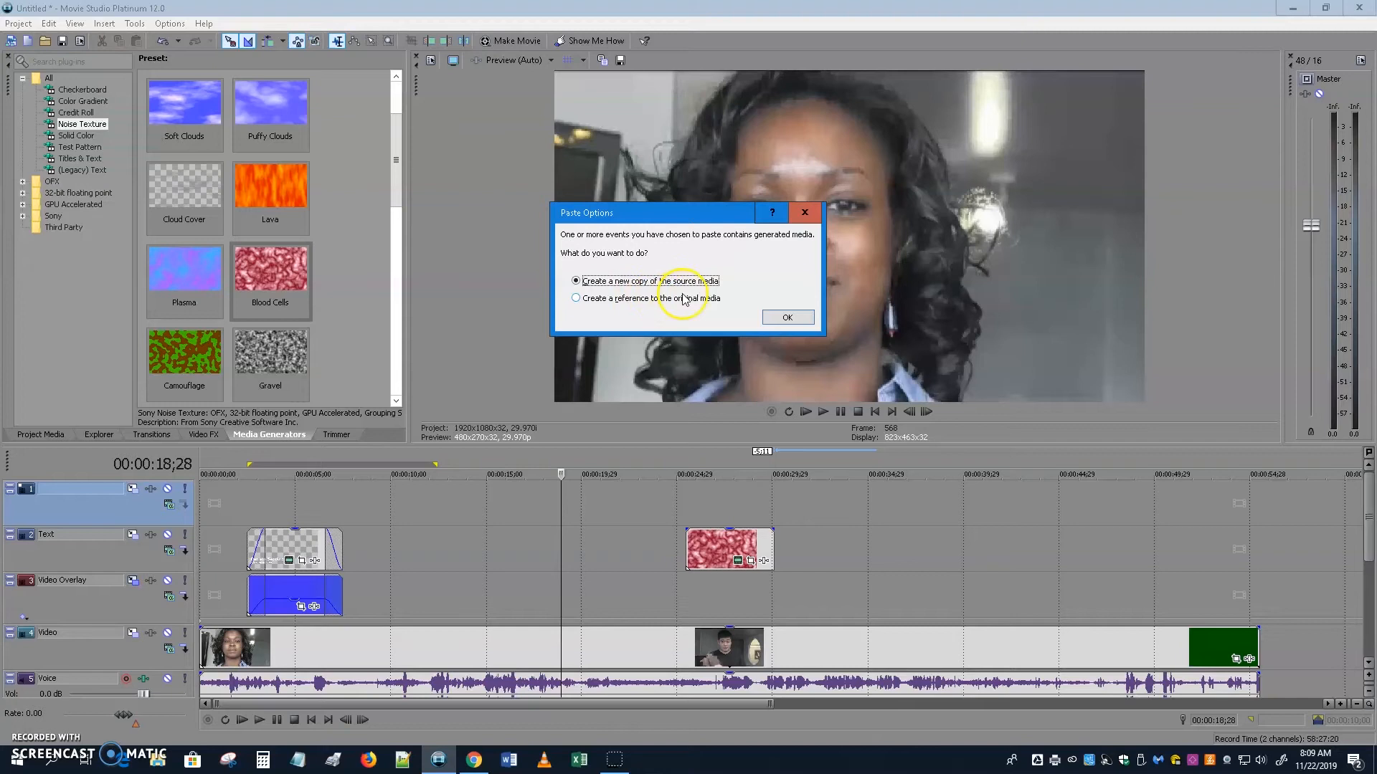
pyautogui.click(788, 318)
pyautogui.moveTo(611, 500); pyautogui.dragTo(759, 486)
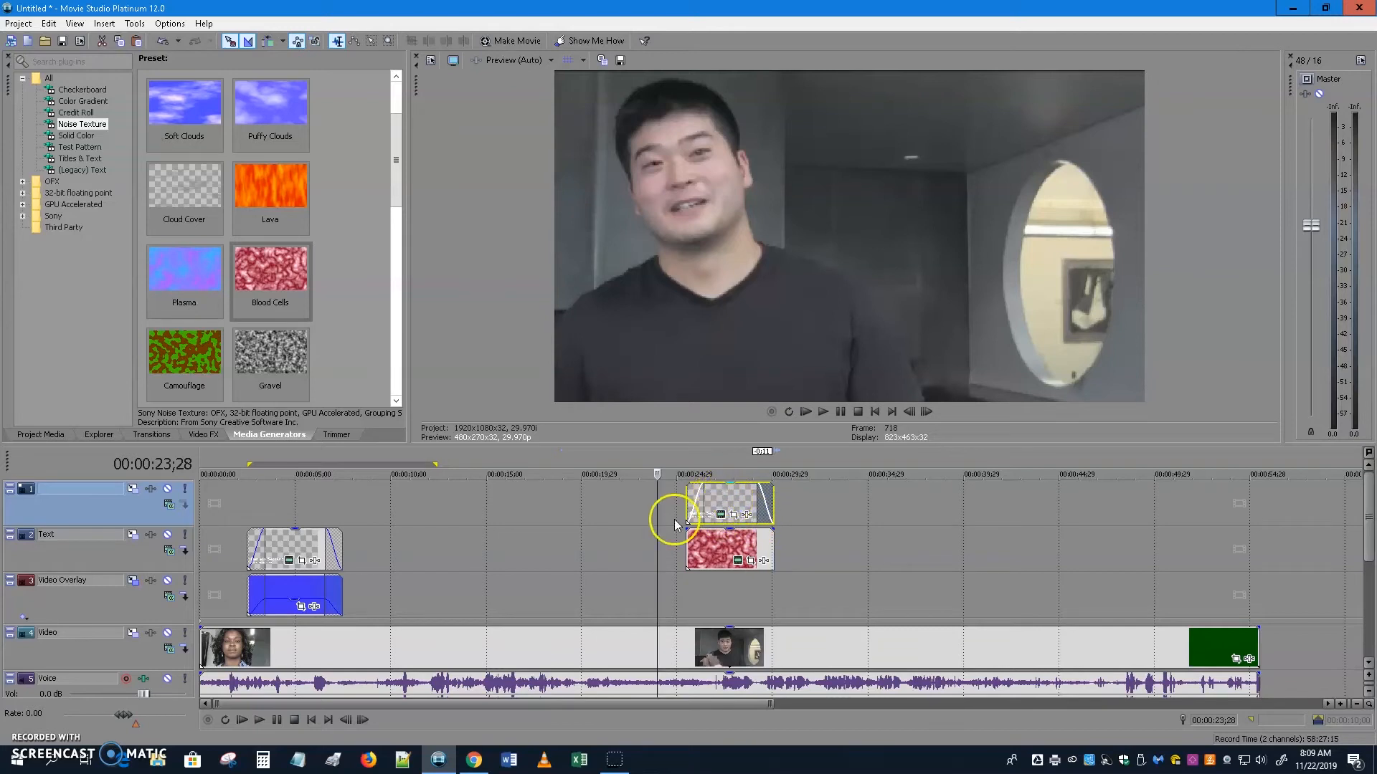
pyautogui.click(731, 527)
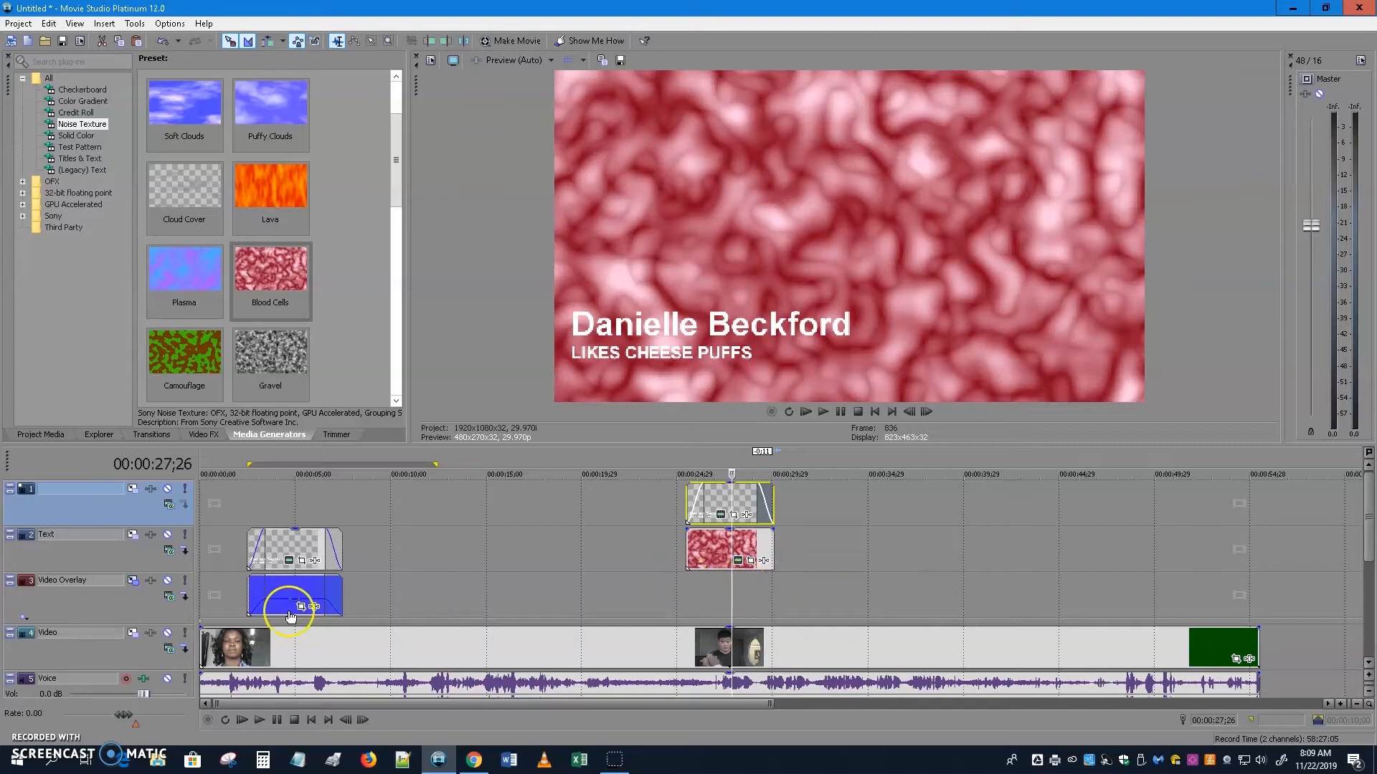
# Open the Blood Cells clip's Pan/Crop settings and set Maintain aspect ratio to No.
pyautogui.click(751, 562)
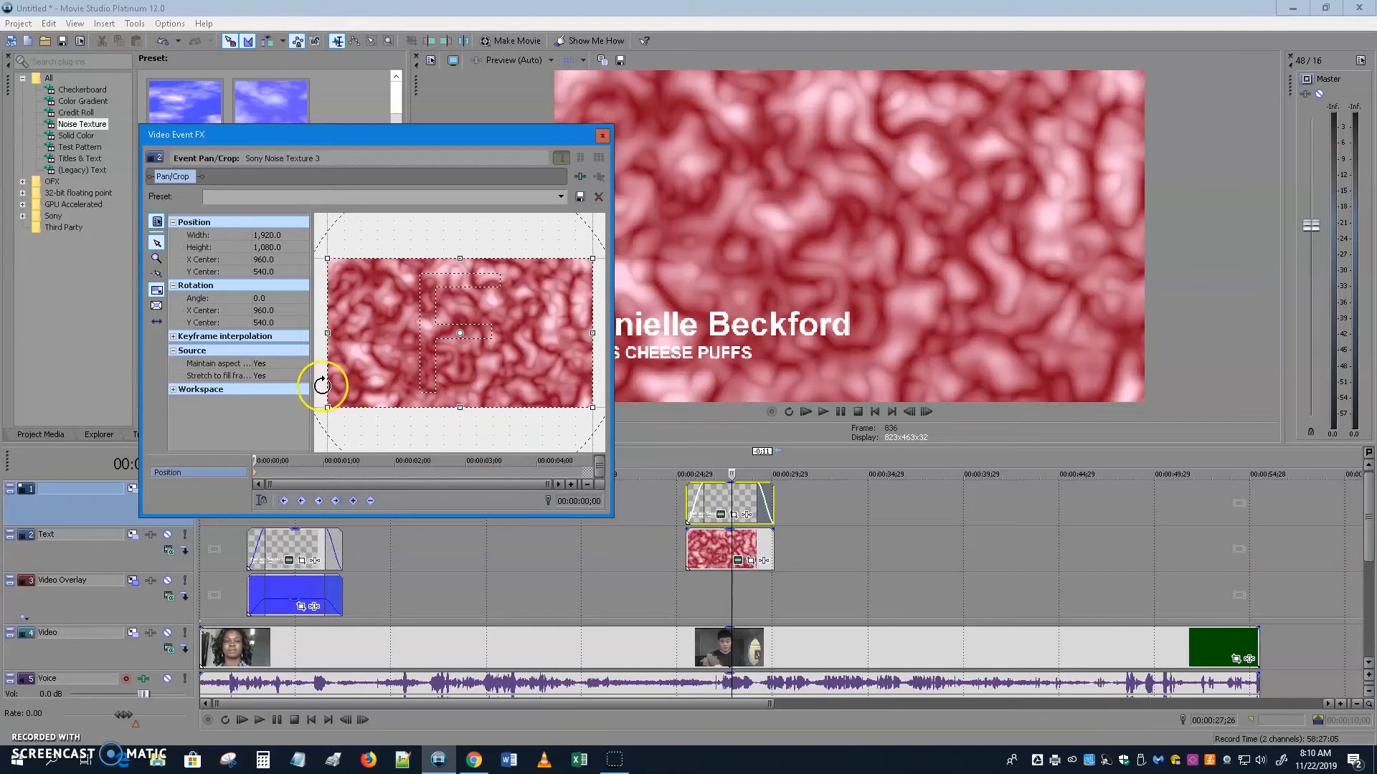
pyautogui.click(299, 366)
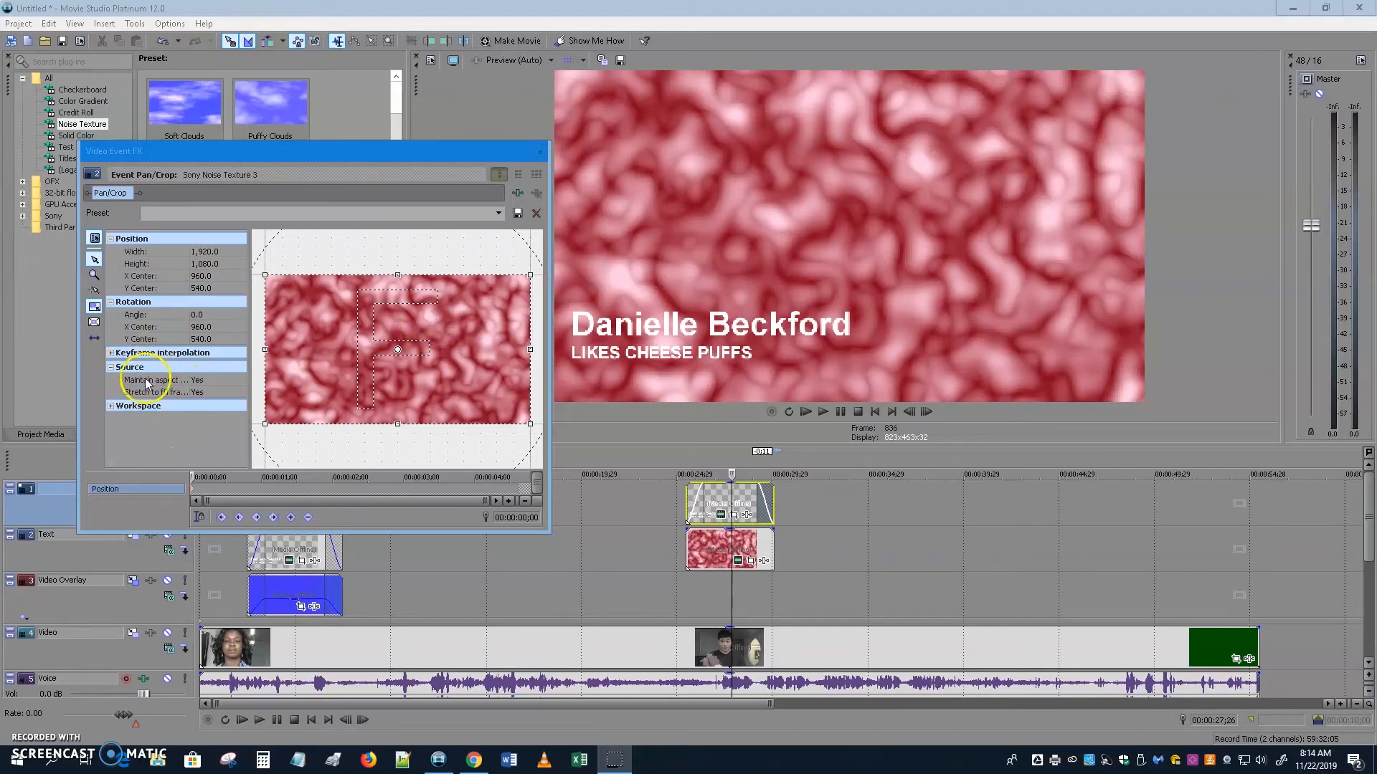
pyautogui.doubleClick(205, 382)
# Set Stretch to fill frame to No and unlock the crop's aspect ratio and centre resizing.
pyautogui.click(206, 394)
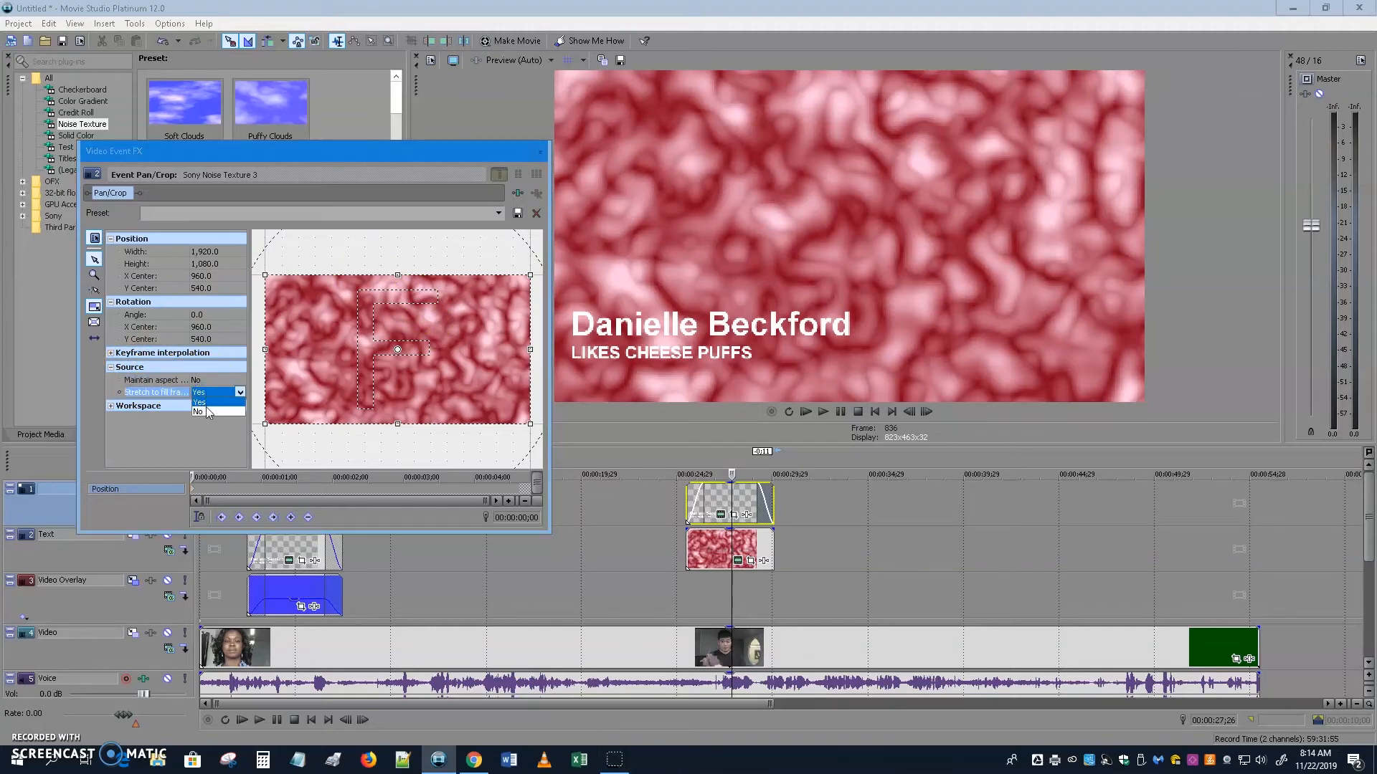
pyautogui.click(205, 412)
pyautogui.click(186, 385)
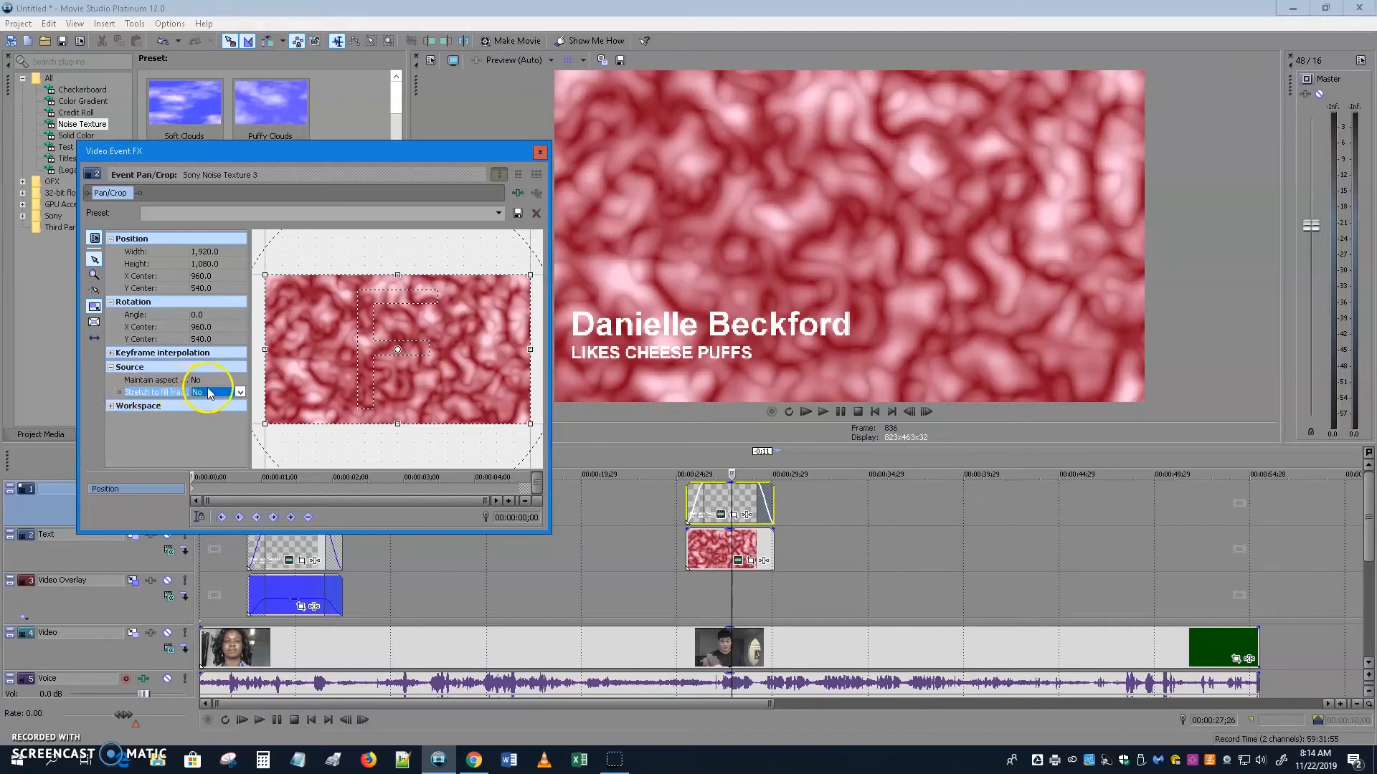
pyautogui.click(94, 307)
pyautogui.click(94, 337)
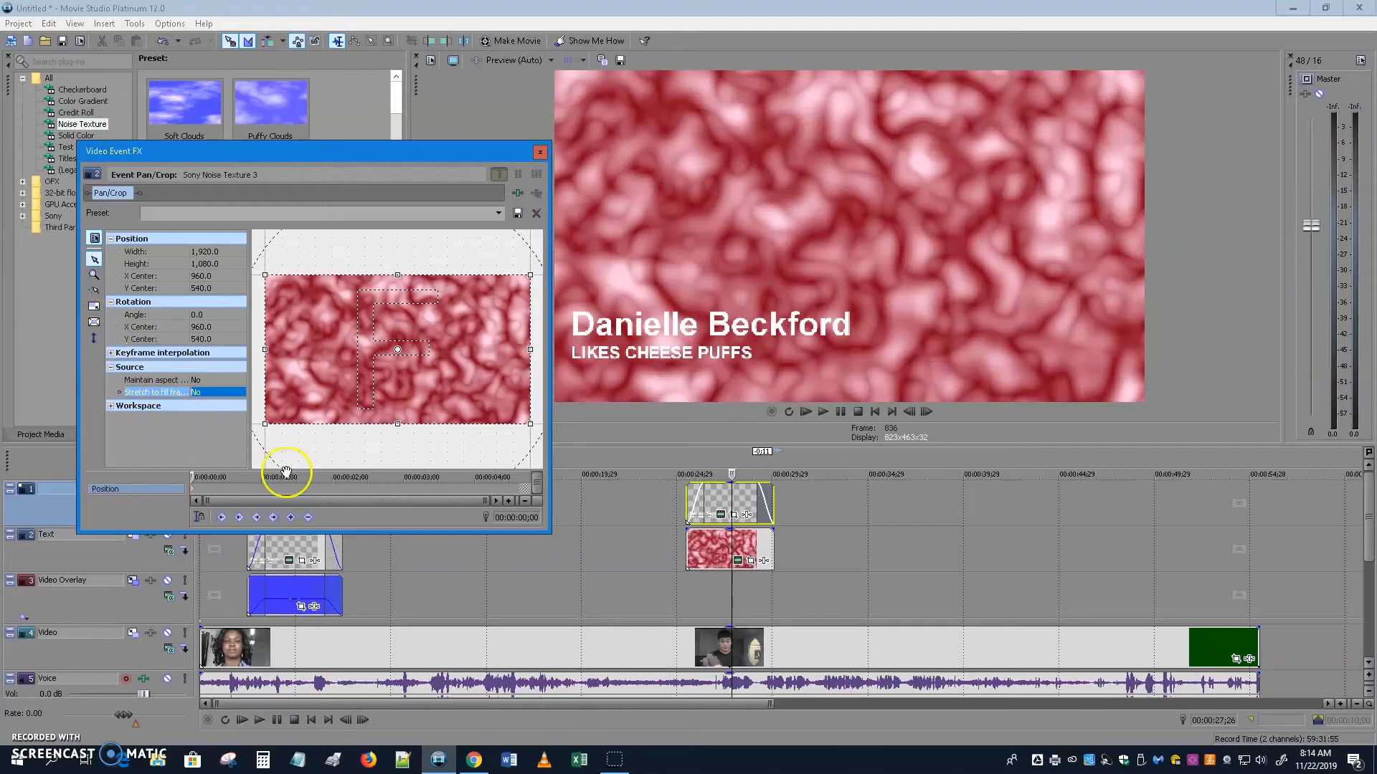
# Crop the texture to a 1,920 × 250 band and lower it behind the name title.
pyautogui.moveTo(398, 276); pyautogui.dragTo(393, 362)
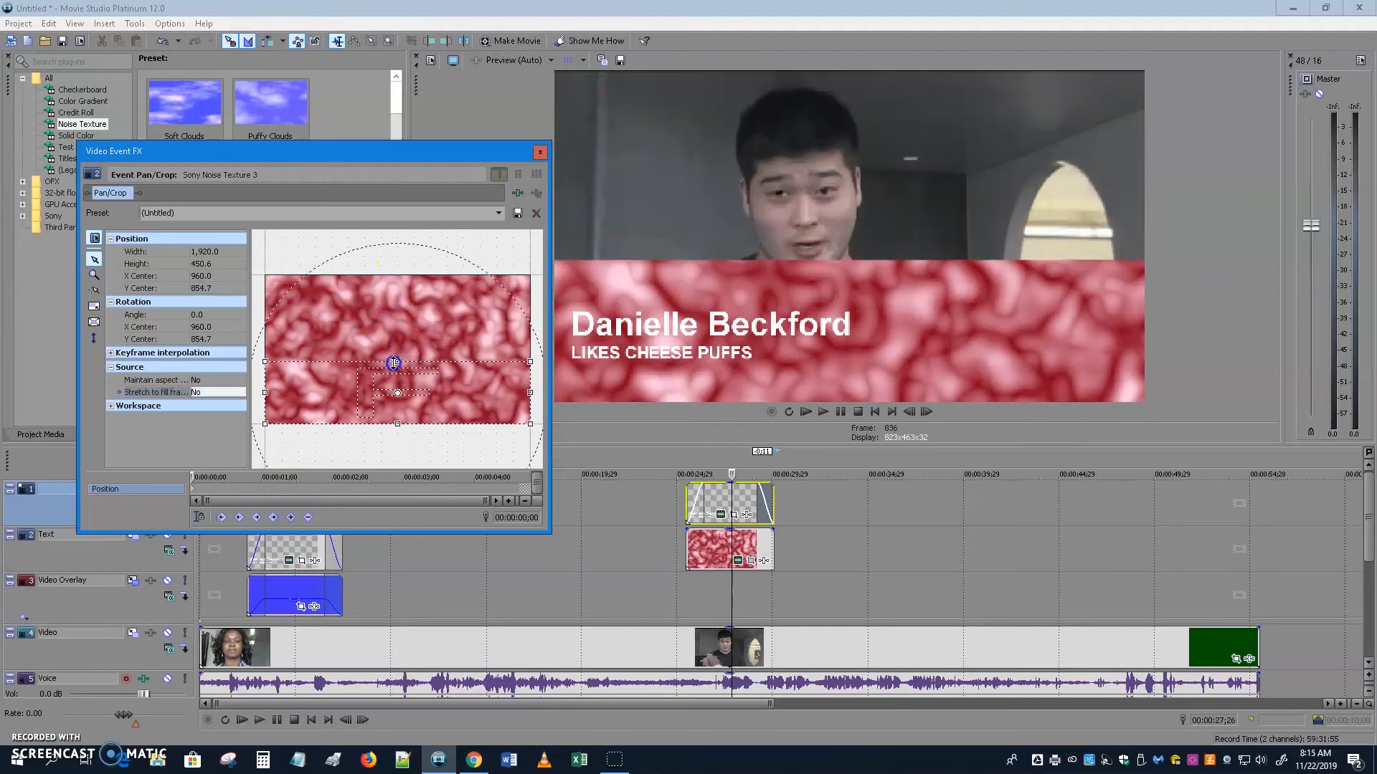
pyautogui.moveTo(397, 423); pyautogui.dragTo(398, 409)
pyautogui.click(214, 334)
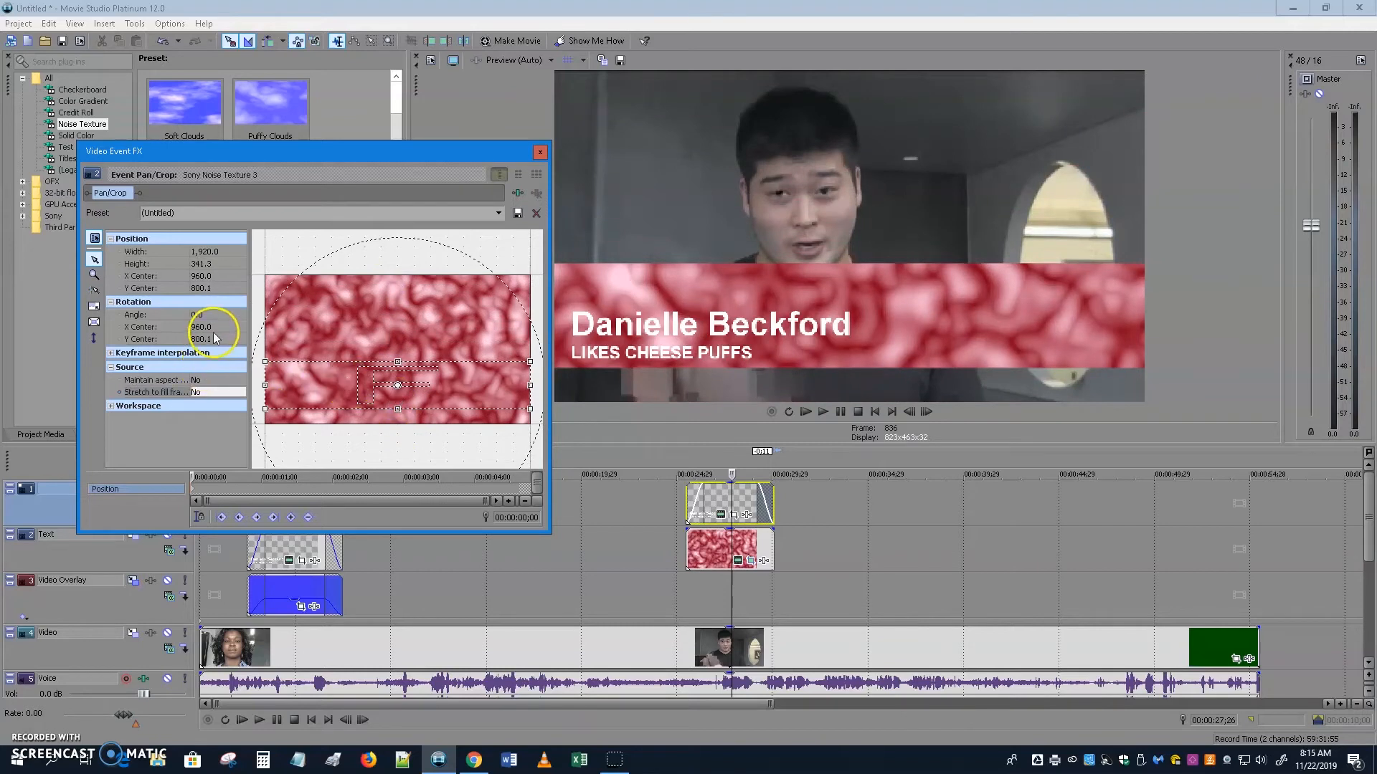
pyautogui.doubleClick(218, 264)
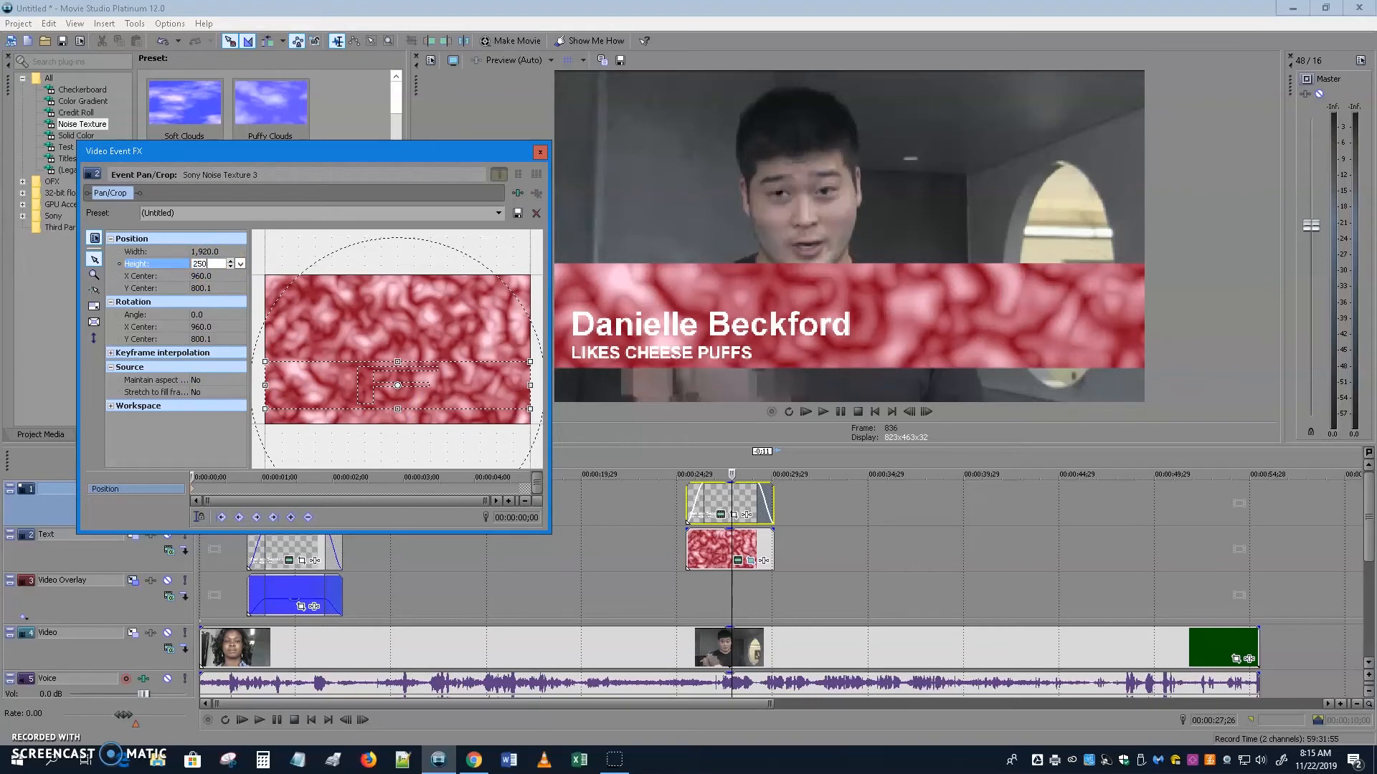
pyautogui.press('Return')
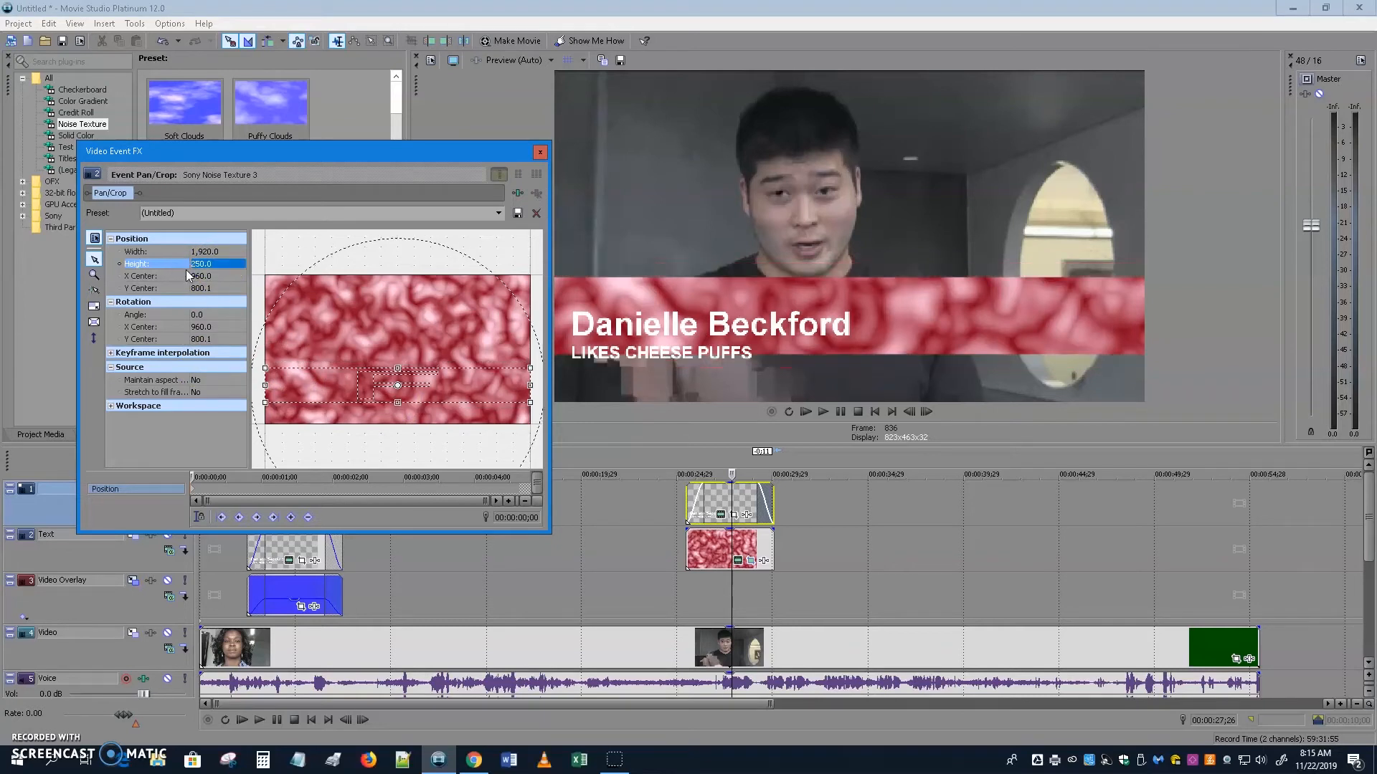
pyautogui.press('Down')
pyautogui.press('Down')
pyautogui.press('Down')
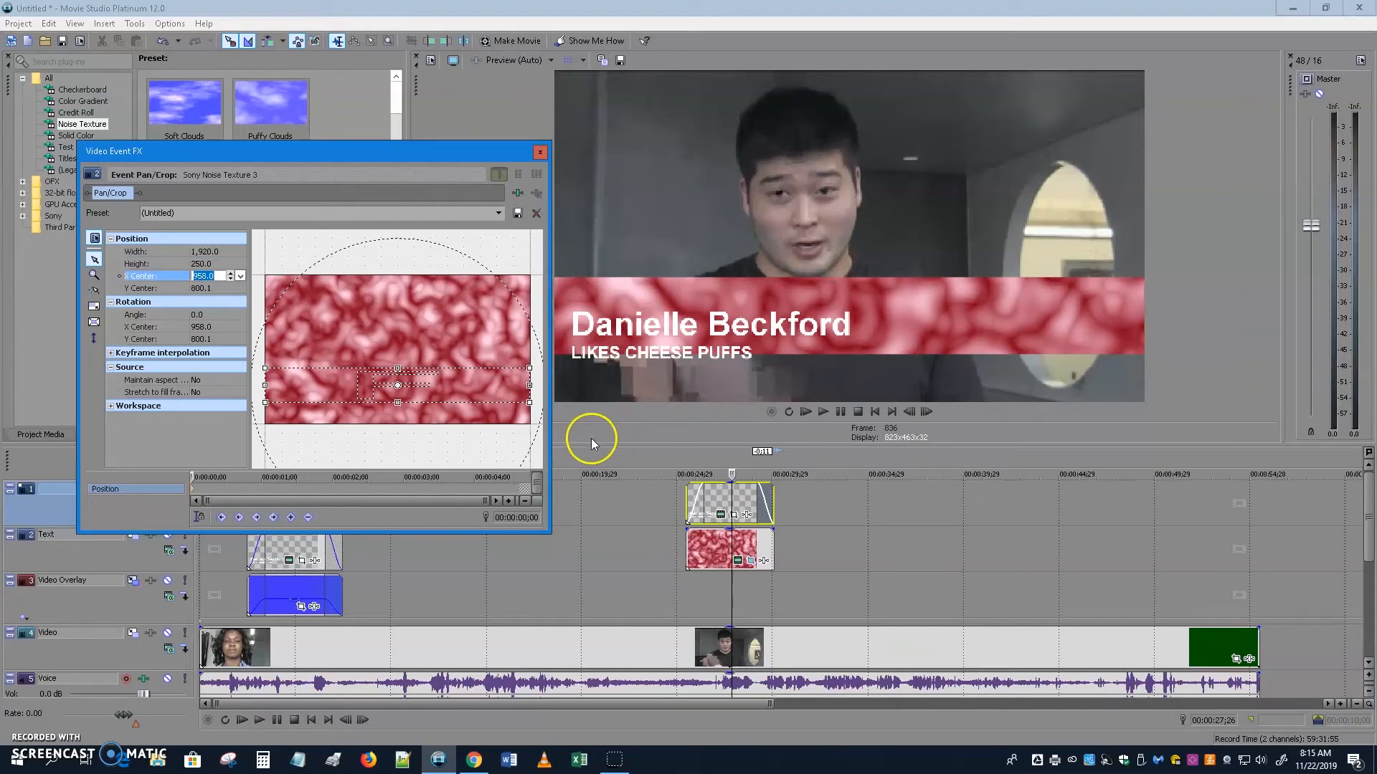
pyautogui.click(325, 385)
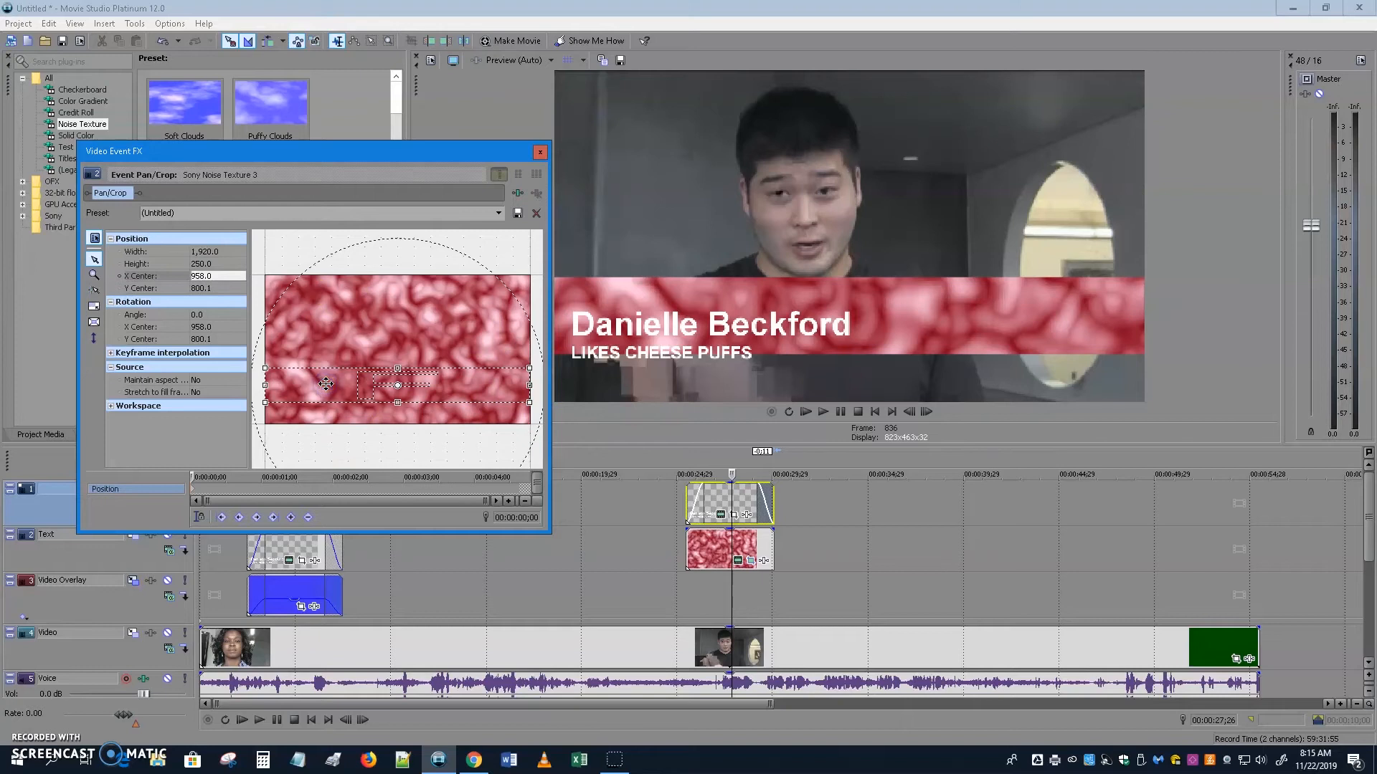
pyautogui.moveTo(347, 385); pyautogui.dragTo(351, 399)
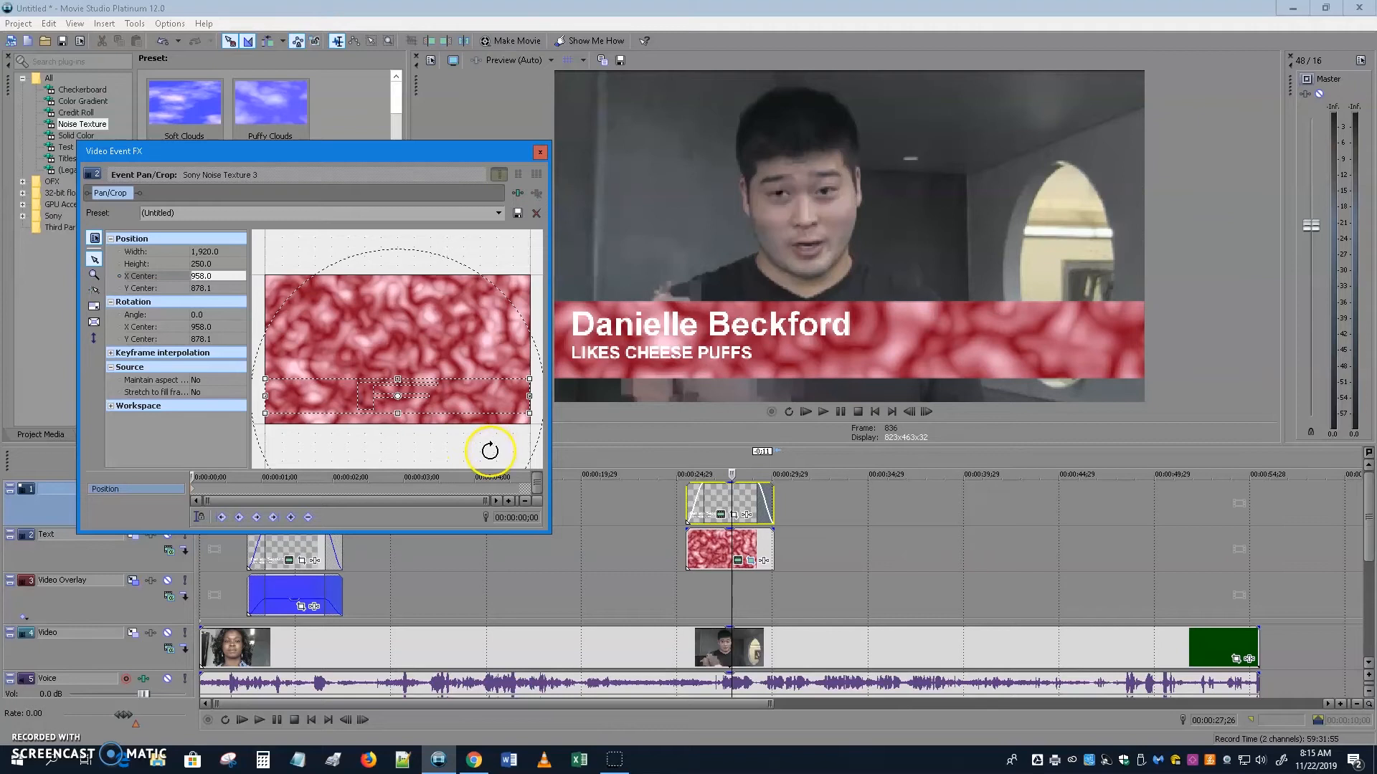
pyautogui.click(546, 154)
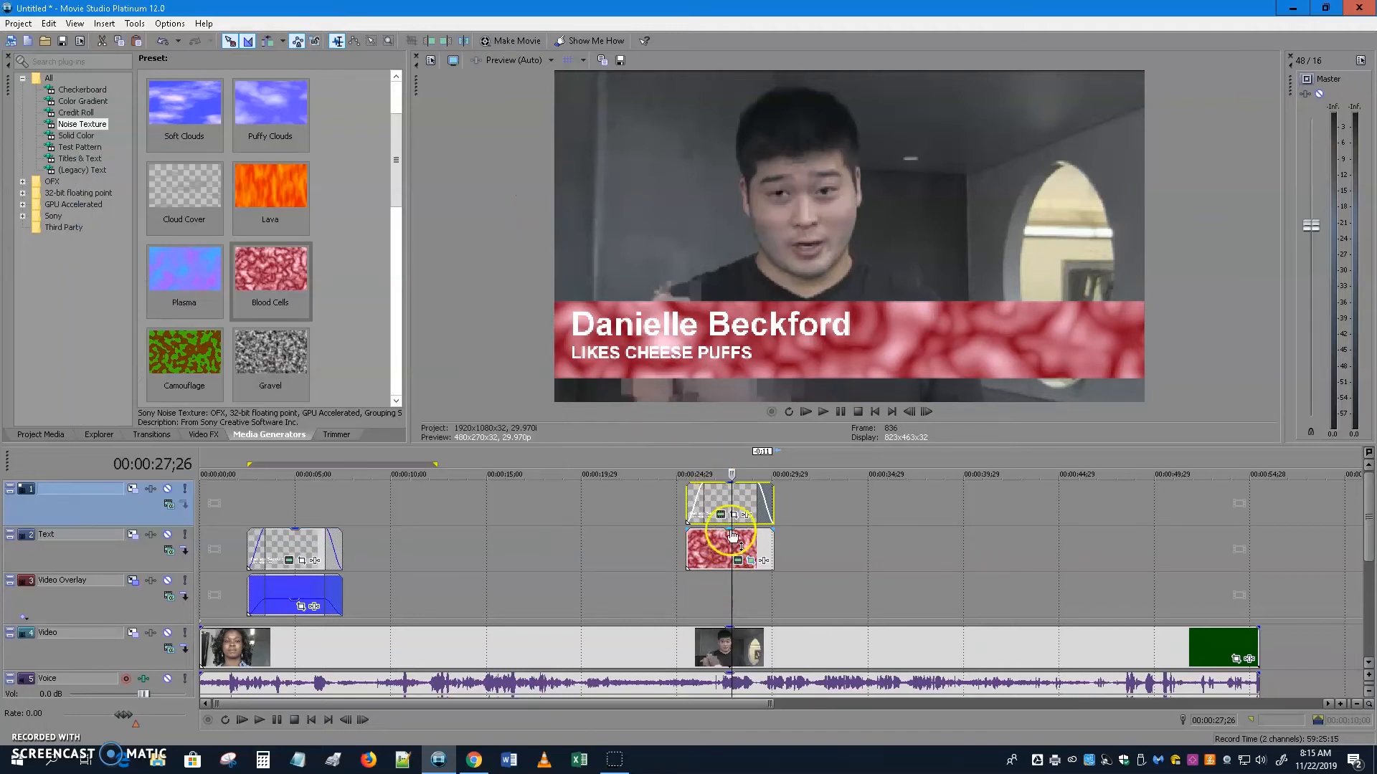
# Set the red bar to 50% opacity, noise layers to 2.306, and frequency to 15.919 × 15.511.
pyautogui.moveTo(731, 532); pyautogui.dragTo(731, 551)
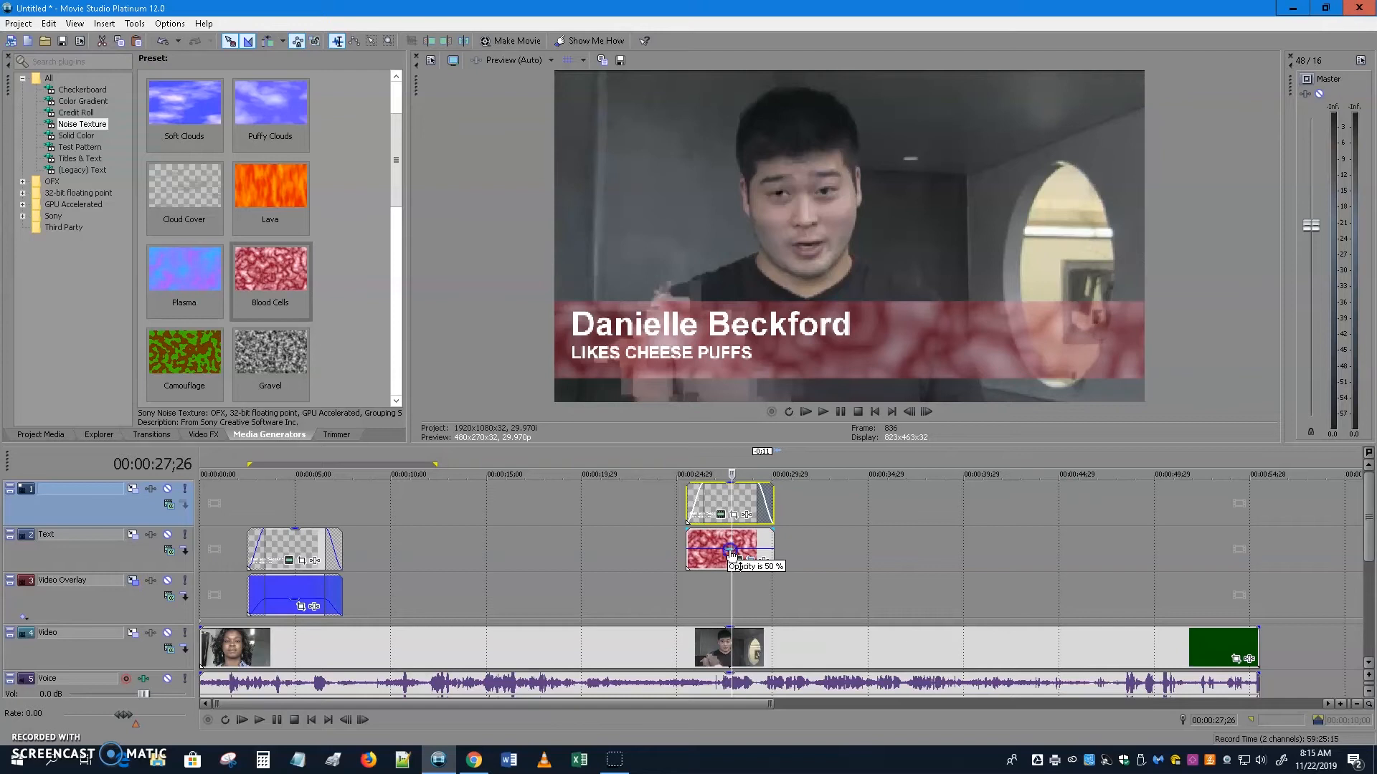
pyautogui.click(737, 561)
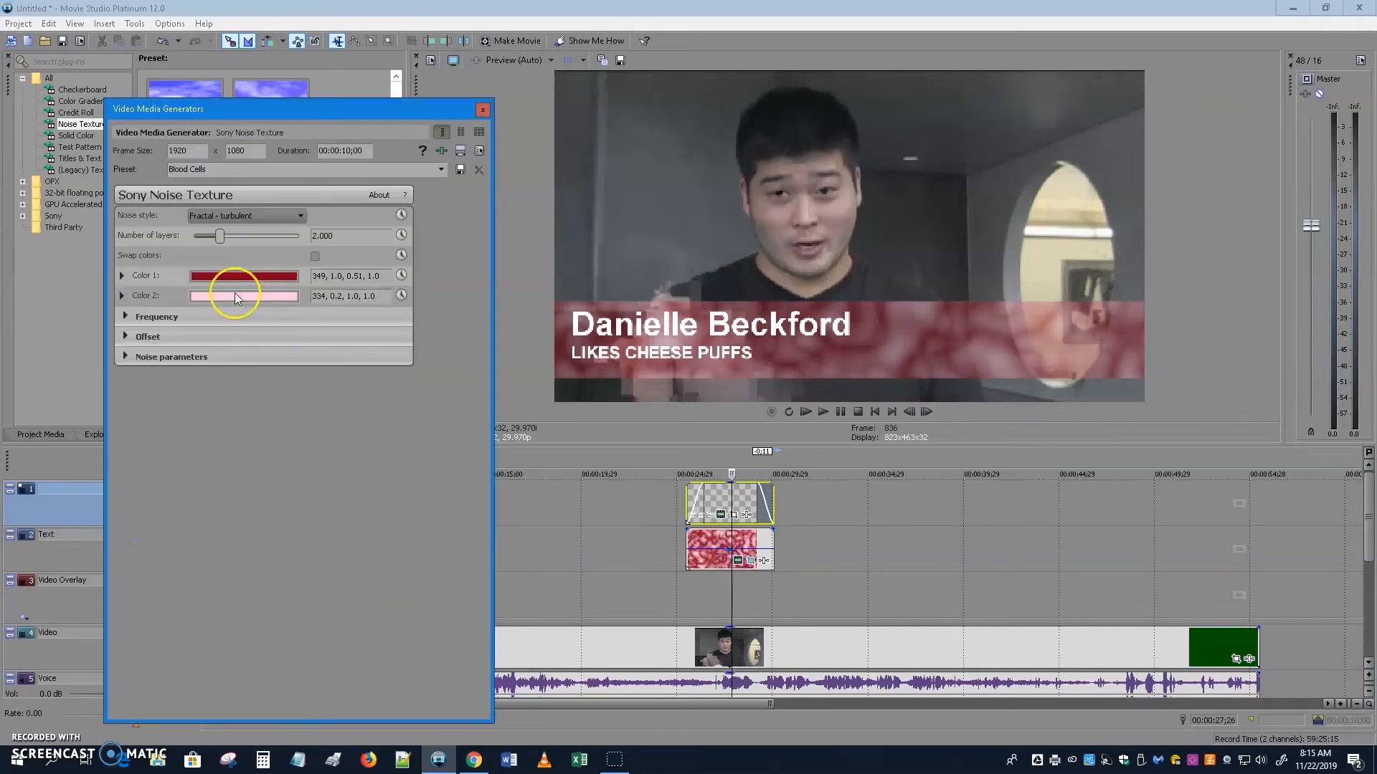
pyautogui.moveTo(217, 235)
pyautogui.mouseDown()
pyautogui.moveTo(240, 243)
pyautogui.moveTo(227, 241)
pyautogui.mouseUp()
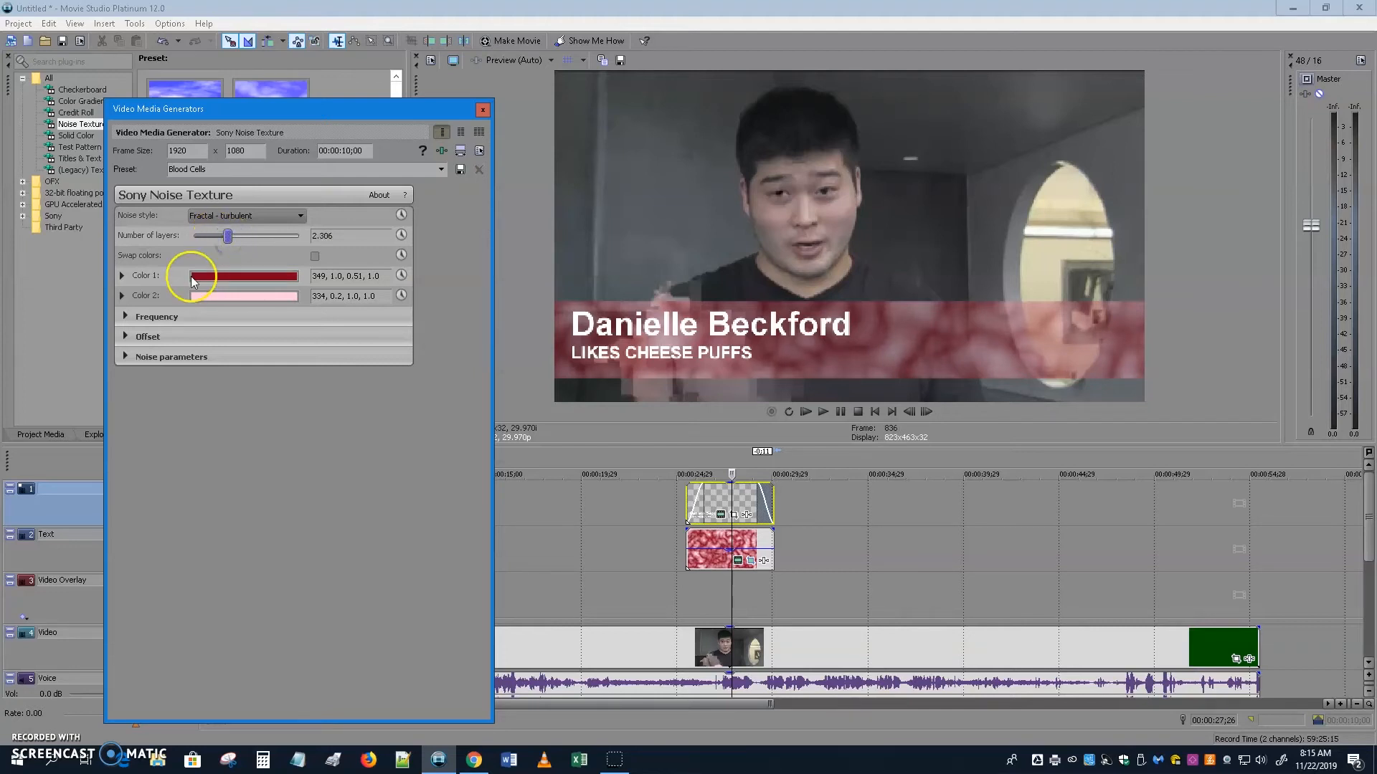
pyautogui.click(125, 317)
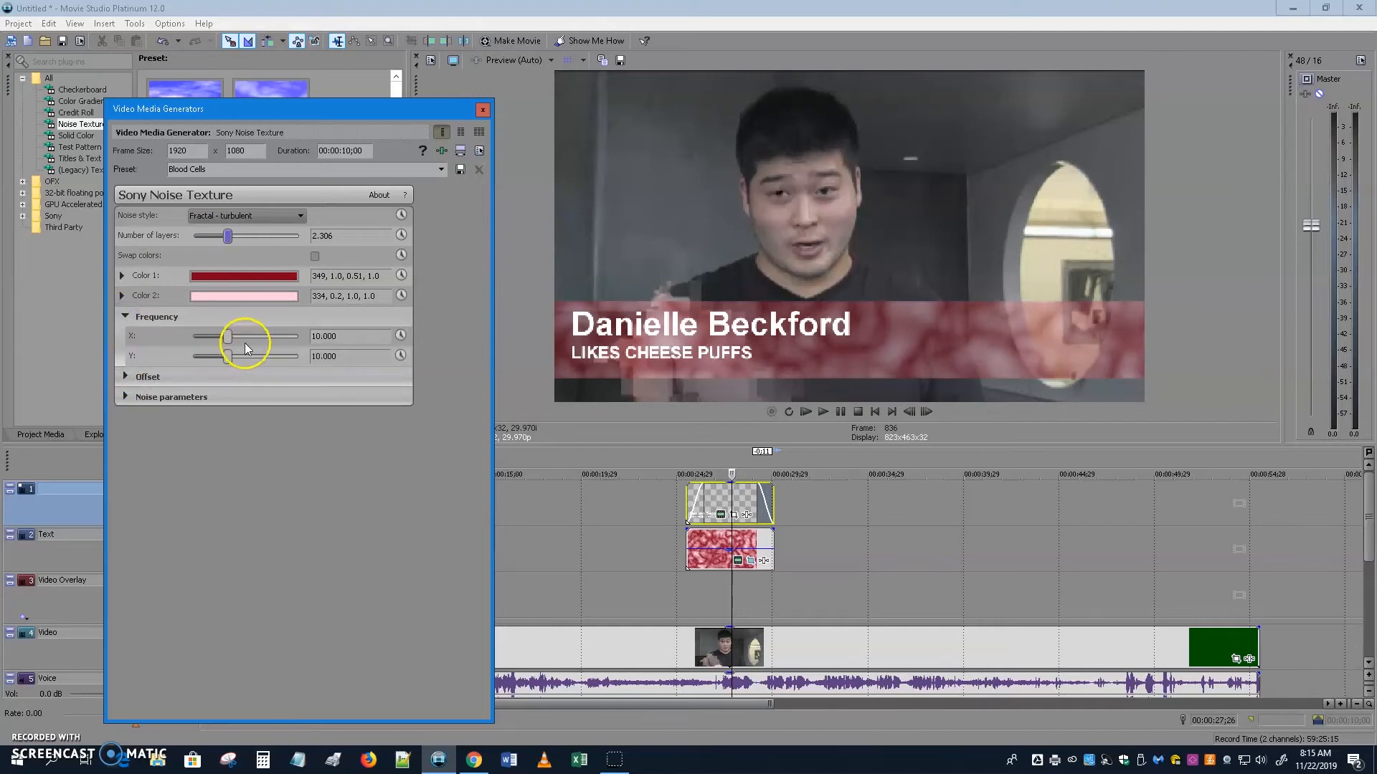
pyautogui.moveTo(226, 335); pyautogui.dragTo(250, 365)
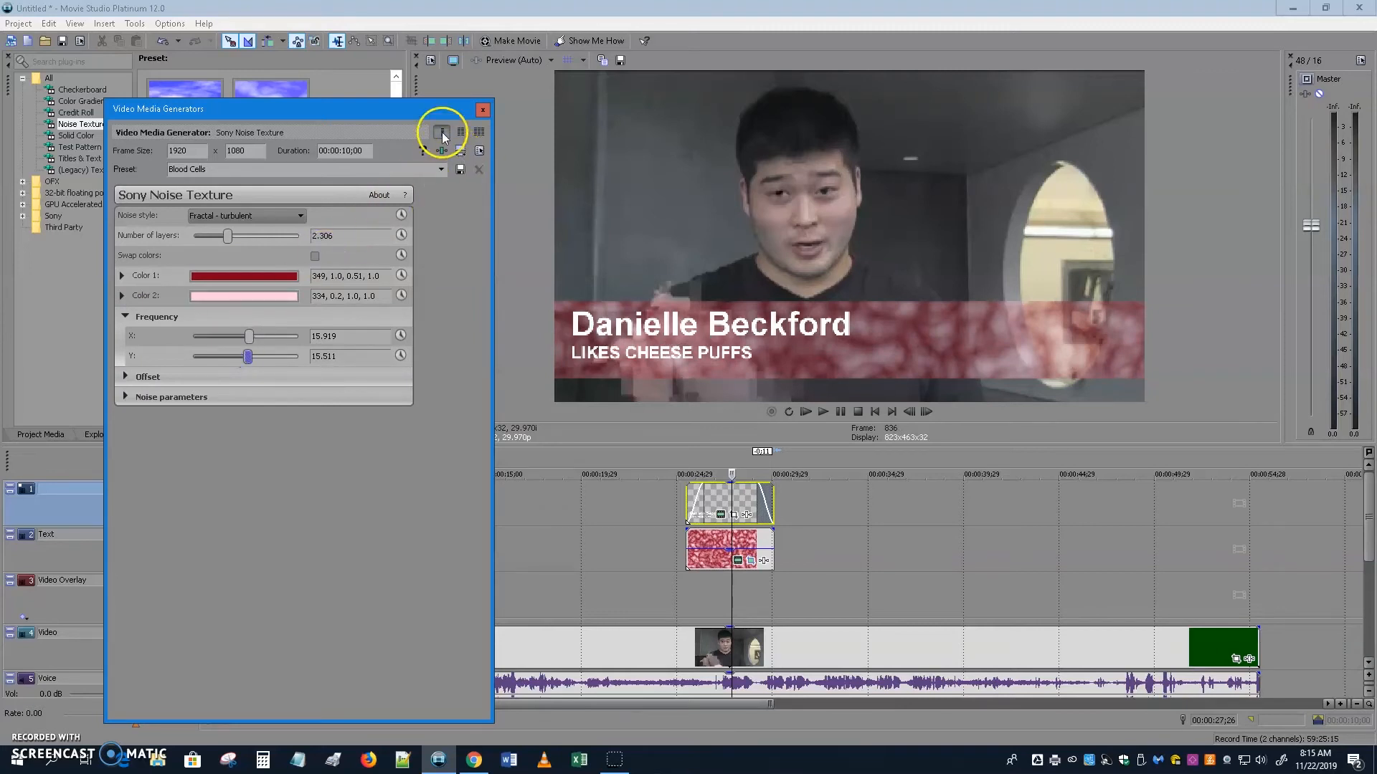
pyautogui.click(482, 111)
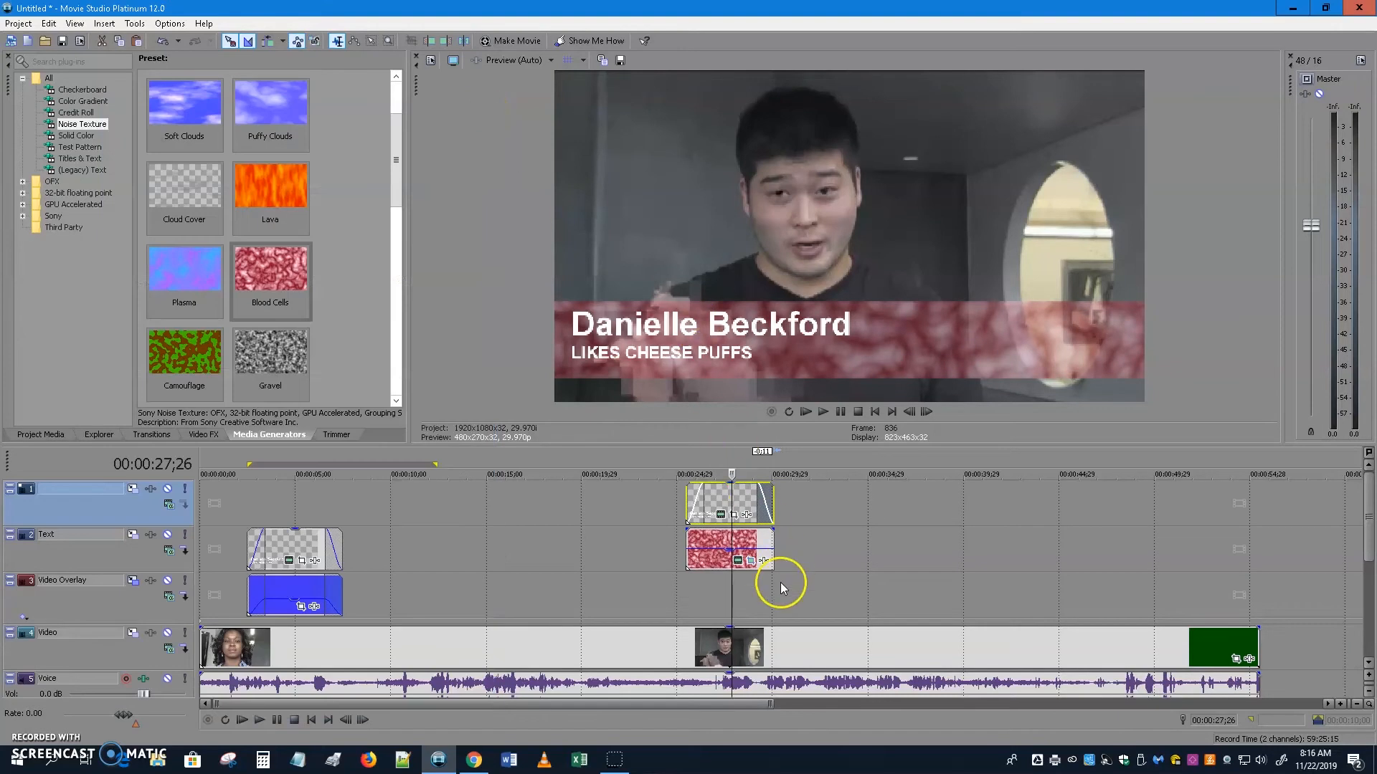
# Add a fade-in to the red bar, play back the lower third, and open the title's text.
pyautogui.moveTo(684, 529); pyautogui.dragTo(755, 529)
pyautogui.click(674, 585)
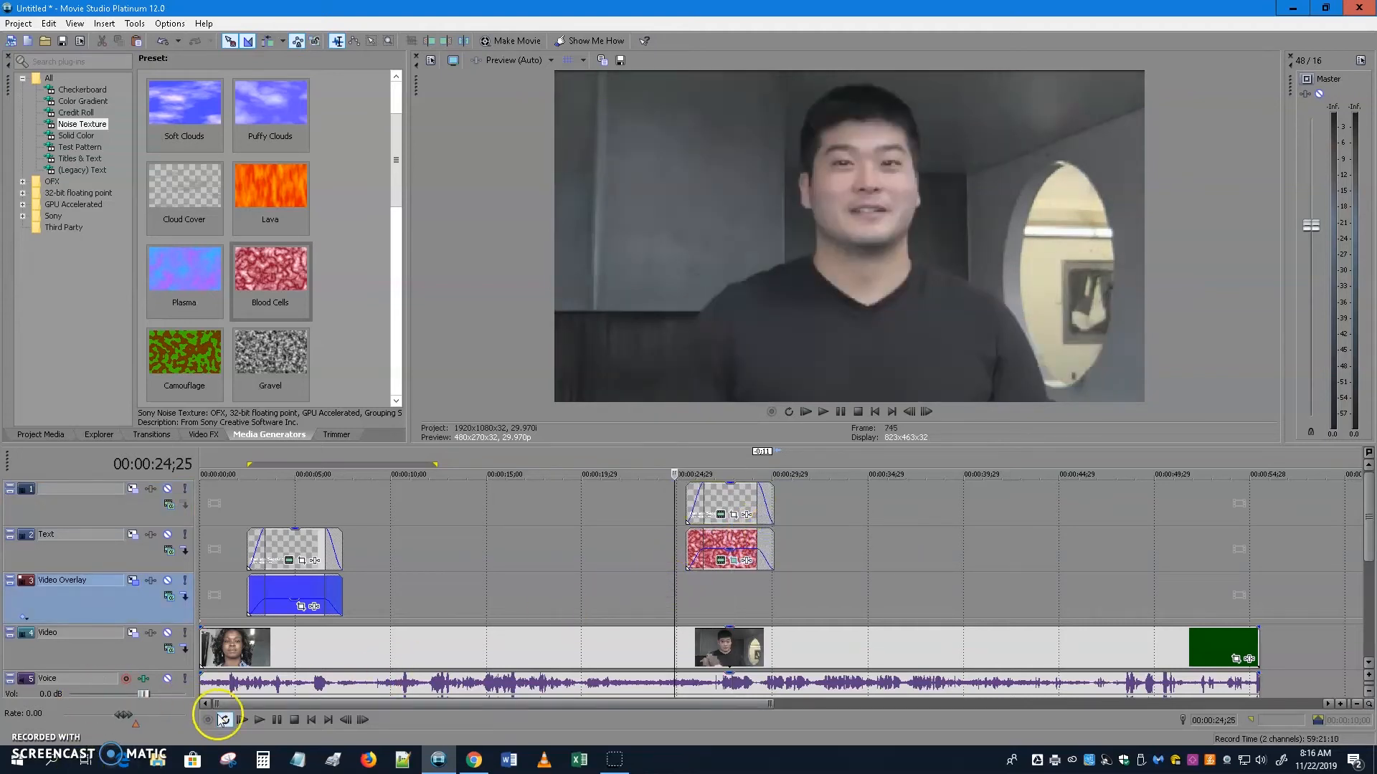
pyautogui.click(259, 720)
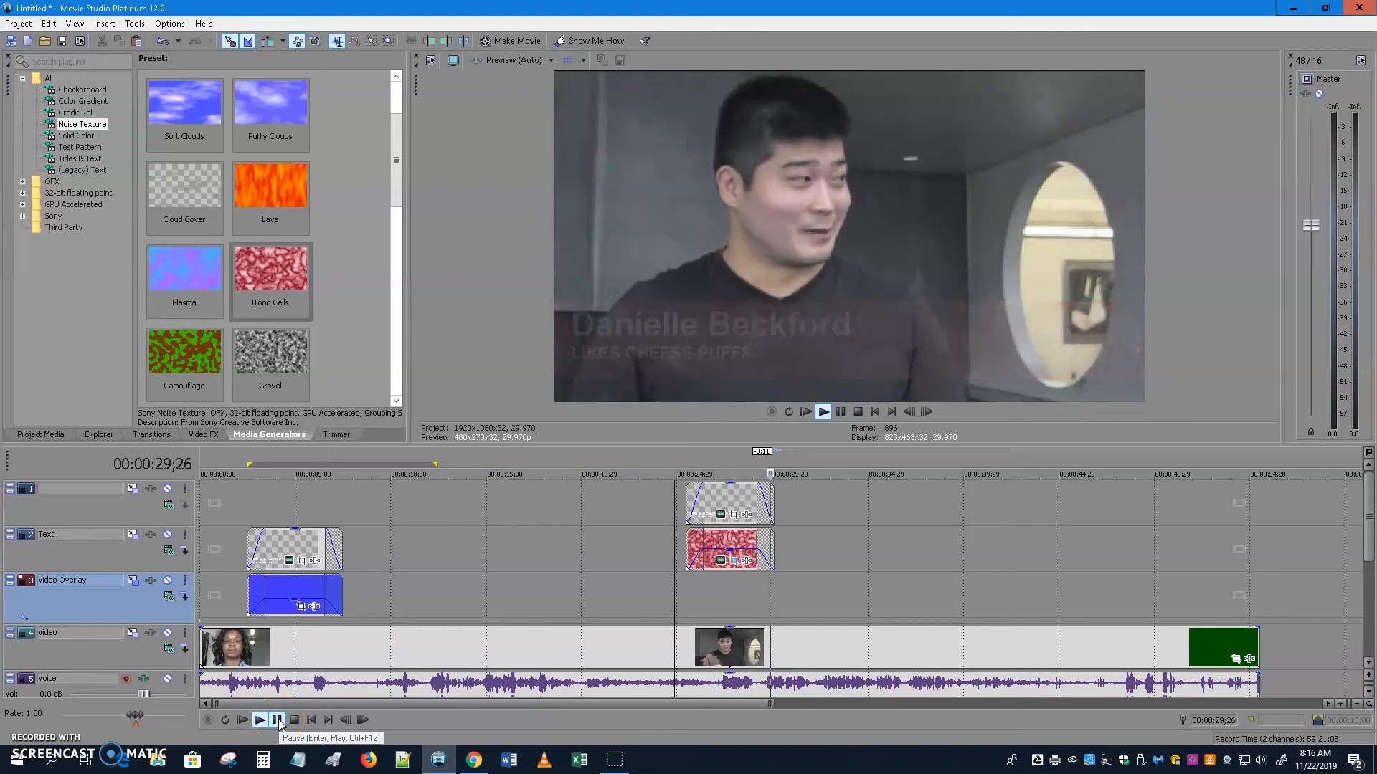
pyautogui.click(278, 720)
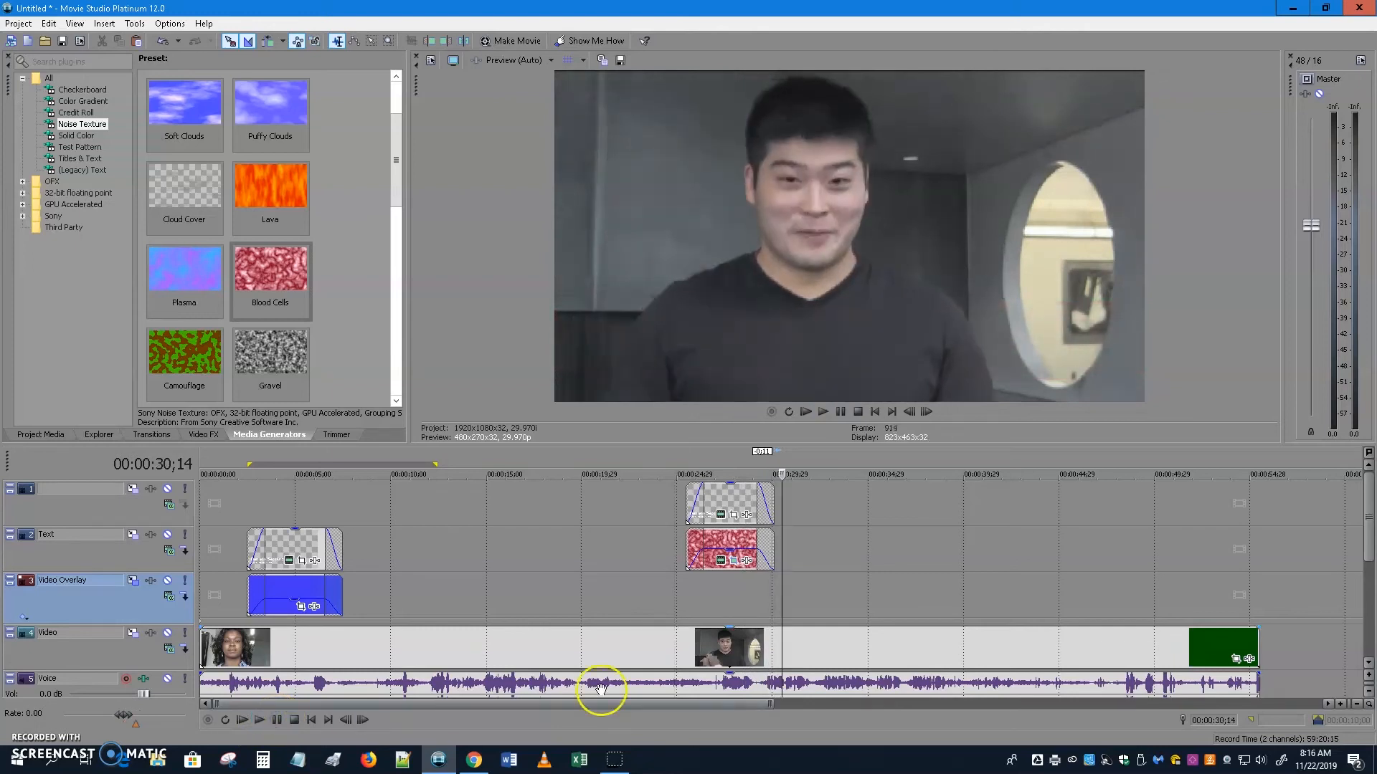
pyautogui.click(721, 471)
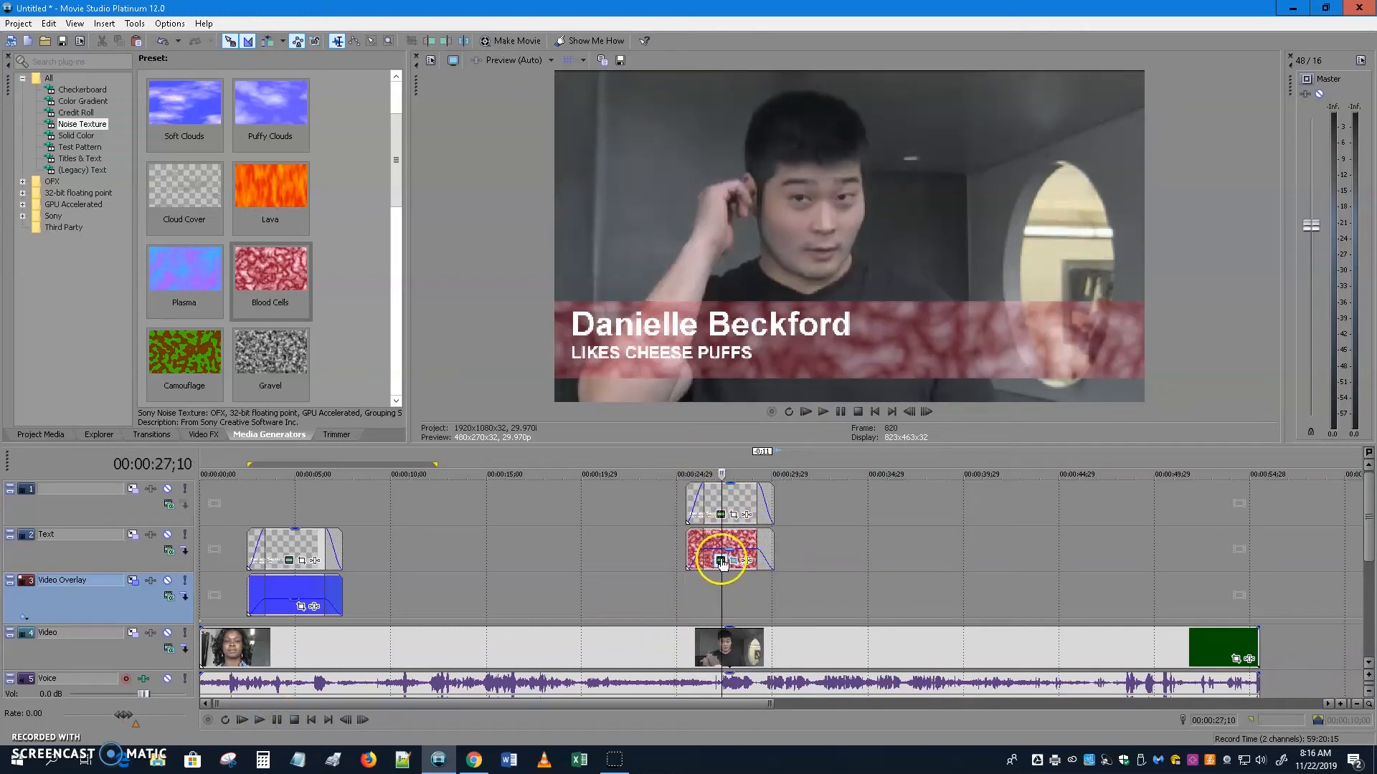
pyautogui.click(732, 516)
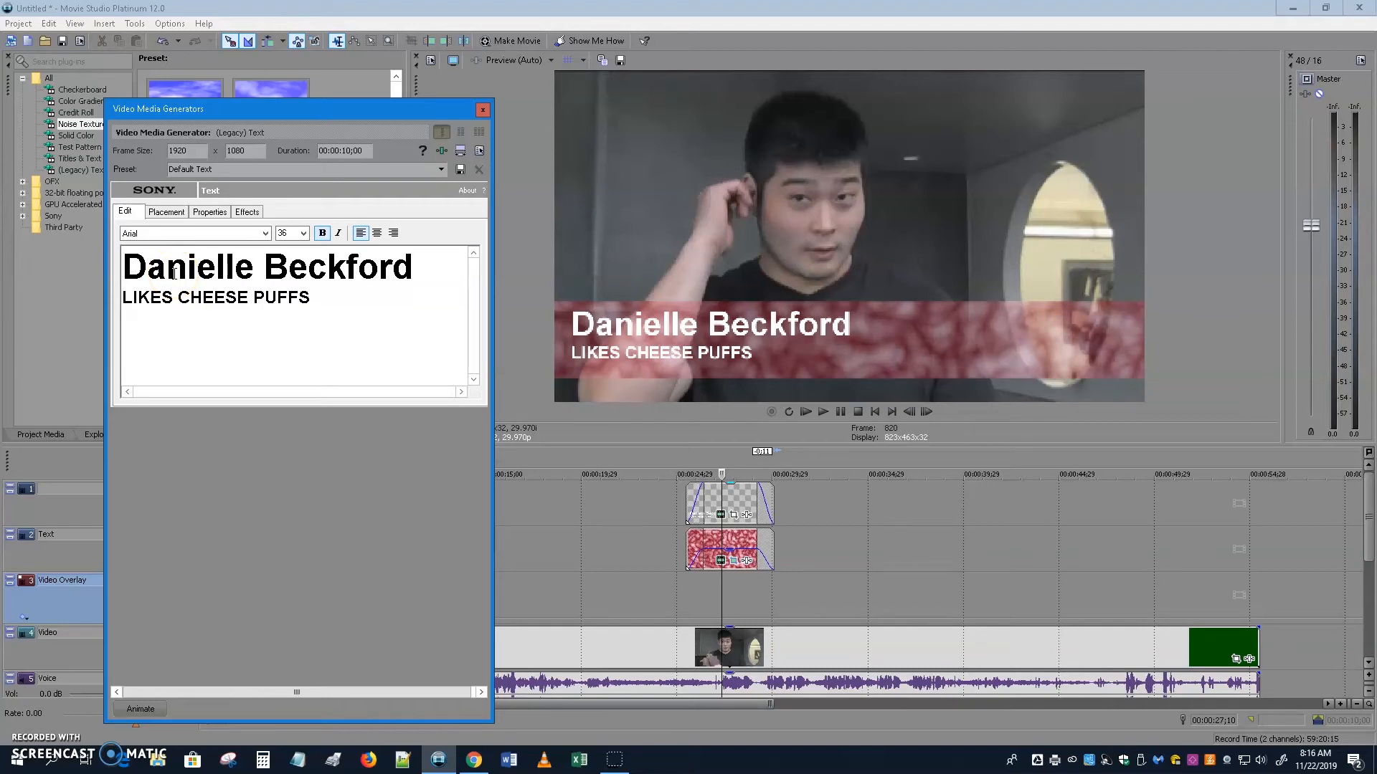
# Retype the title as the second interviewee's name over 'NEEDS HIS iPHONE' and close the editor.
pyautogui.moveTo(424, 264); pyautogui.dragTo(122, 264)
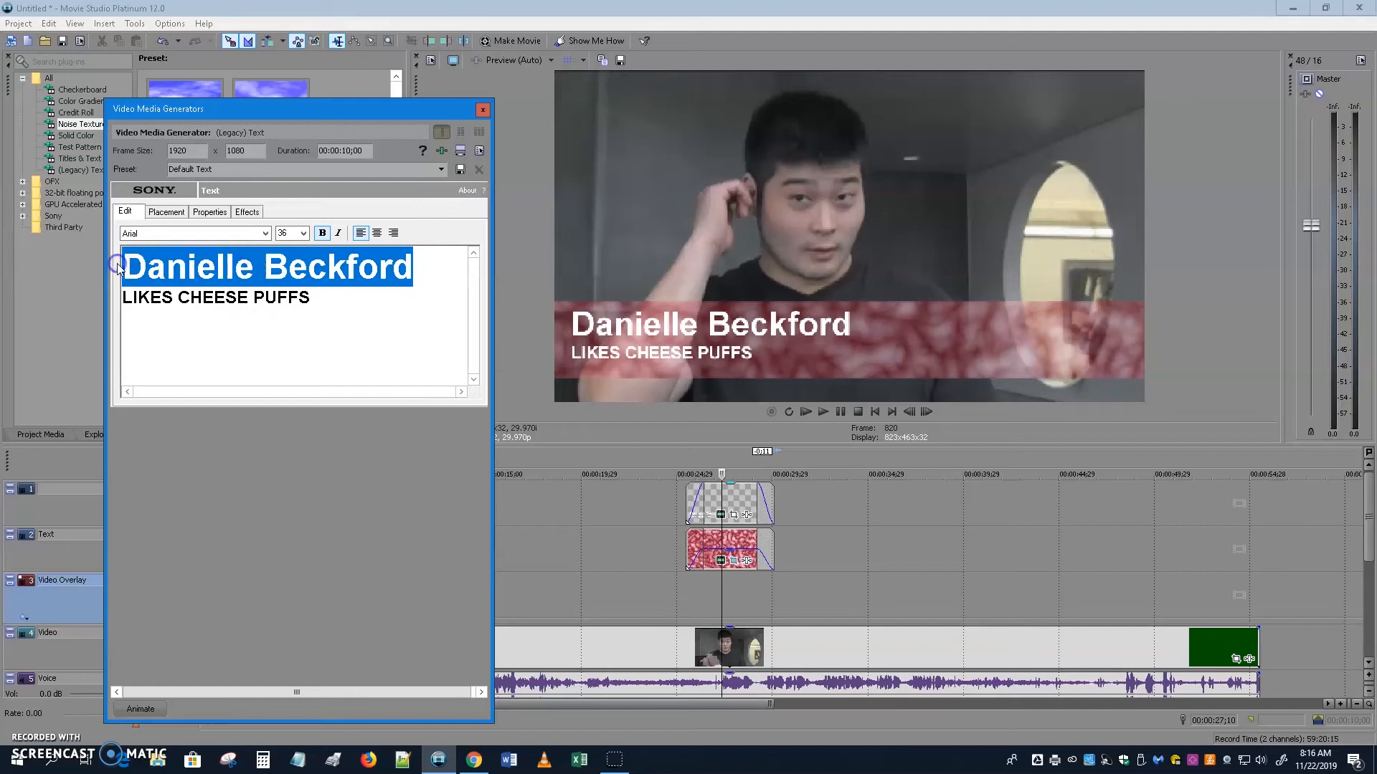
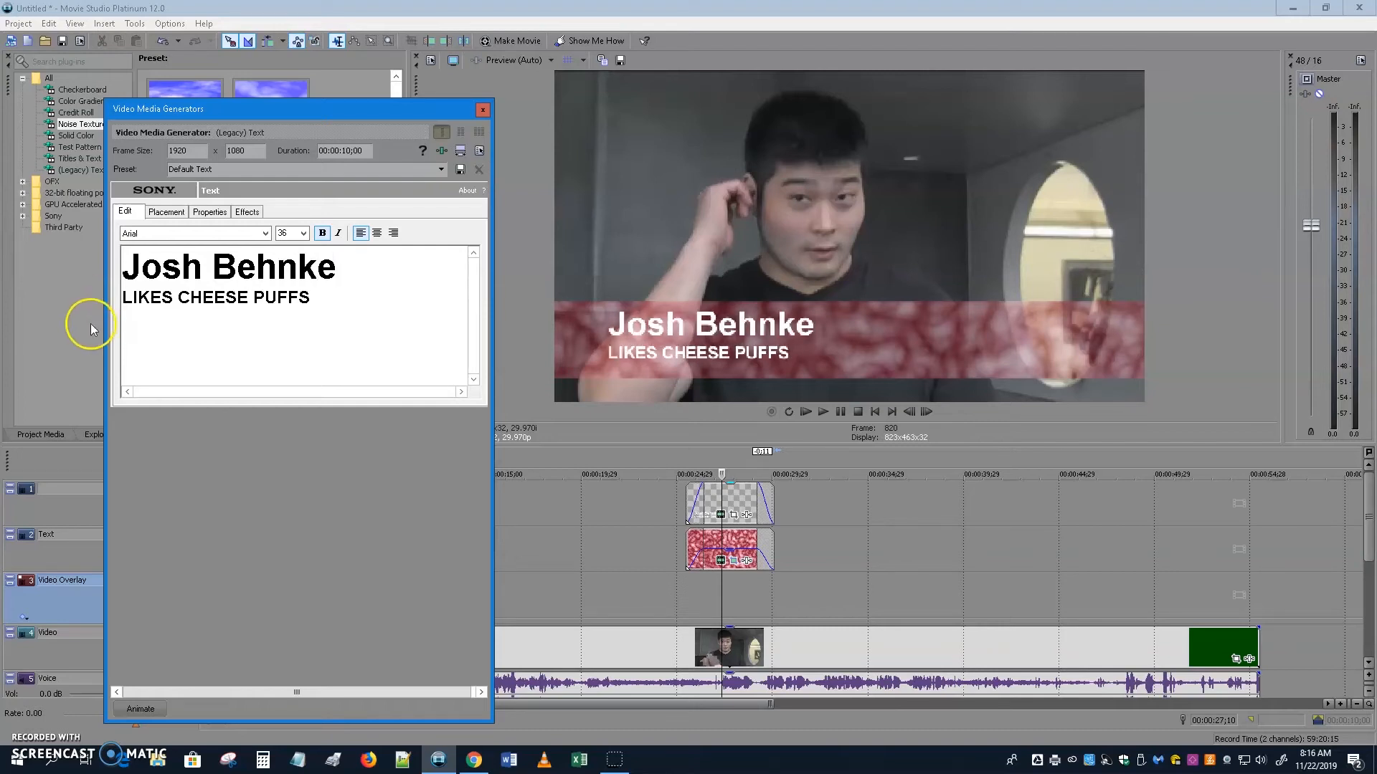
pyautogui.moveTo(311, 298); pyautogui.dragTo(122, 300)
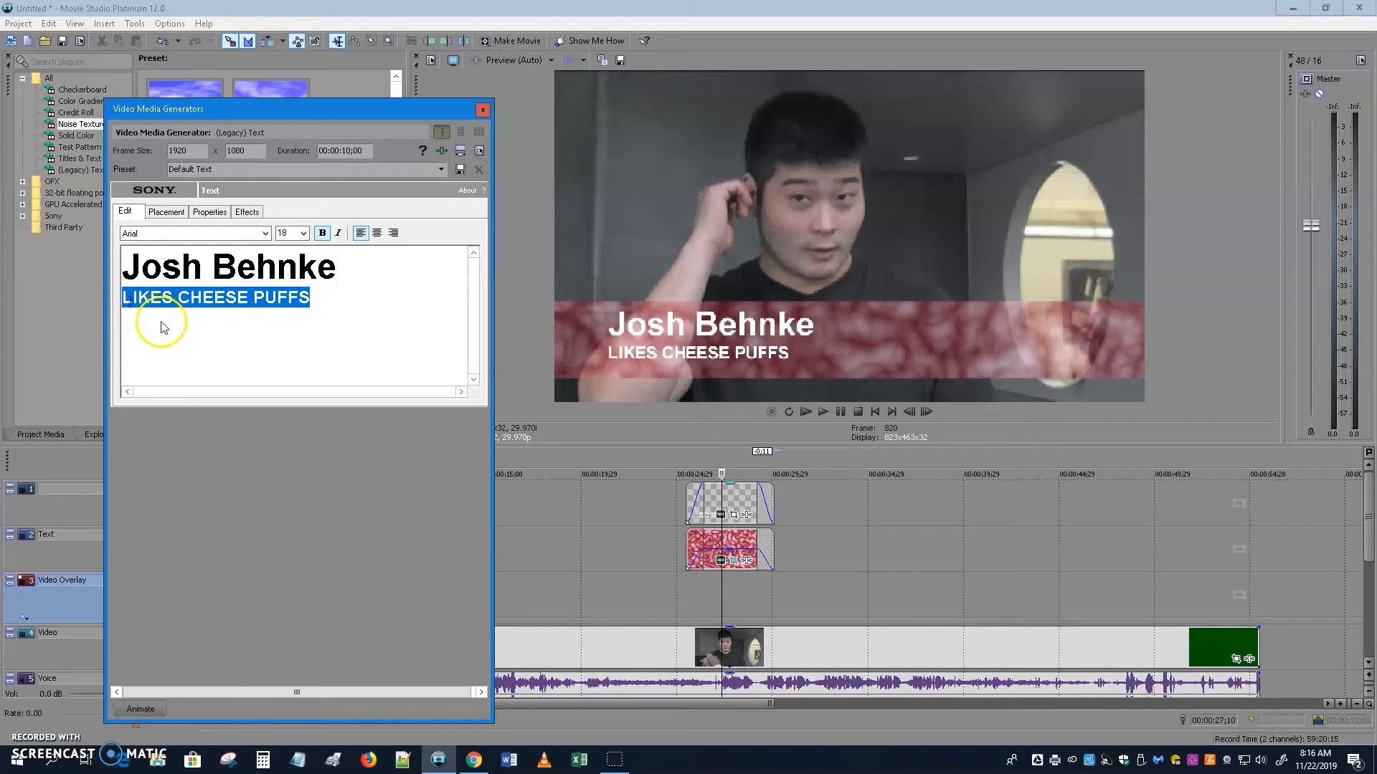
pyautogui.write('Needs')
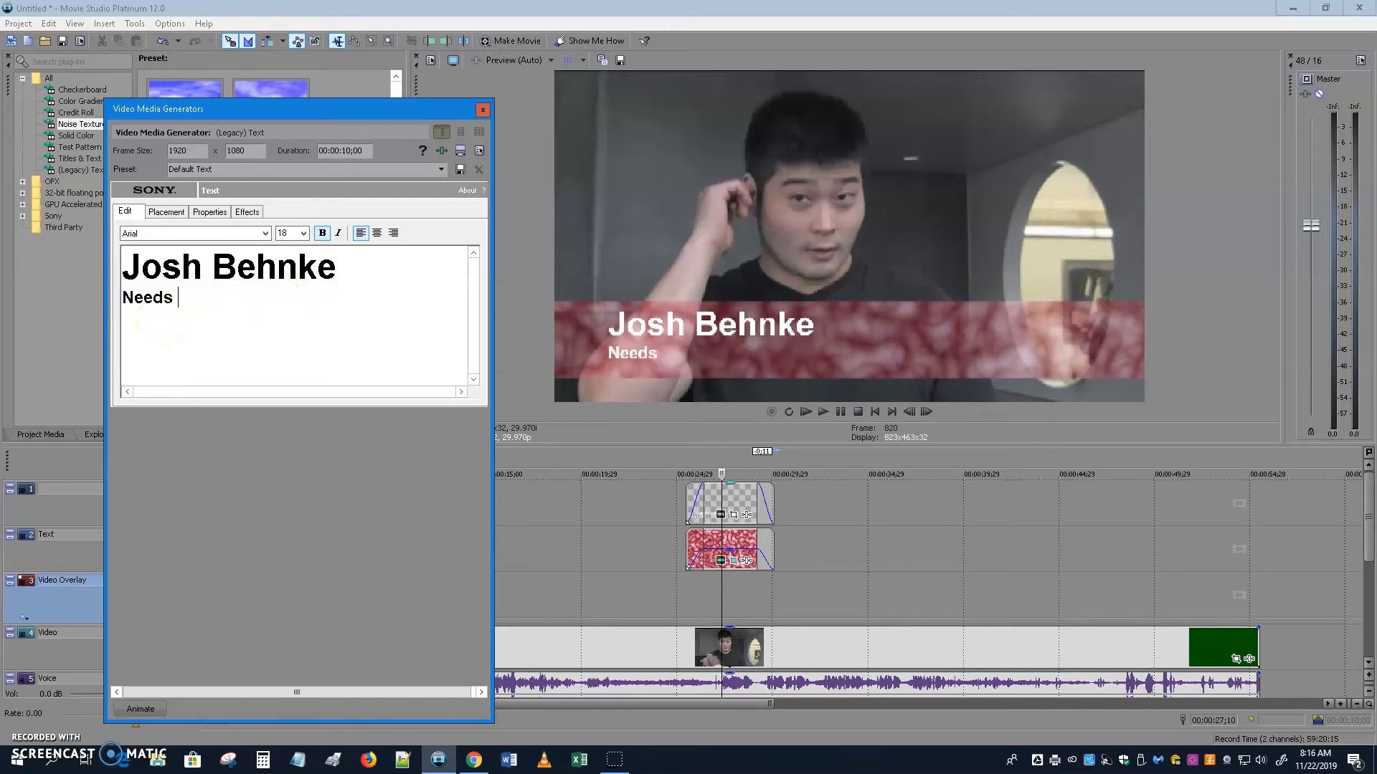
pyautogui.press('BackSpace')
pyautogui.press('BackSpace')
pyautogui.press('BackSpace')
pyautogui.press('BackSpace')
pyautogui.write('EEDS HIS ')
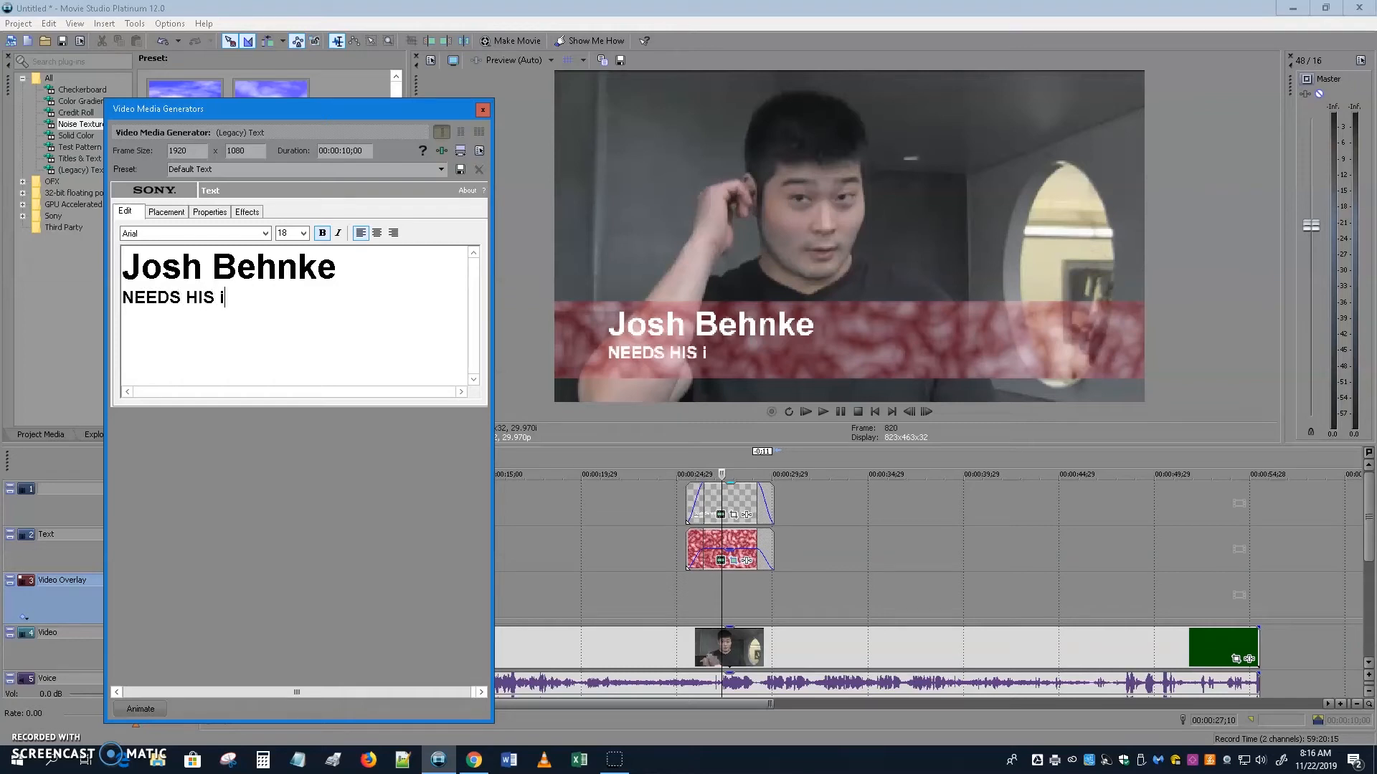
pyautogui.write('iPHONE')
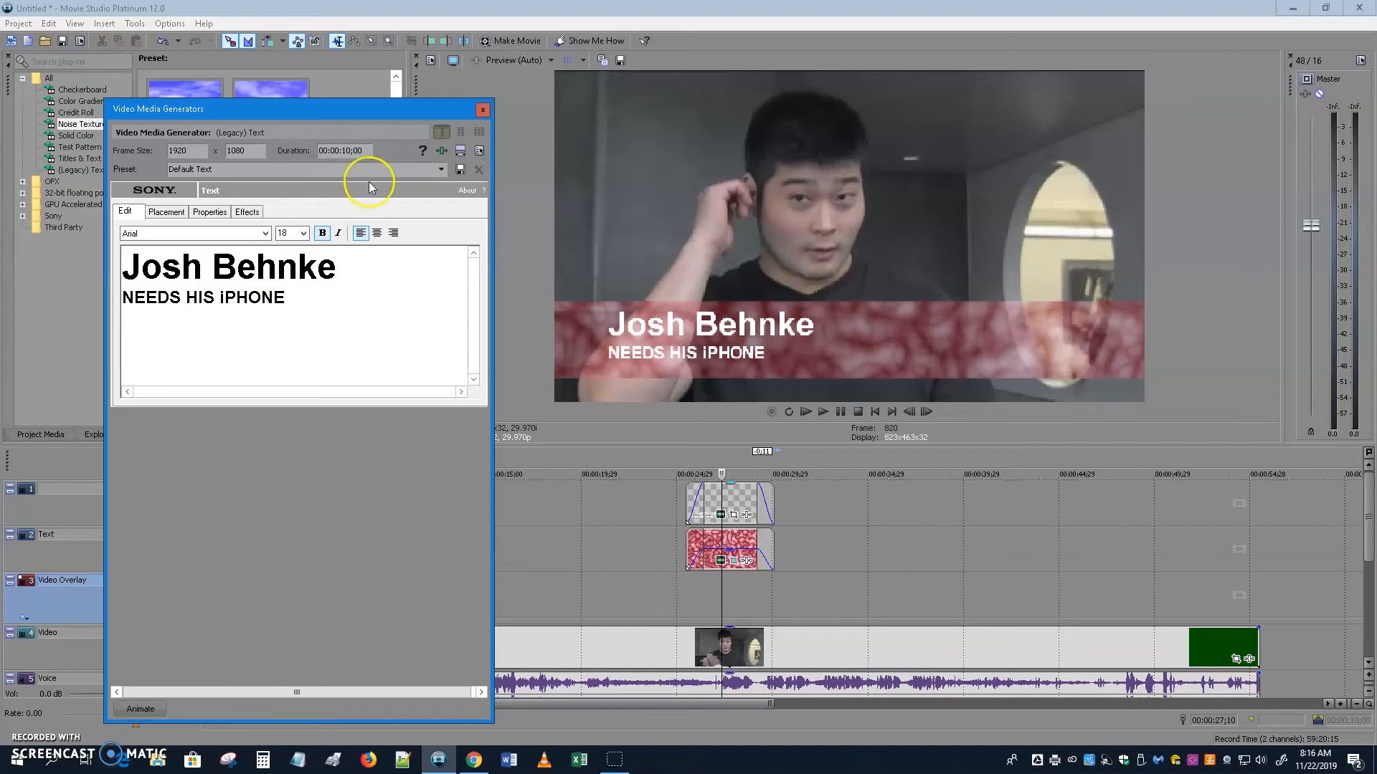
pyautogui.click(483, 111)
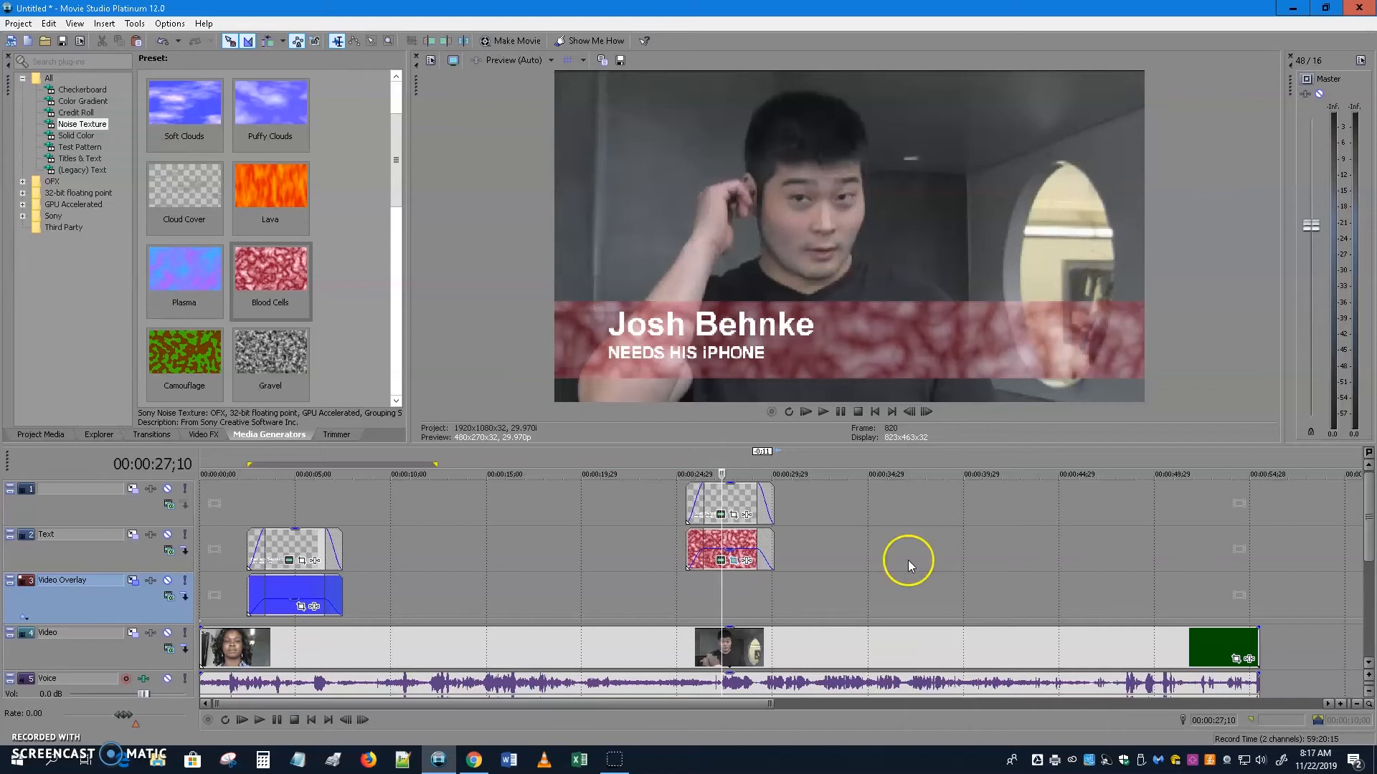
# Paste an independent copy of the name title at 47;13 over the third interview clip.
pyautogui.click(741, 492)
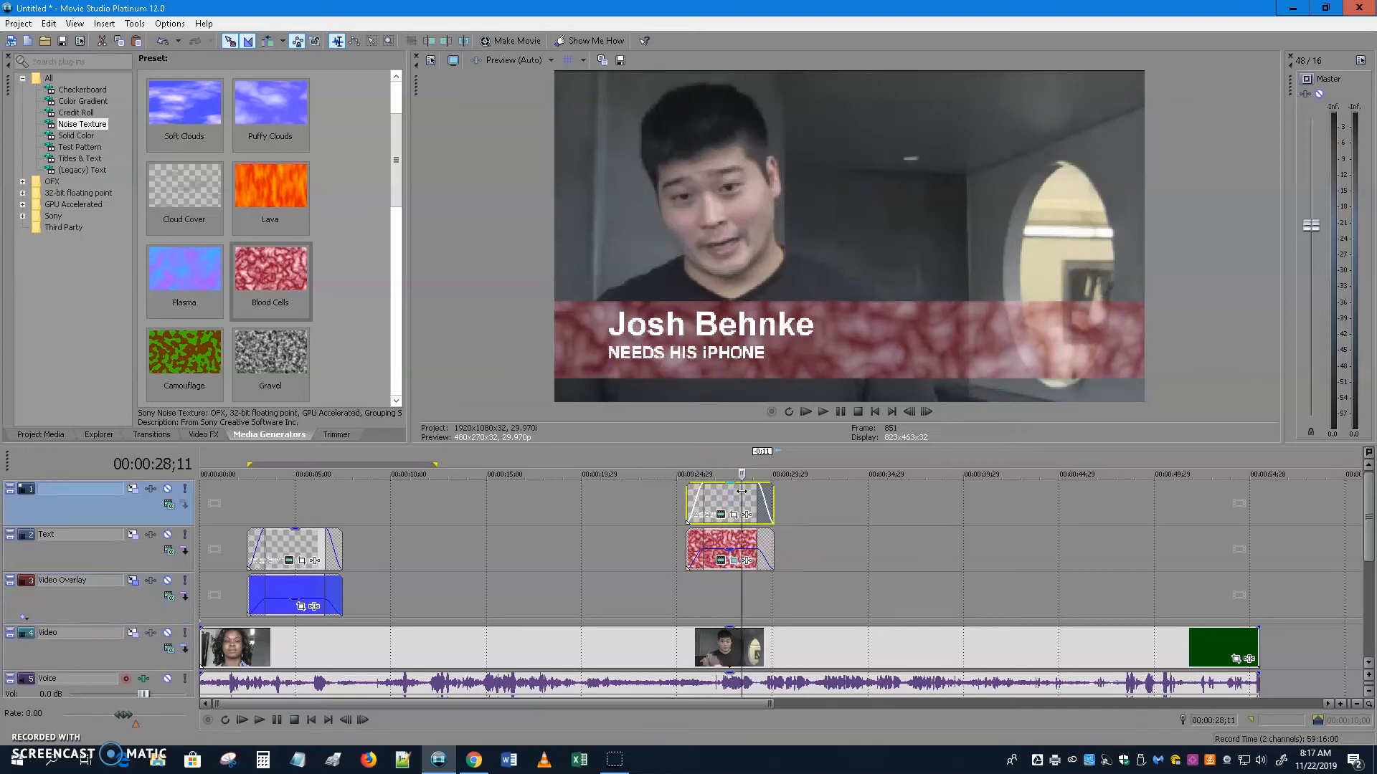
pyautogui.click(1039, 507)
pyautogui.click(1074, 490)
pyautogui.click(1106, 484)
pyautogui.hotkey('ctrl', 'v')
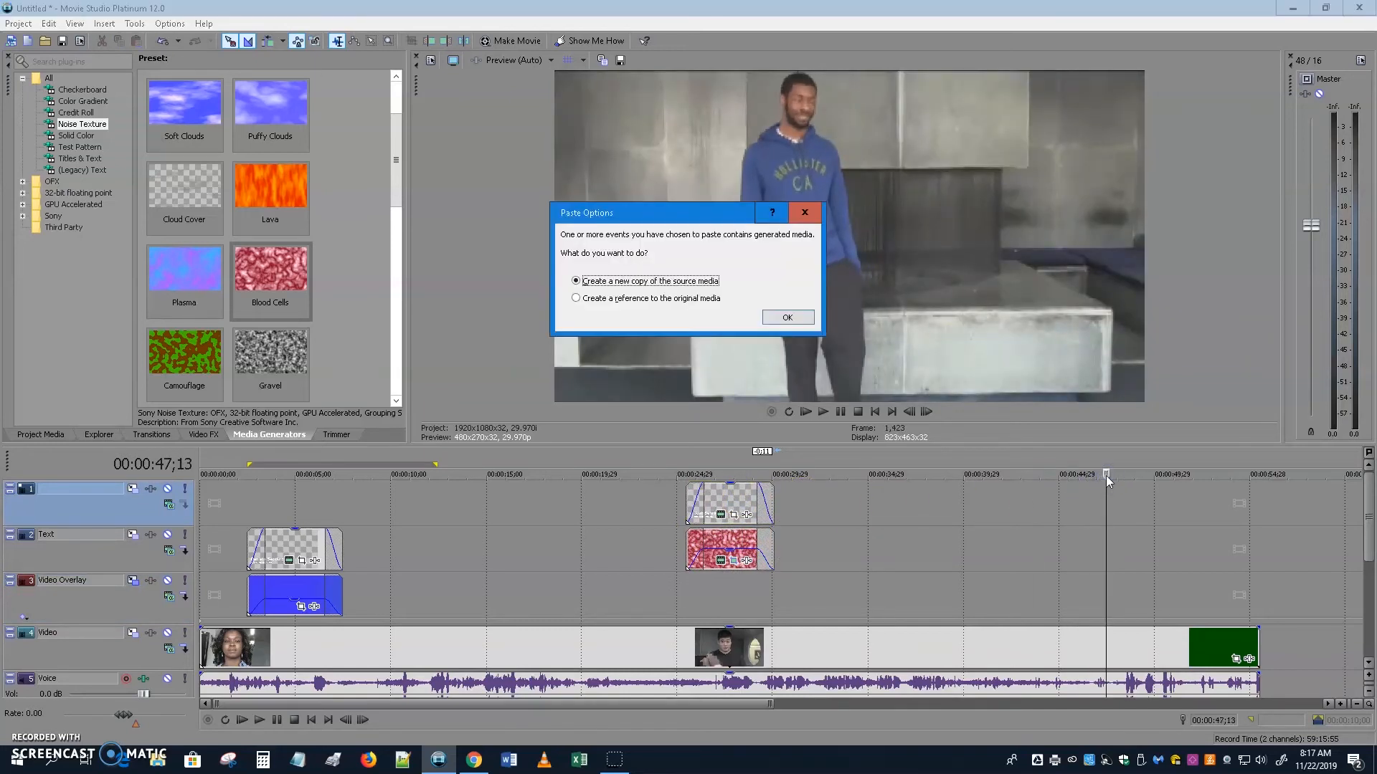
pyautogui.click(786, 317)
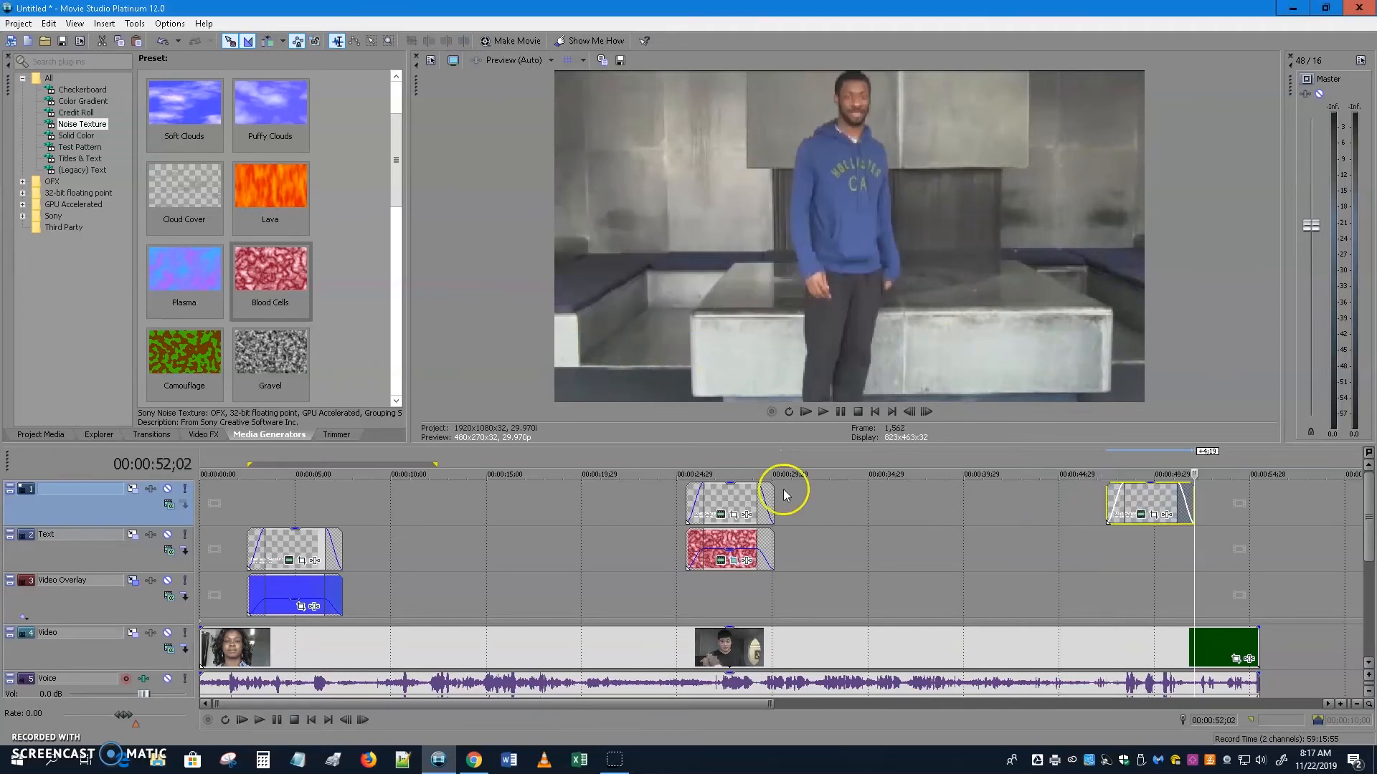
# Paste an independent copy of the red Blood Cells bar at 47;13 as well.
pyautogui.click(741, 544)
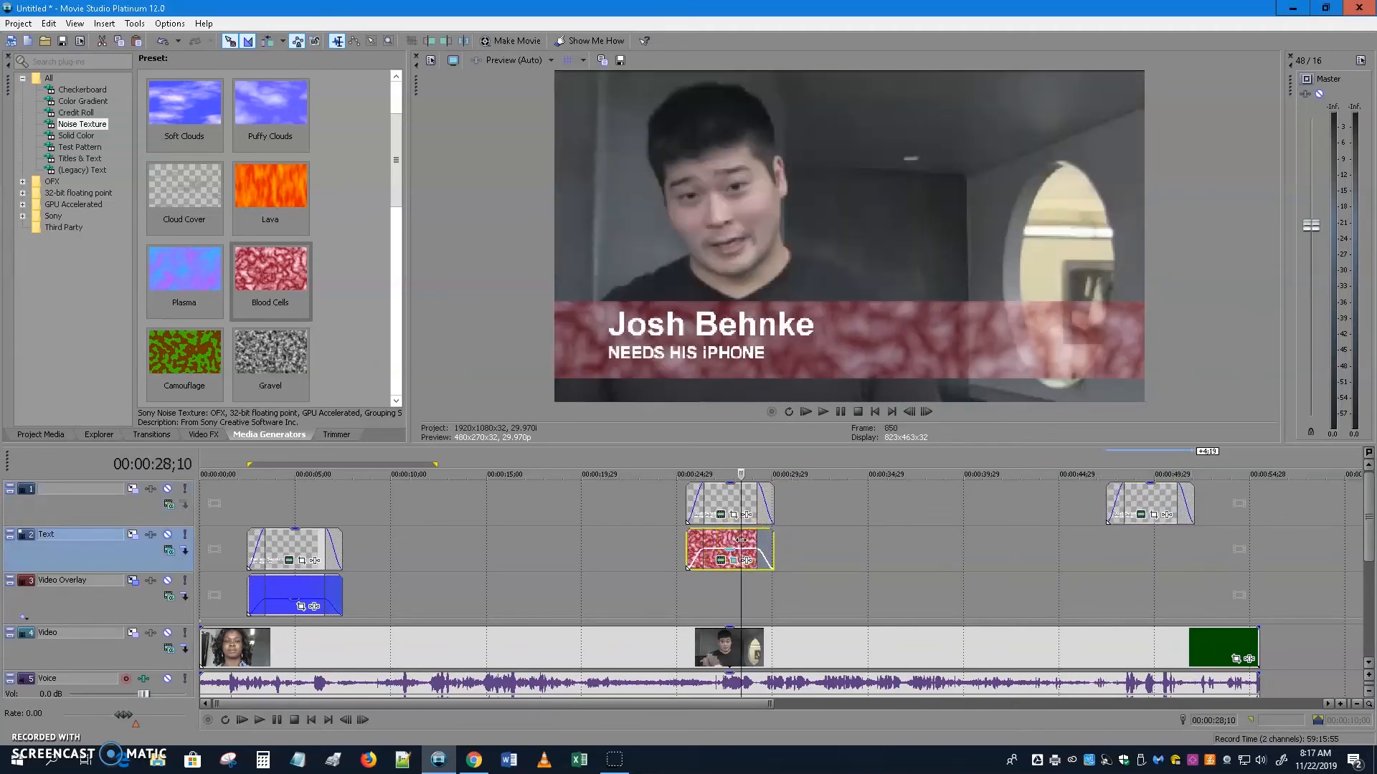
pyautogui.click(1104, 564)
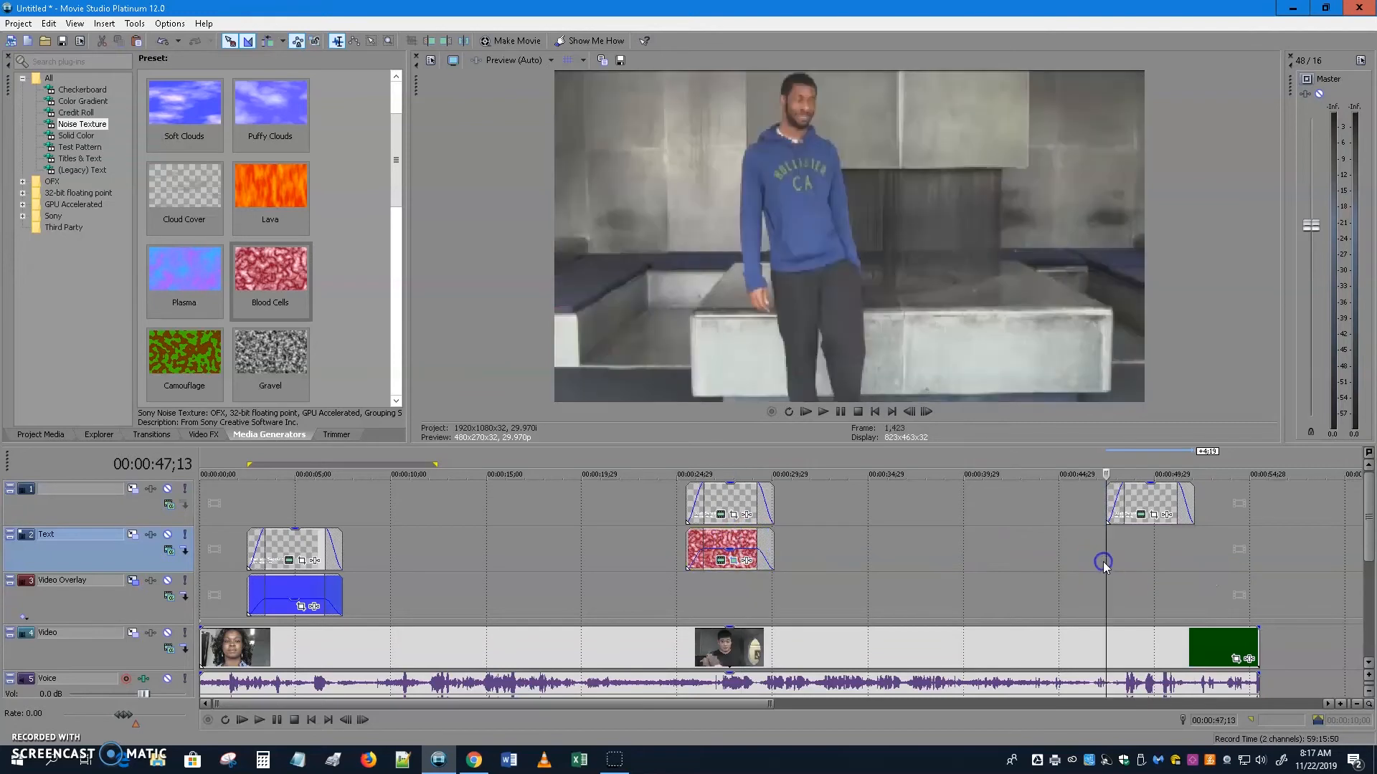
pyautogui.hotkey('ctrl', 'v')
pyautogui.click(786, 318)
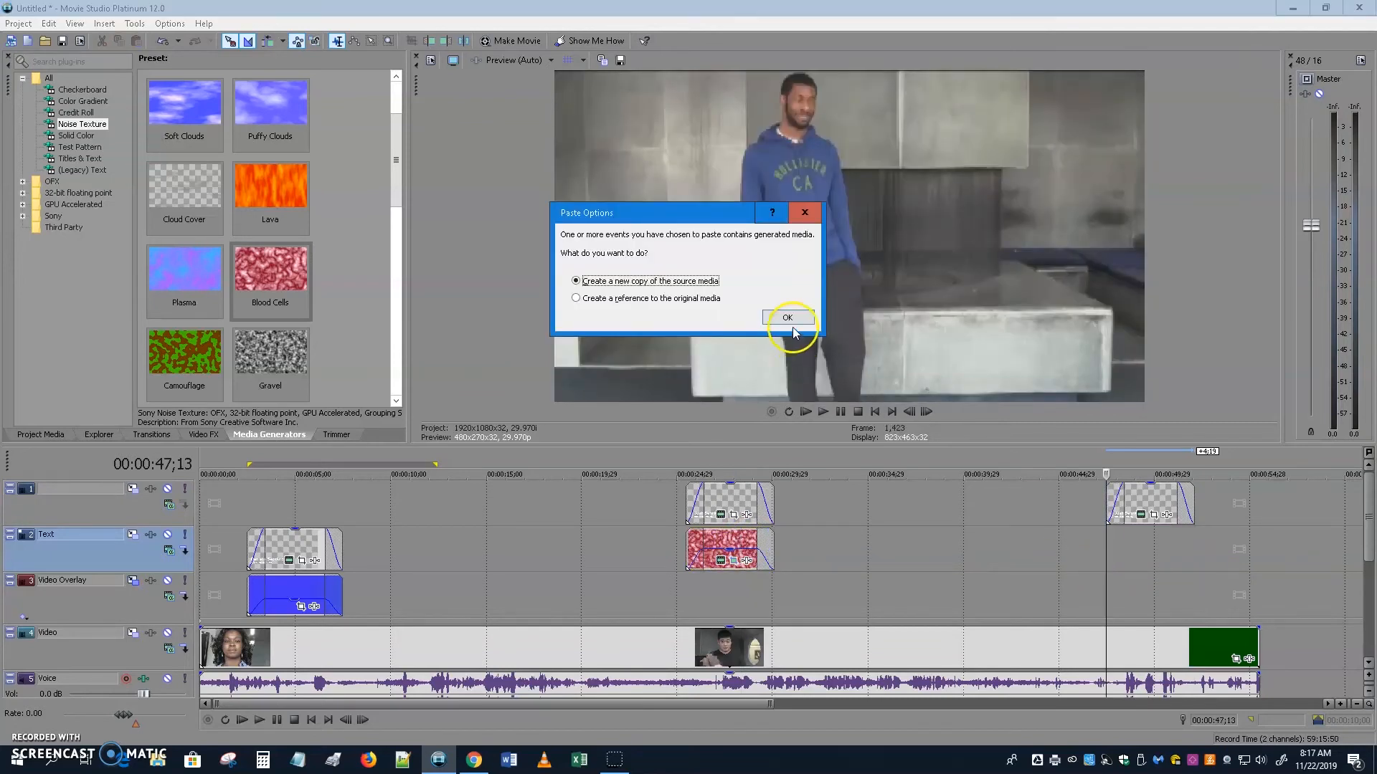
pyautogui.click(1111, 552)
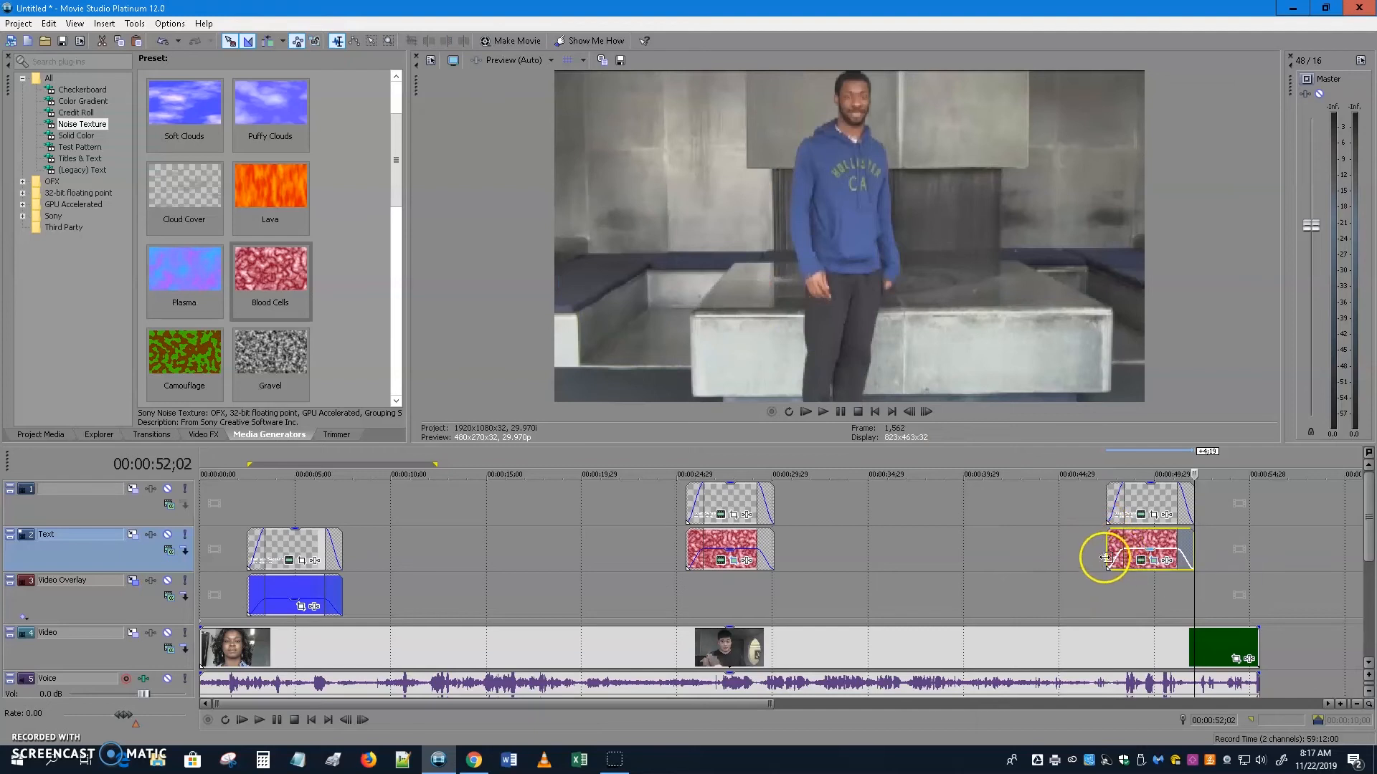
# Preview the duplicated lower third over the third clip and open the copied title's text.
pyautogui.click(1064, 553)
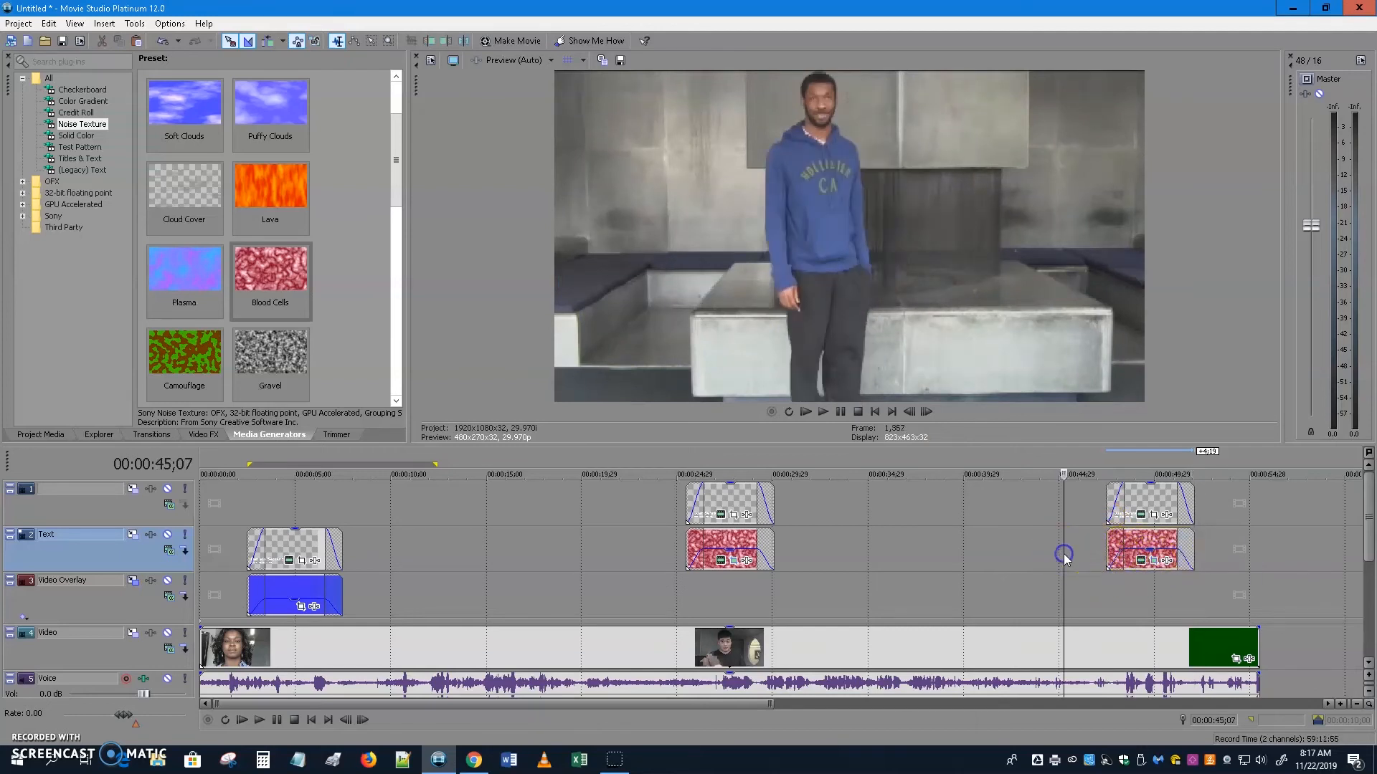
pyautogui.moveTo(1064, 553)
pyautogui.mouseDown()
pyautogui.moveTo(1008, 553)
pyautogui.moveTo(1105, 545)
pyautogui.moveTo(1087, 545)
pyautogui.mouseUp()
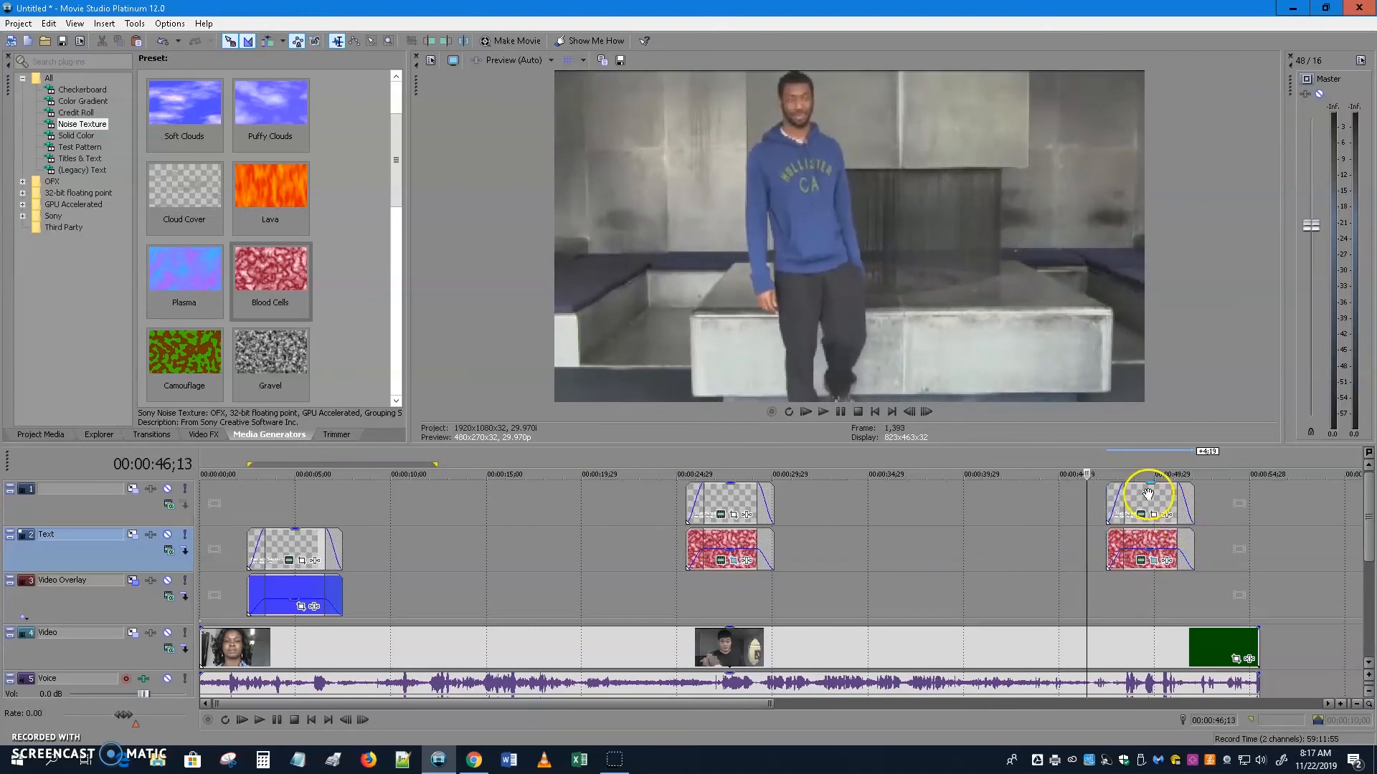
pyautogui.click(1141, 515)
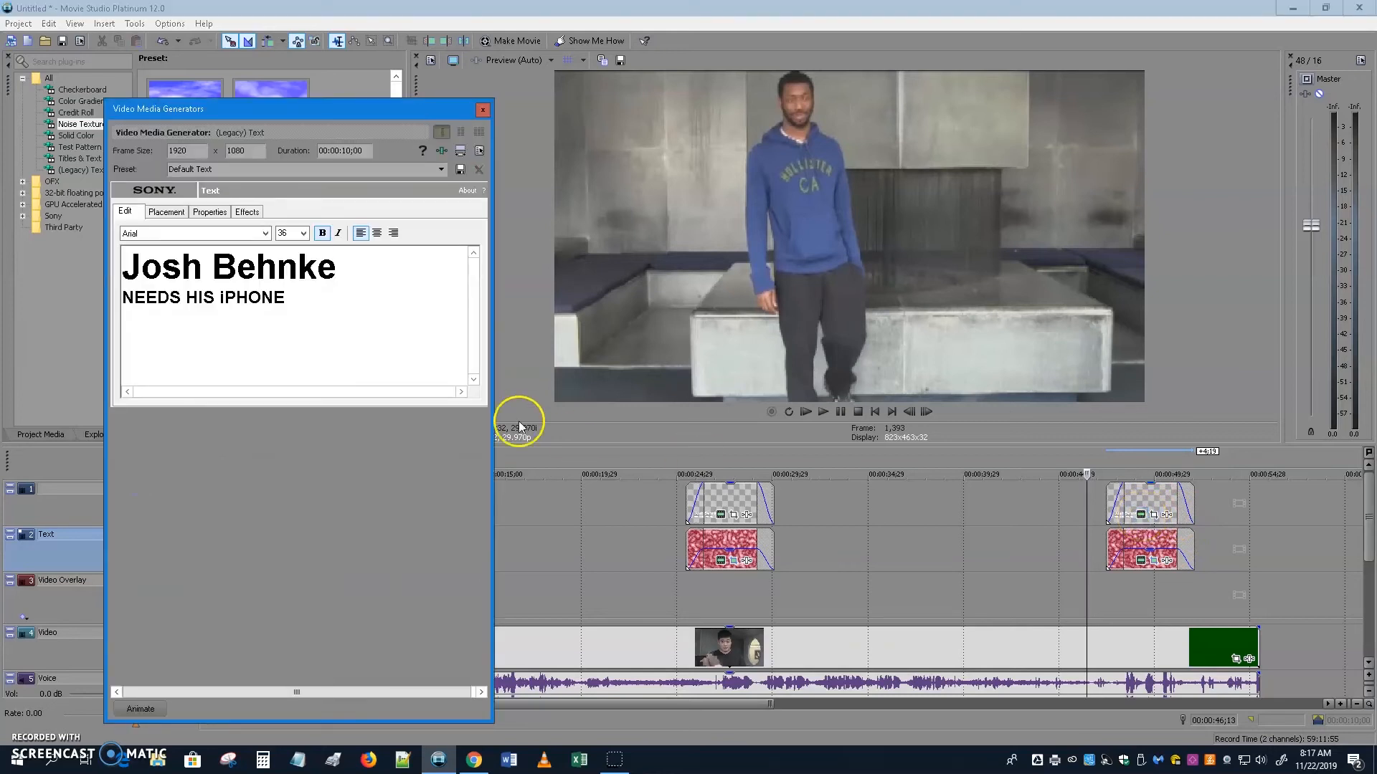
# Retype the copied title as the interviewee's name over 'STANDS AWKWARDLY' and scrub to check it.
pyautogui.moveTo(337, 270); pyautogui.dragTo(110, 267)
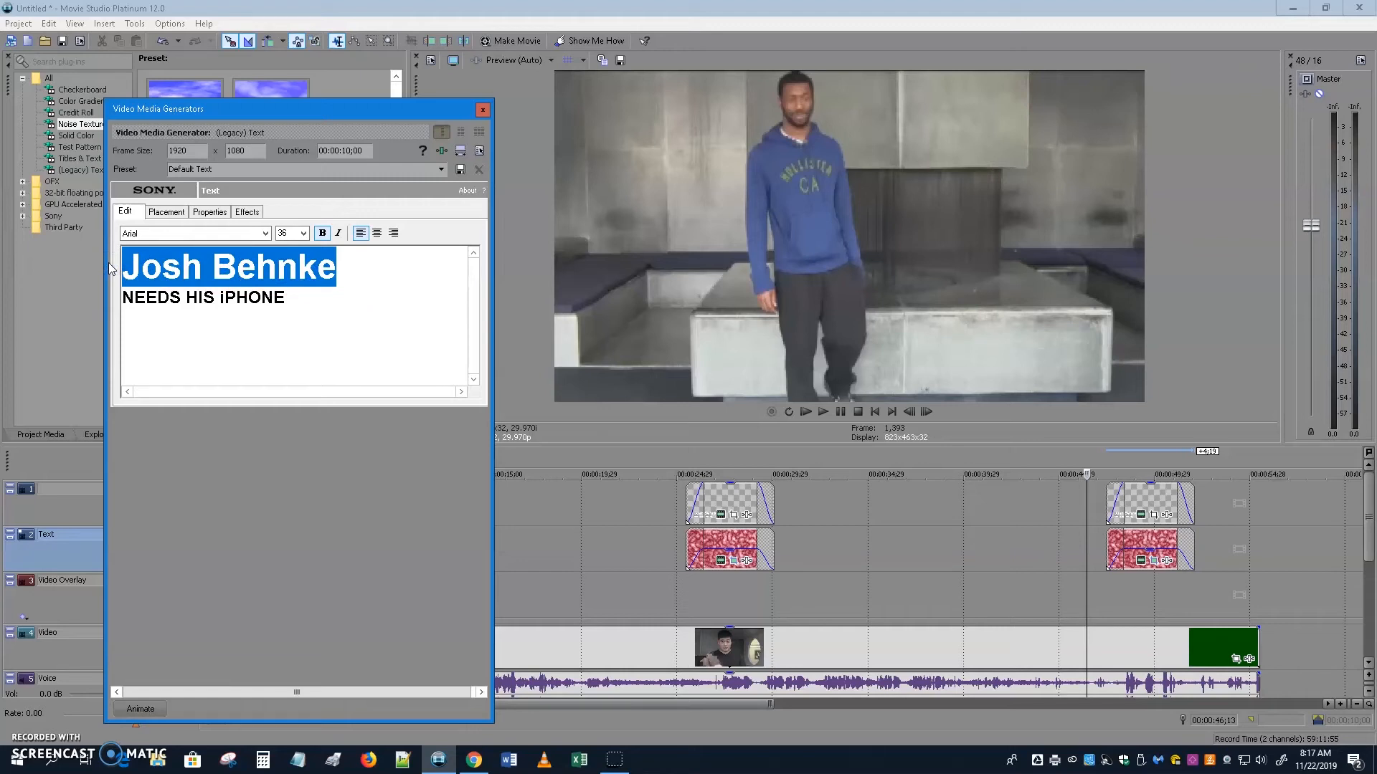
pyautogui.write('aA')
pyautogui.press('BackSpace')
pyautogui.press('BackSpace')
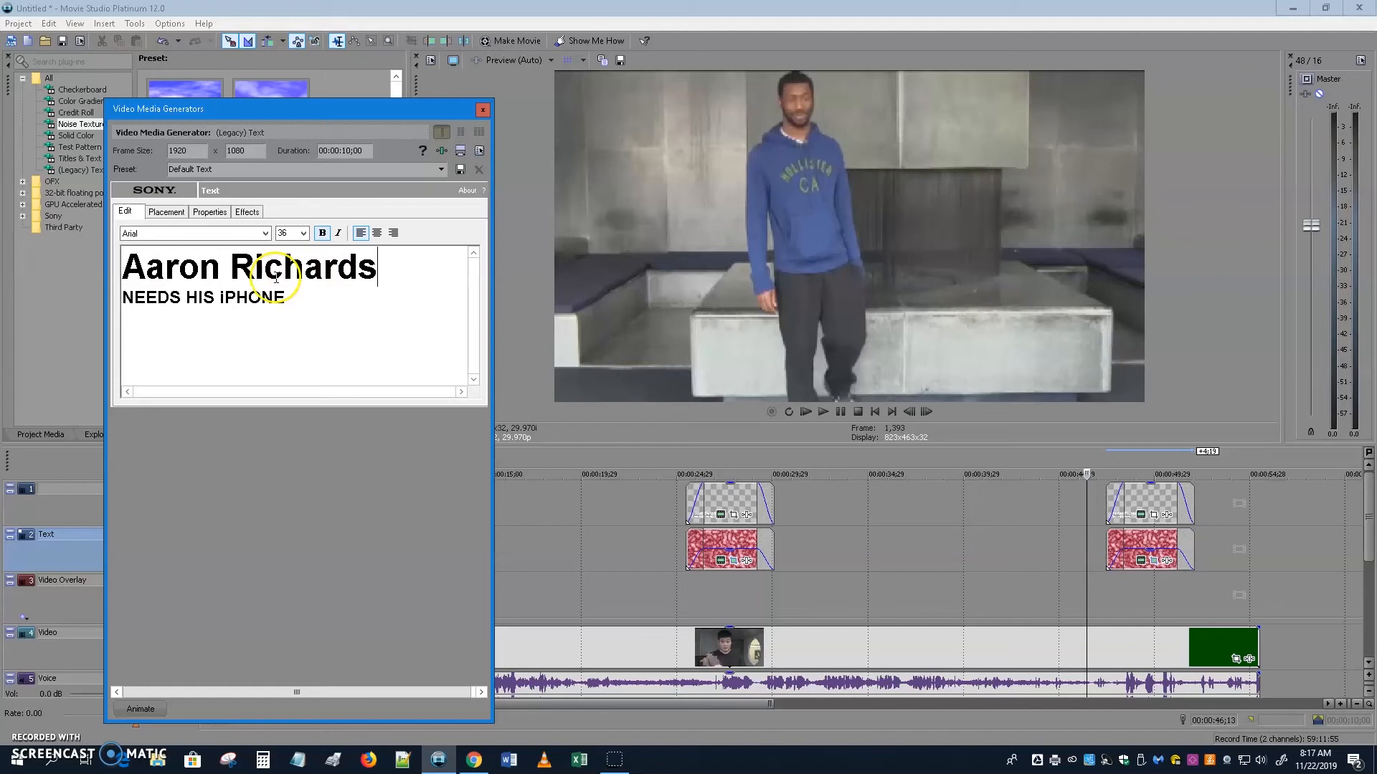
pyautogui.moveTo(286, 300); pyautogui.dragTo(129, 297)
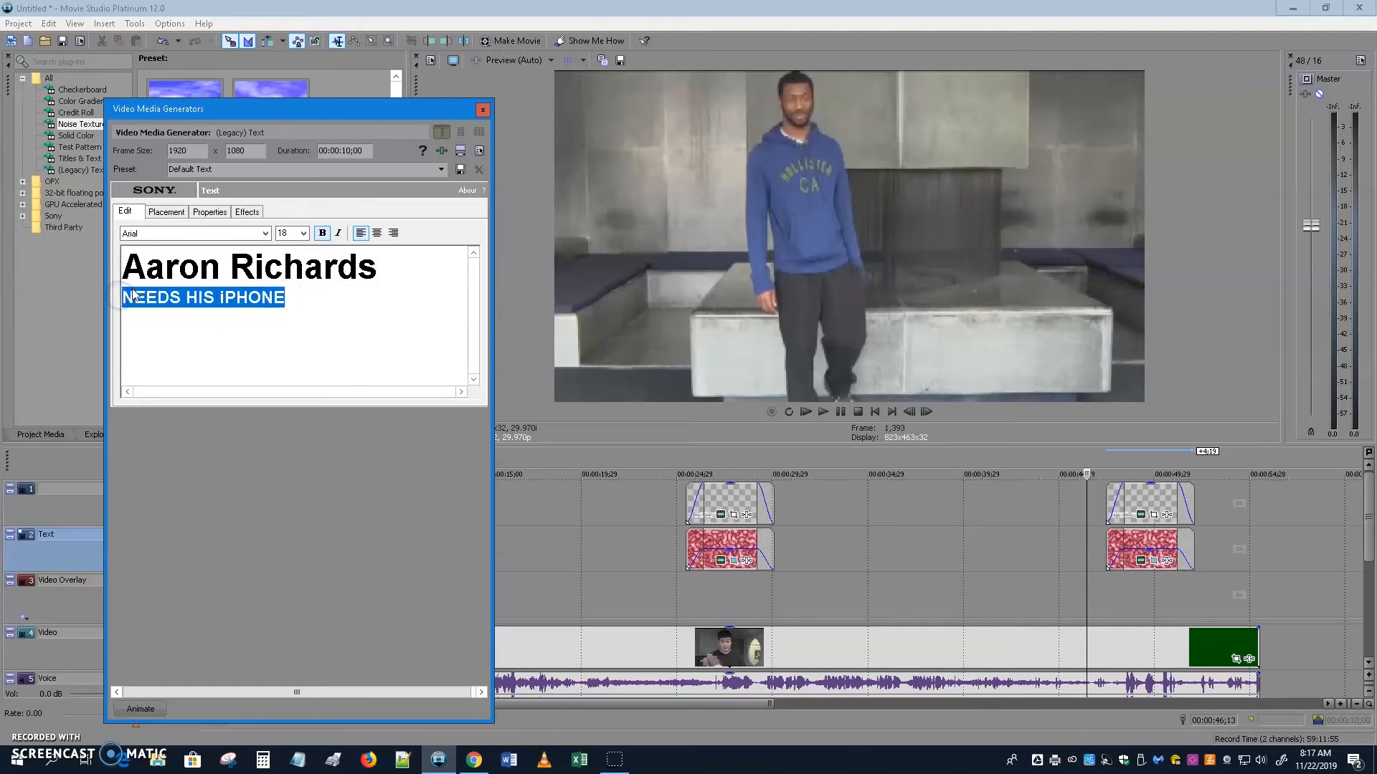
pyautogui.write('STANDS')
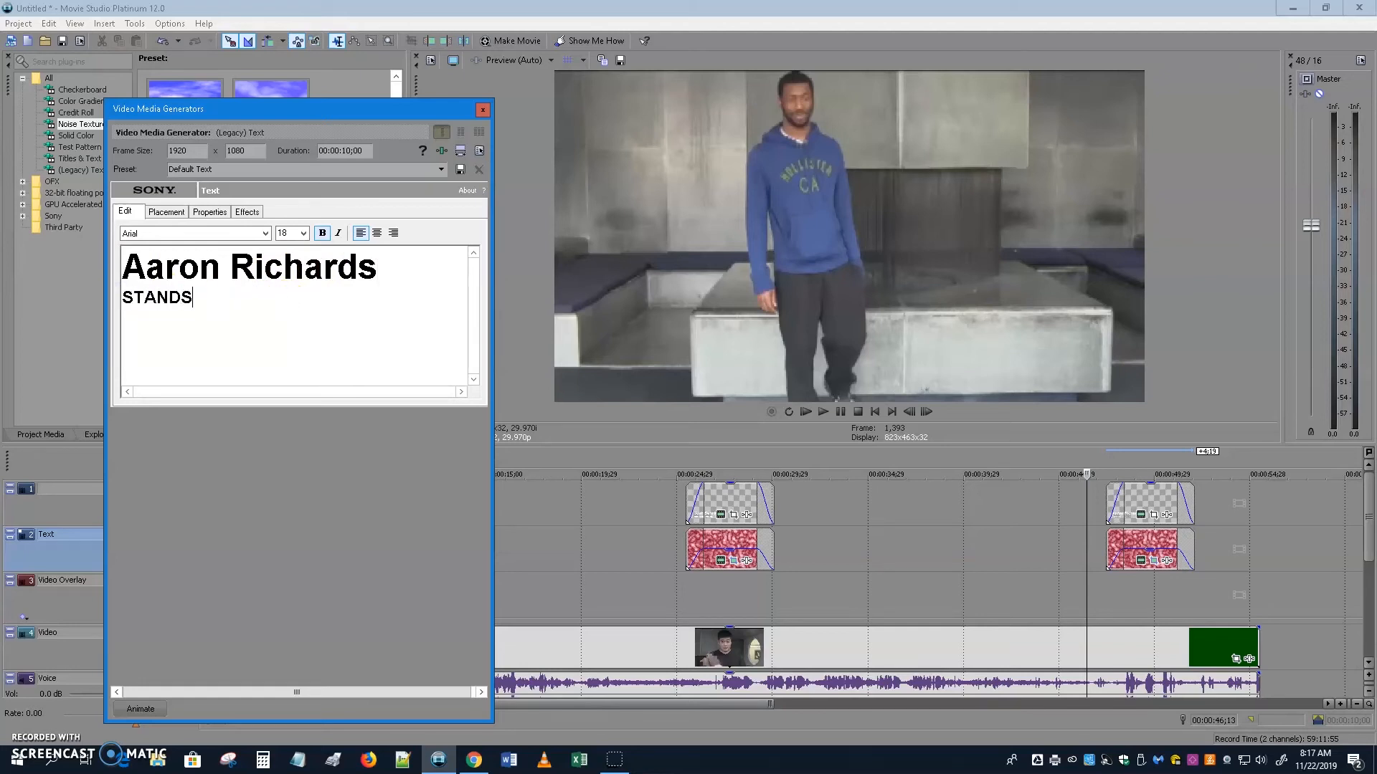
pyautogui.write(' AWKWARDLY')
pyautogui.click(480, 113)
pyautogui.moveTo(1089, 601)
pyautogui.mouseDown()
pyautogui.moveTo(1196, 562)
pyautogui.moveTo(1088, 613)
pyautogui.mouseUp()
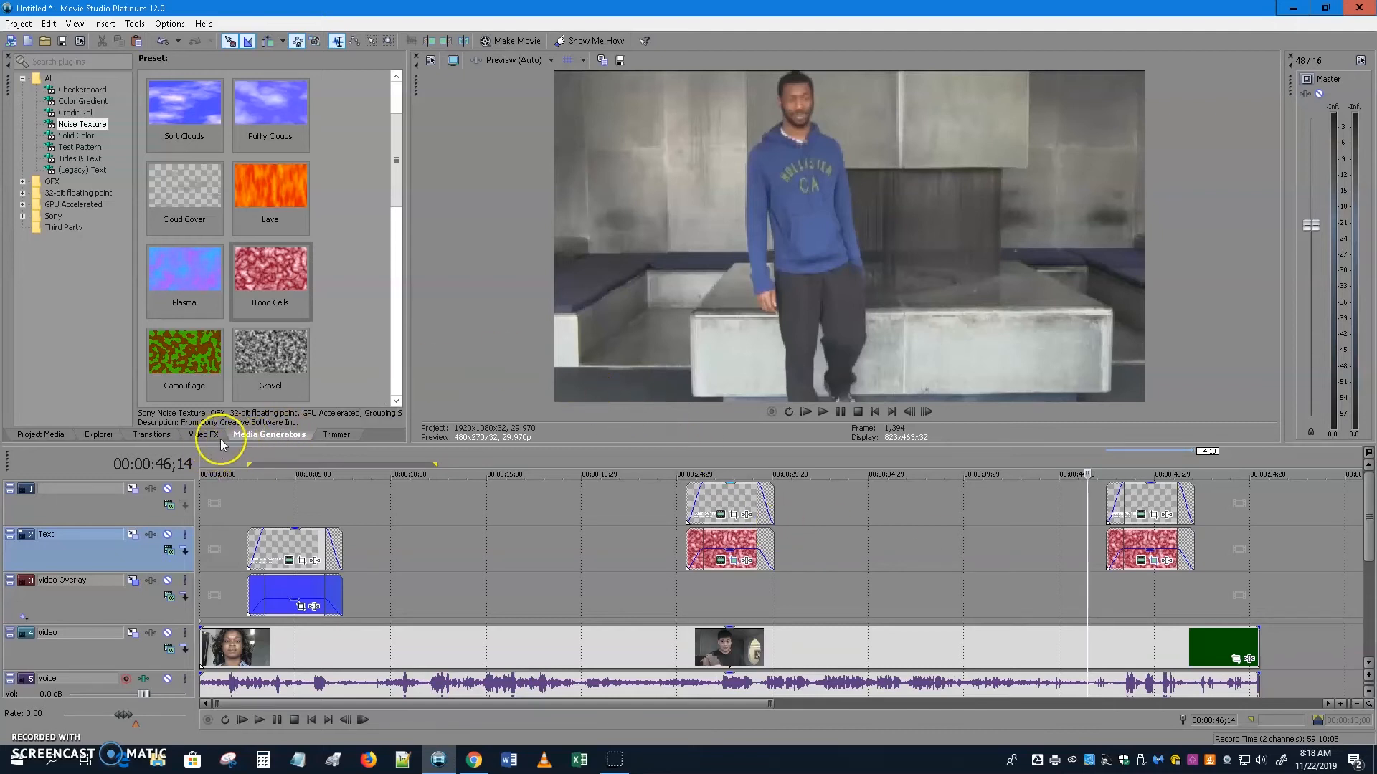
# Apply the Slide In, Left-Right transition to the start of the new title.
pyautogui.click(158, 435)
pyautogui.click(79, 284)
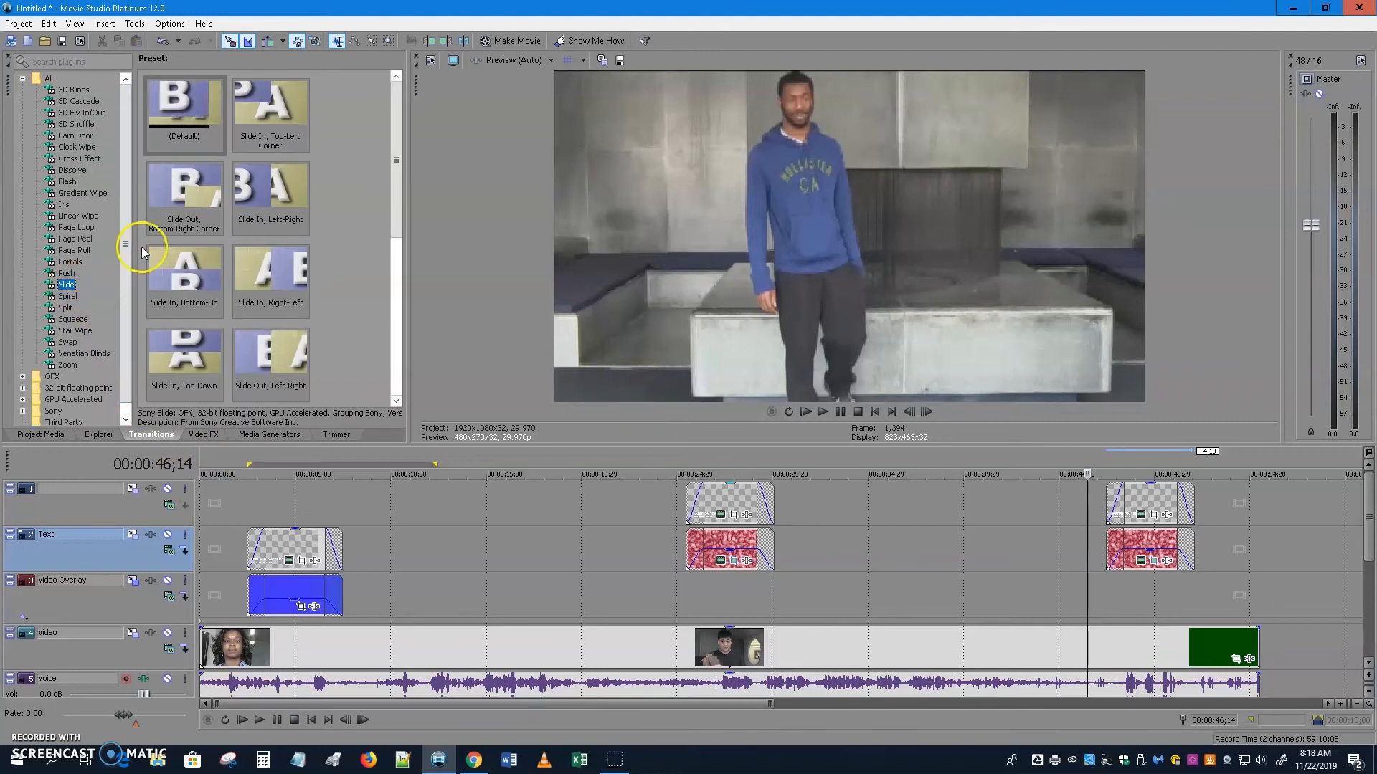
pyautogui.click(266, 188)
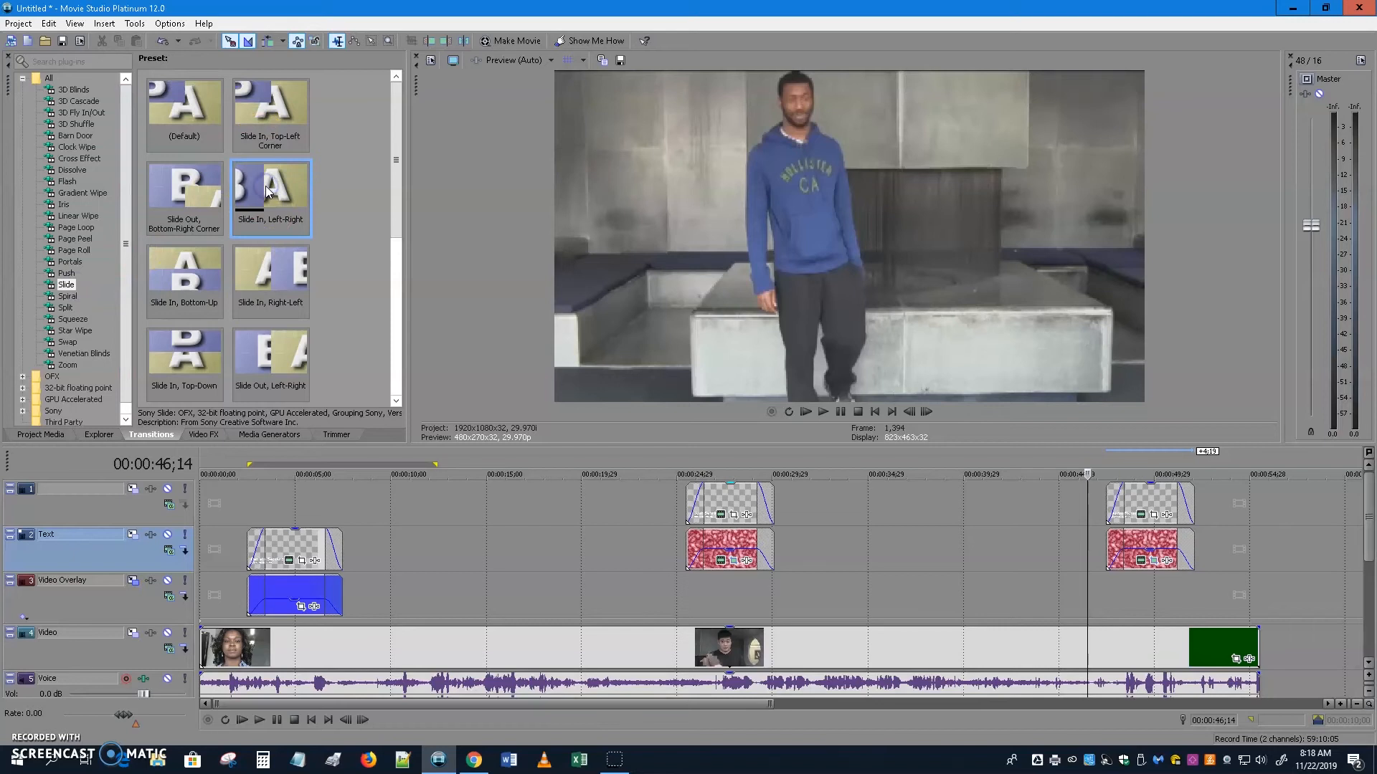
pyautogui.moveTo(265, 186); pyautogui.dragTo(1115, 502)
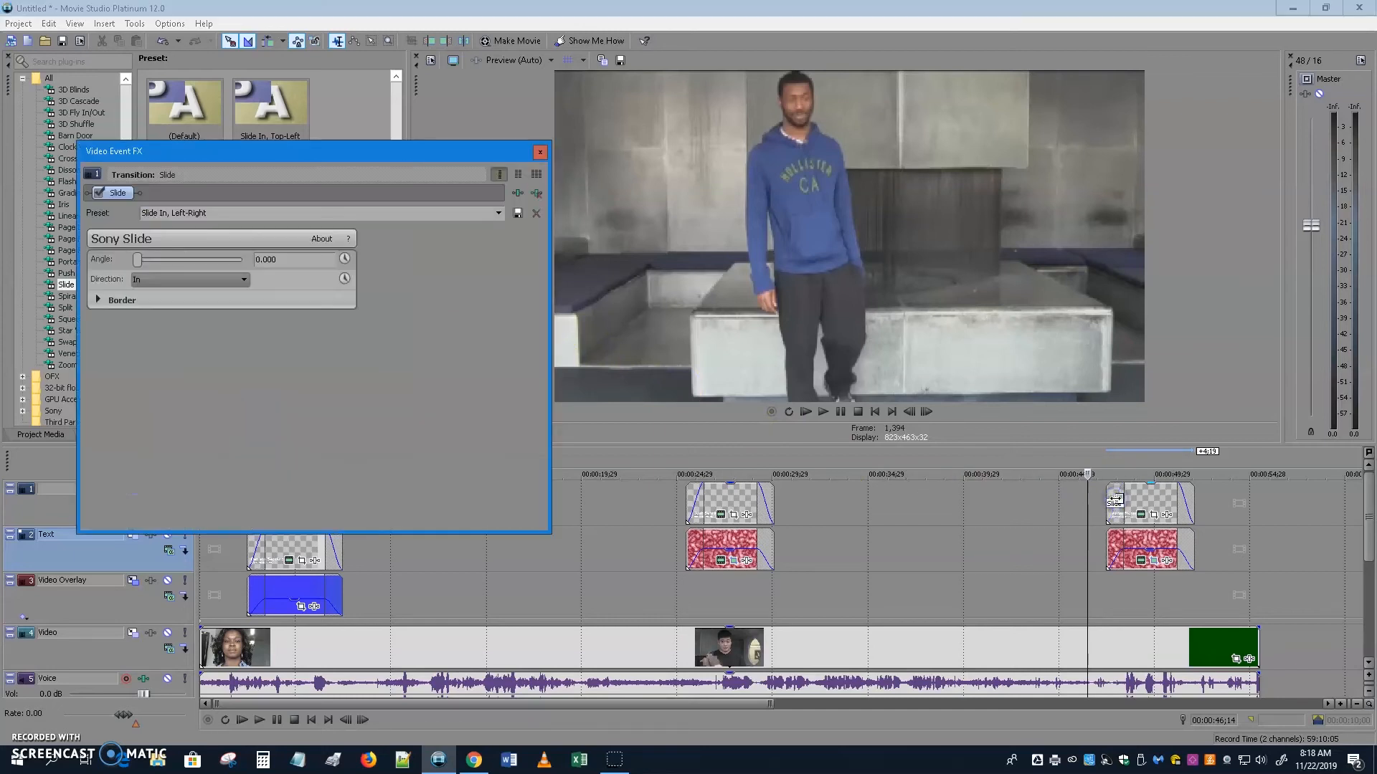
pyautogui.click(540, 152)
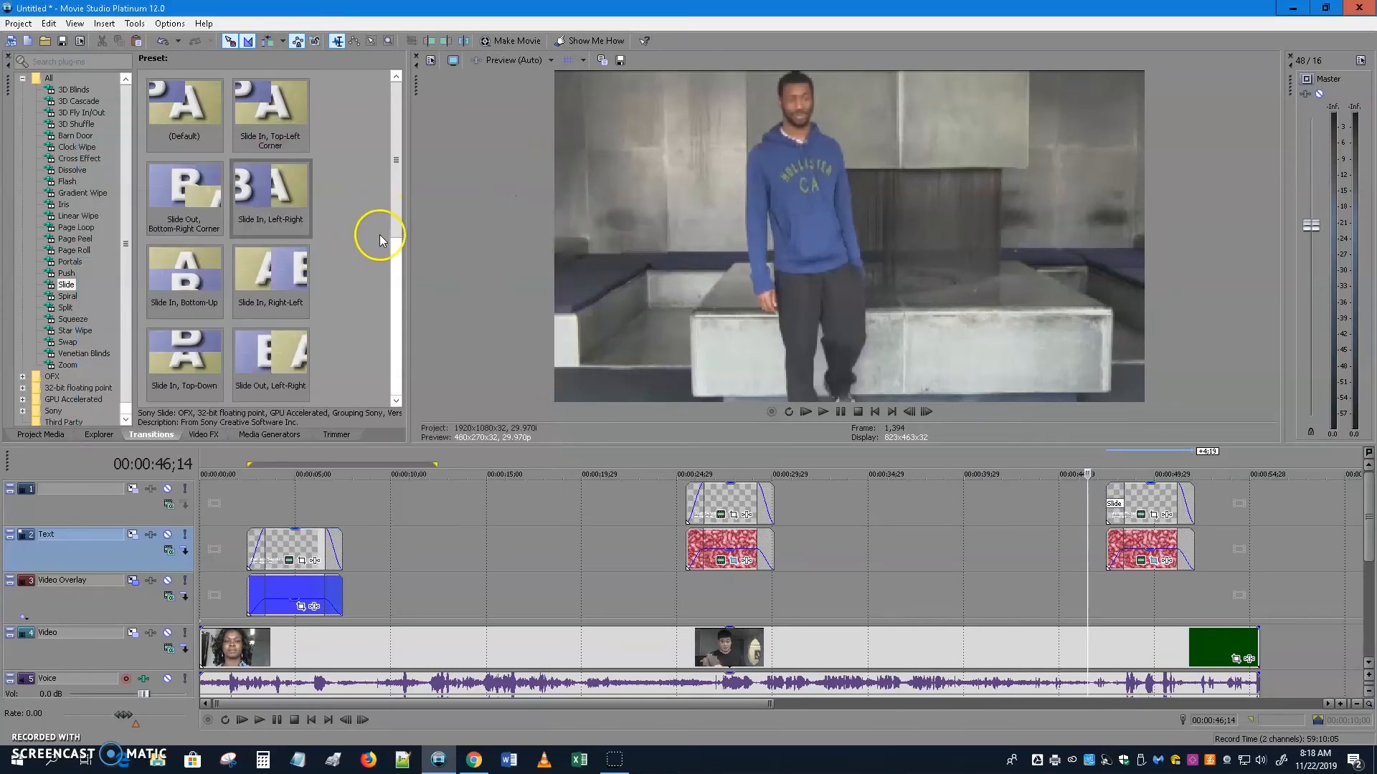
# Apply Slide Out, Left-Right to the title's end and preview the sliding animation from 47;13.
pyautogui.moveTo(393, 213); pyautogui.dragTo(382, 319)
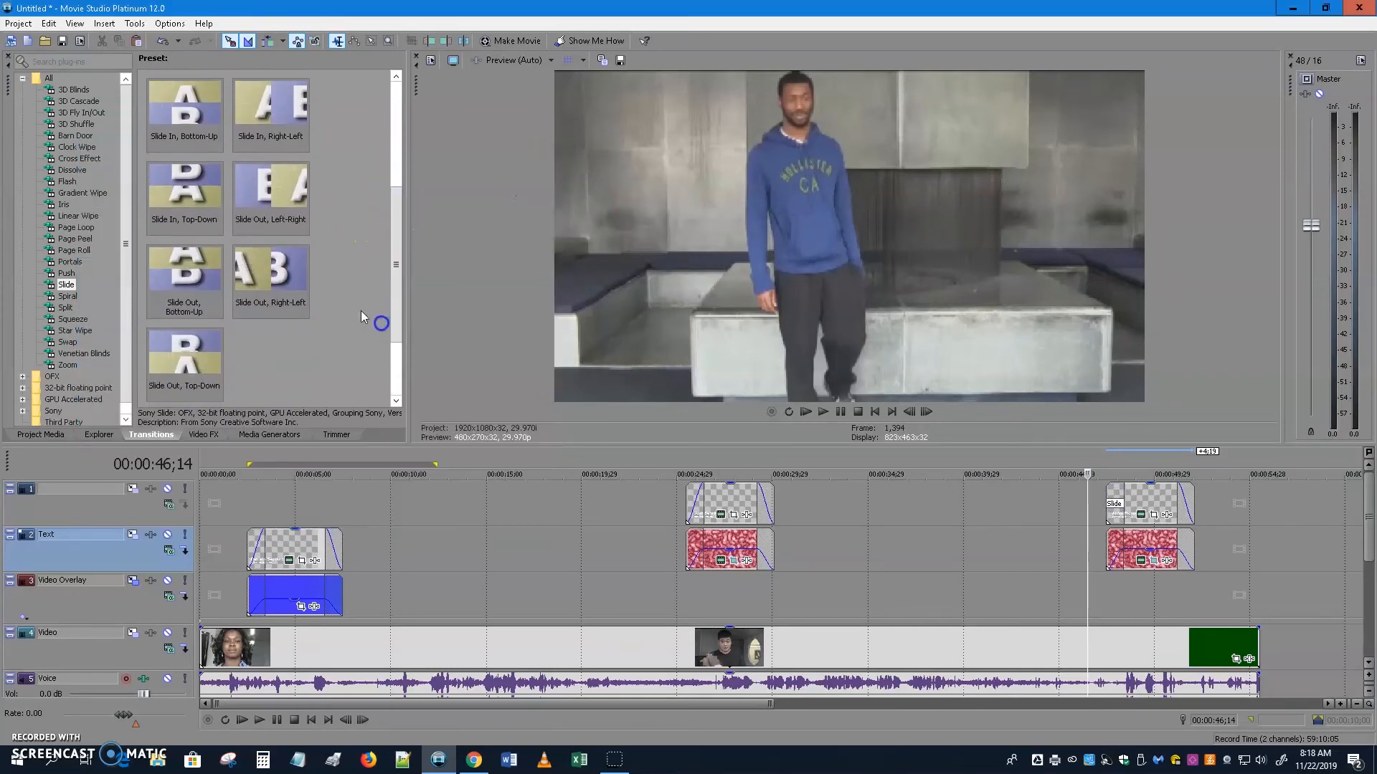
pyautogui.moveTo(260, 198); pyautogui.dragTo(1184, 497)
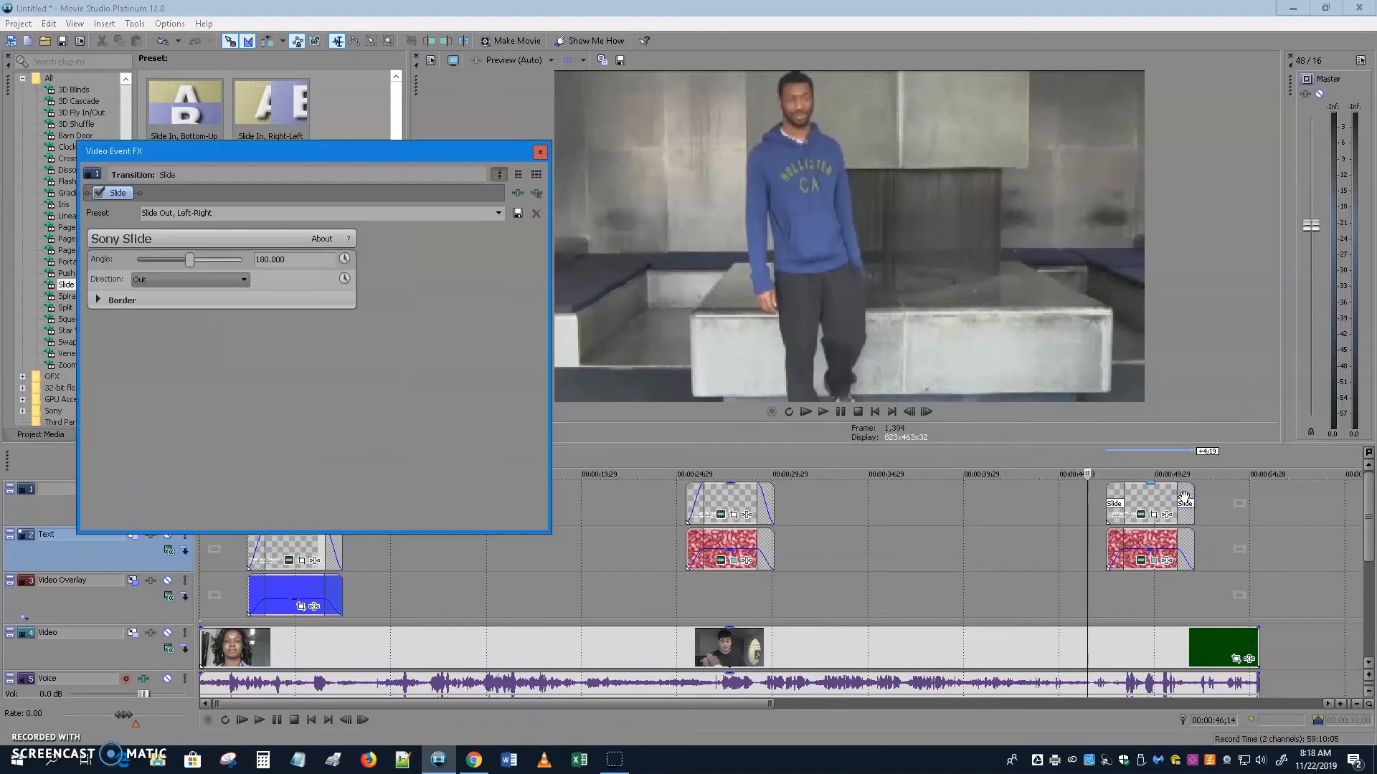
pyautogui.click(540, 152)
pyautogui.click(1110, 593)
pyautogui.moveTo(1110, 594); pyautogui.dragTo(1106, 550)
pyautogui.click(1089, 582)
# Extend the third red bar to start at 46;29 and end past the title, then preview.
pyautogui.click(1096, 581)
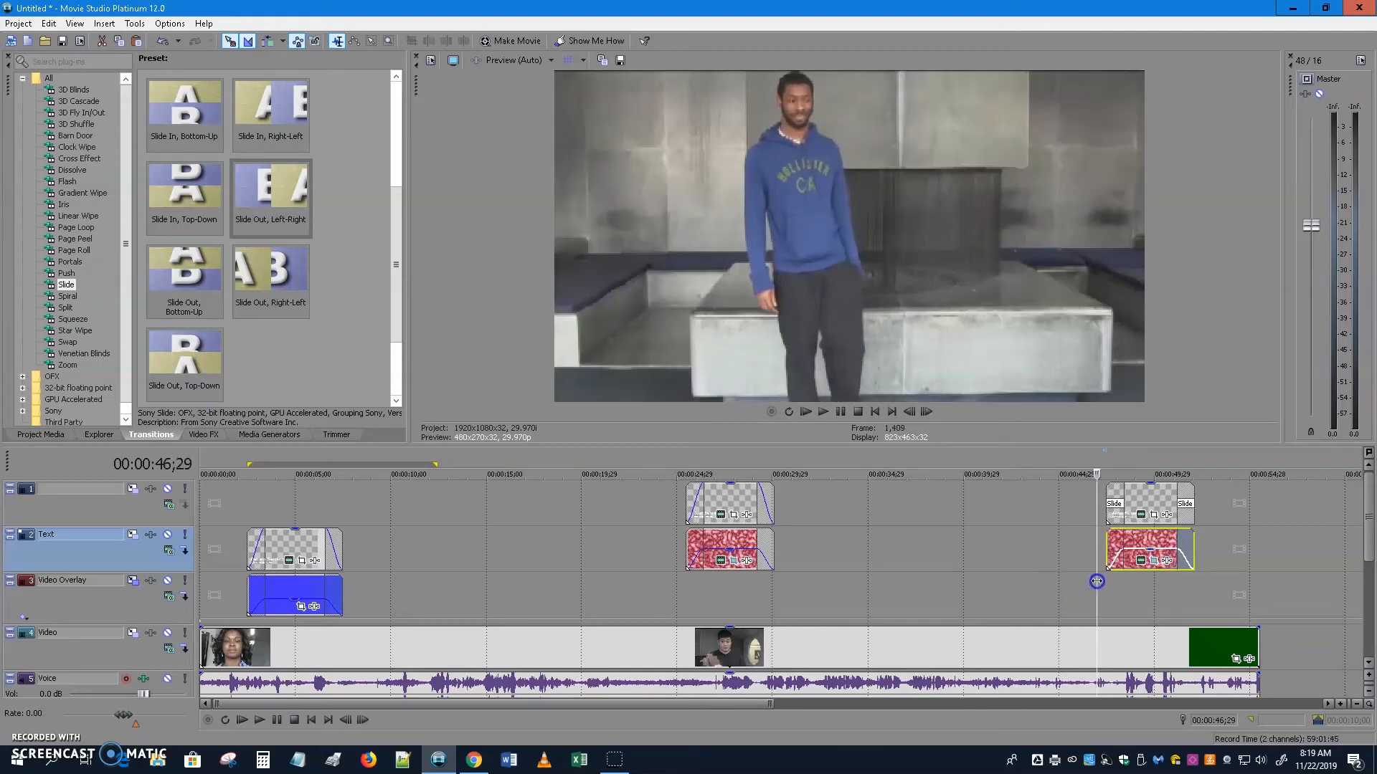
pyautogui.moveTo(1106, 545); pyautogui.dragTo(1203, 596)
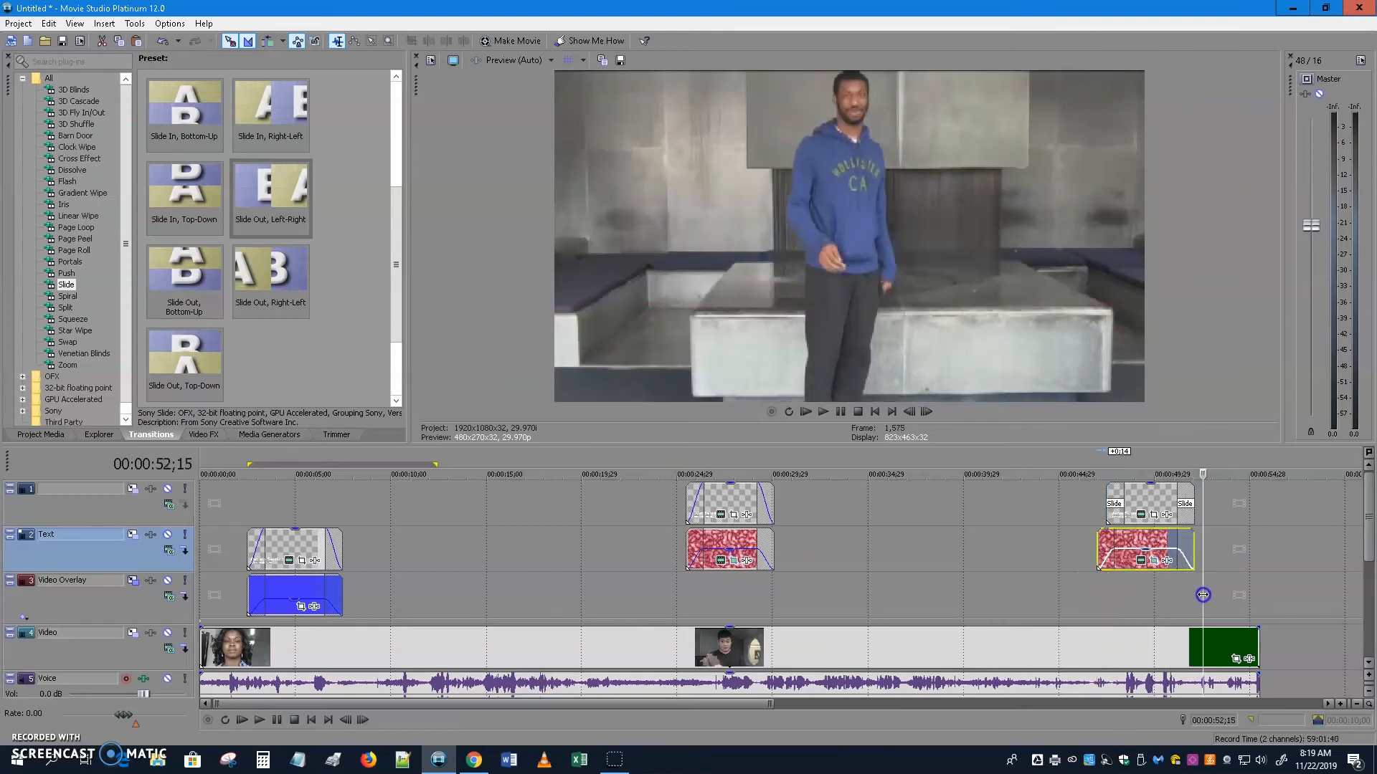
pyautogui.moveTo(1193, 547); pyautogui.dragTo(1201, 547)
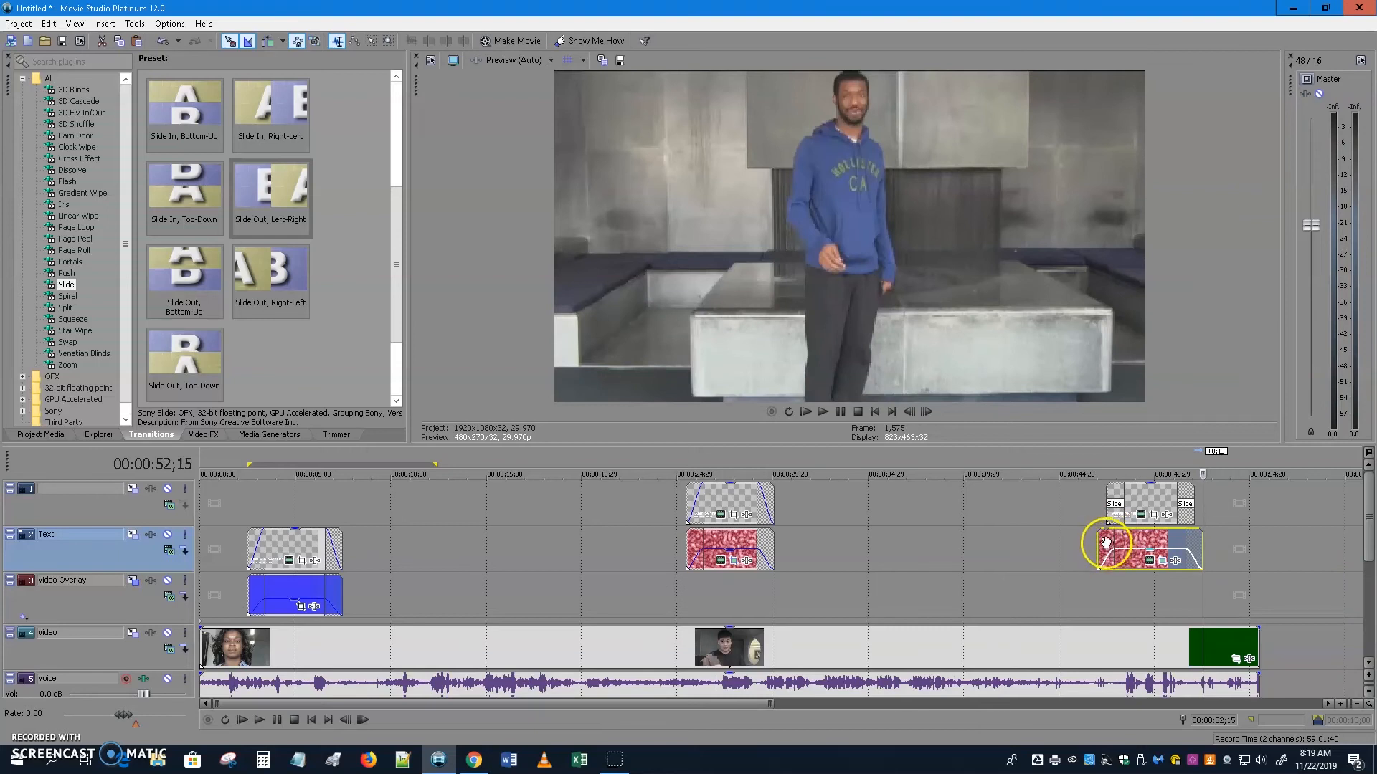
pyautogui.click(1097, 594)
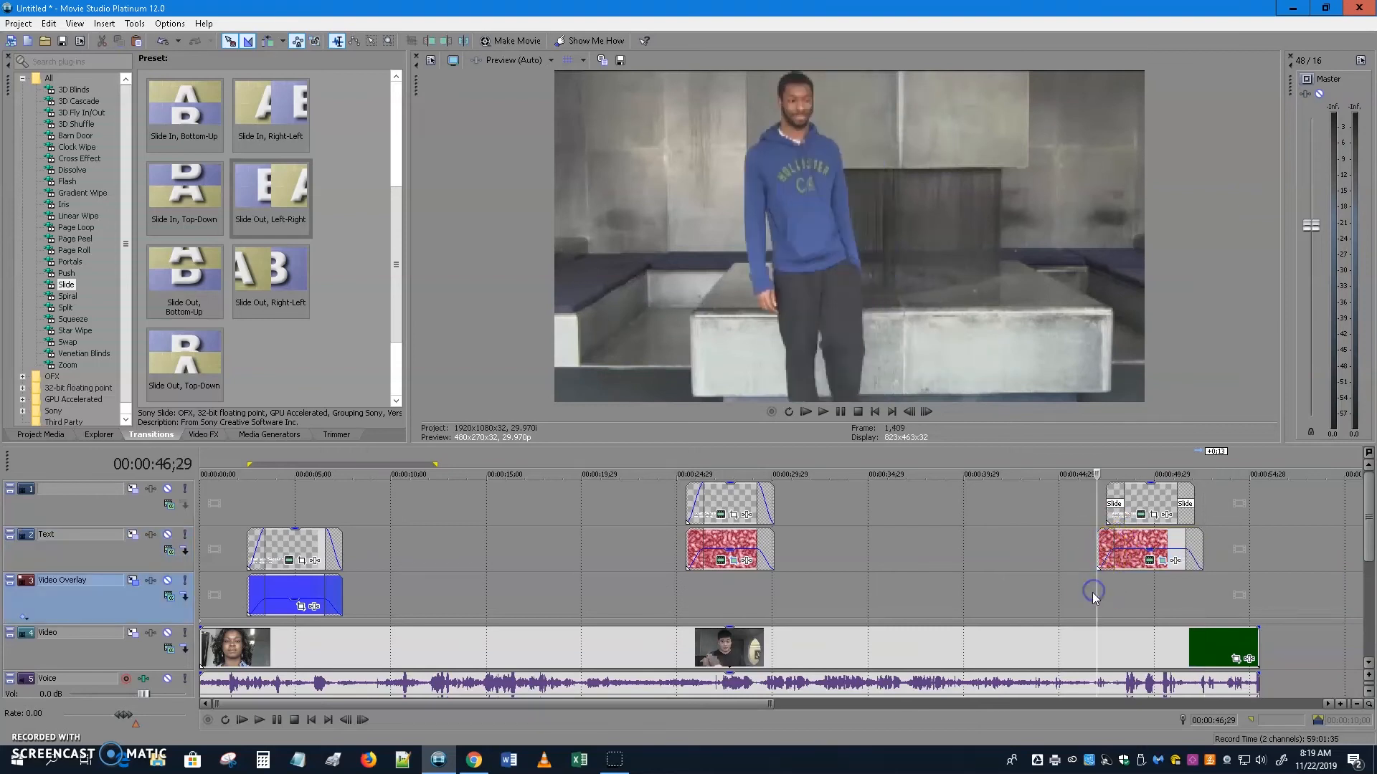
pyautogui.moveTo(1098, 594)
pyautogui.mouseDown()
pyautogui.moveTo(1111, 592)
pyautogui.moveTo(1004, 589)
pyautogui.moveTo(1219, 588)
pyautogui.moveTo(1091, 577)
pyautogui.mouseUp()
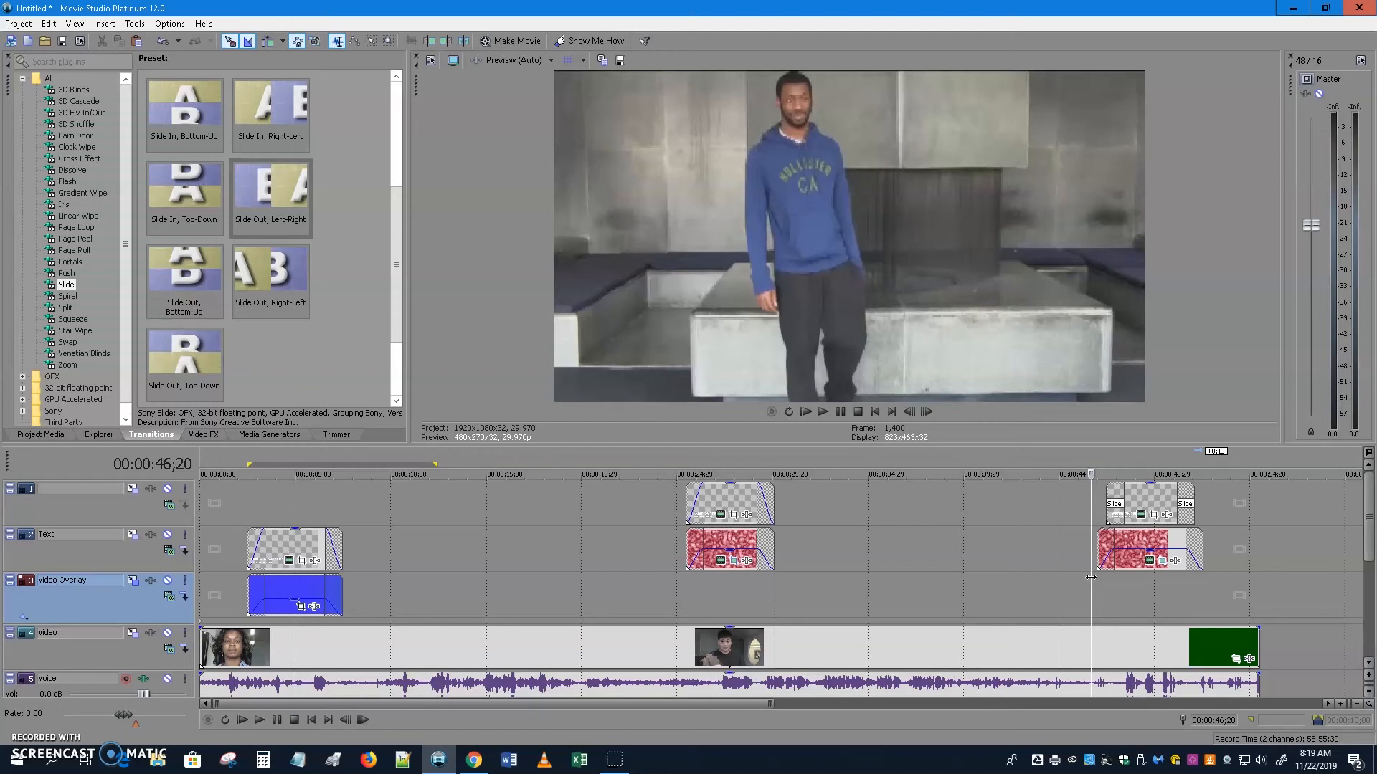
# Keyframe the third noise texture's Progress to reach 9.864 at 00:00:02;21 so it animates.
pyautogui.click(1150, 561)
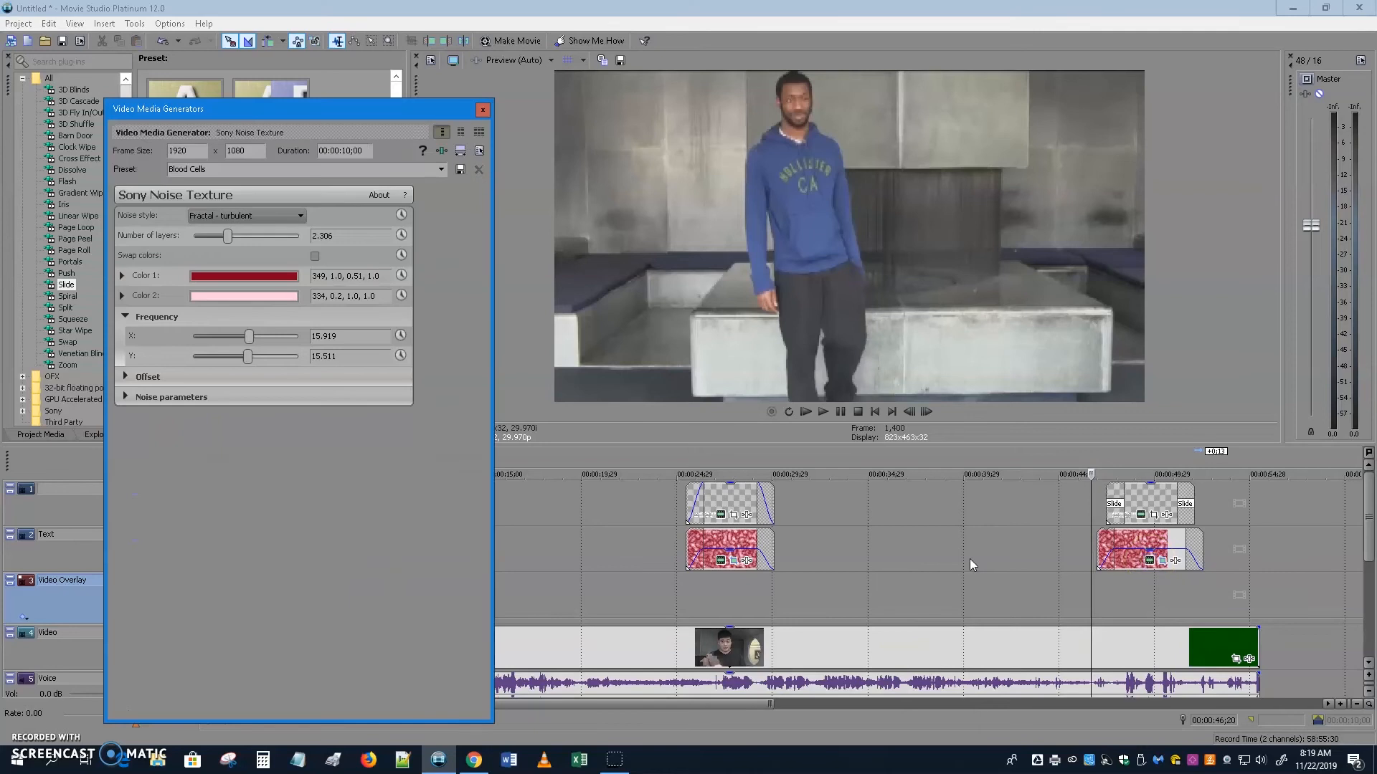
pyautogui.click(126, 375)
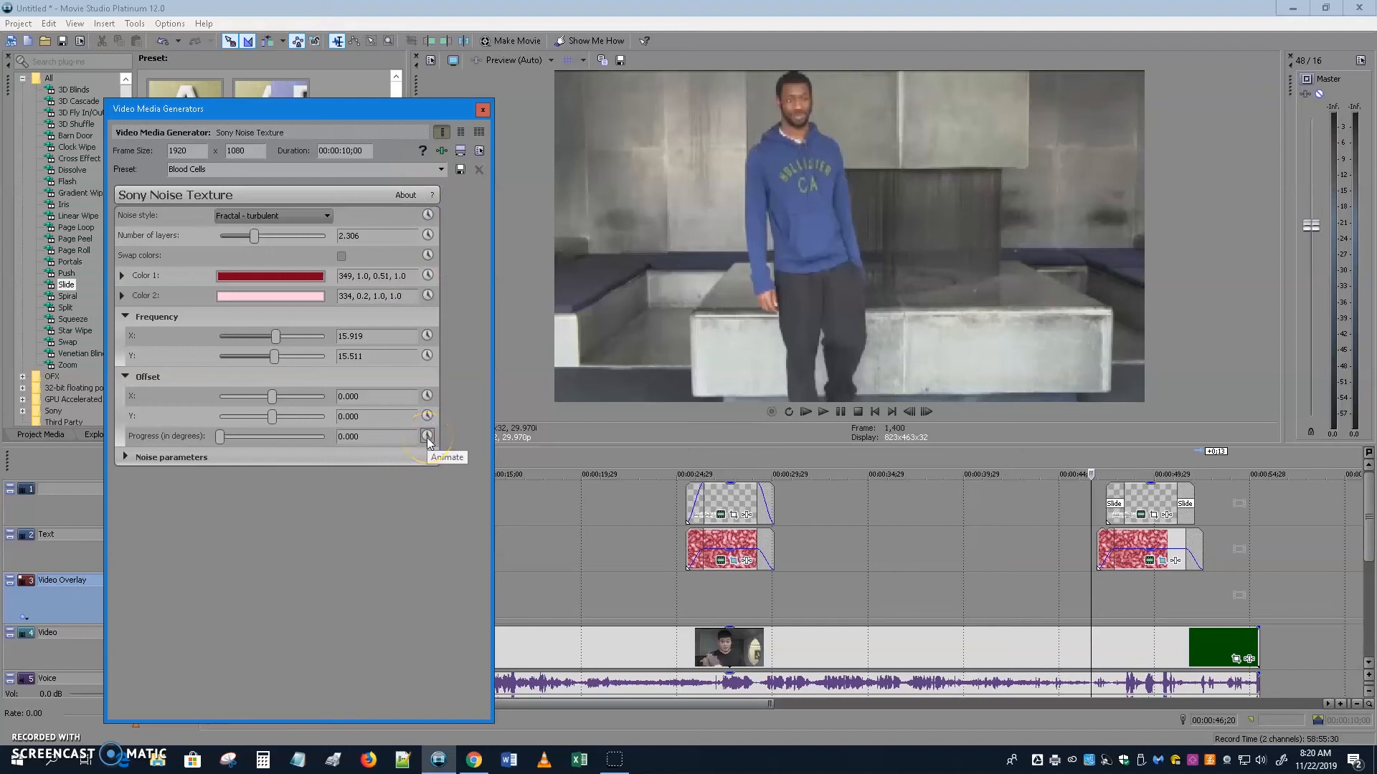
pyautogui.click(1088, 609)
pyautogui.click(1115, 609)
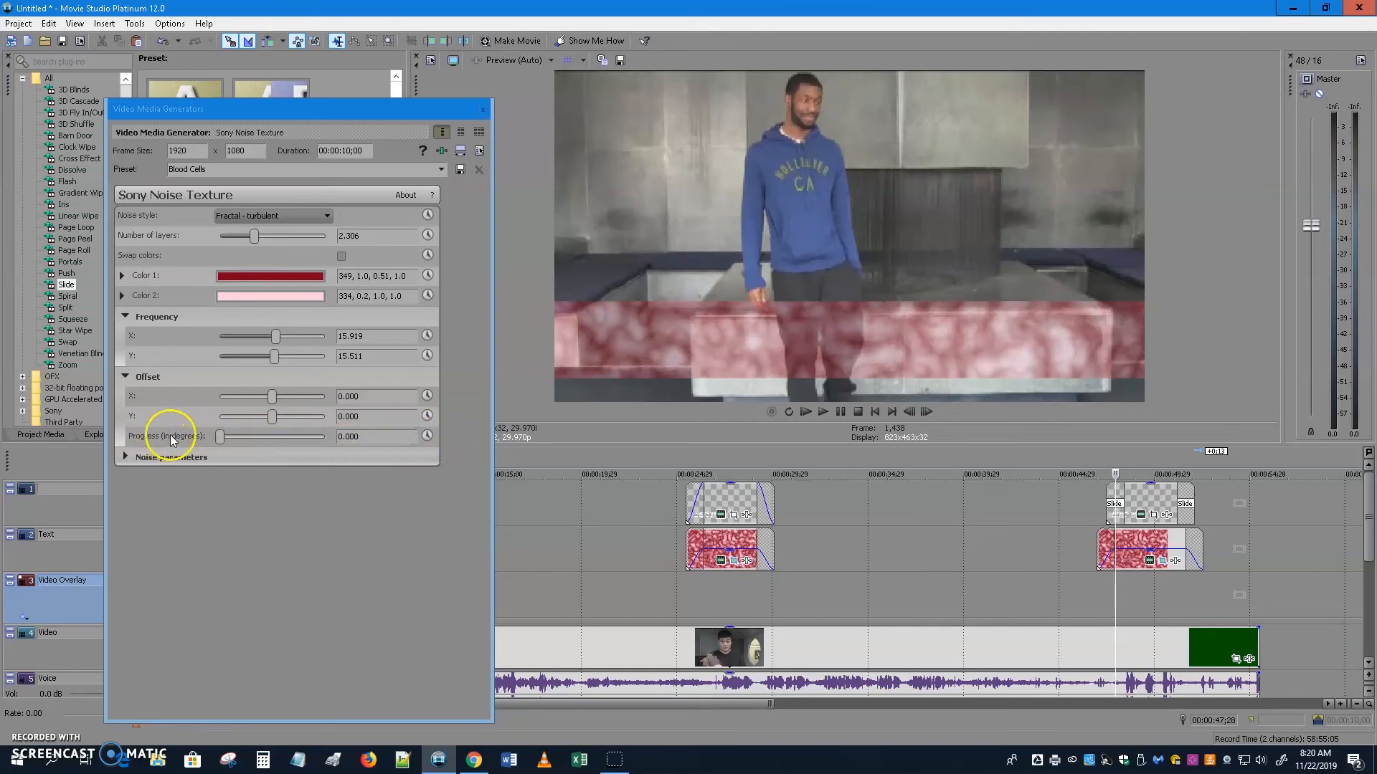
pyautogui.click(428, 436)
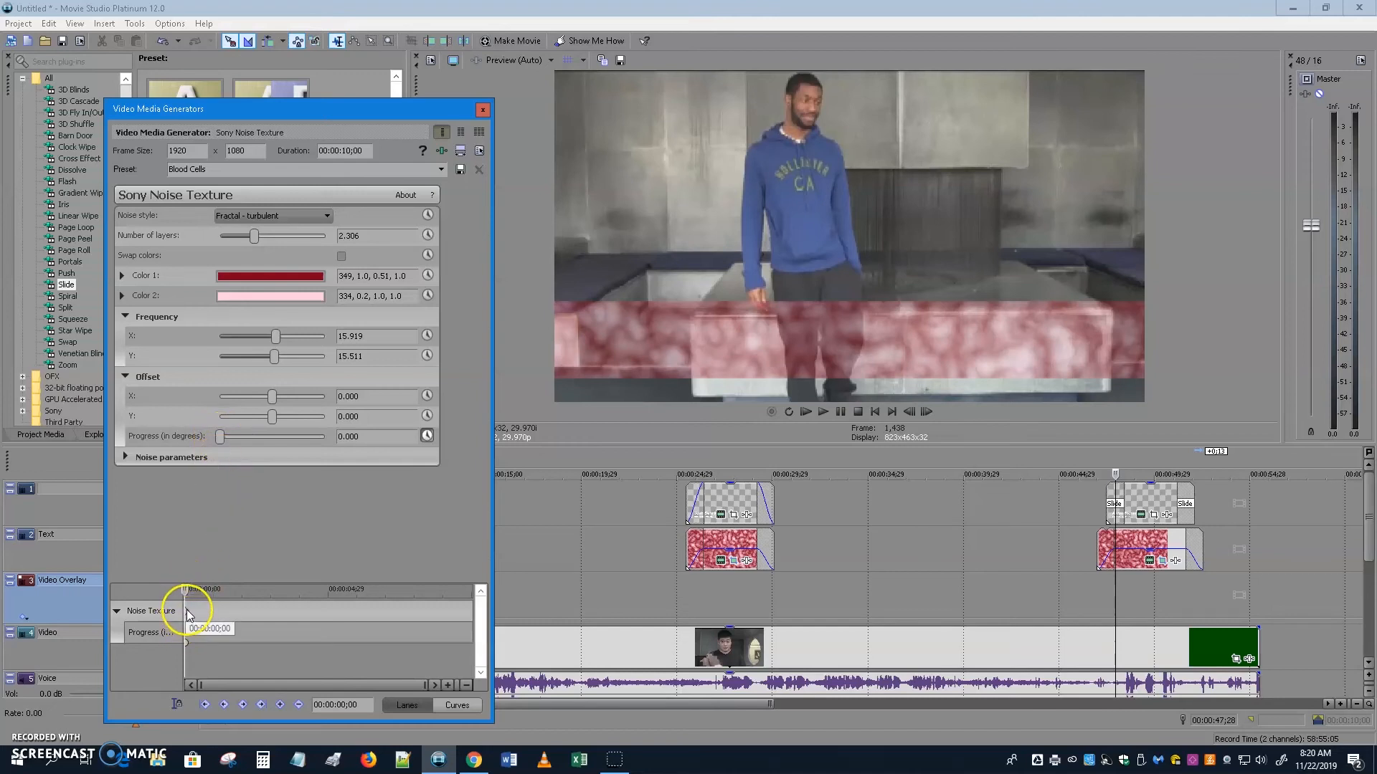
pyautogui.moveTo(187, 589); pyautogui.dragTo(466, 595)
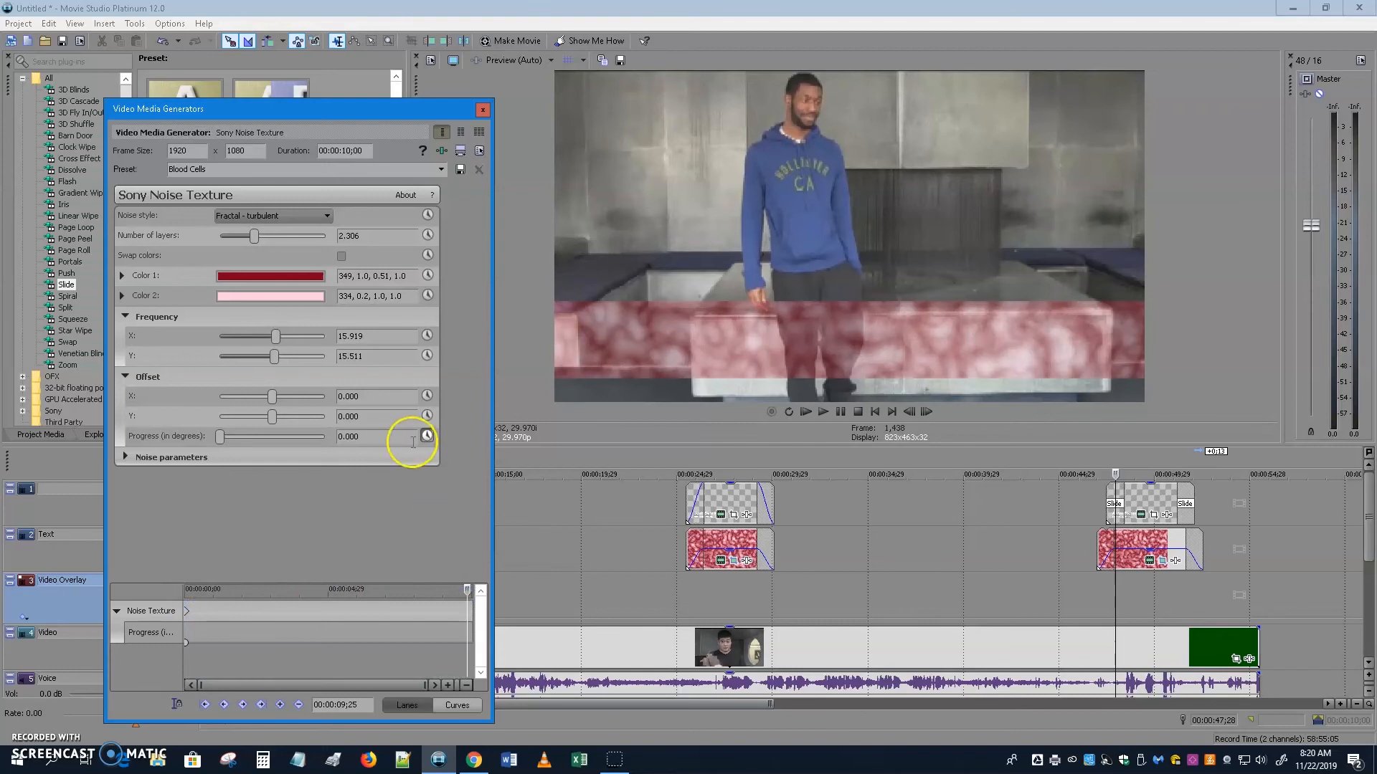
pyautogui.moveTo(220, 438); pyautogui.dragTo(324, 450)
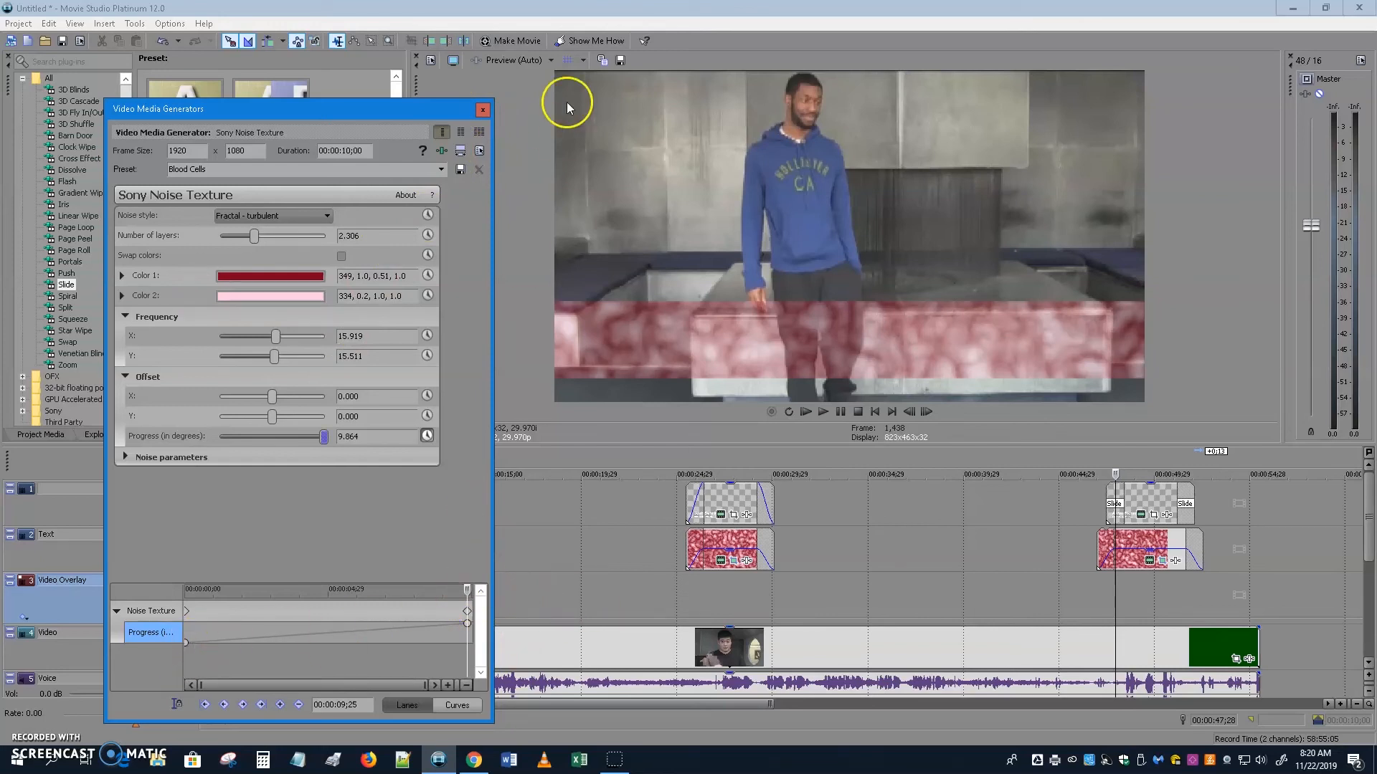
pyautogui.click(482, 110)
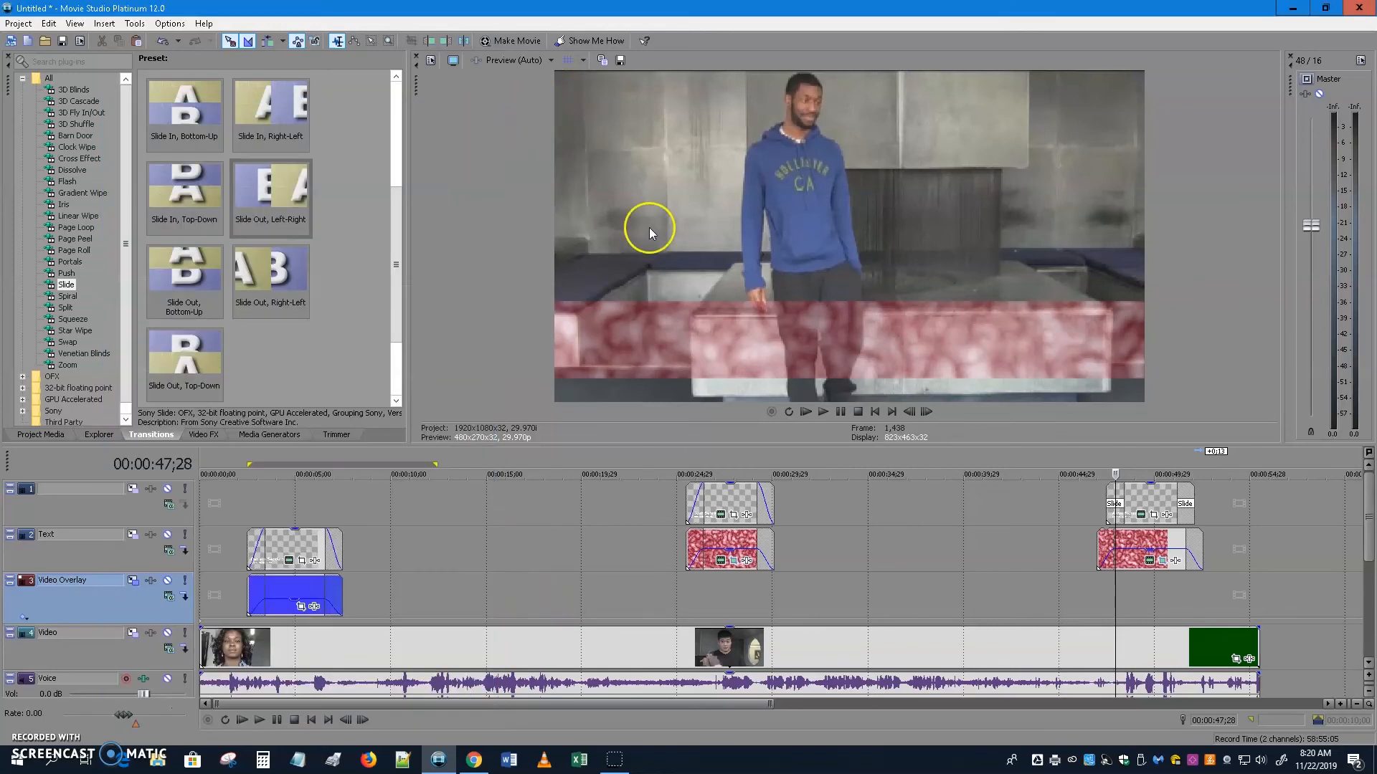
# Play back the second lower third, then scrub through the first red lower third at 25;13.
pyautogui.click(1081, 581)
pyautogui.click(259, 720)
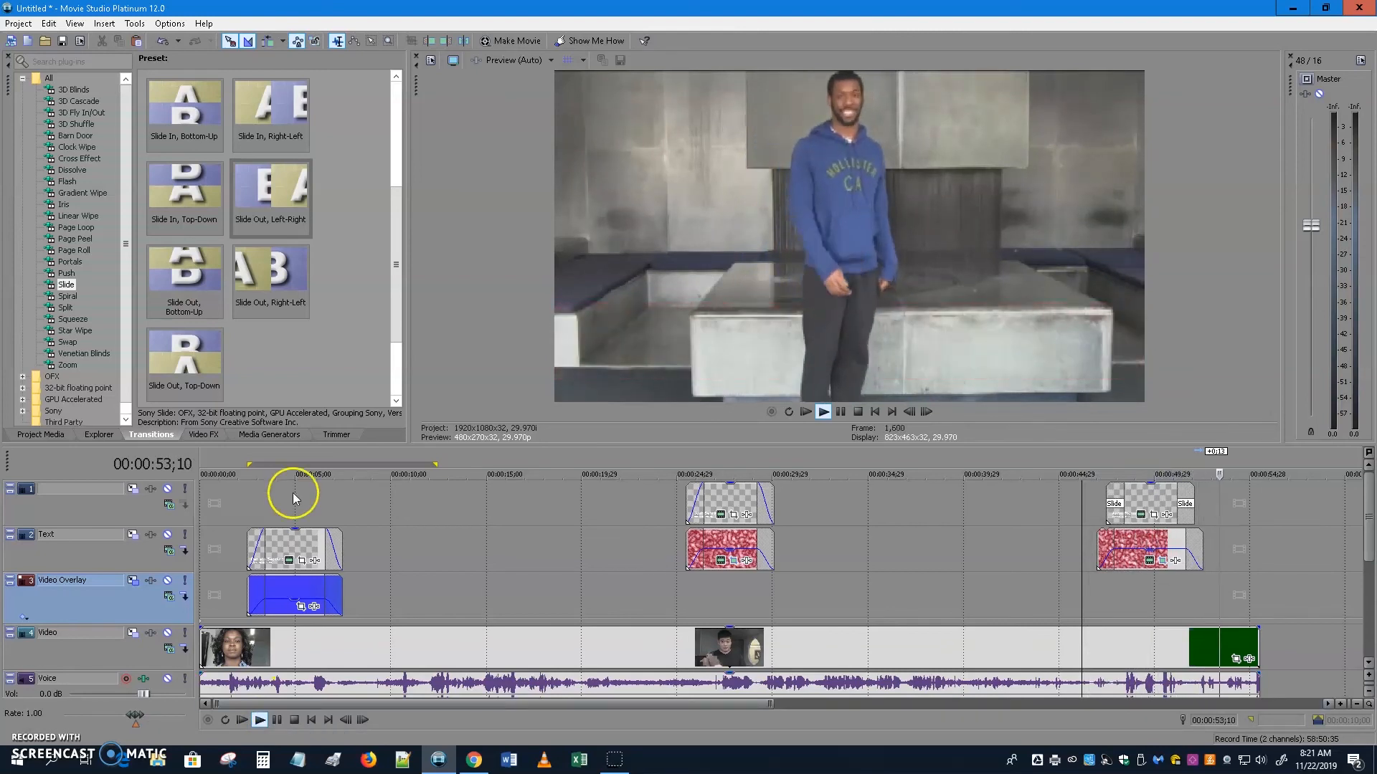
pyautogui.click(278, 720)
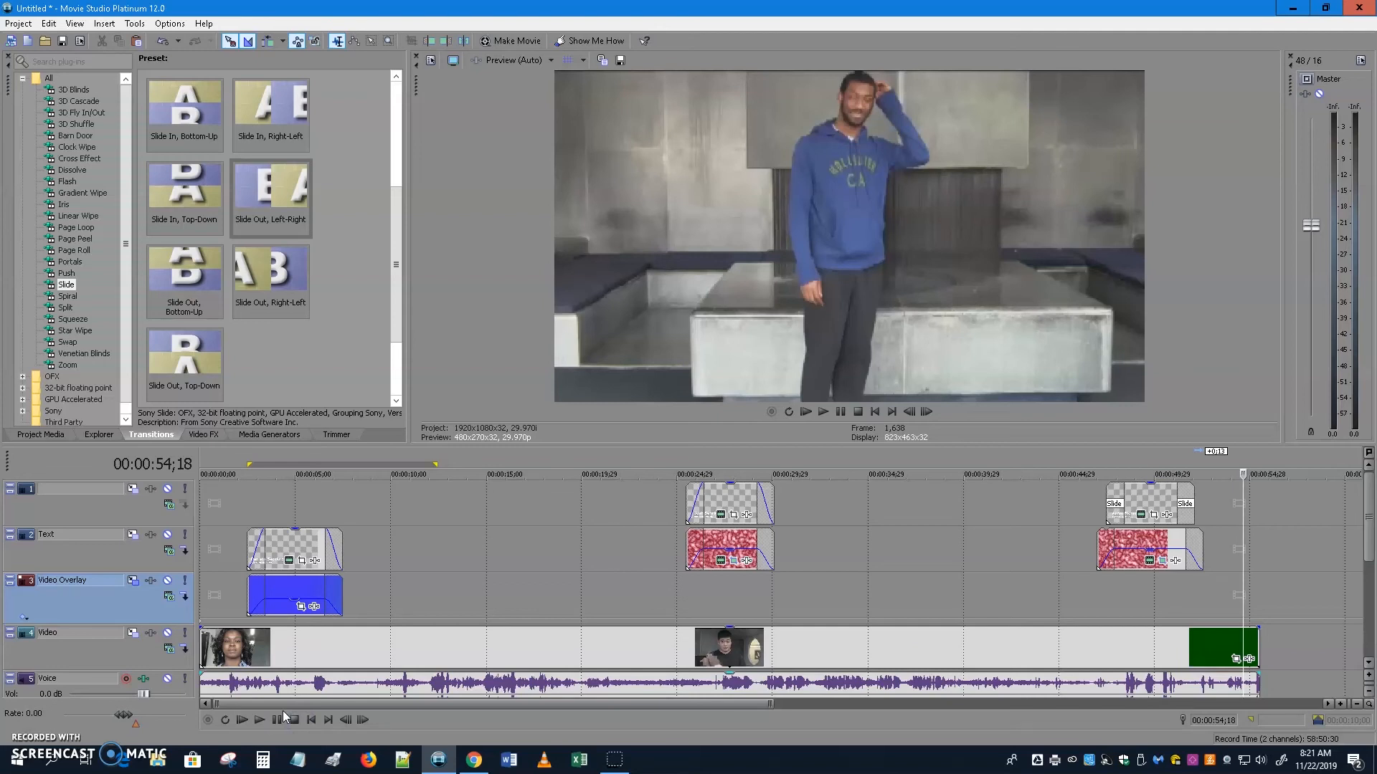
pyautogui.click(683, 599)
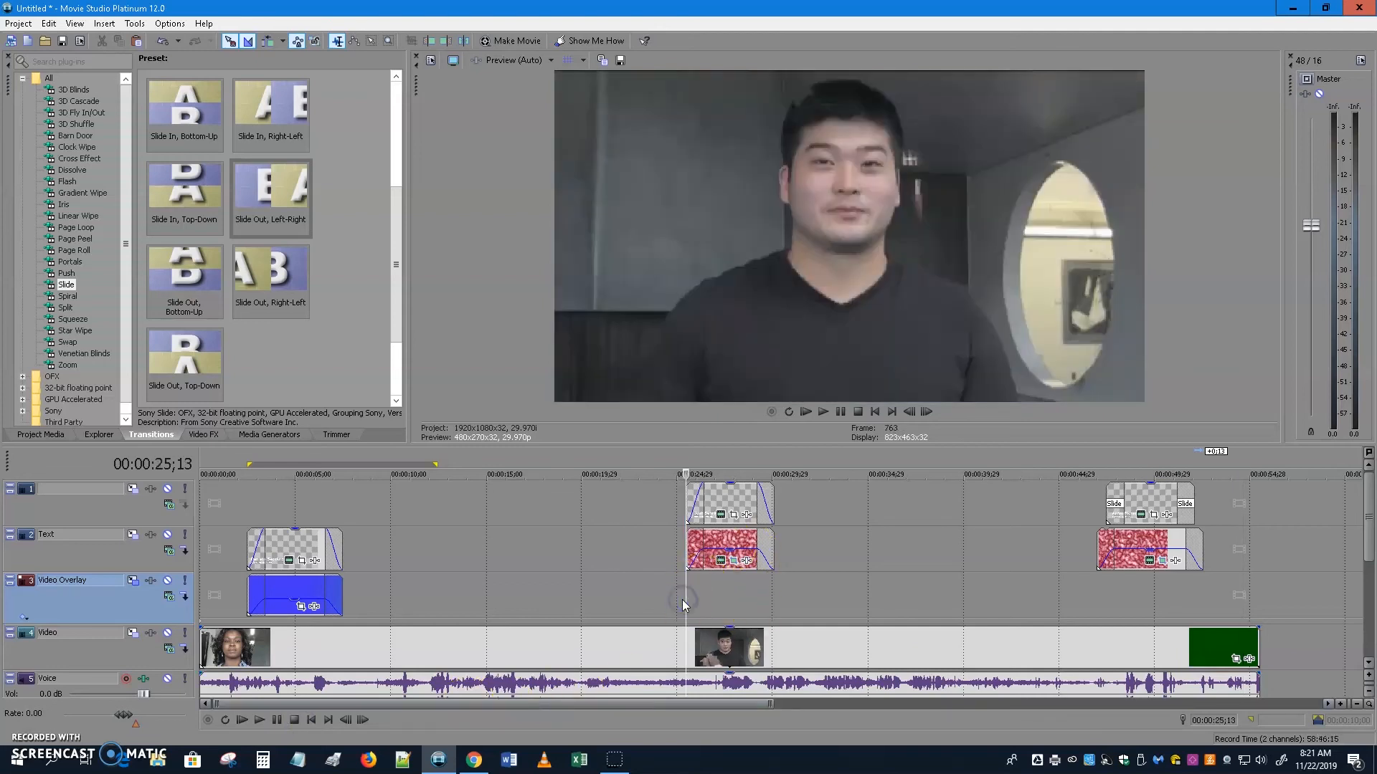
pyautogui.moveTo(682, 600); pyautogui.dragTo(818, 599)
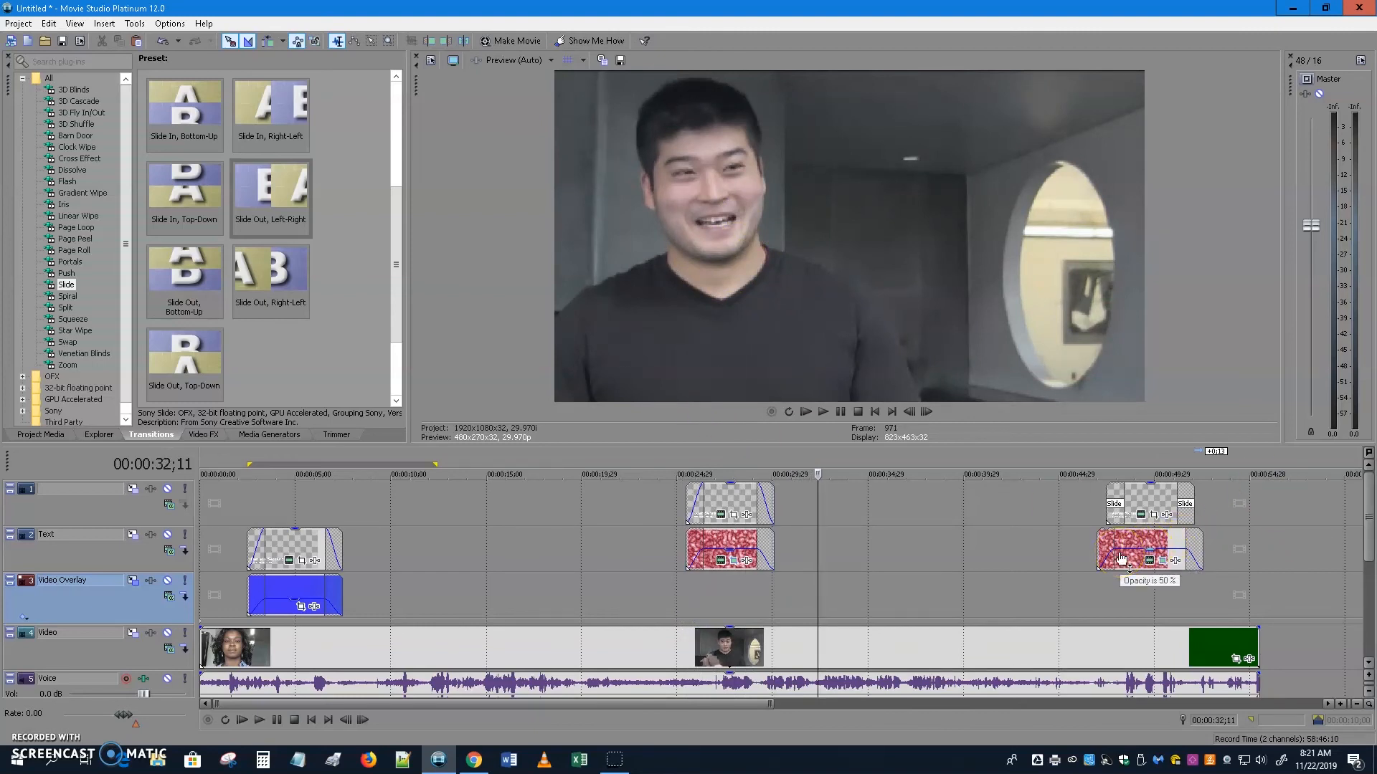
# Show the Project Media list and select Sony Noise Texture 9.
pyautogui.click(1098, 578)
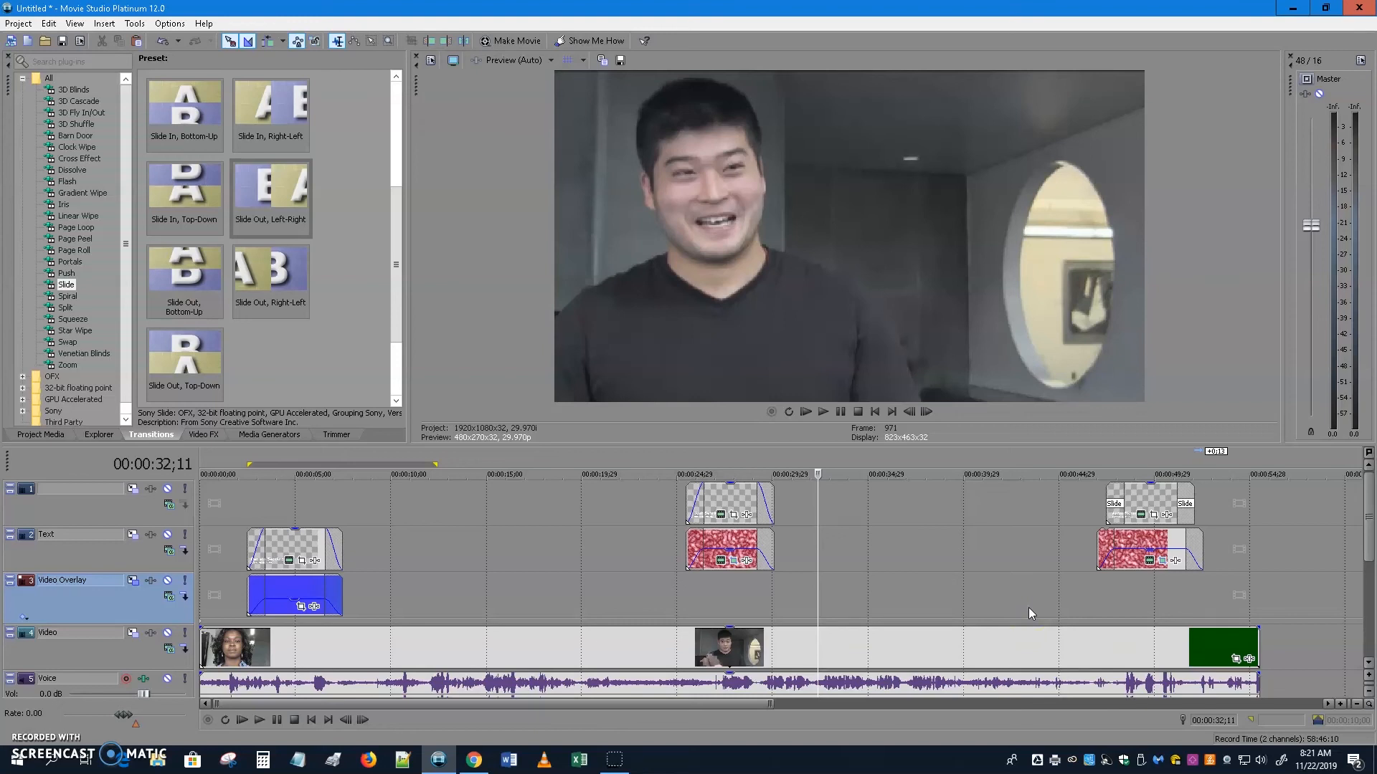
pyautogui.click(40, 433)
pyautogui.click(159, 243)
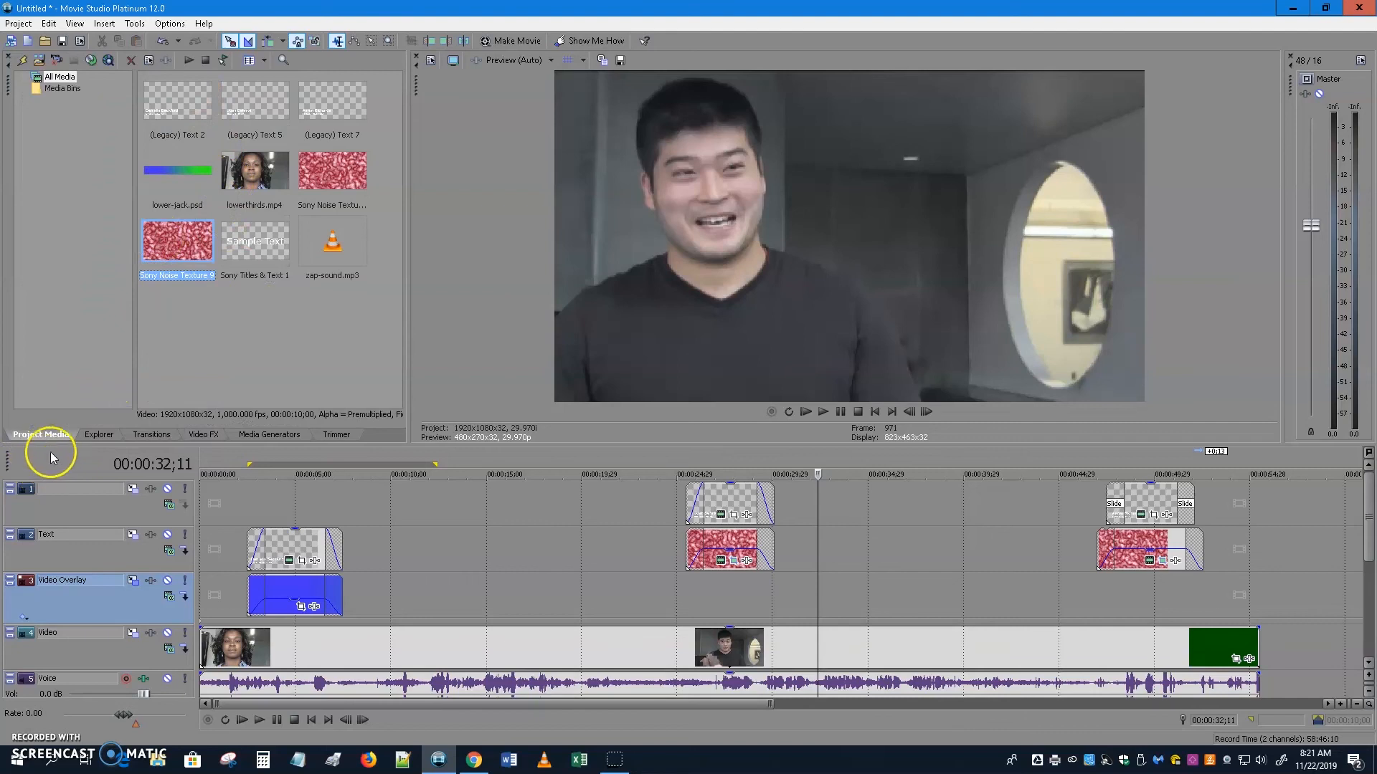
# Place zap-sound.mp3 on the Music track, snapped to the playhead at about 47;22.
pyautogui.click(327, 242)
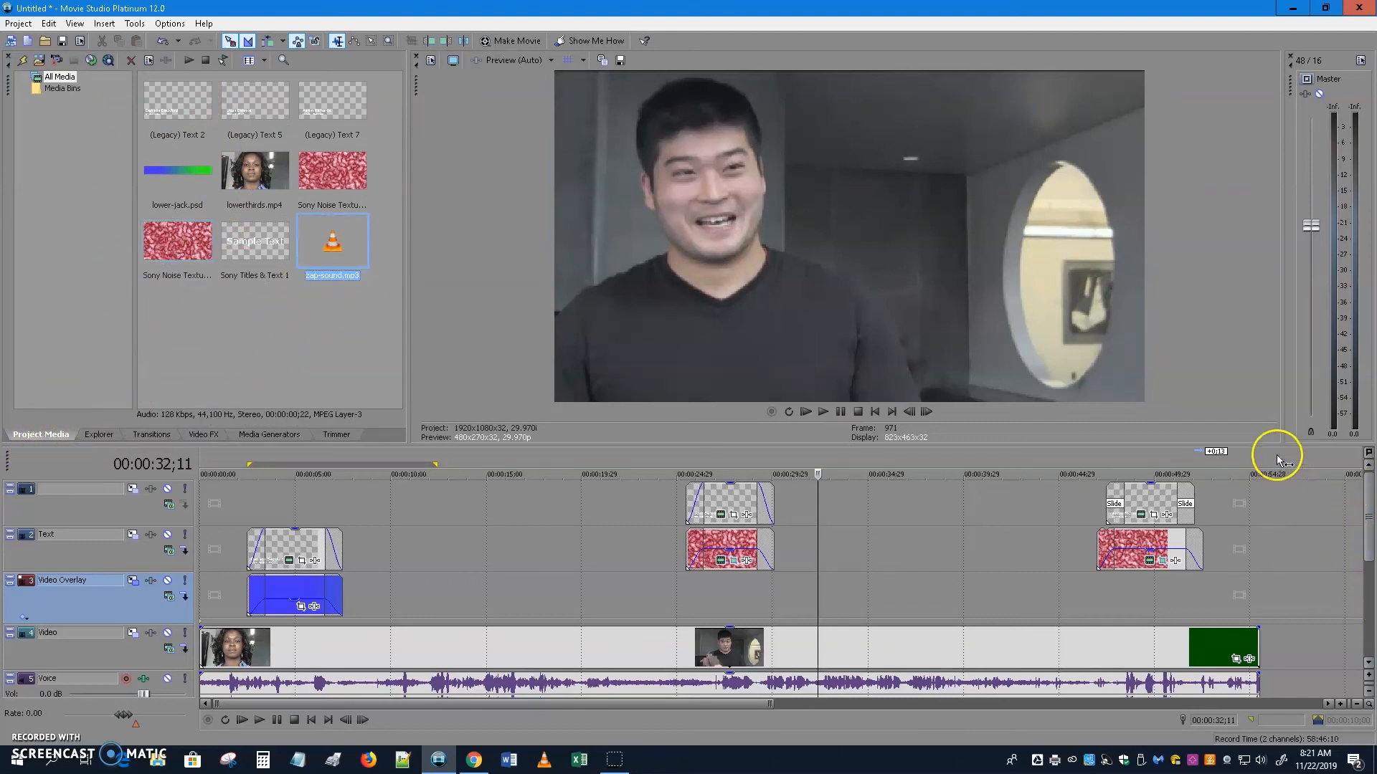
pyautogui.moveTo(1262, 445); pyautogui.dragTo(1262, 342)
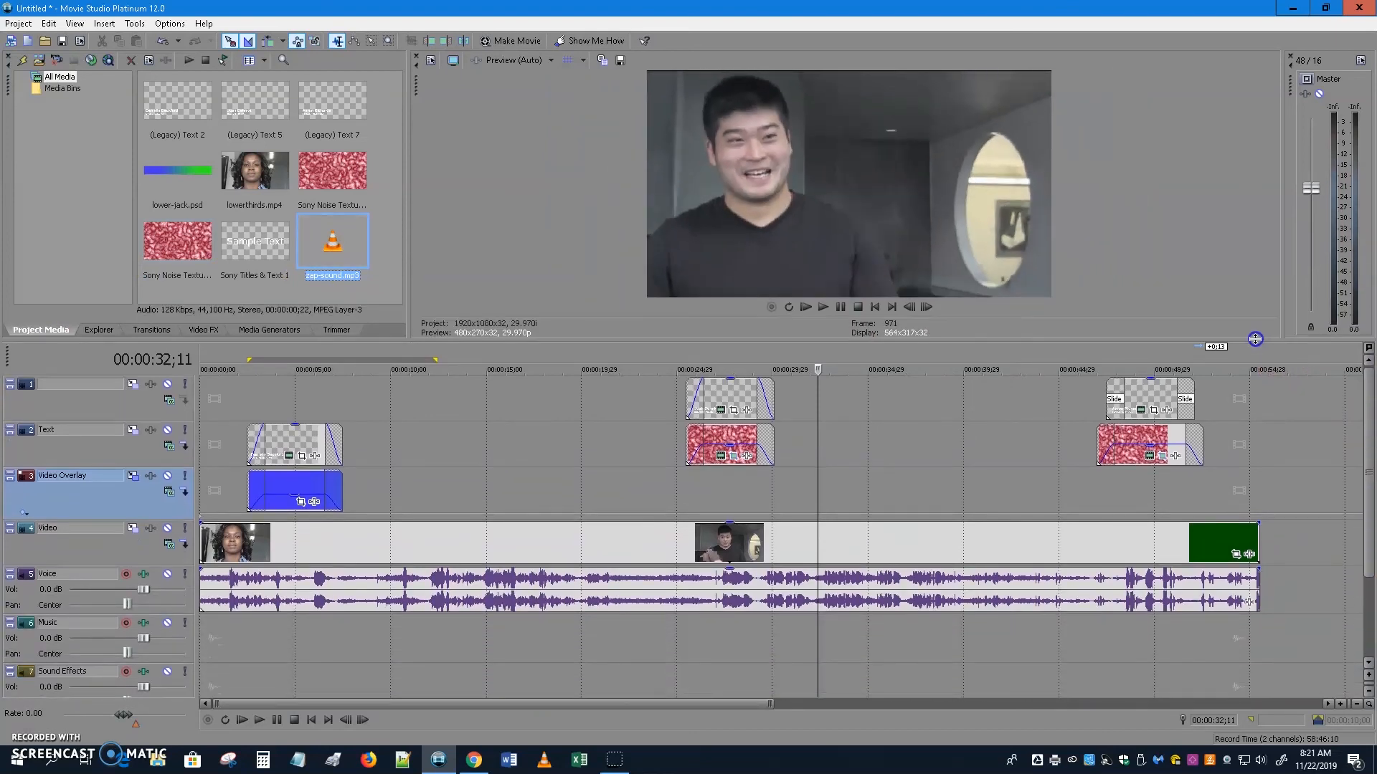
pyautogui.moveTo(332, 248); pyautogui.dragTo(1108, 641)
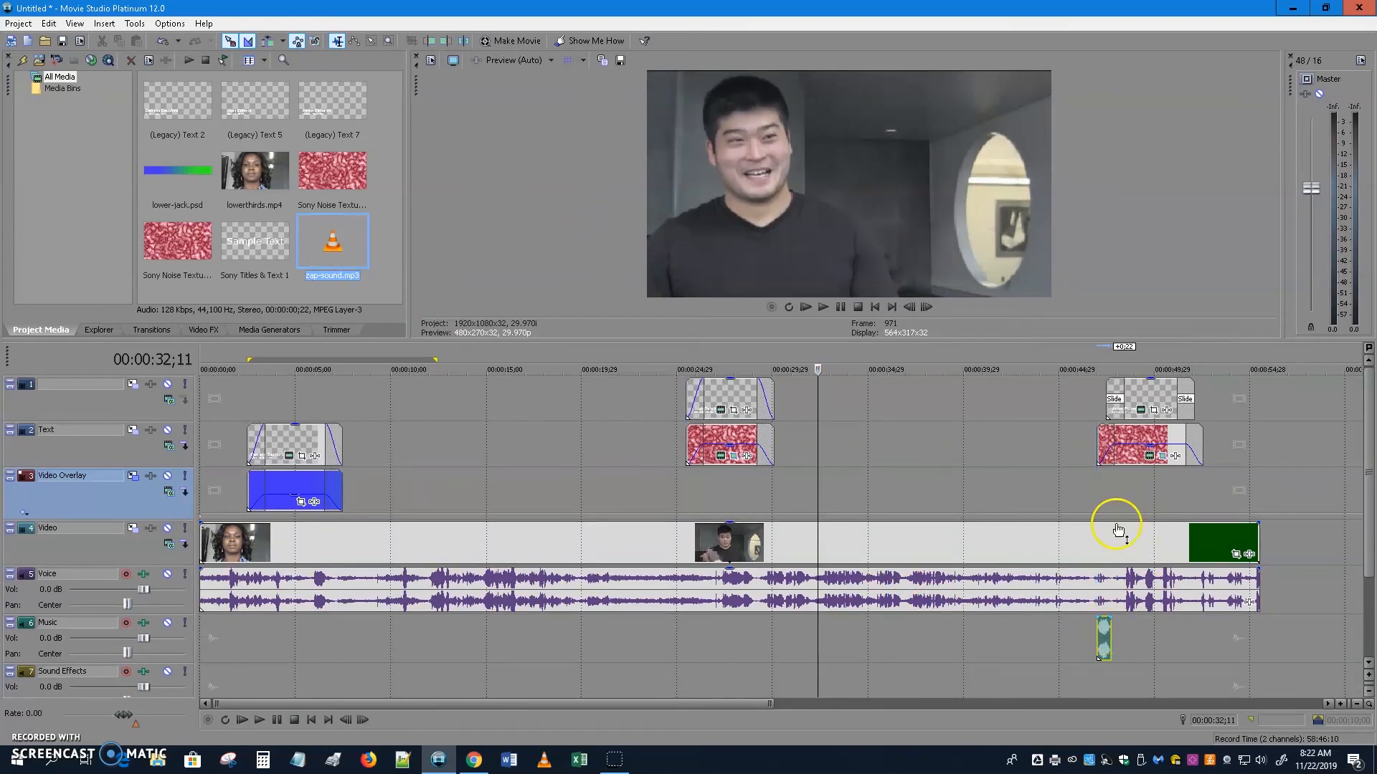
pyautogui.moveTo(818, 433); pyautogui.dragTo(1114, 434)
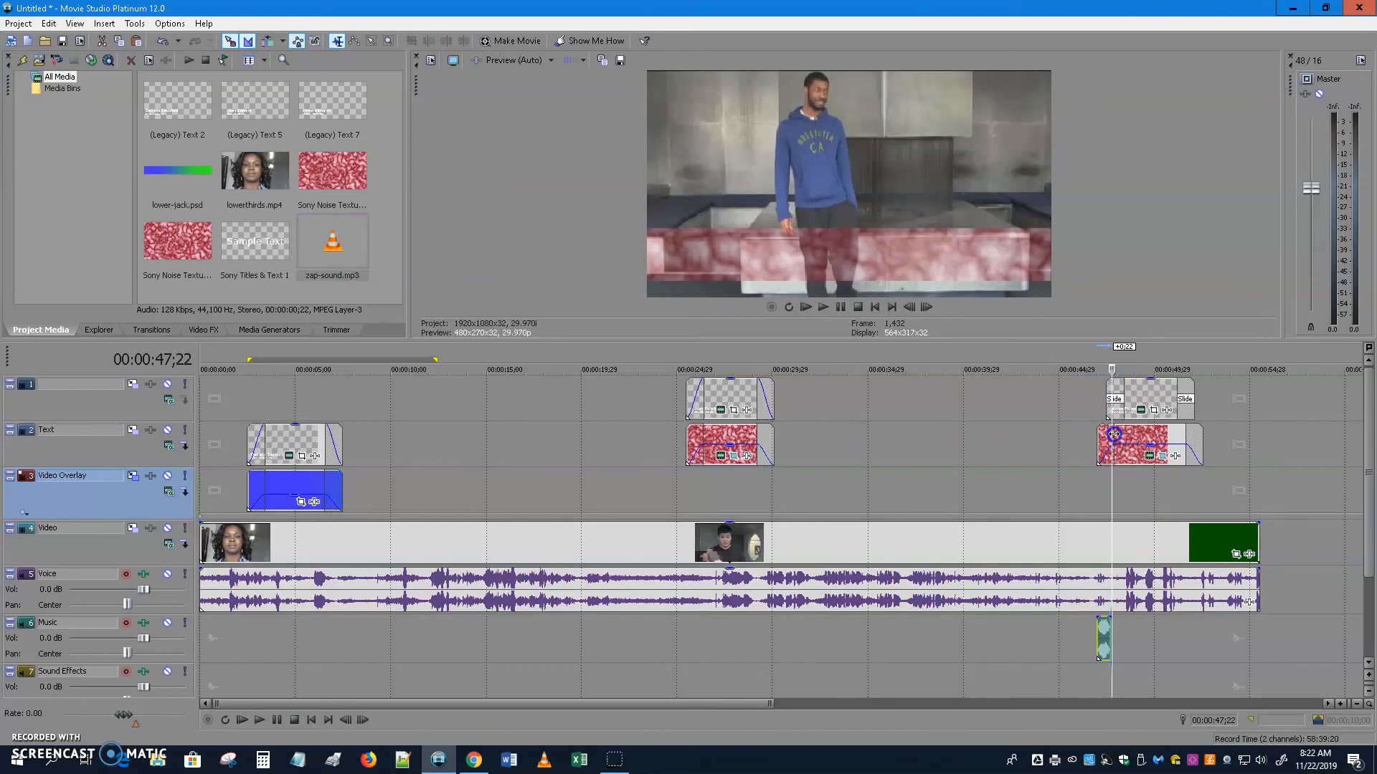
pyautogui.moveTo(1104, 639); pyautogui.dragTo(1113, 636)
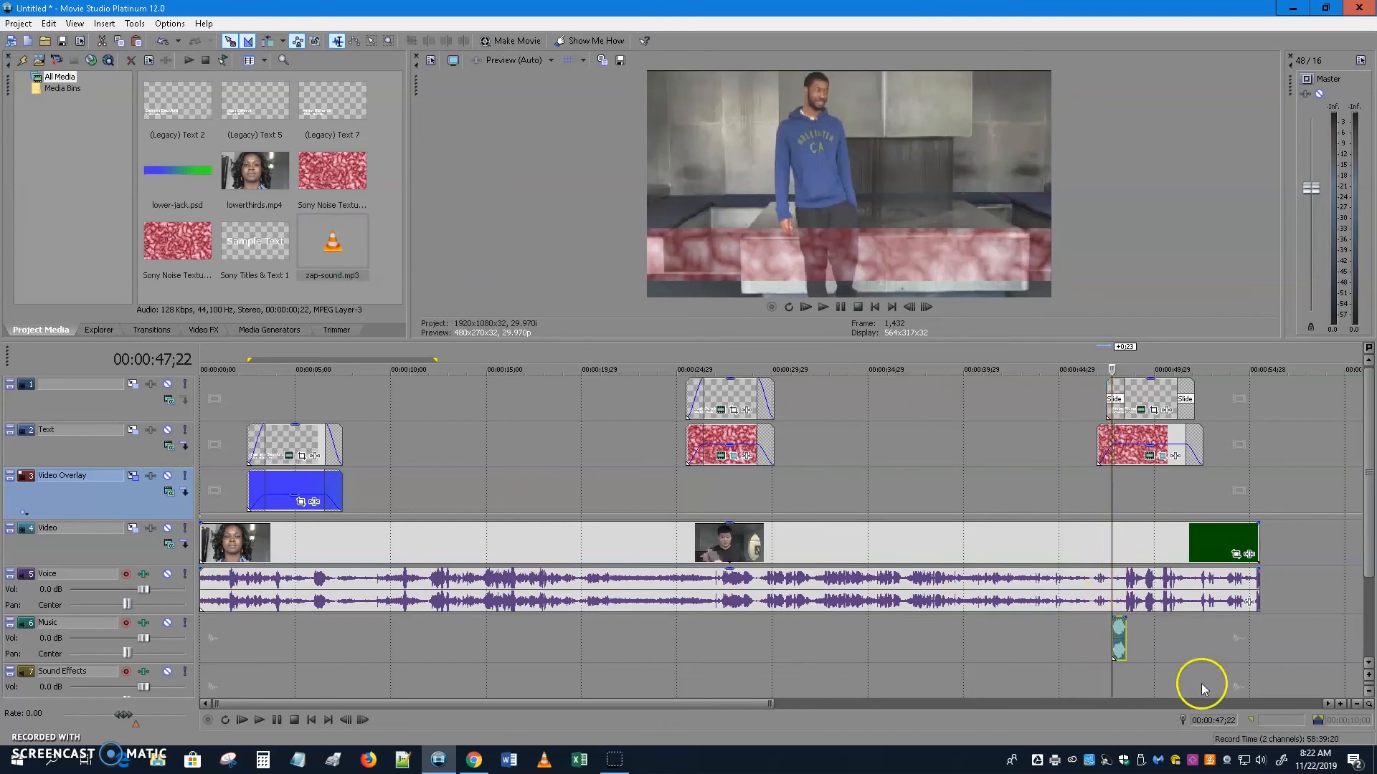
# Copy the zap sound and paste a second copy at 51;16, where the title exits.
pyautogui.click(1114, 484)
pyautogui.moveTo(1114, 485); pyautogui.dragTo(1179, 482)
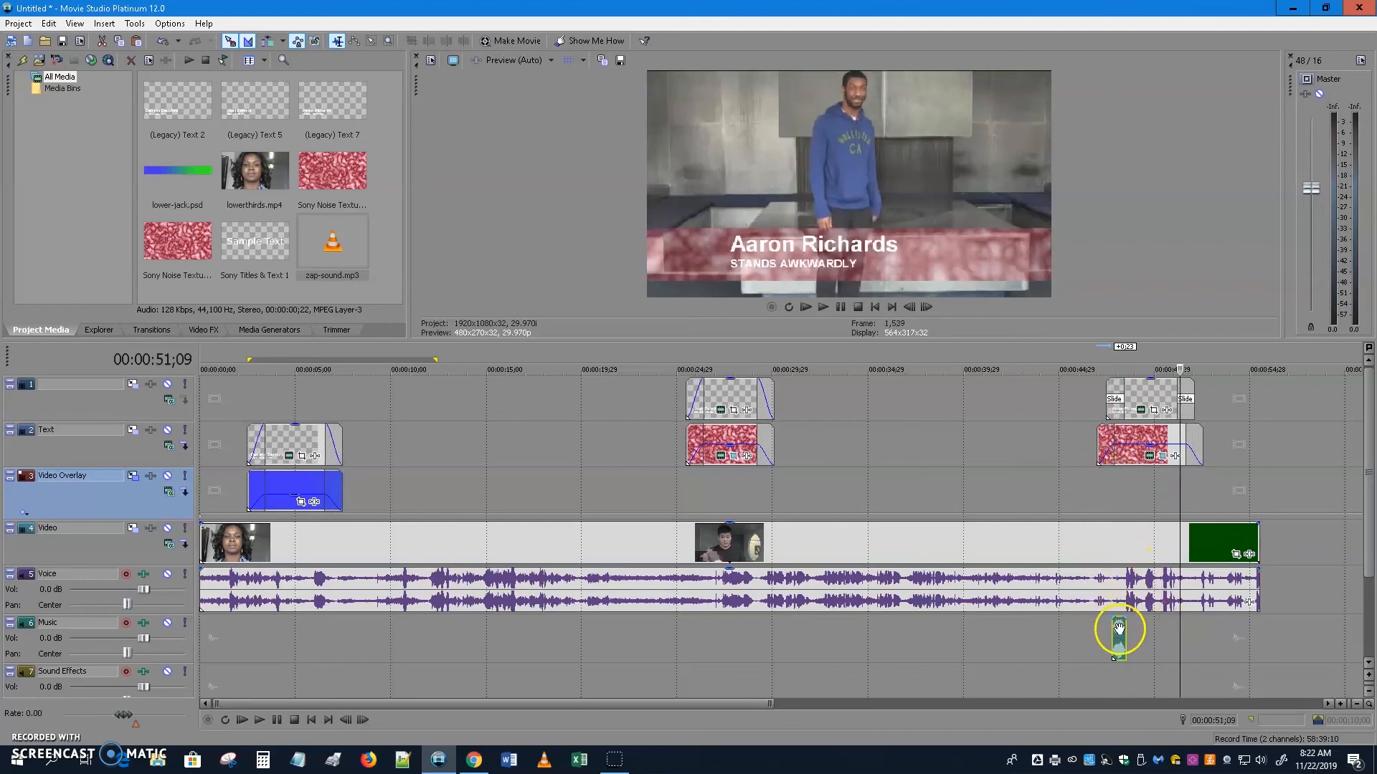
pyautogui.click(1118, 628)
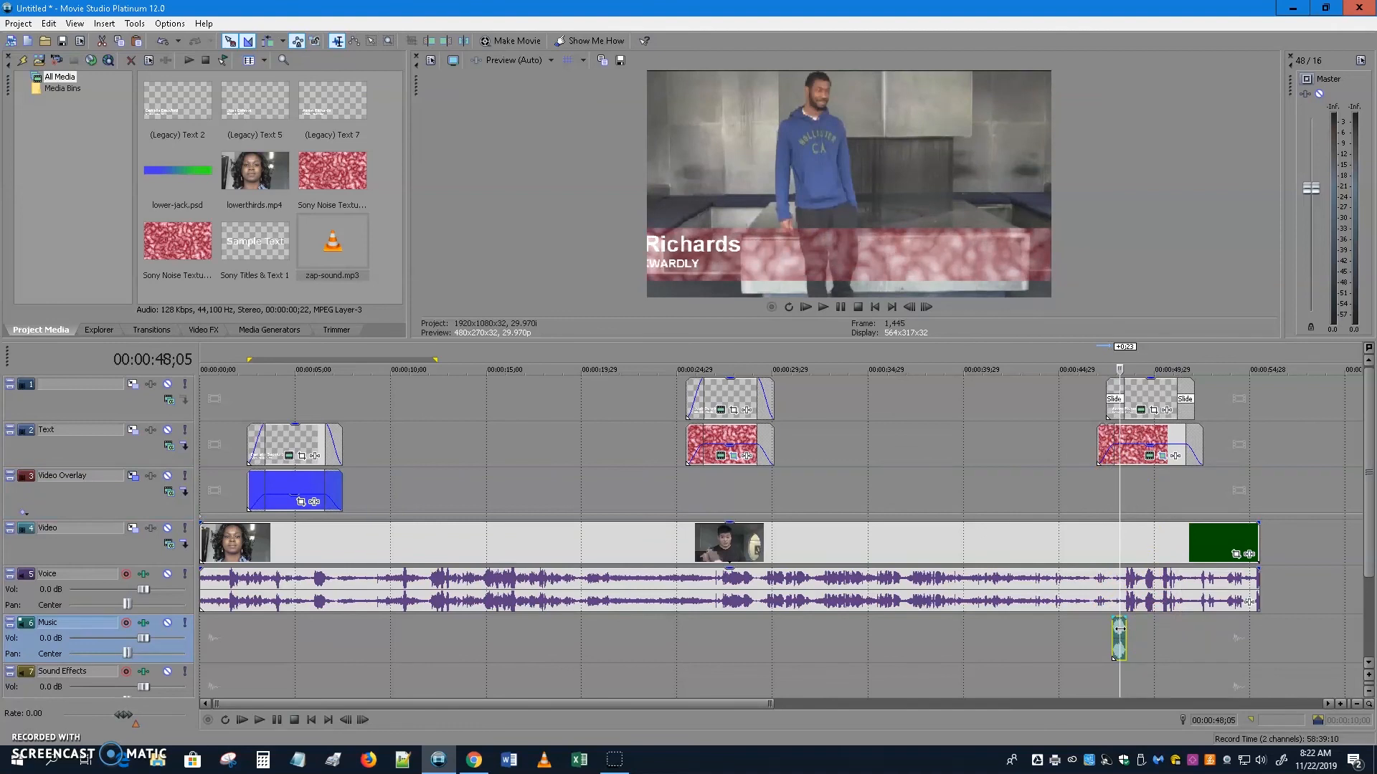
pyautogui.click(1198, 636)
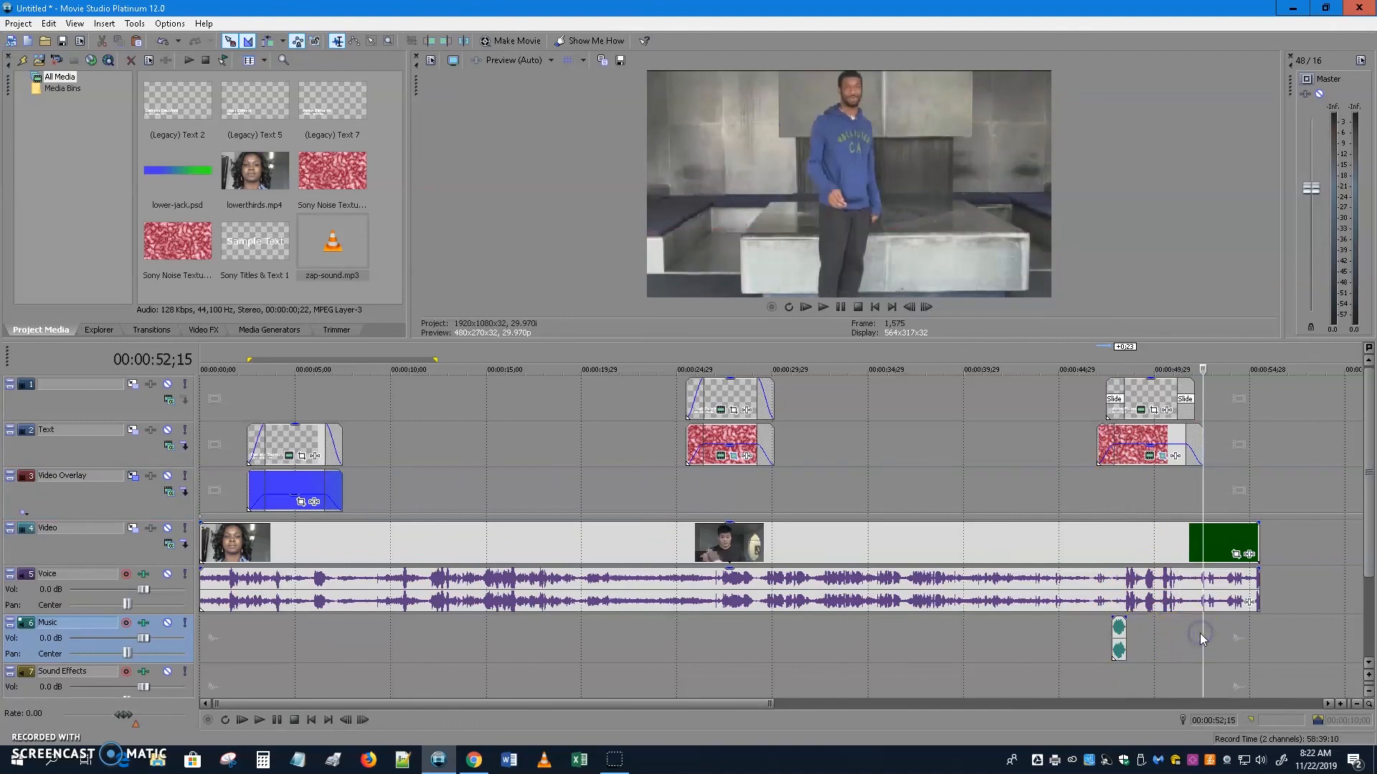
pyautogui.click(1184, 636)
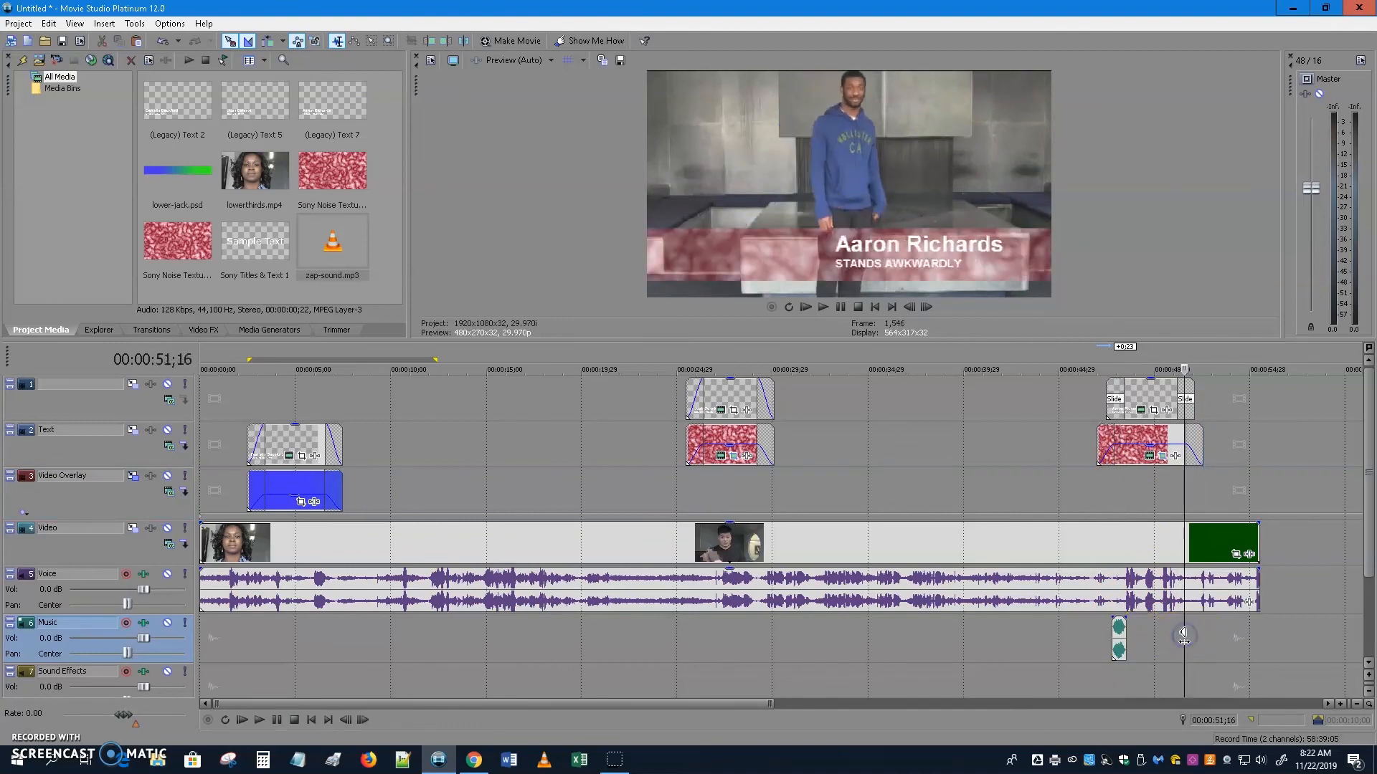
pyautogui.hotkey('ctrl', 'v')
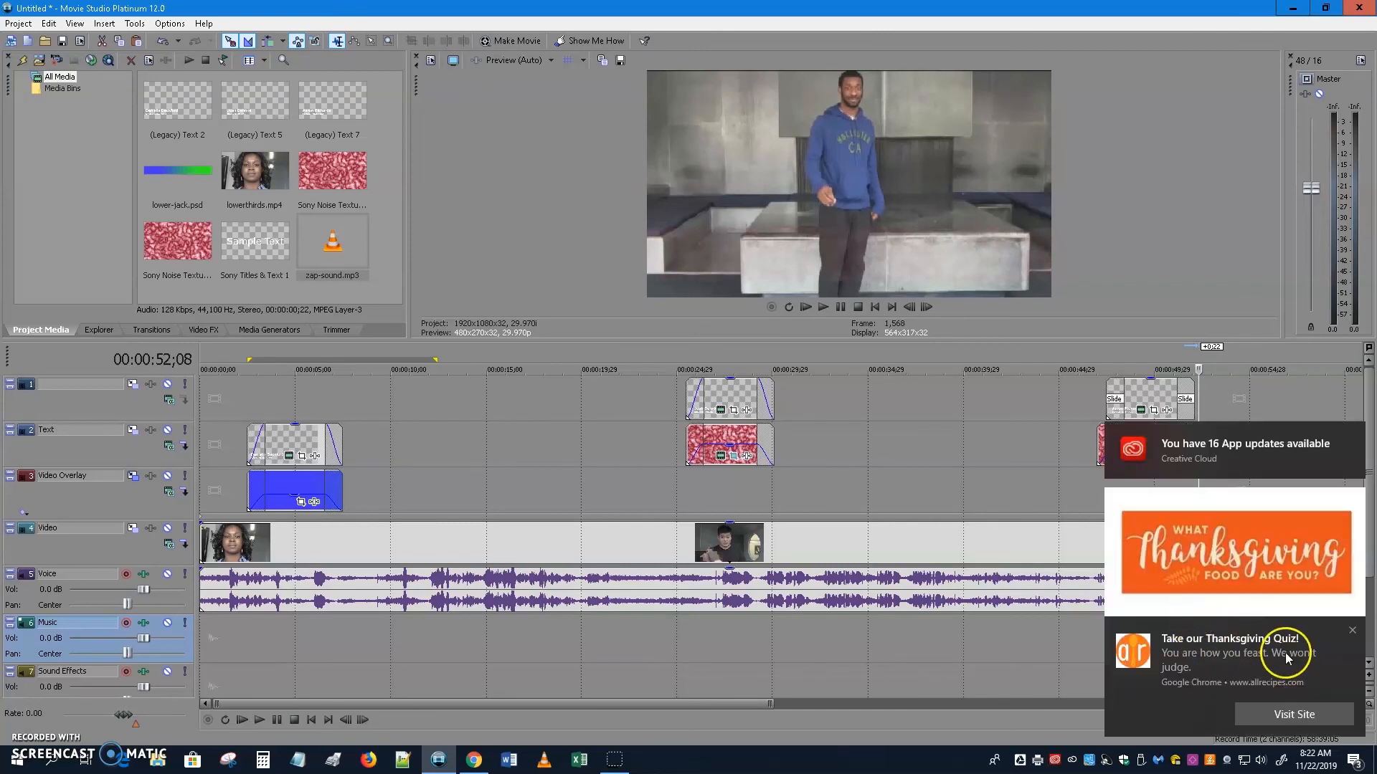
# Nudge the pasted zap slightly earlier, set the playhead to 46;03 and enlarge the preview.
pyautogui.click(1351, 630)
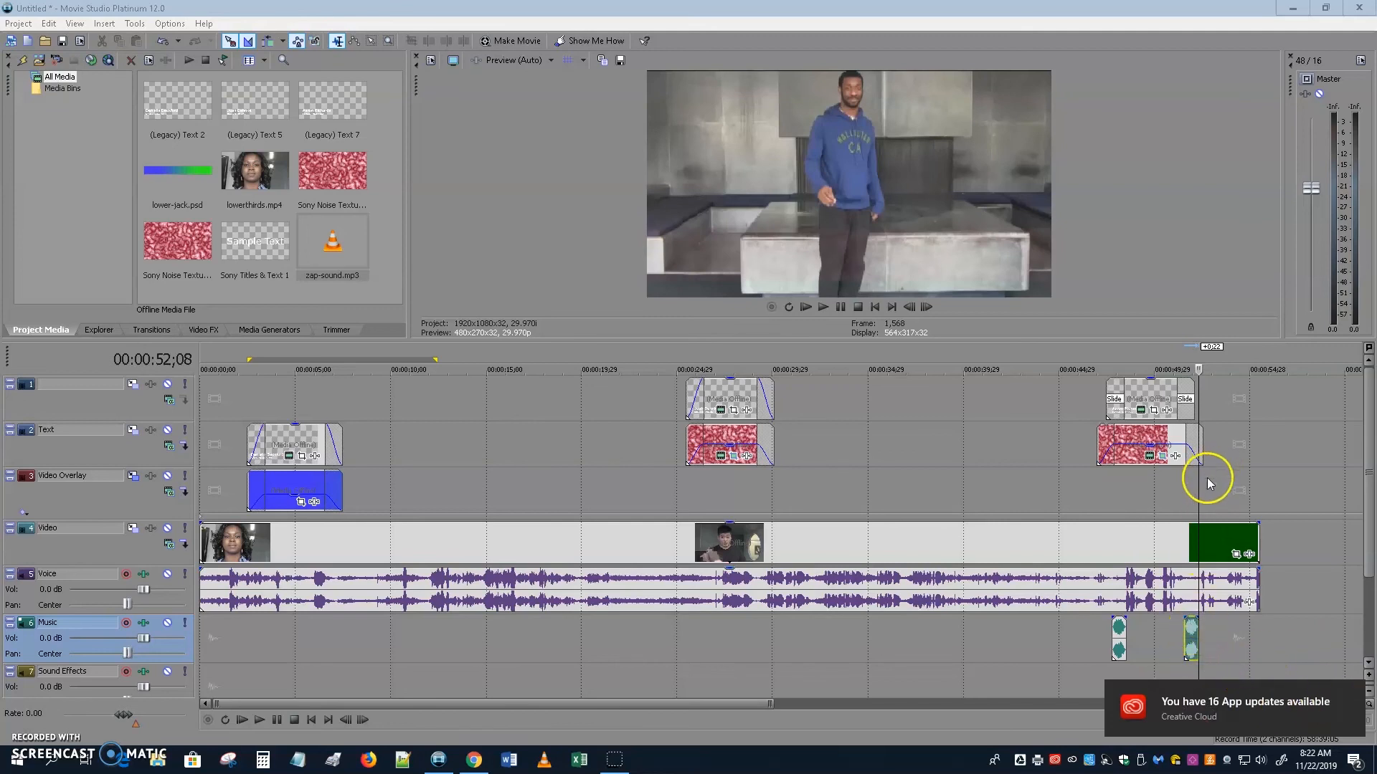
pyautogui.click(1194, 490)
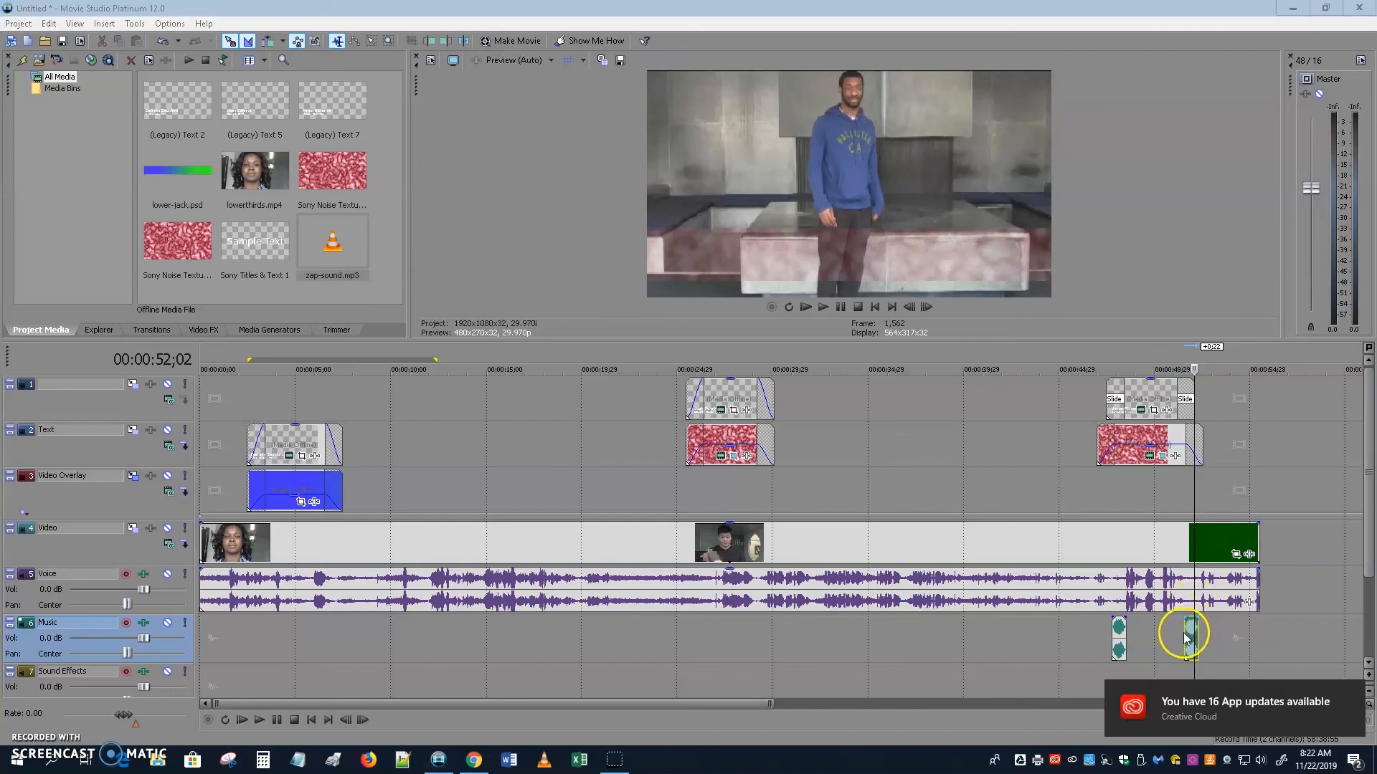
pyautogui.moveTo(1180, 637); pyautogui.dragTo(1181, 636)
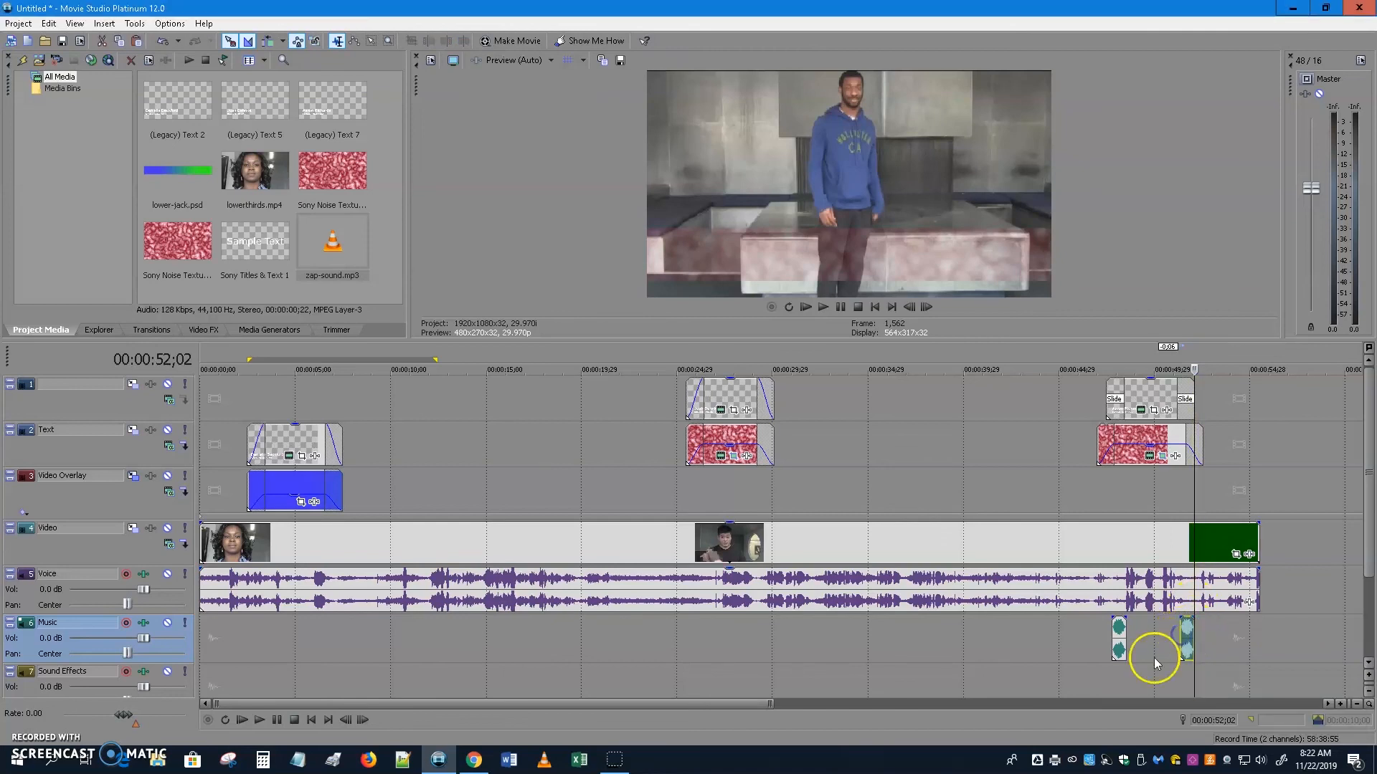
pyautogui.click(1080, 643)
pyautogui.moveTo(796, 340); pyautogui.dragTo(791, 559)
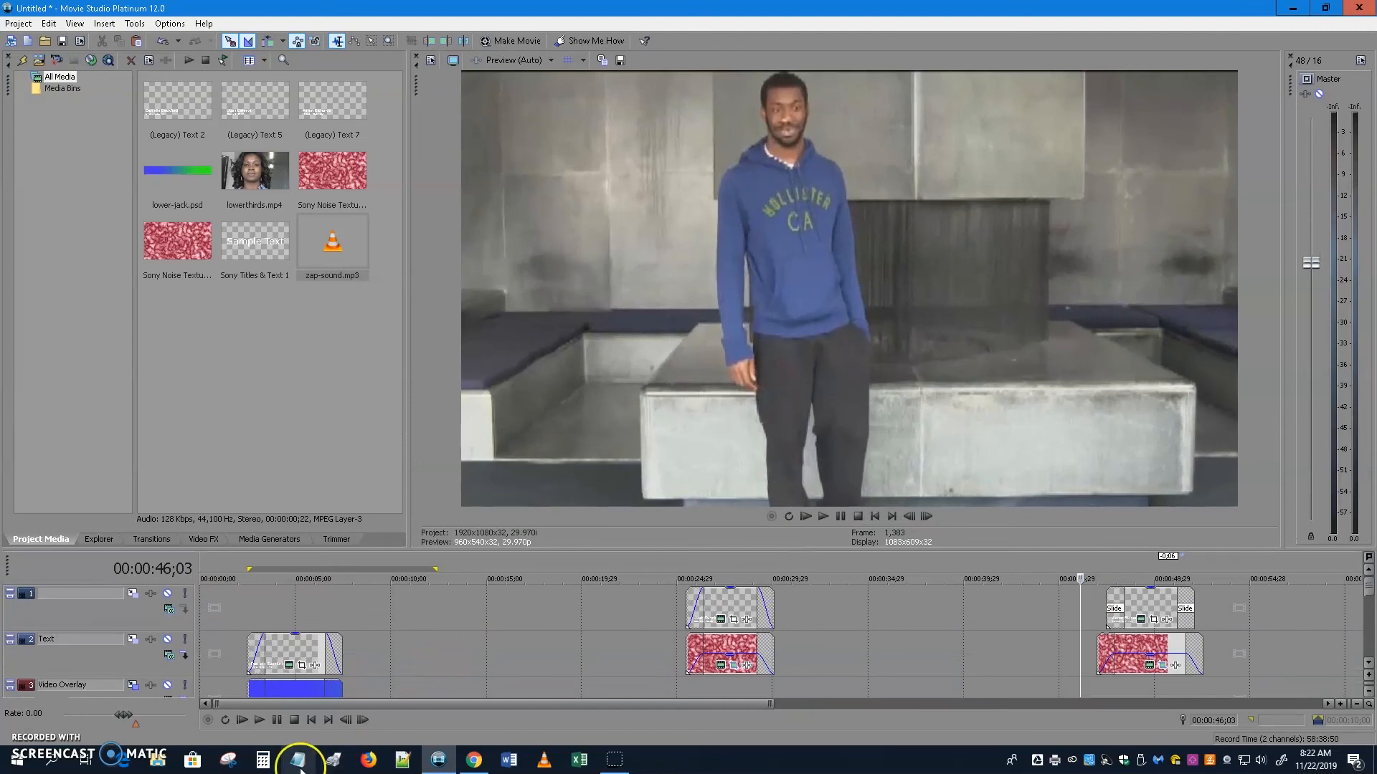
pyautogui.click(261, 720)
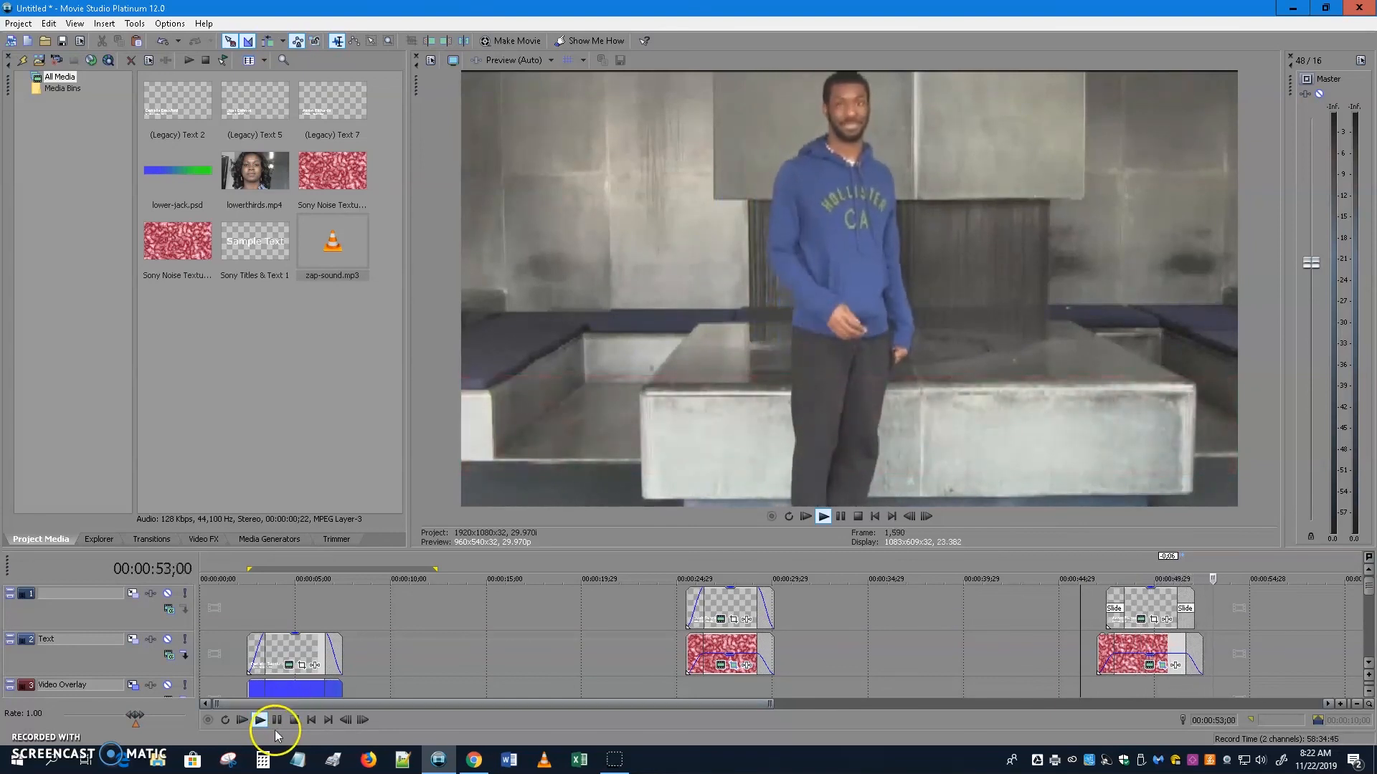
pyautogui.click(277, 720)
pyautogui.click(294, 720)
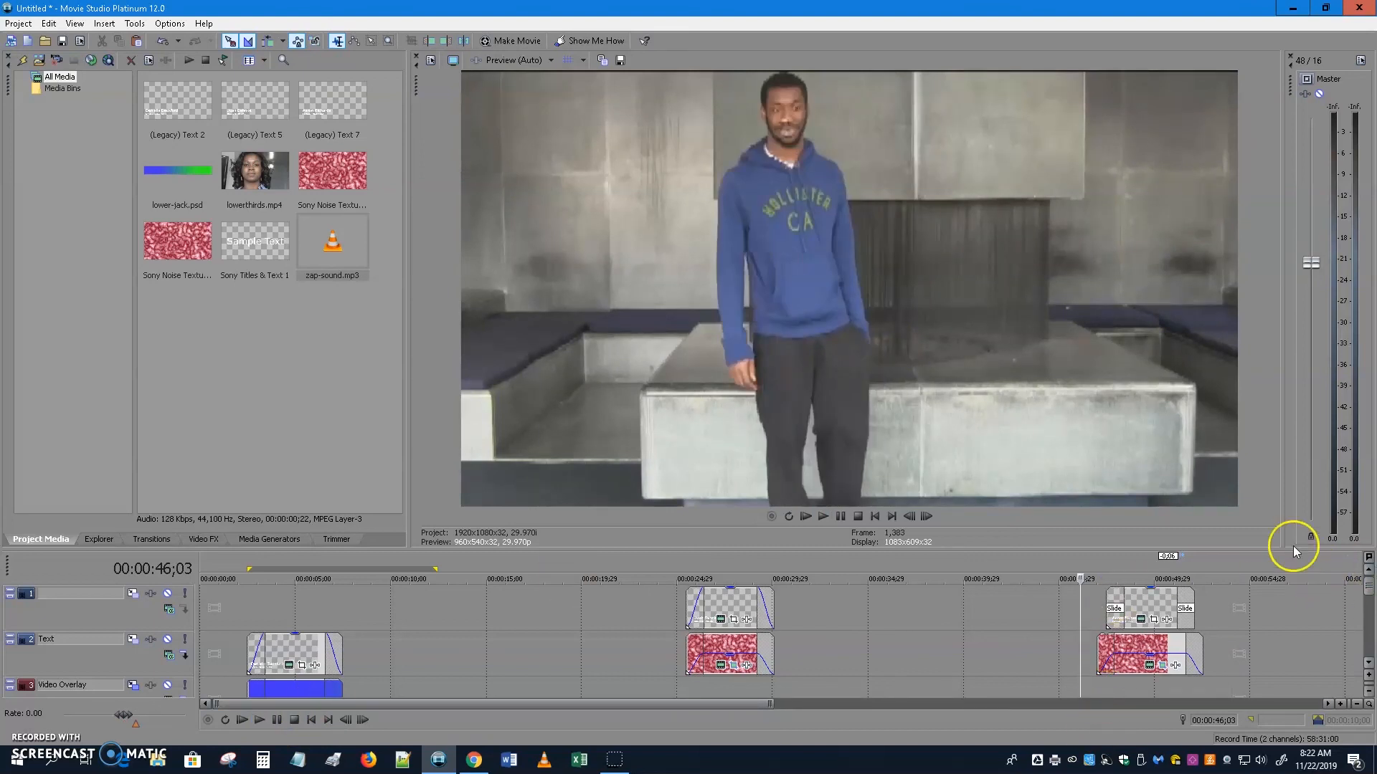
# Lower the gain of both zap-sound.mp3 clips on the Music track, the second to -3.4 dB.
pyautogui.moveTo(1288, 553); pyautogui.dragTo(1288, 343)
pyautogui.click(1121, 630)
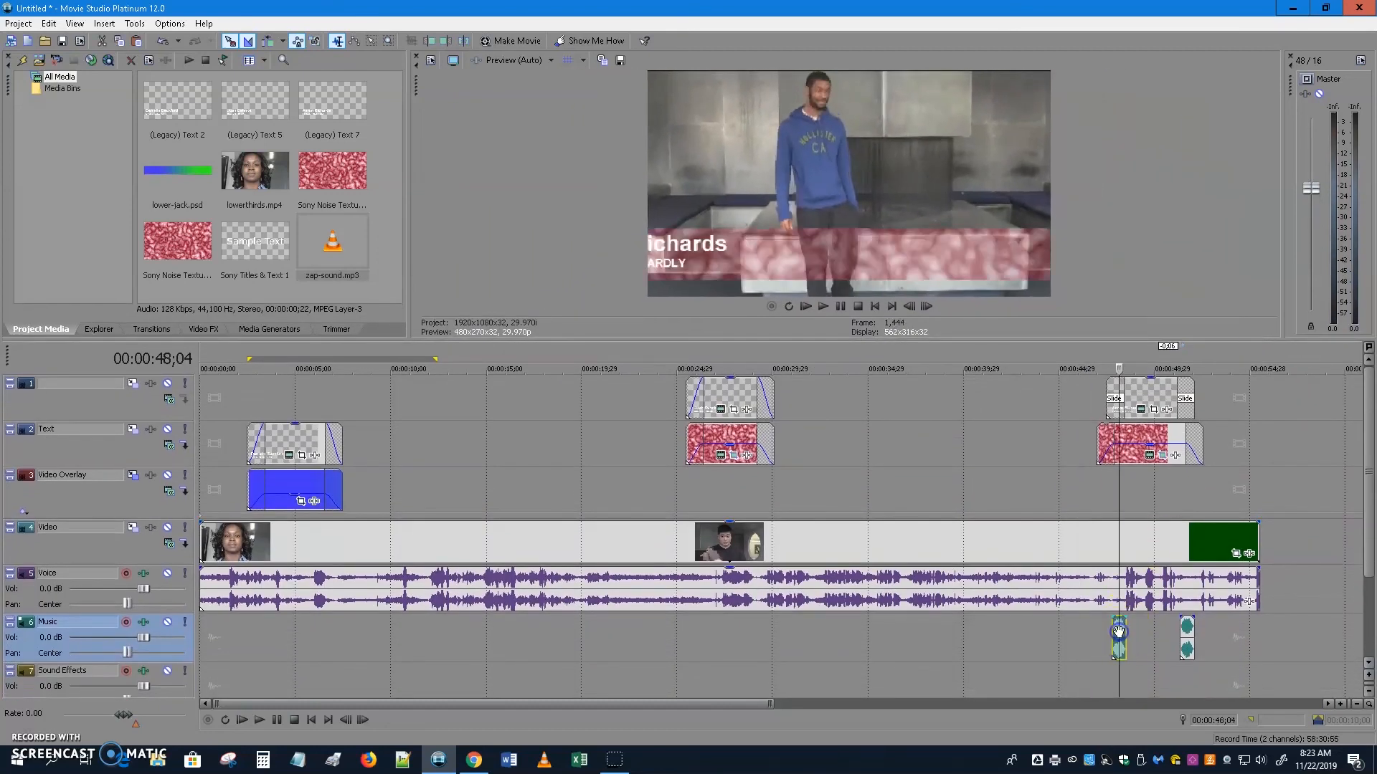
pyautogui.moveTo(768, 704); pyautogui.dragTo(715, 722)
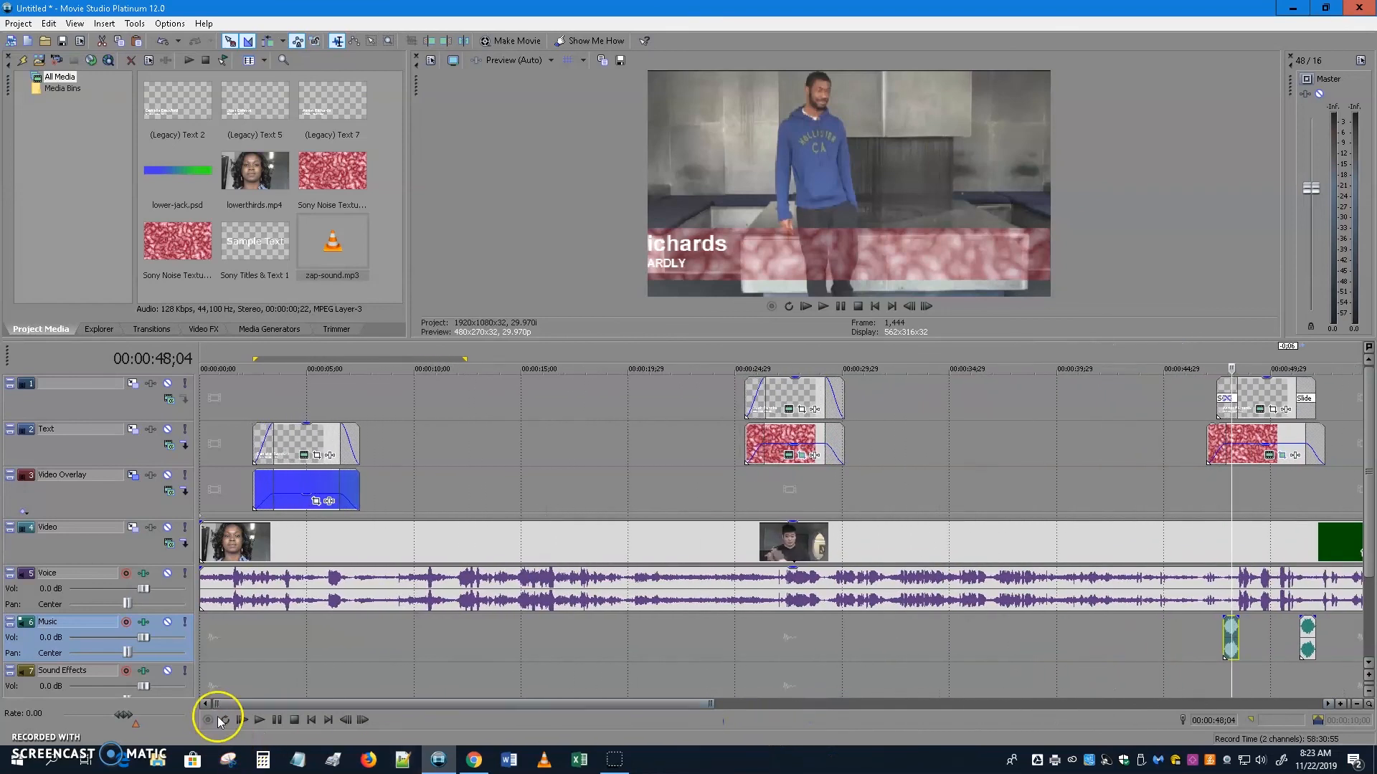
pyautogui.moveTo(215, 707); pyautogui.dragTo(611, 708)
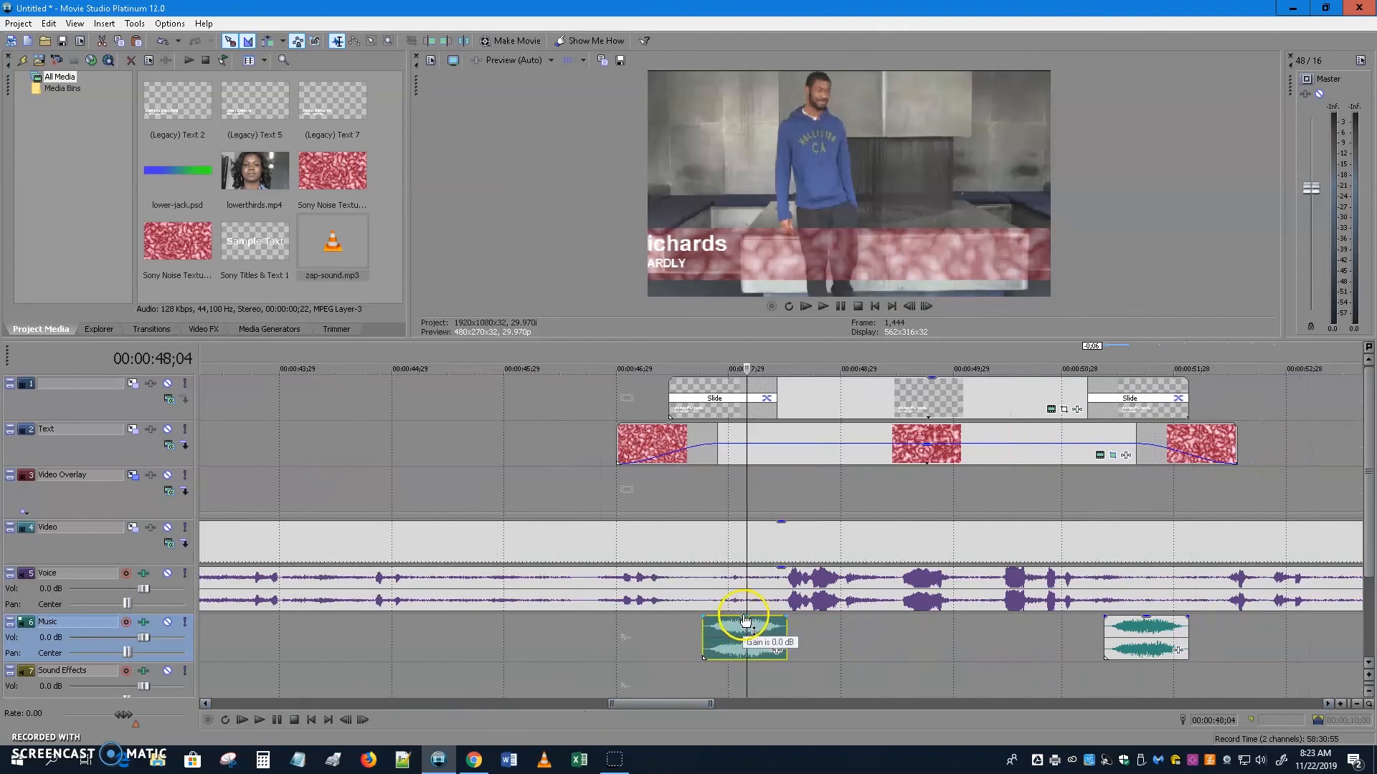
pyautogui.moveTo(744, 617); pyautogui.dragTo(746, 628)
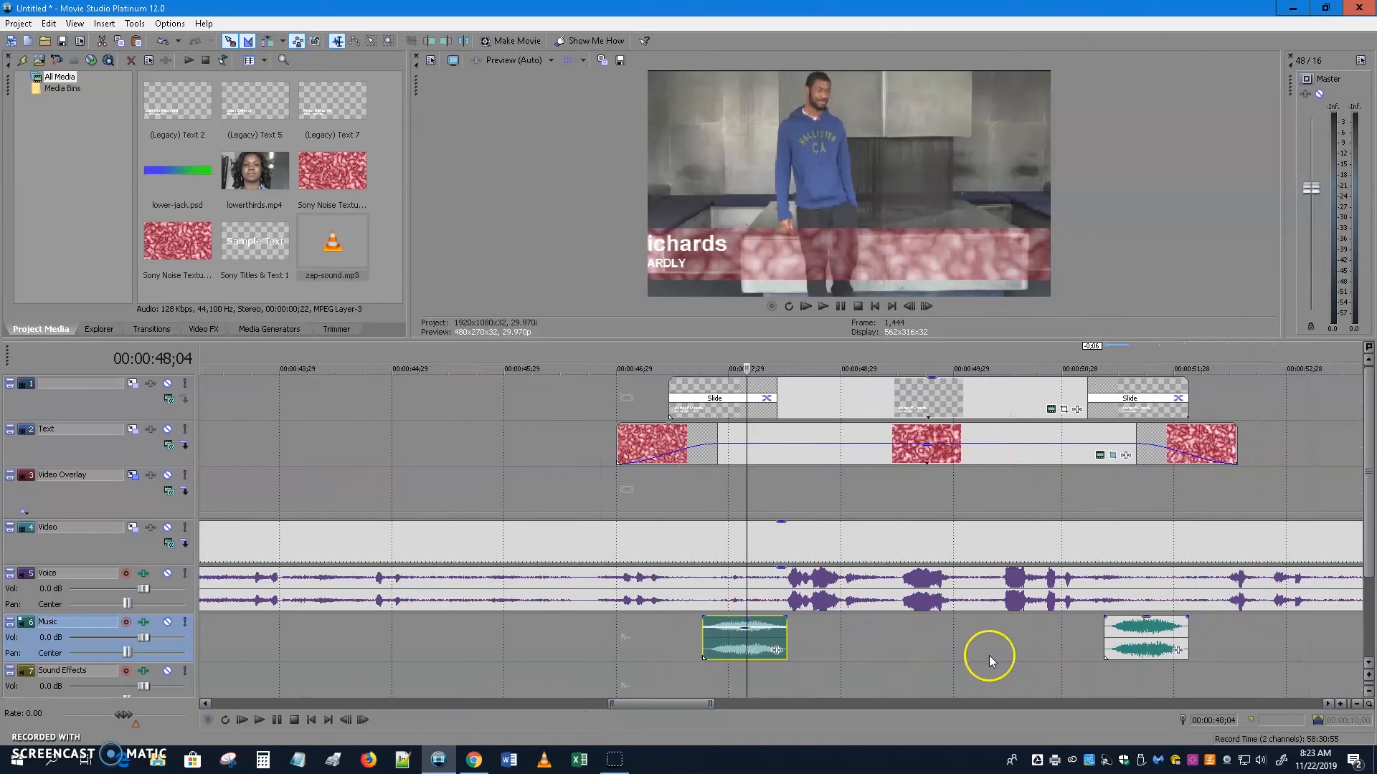
pyautogui.moveTo(1148, 622); pyautogui.dragTo(1149, 637)
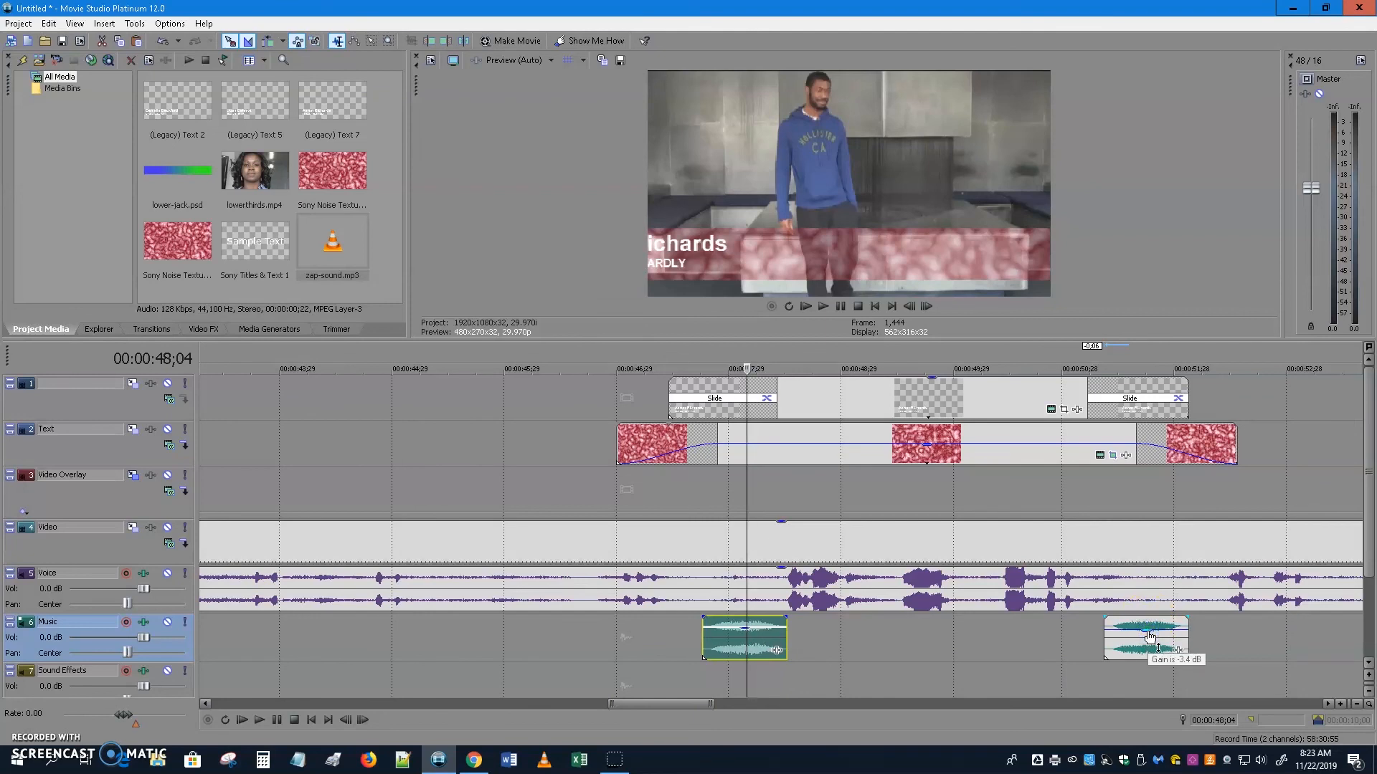
pyautogui.moveTo(1149, 636); pyautogui.dragTo(1149, 637)
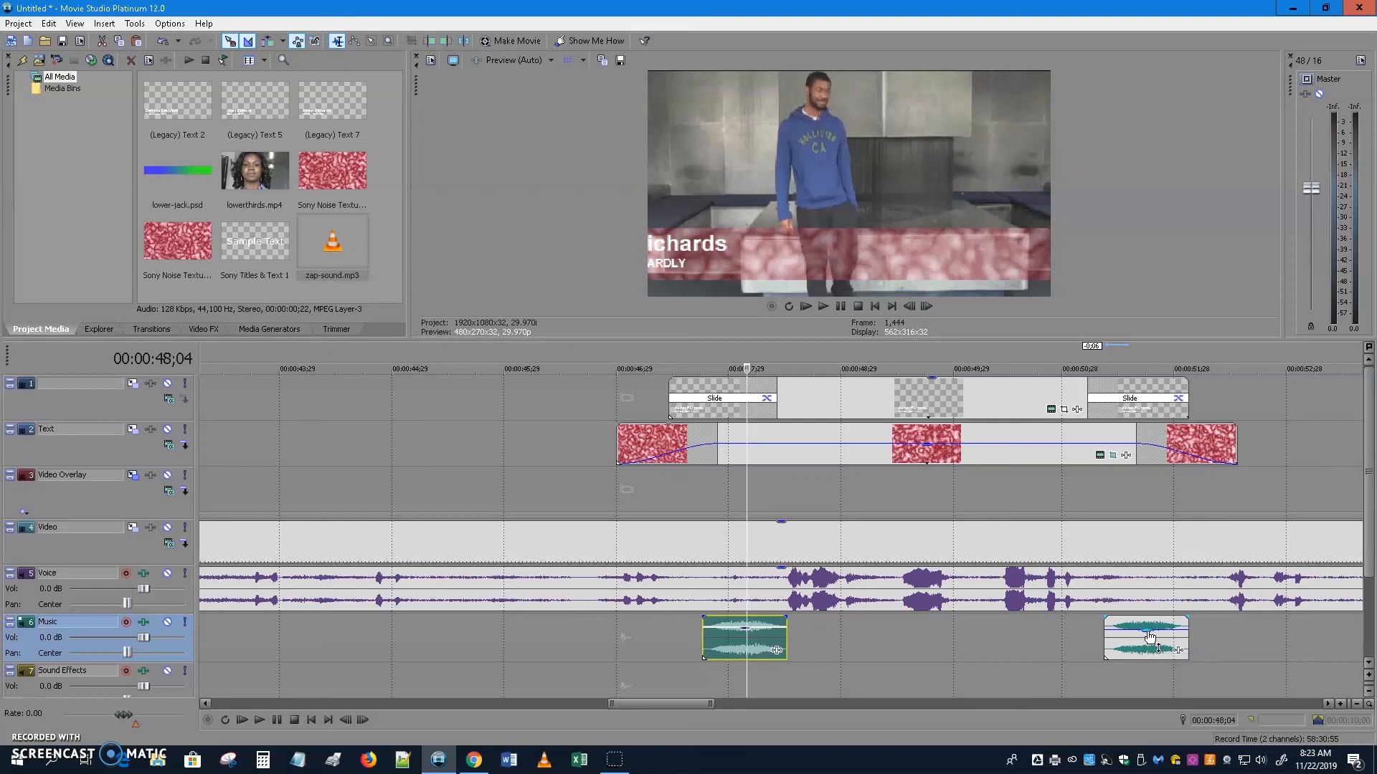